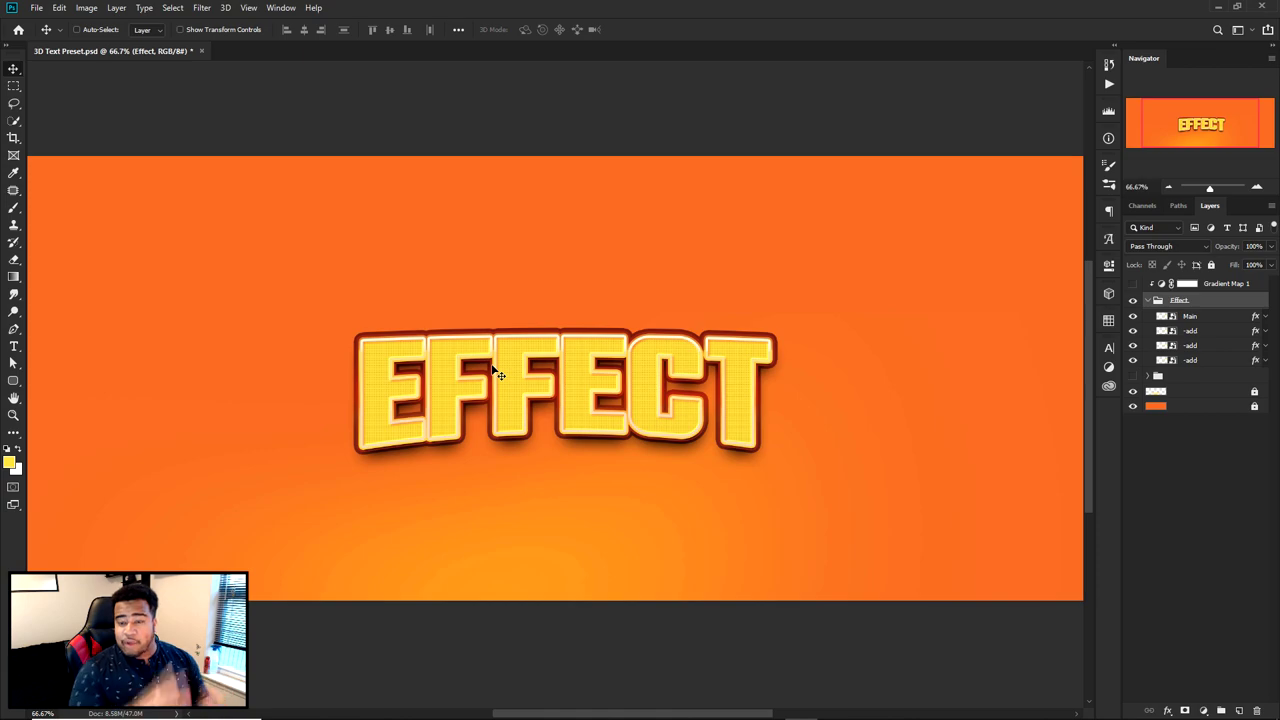
- Examine the styled EFFECT text up close and in full-screen view
scroll(513, 387, up, 2)
scroll(514, 398, down, 3)
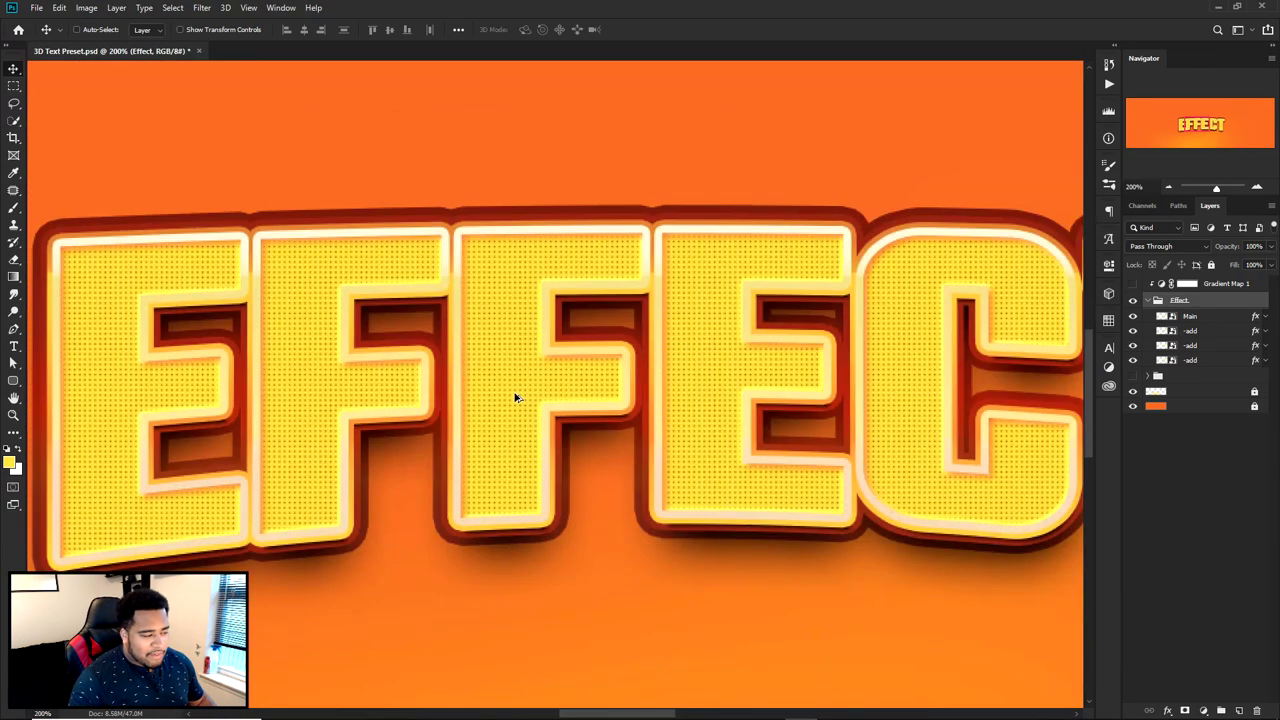
key(f)
key(f)
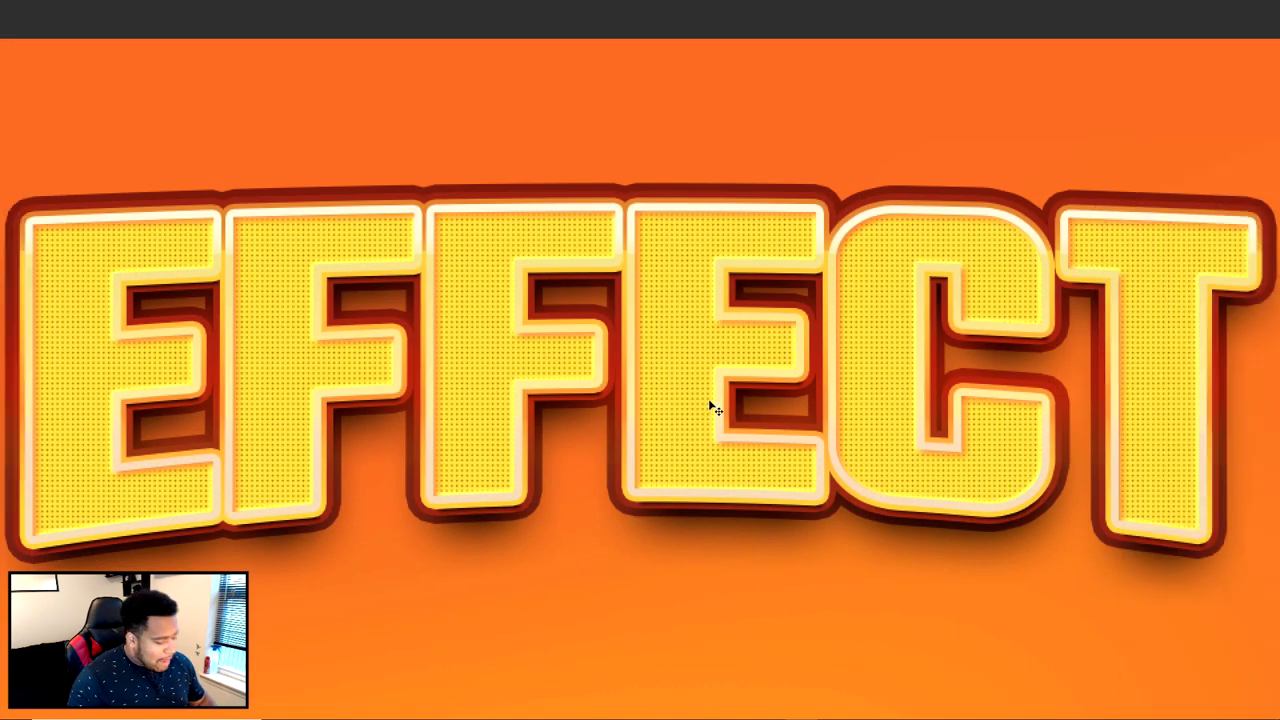
scroll(713, 407, down, 4)
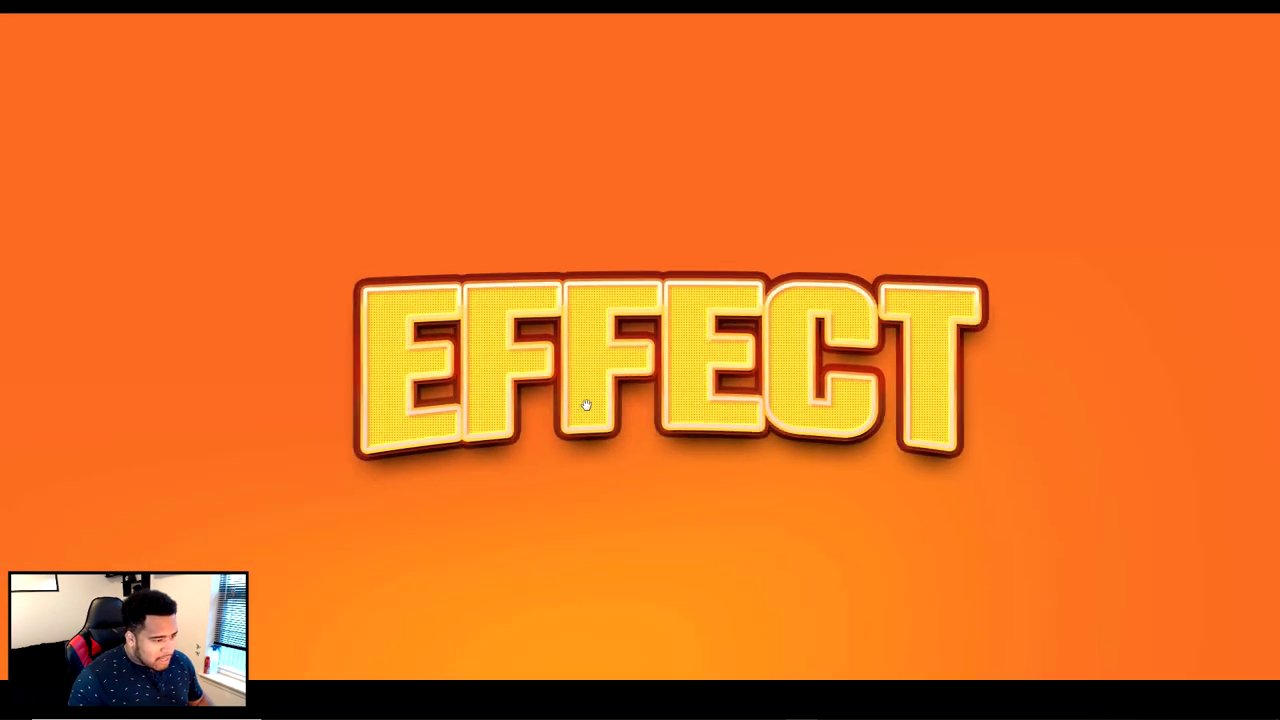
key(f)
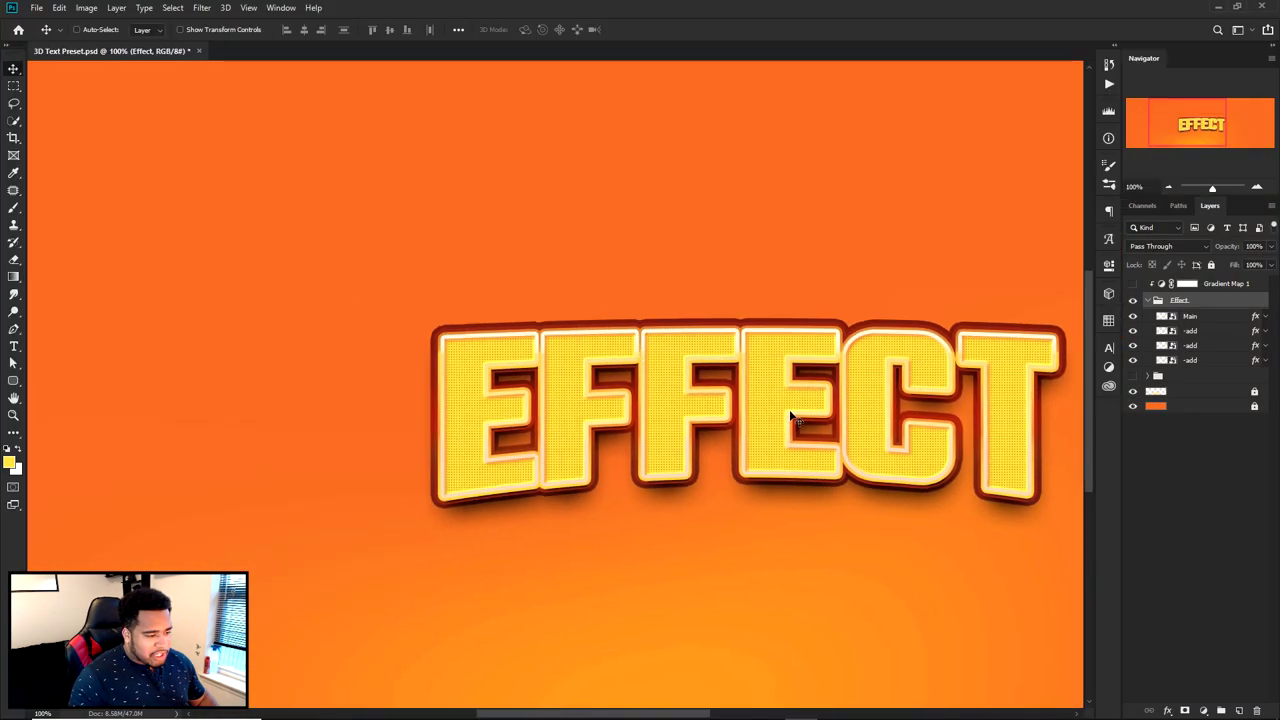
scroll(792, 422, down, 1)
- Open the contents of the Main smart object and set the EFFECT text's font to Italiano
click(1172, 316)
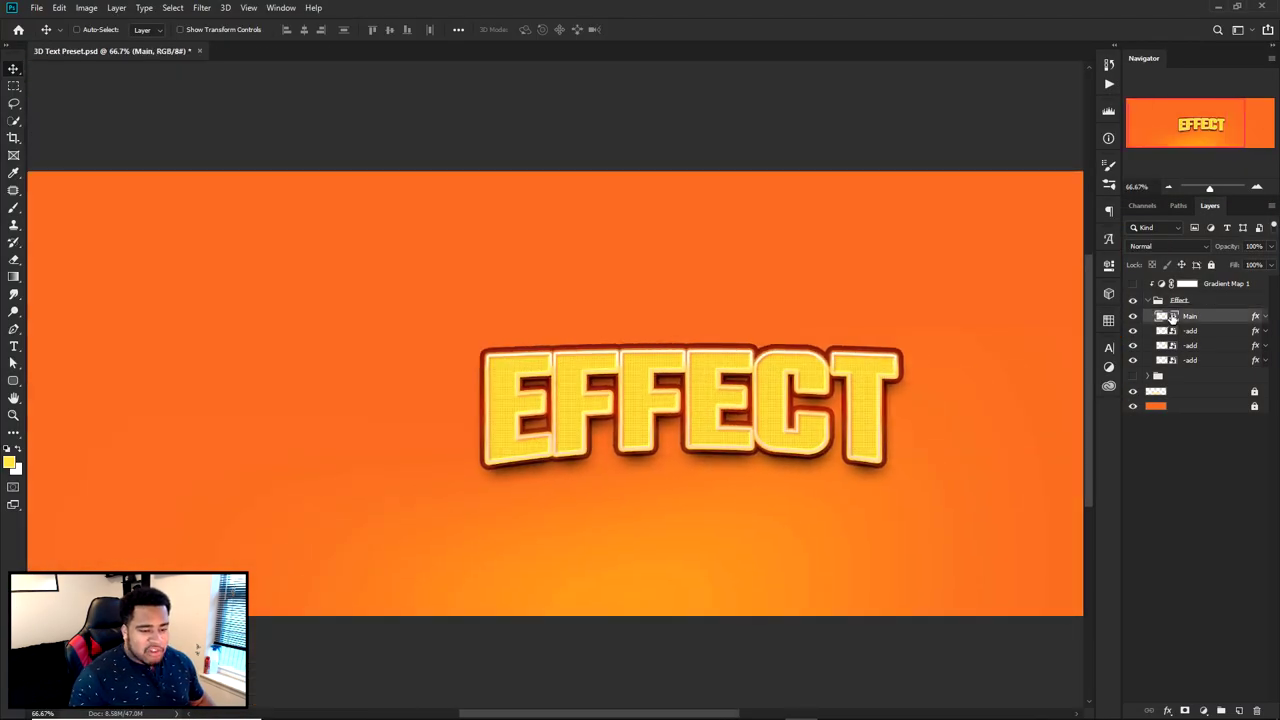
double_click(1172, 316)
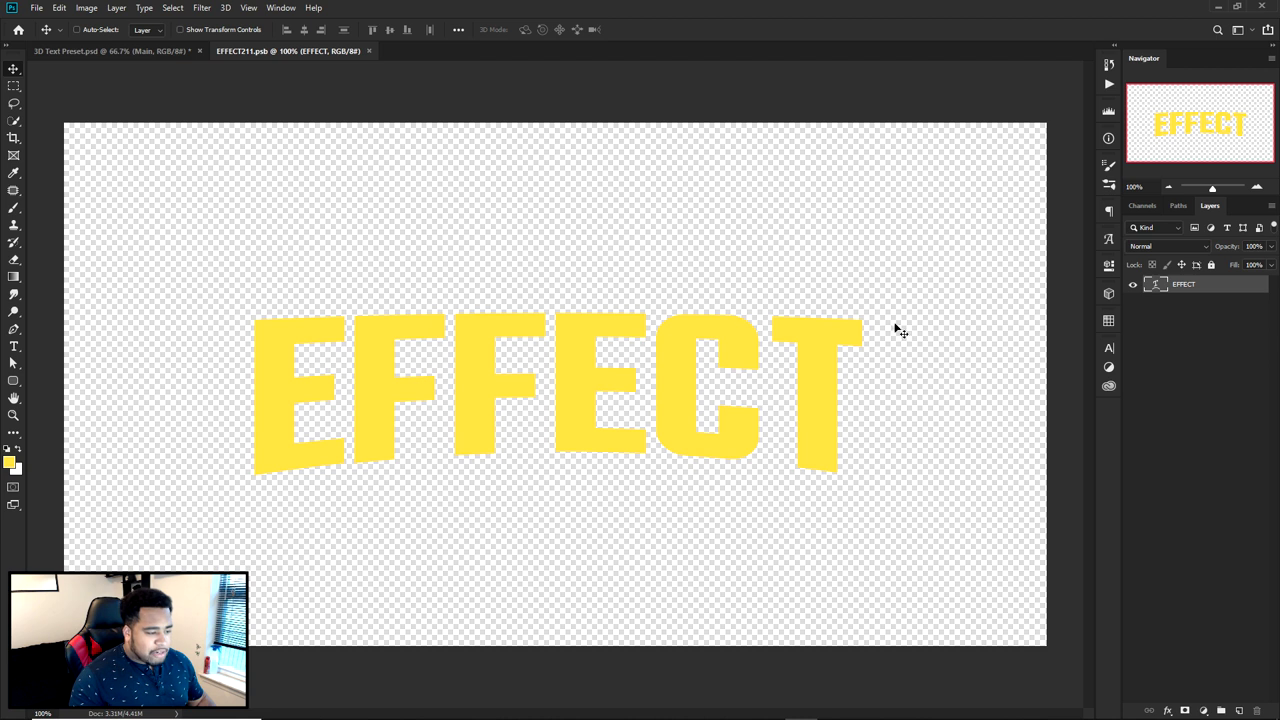
double_click(640, 345)
key(ctrl+a)
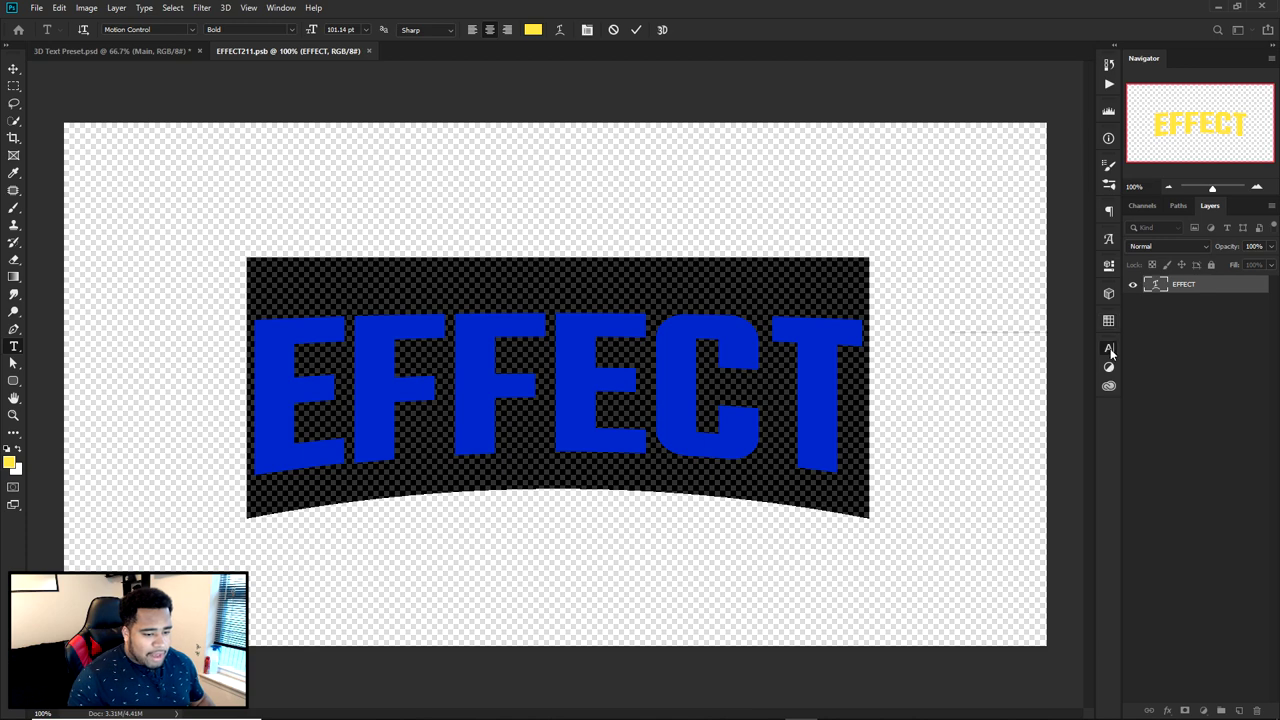
key(ctrl+t)
click(1029, 367)
key(Down)
key(Down)
key(Down)
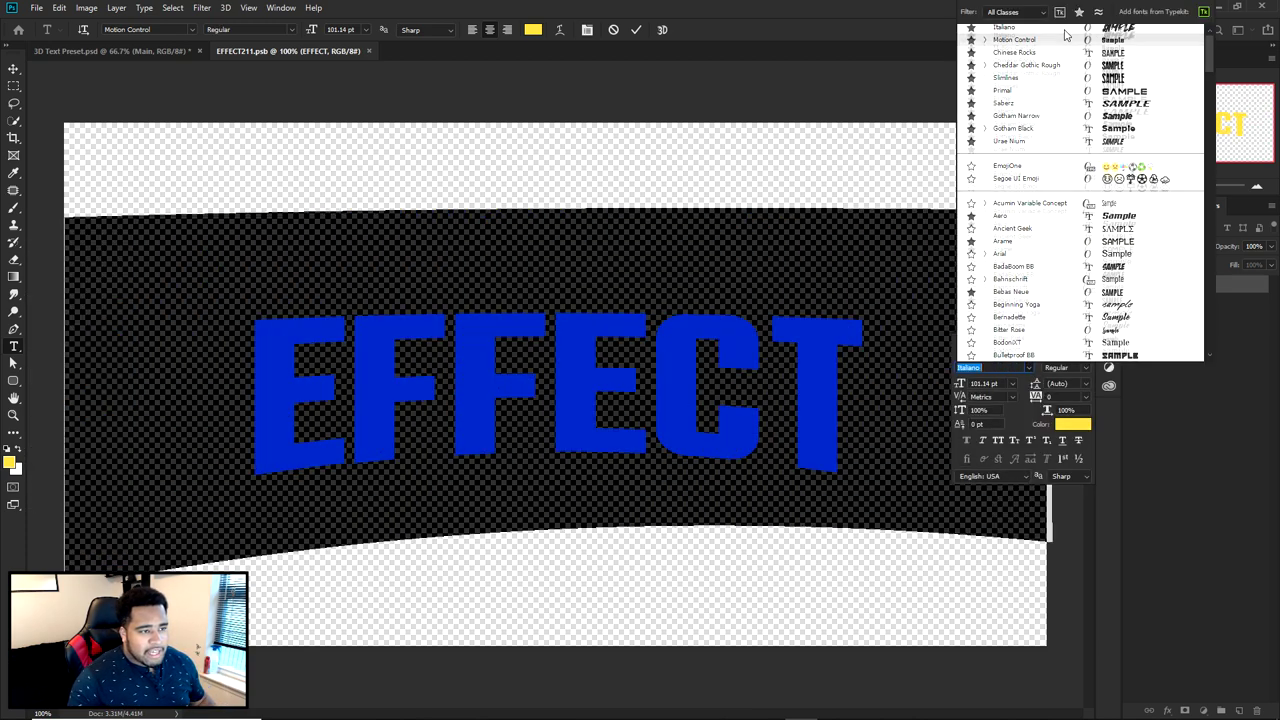
key(Return)
- Replace the text with 100K and scale it down to about 93% so it fits the canvas
text(100K)
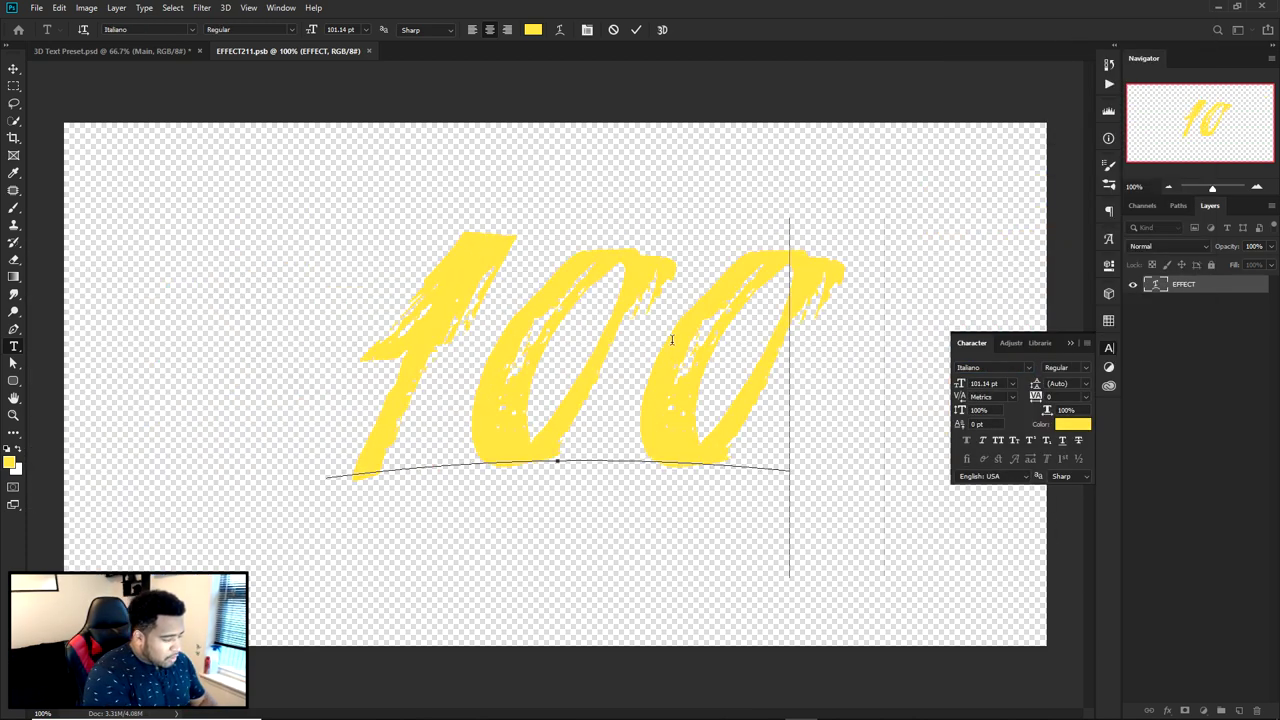
click(636, 29)
key(v)
key(ctrl+t)
drag(951, 212, 900, 237)
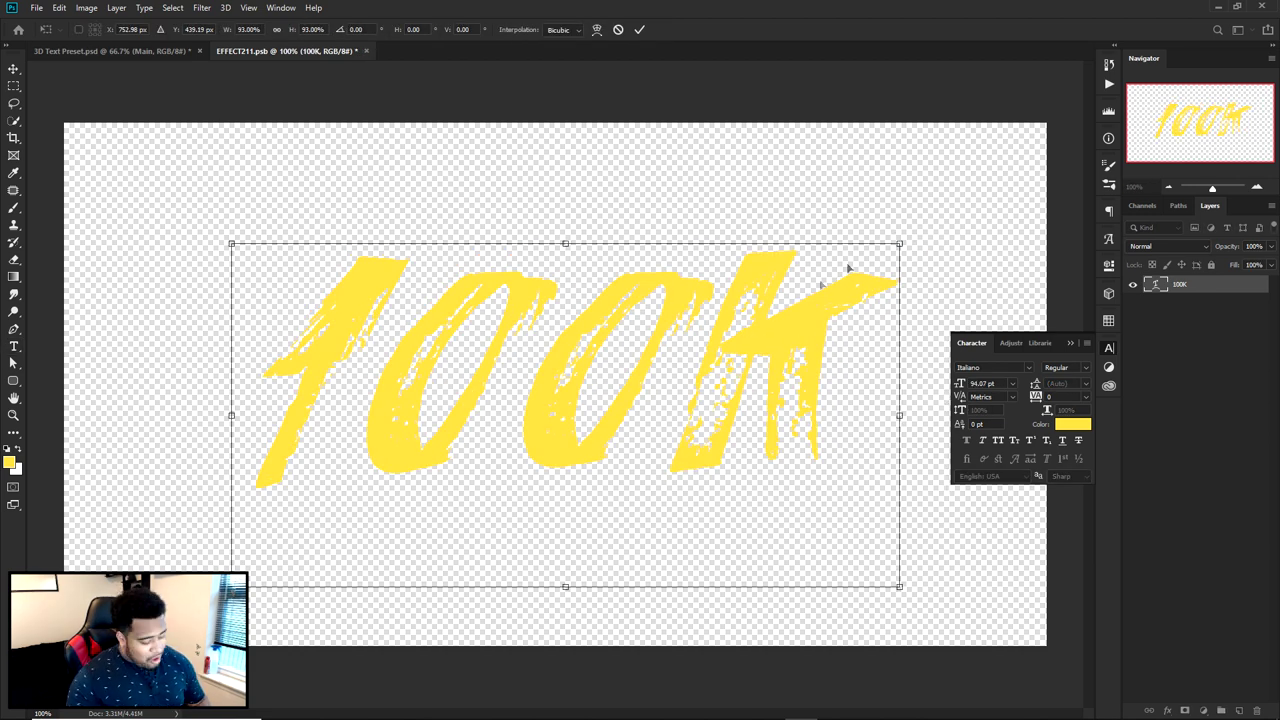
key(Return)
double_click(719, 357)
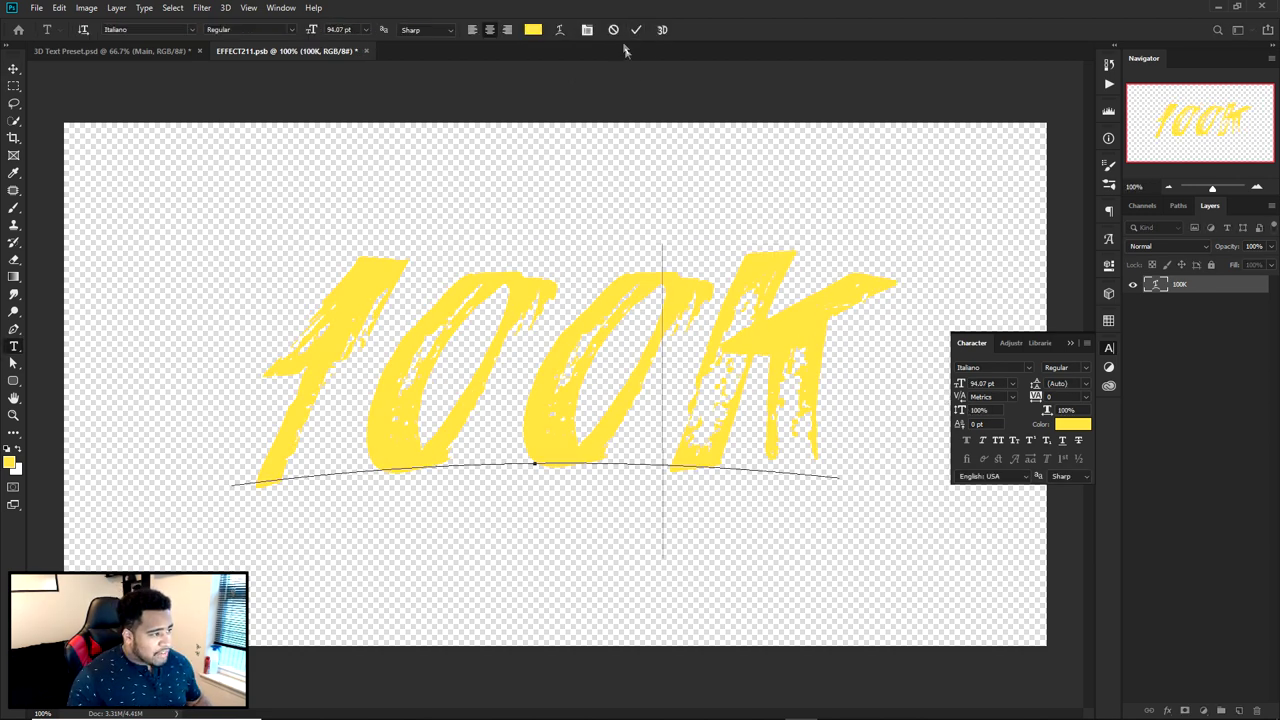
key(ctrl+a)
click(560, 30)
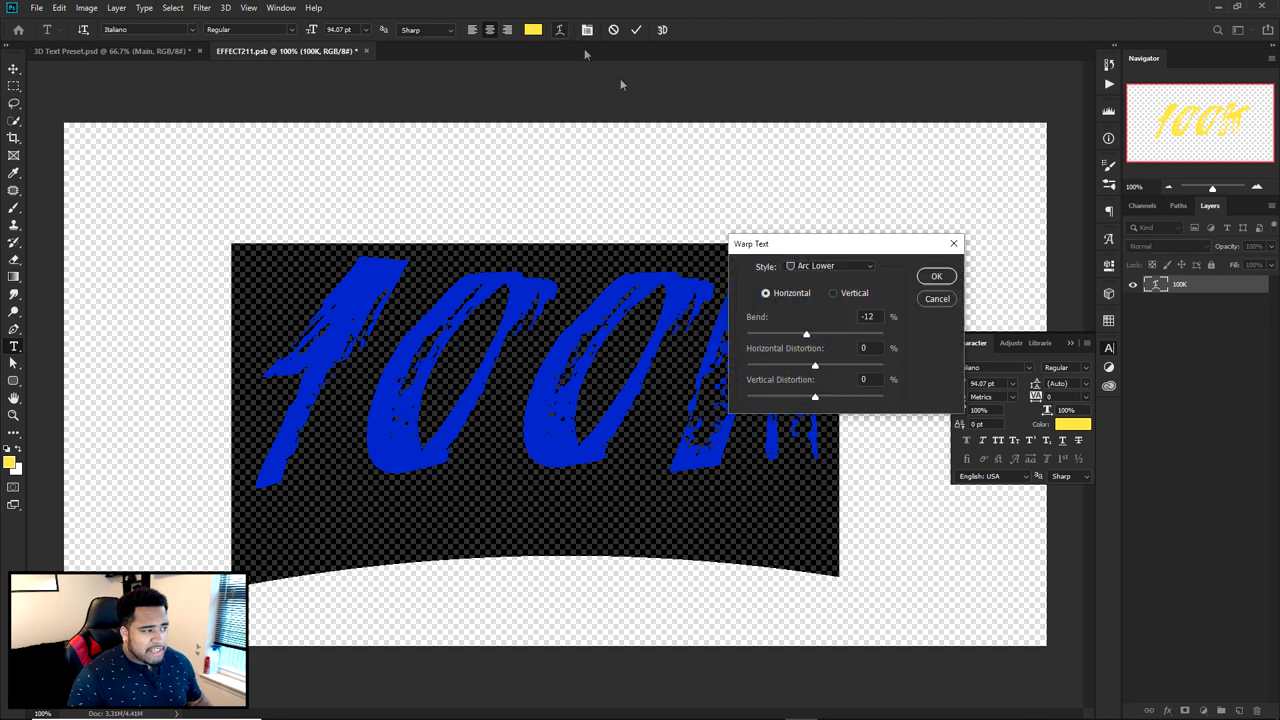
click(932, 298)
click(636, 30)
double_click(660, 322)
key(Escape)
- Centre the 100K text on the canvas and save the smart object's contents
key(v)
drag(666, 343, 677, 374)
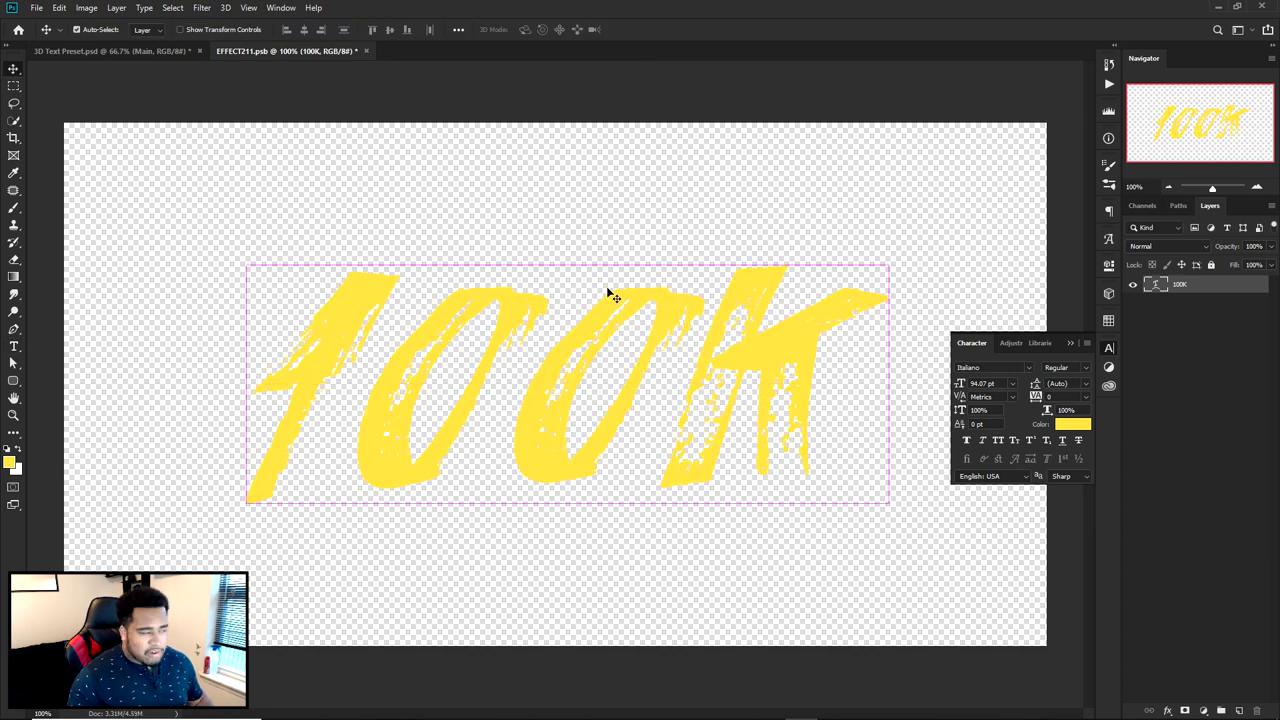
click(38, 8)
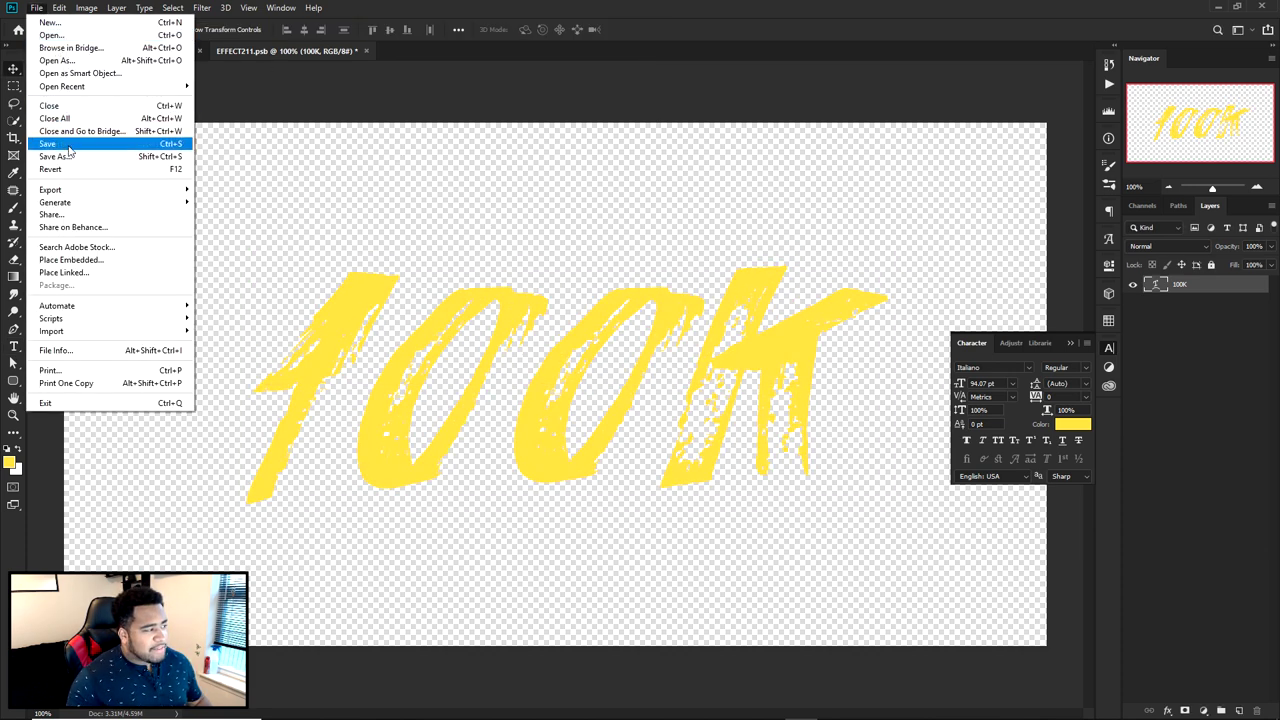
click(73, 149)
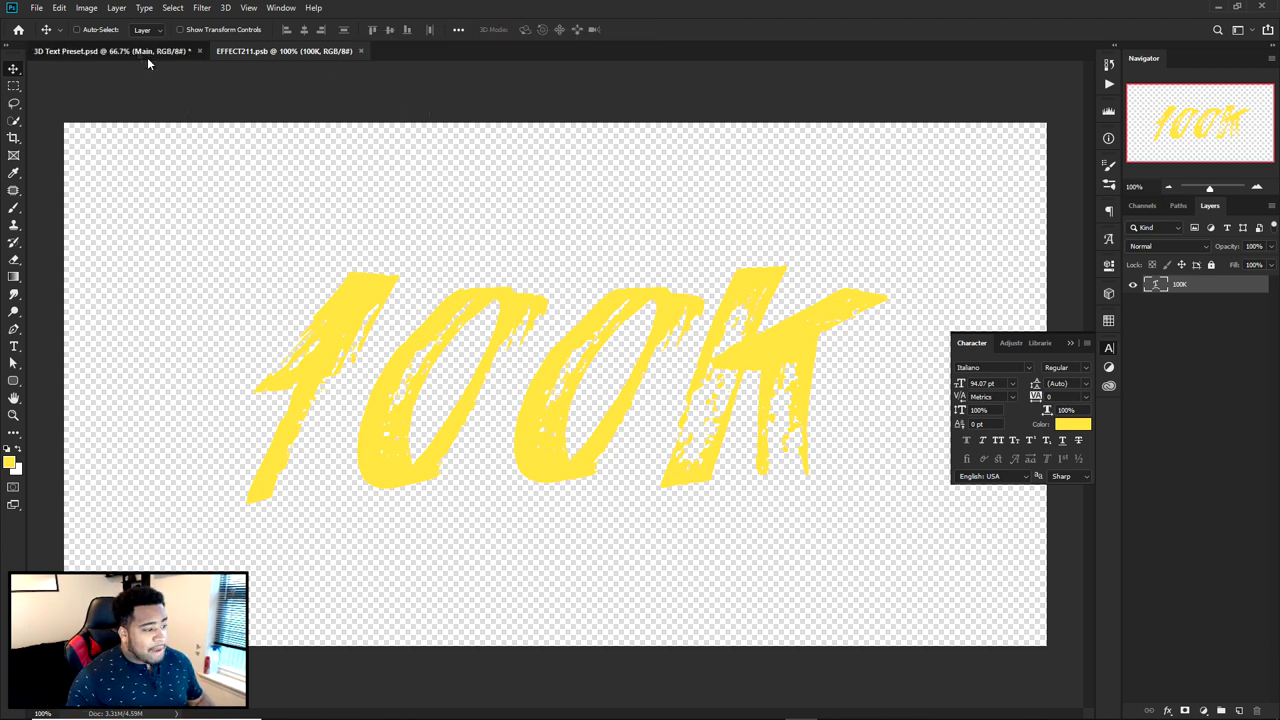
- Return to 3D Text Preset.psd and examine how the effect looks on the 100K text
click(147, 54)
click(1108, 347)
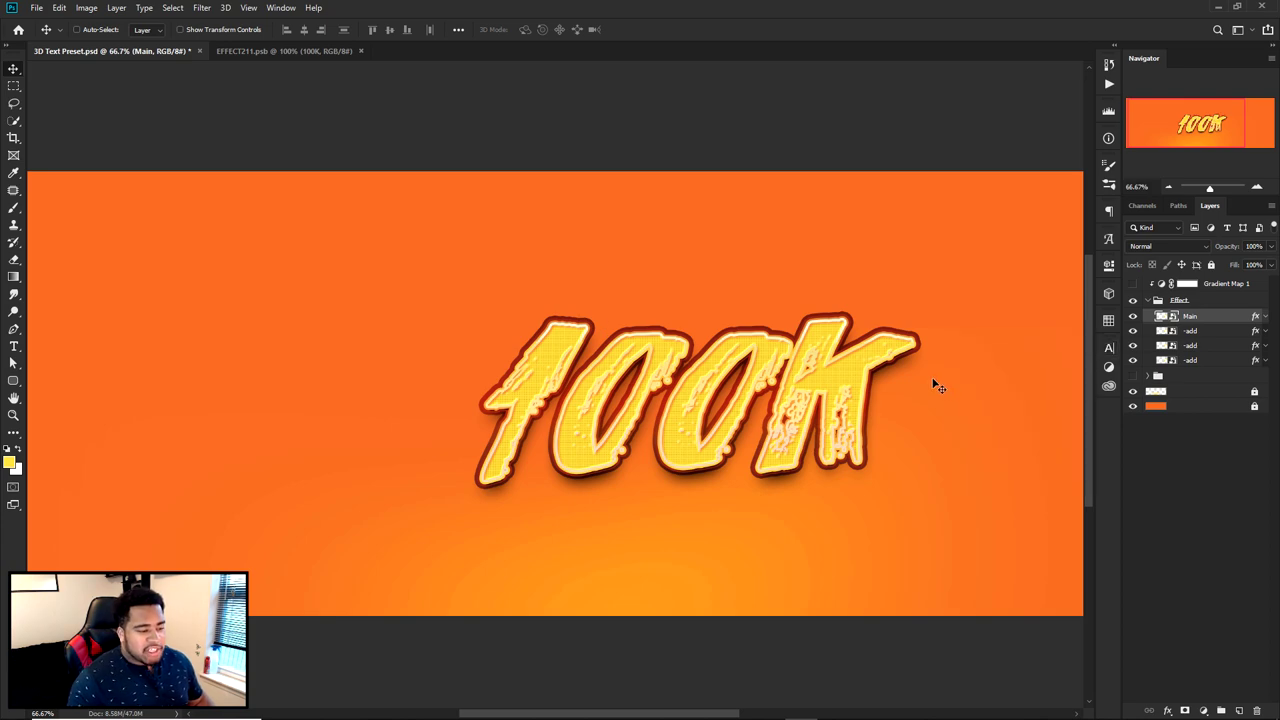
drag(934, 383, 846, 378)
key(ctrl+minus)
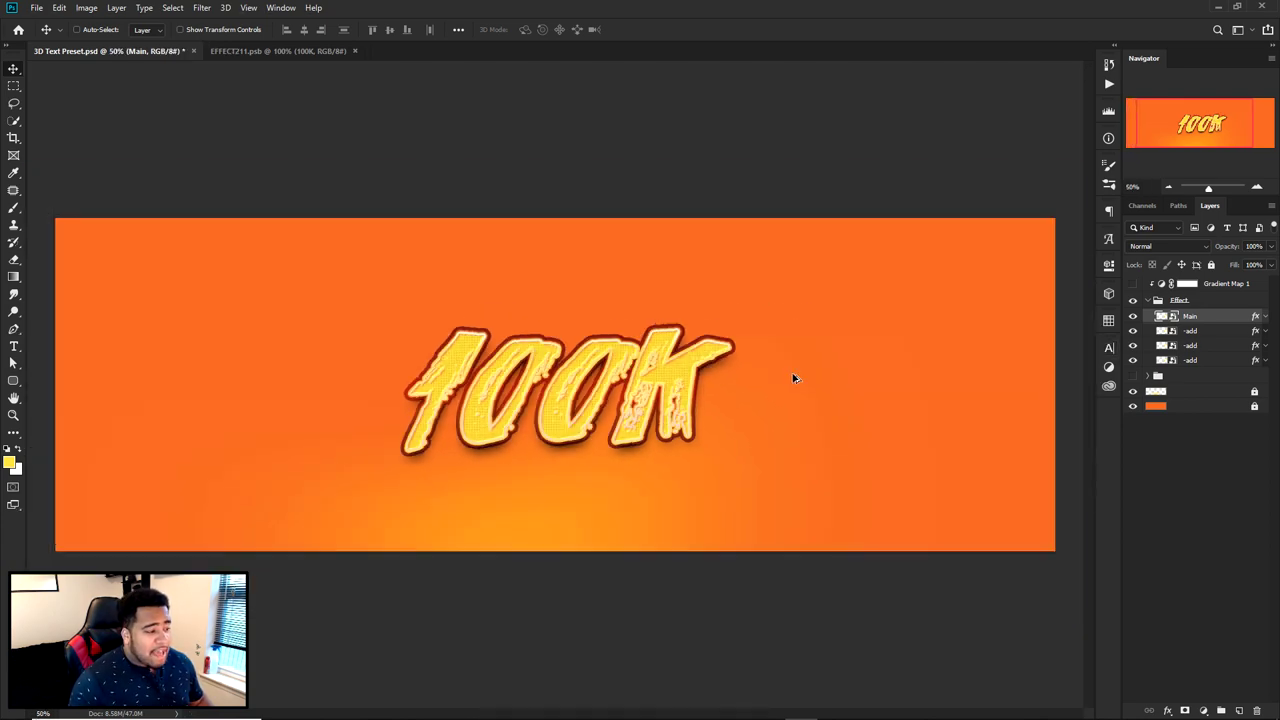
key(ctrl+plus)
key(ctrl+plus)
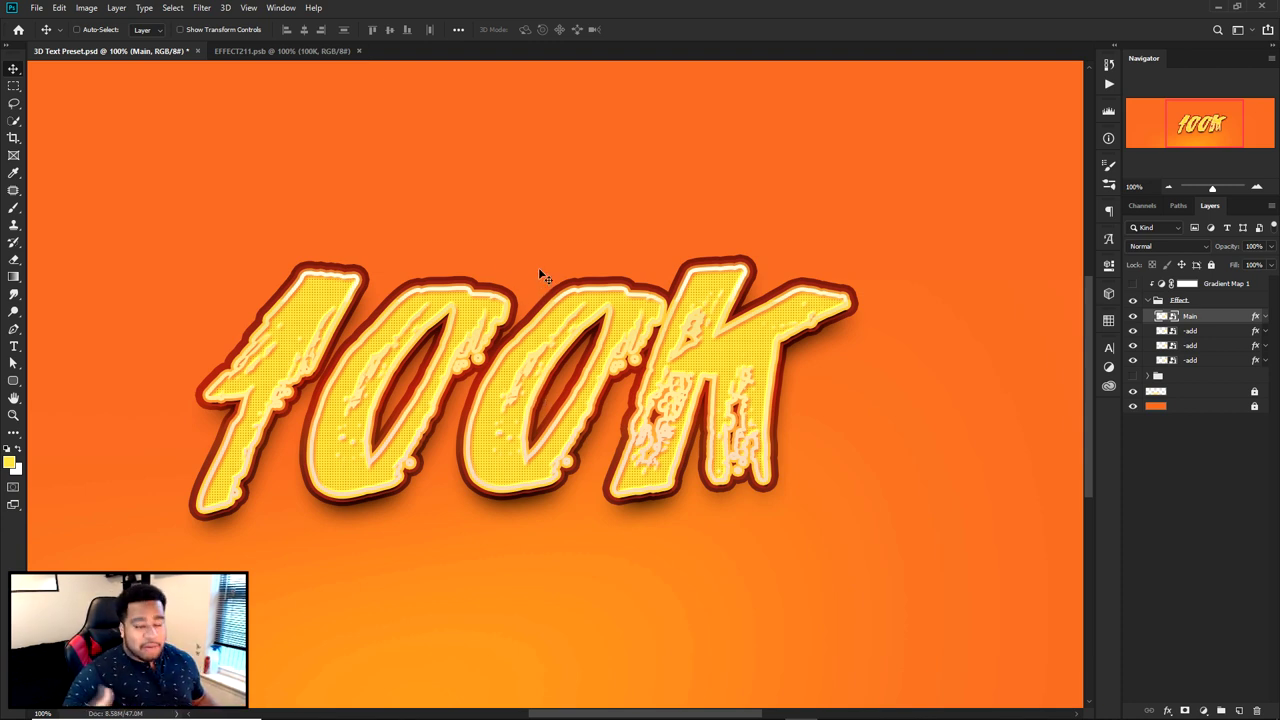
scroll(568, 383, down, 1)
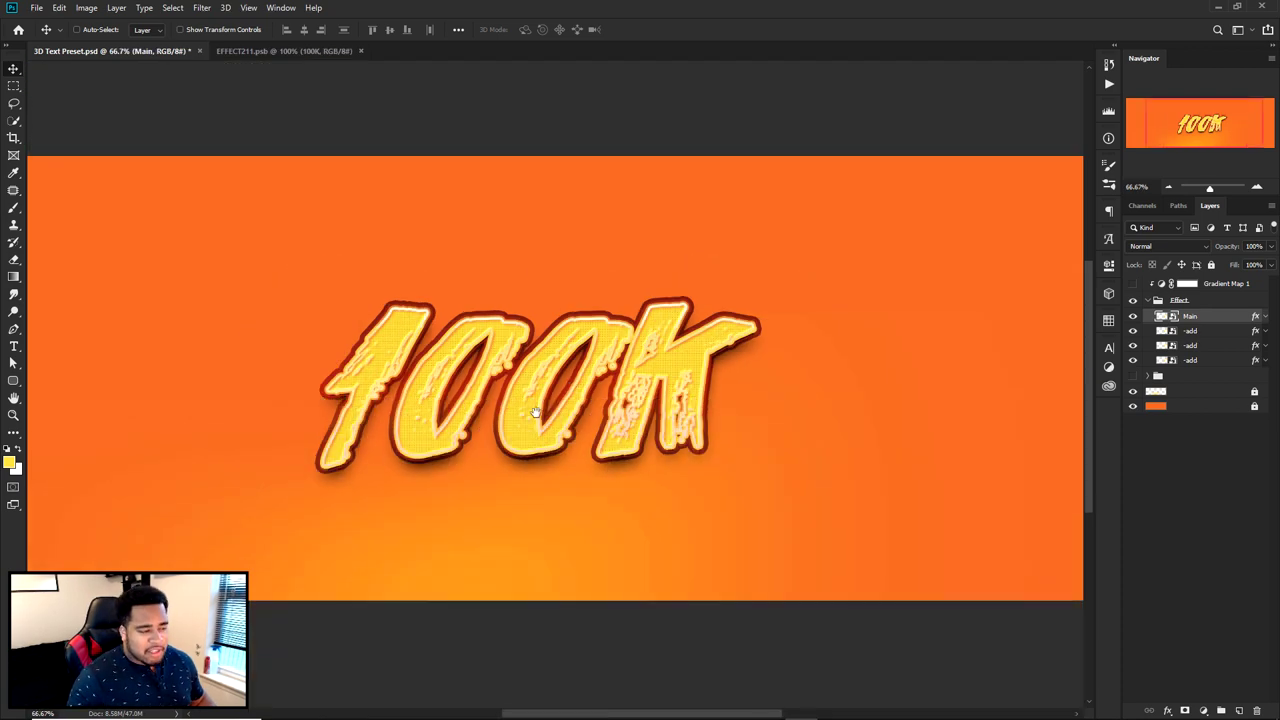
scroll(610, 400, left, 3)
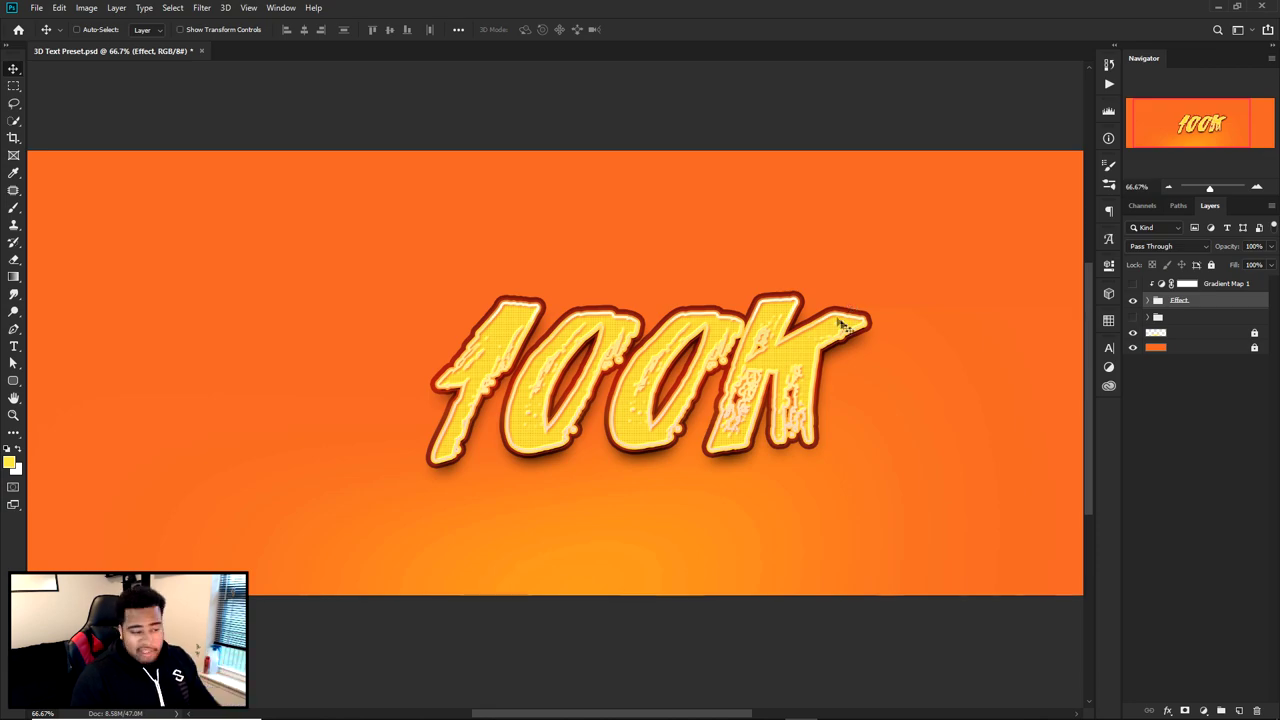
- Show the Gradient Map 1 adjustment layer to inspect the 100K text's light and dark tones in greyscale
click(1133, 284)
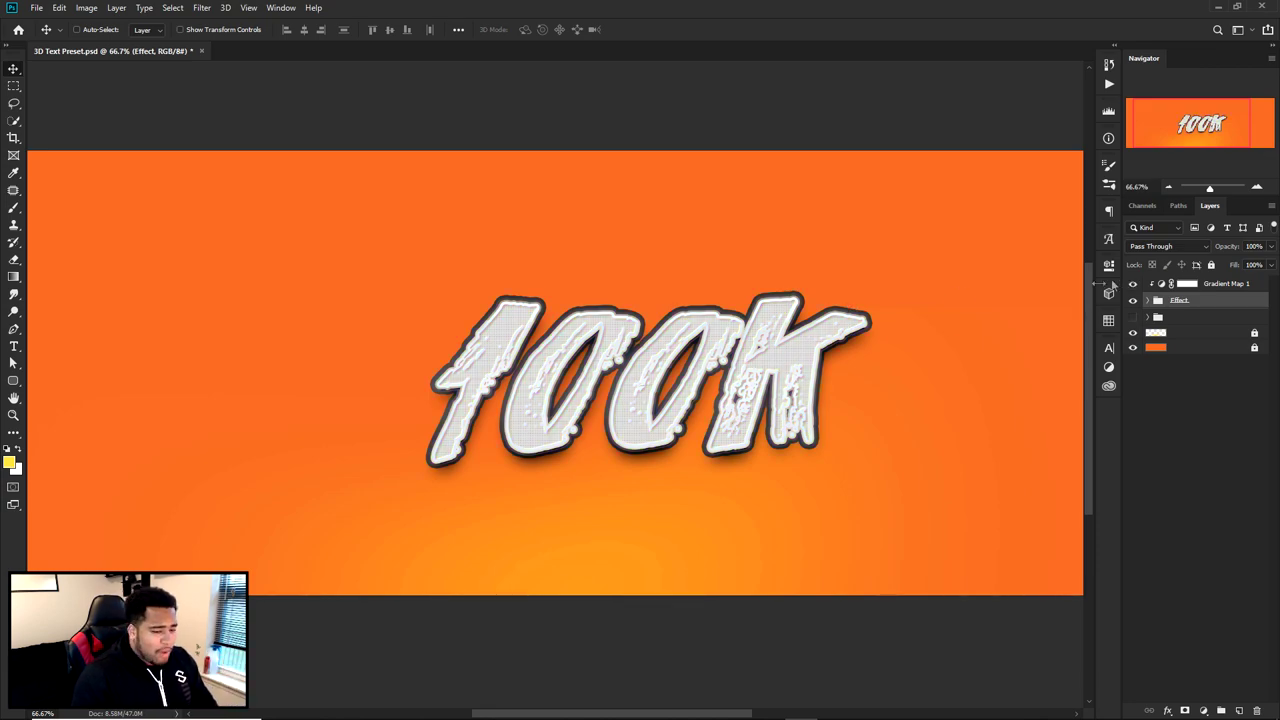
scroll(560, 350, up, 3)
drag(604, 346, 632, 263)
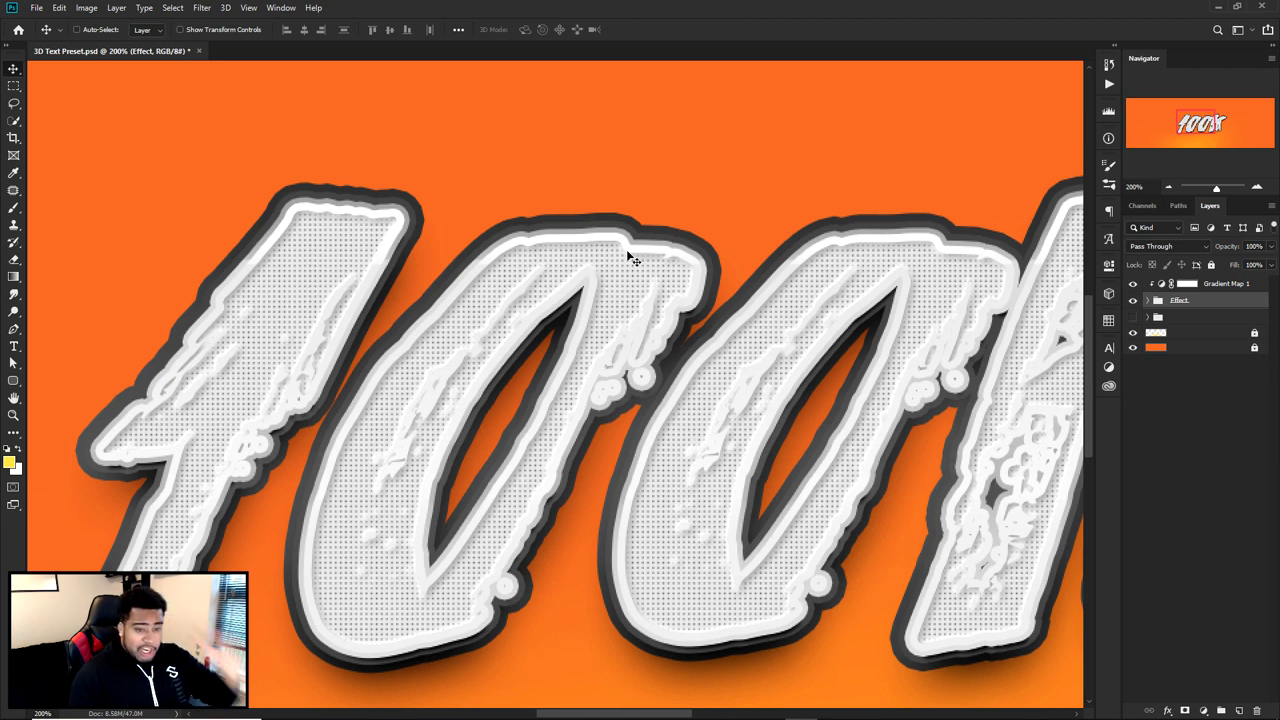
click(1219, 285)
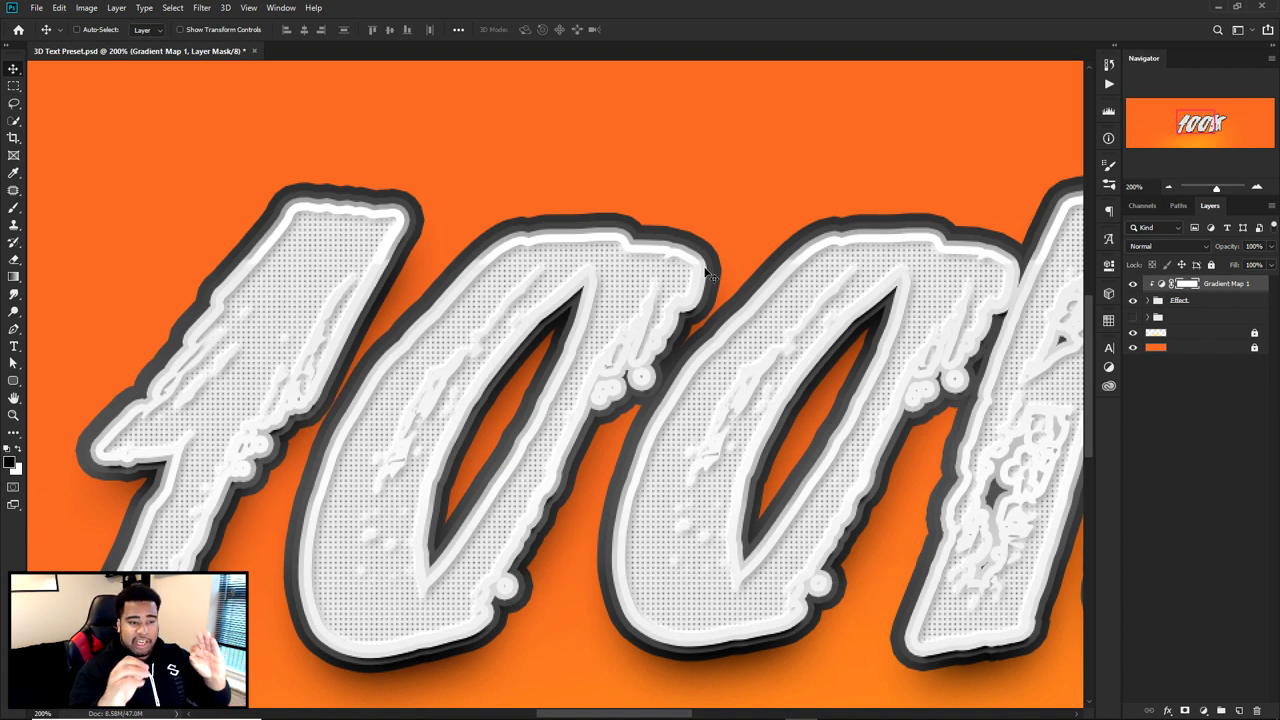
click(12, 461)
click(925, 473)
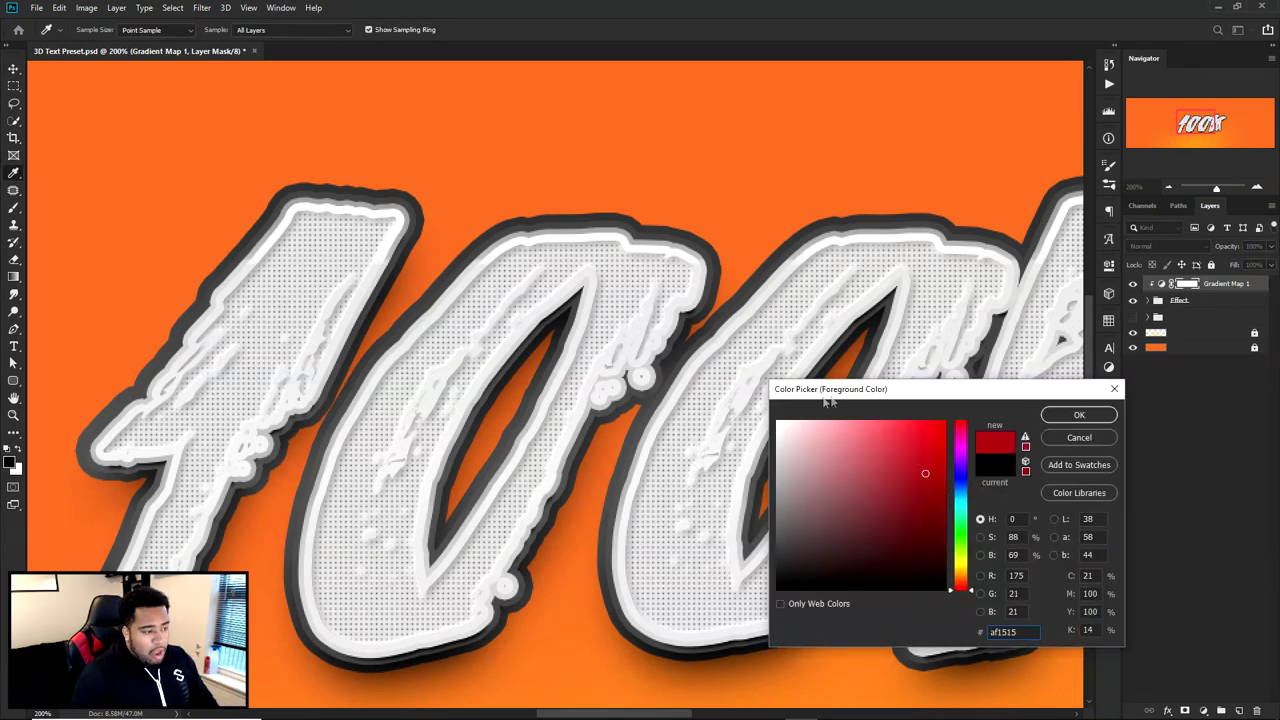
click(961, 574)
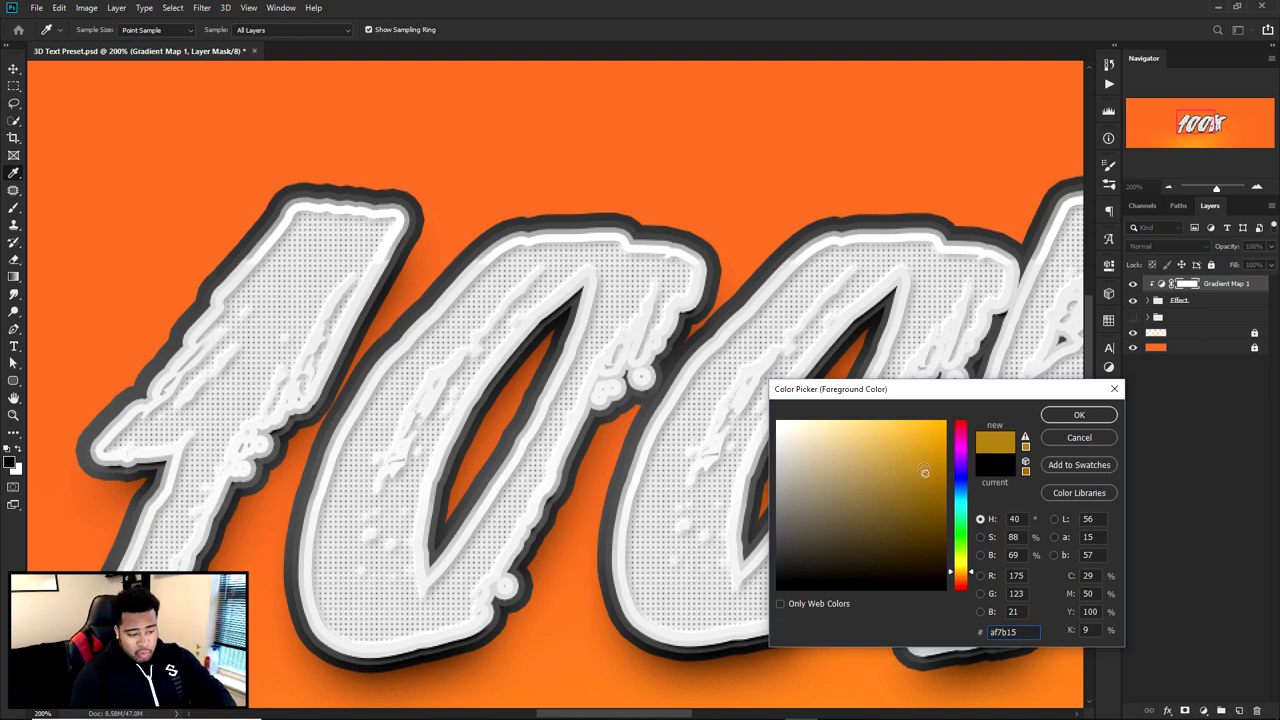
drag(963, 553, 963, 437)
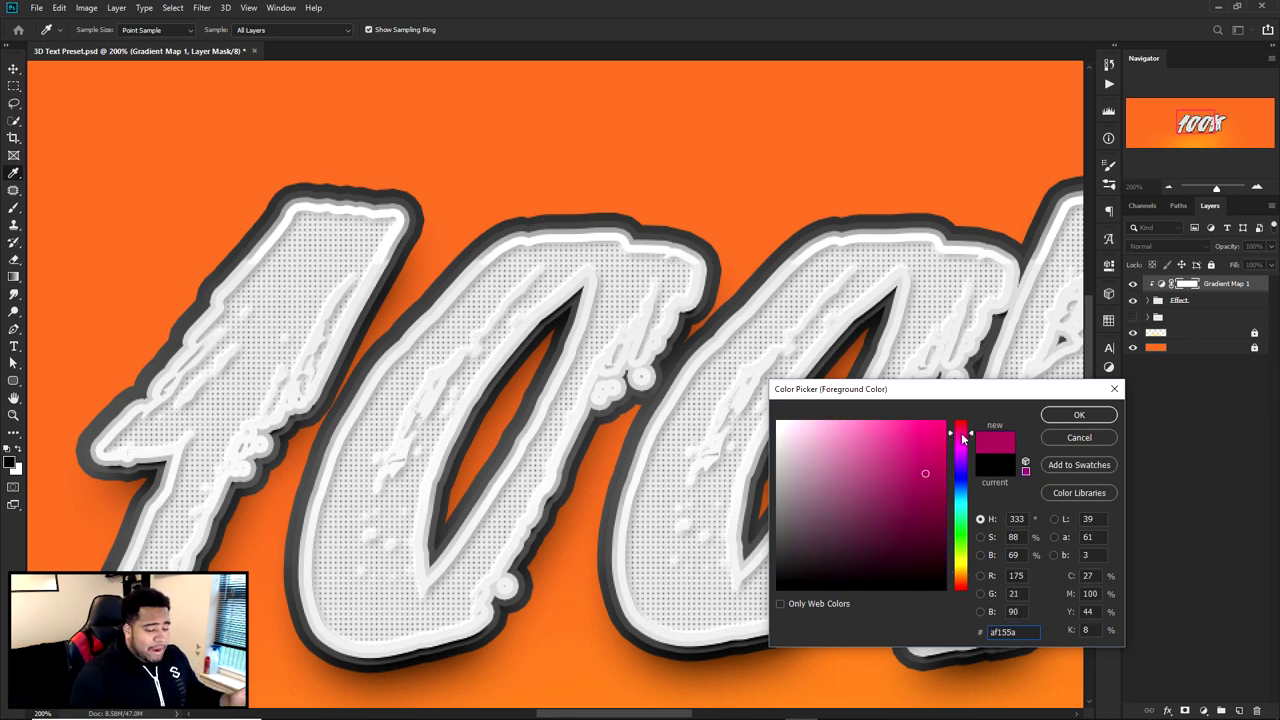
click(1072, 441)
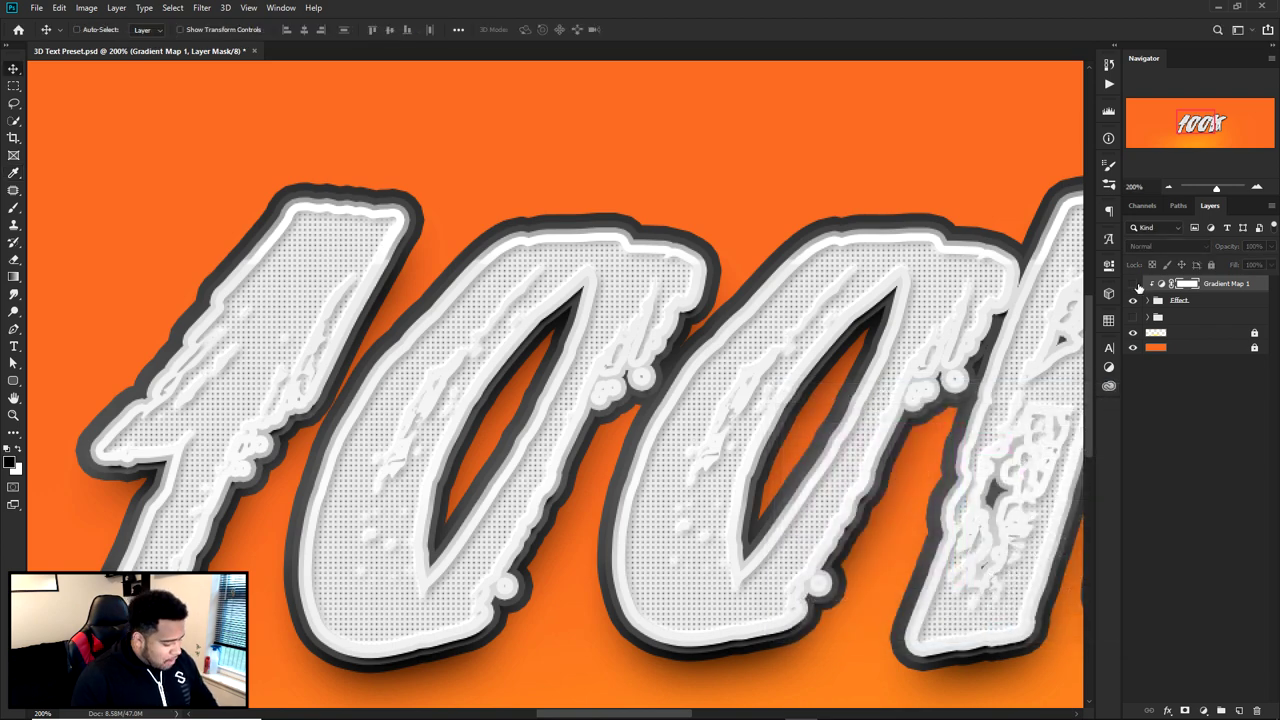
- Hide the Gradient Map 1 layer and the Effect group, leaving only the orange background layers visible
click(1134, 284)
key(ctrl+minus)
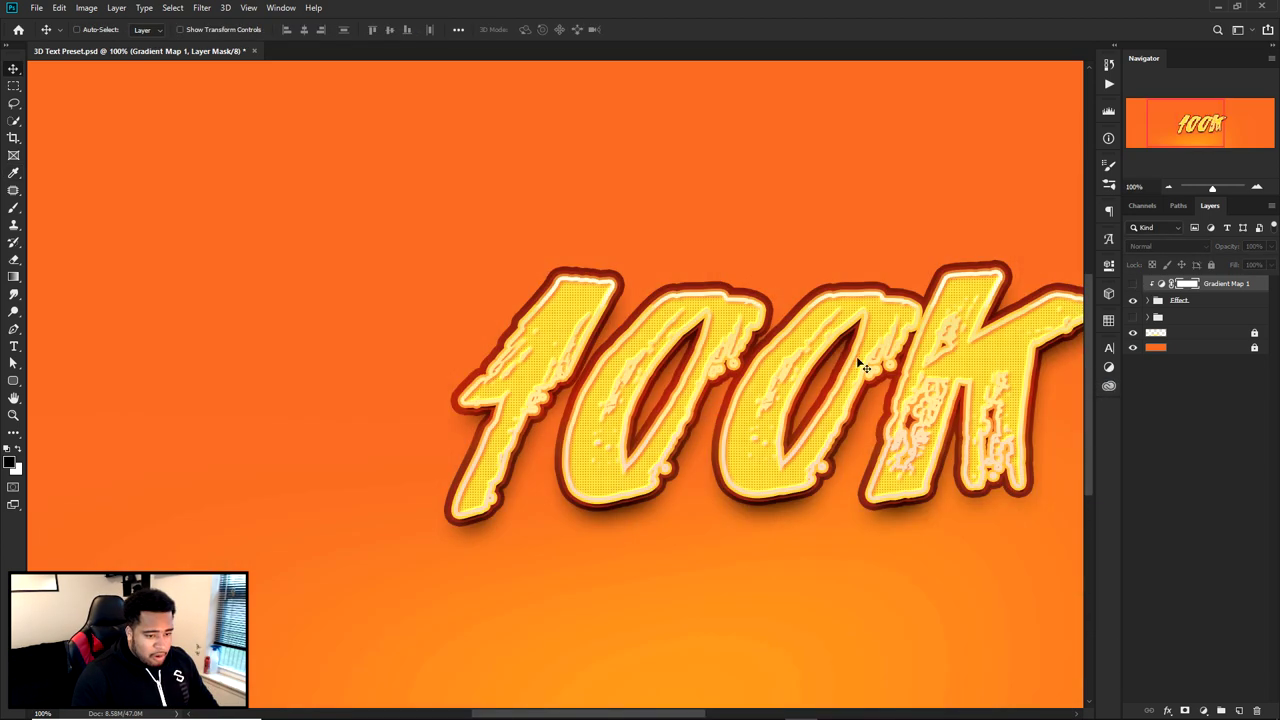
click(1133, 316)
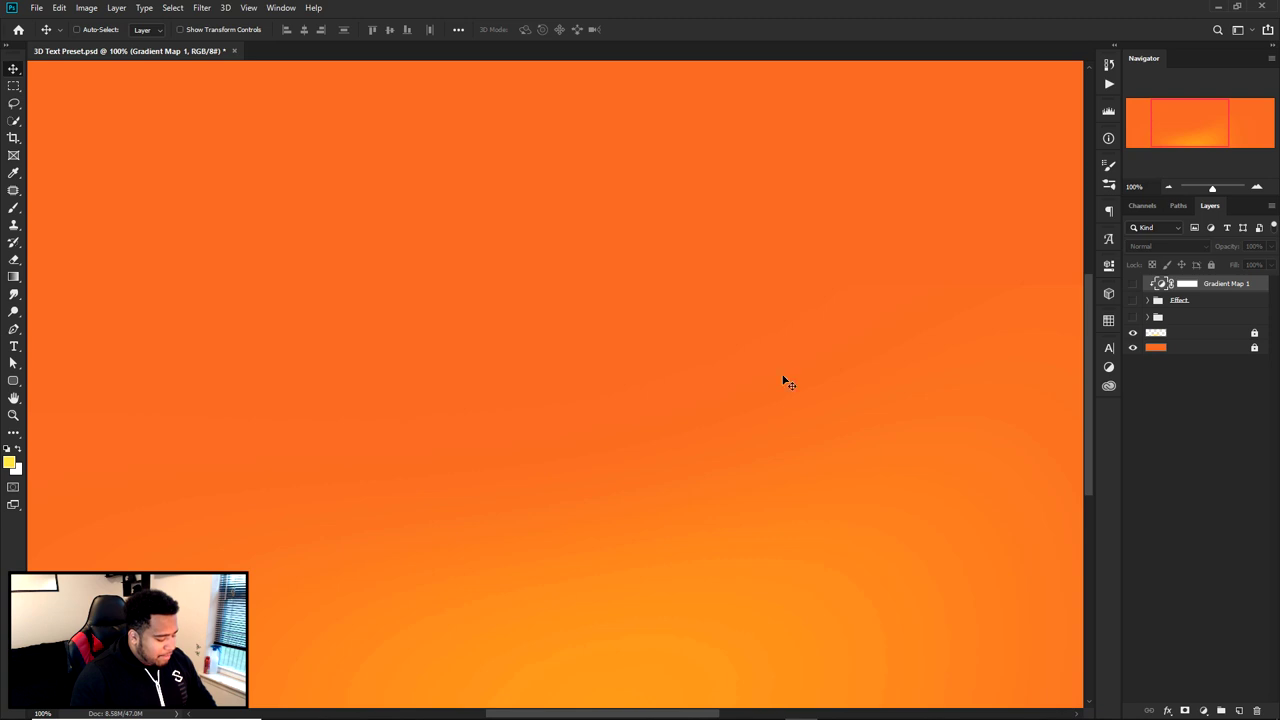
- Add a yellow placeholder text layer on the banner, and group the Gradient Map 1 layer with the Effect group
key(t)
click(664, 380)
scroll(701, 378, down, 1)
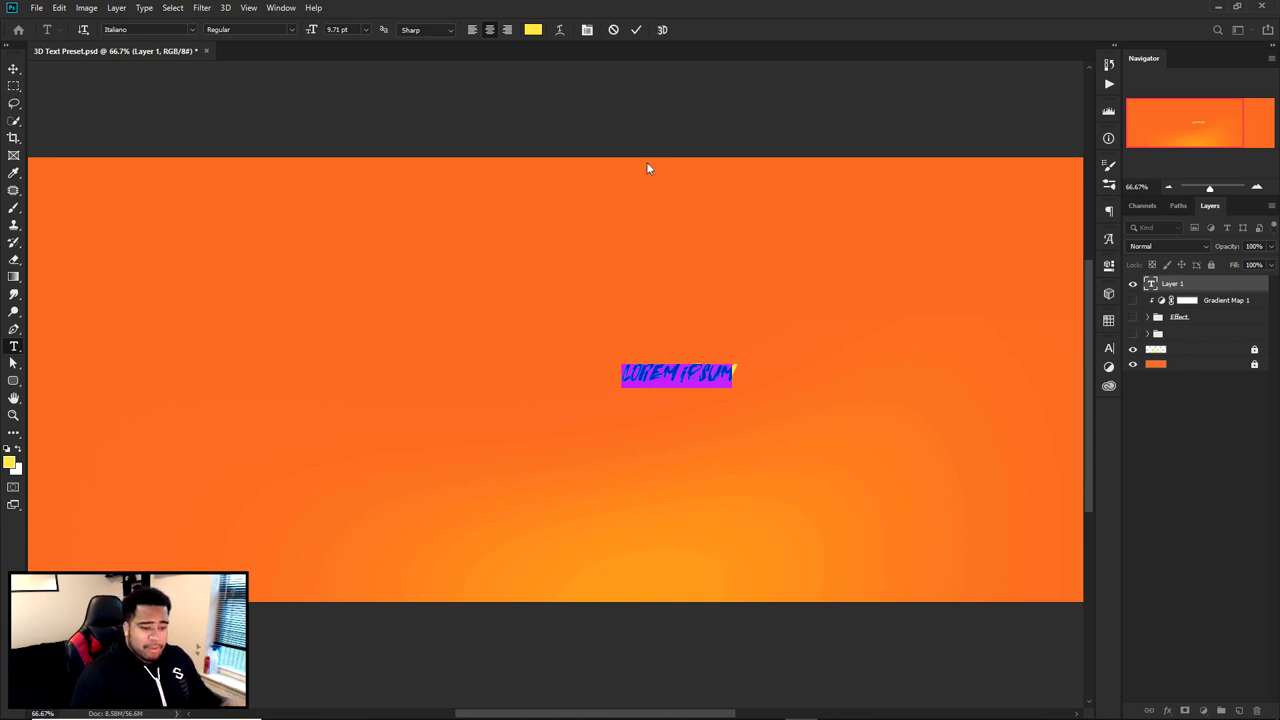
click(1157, 299)
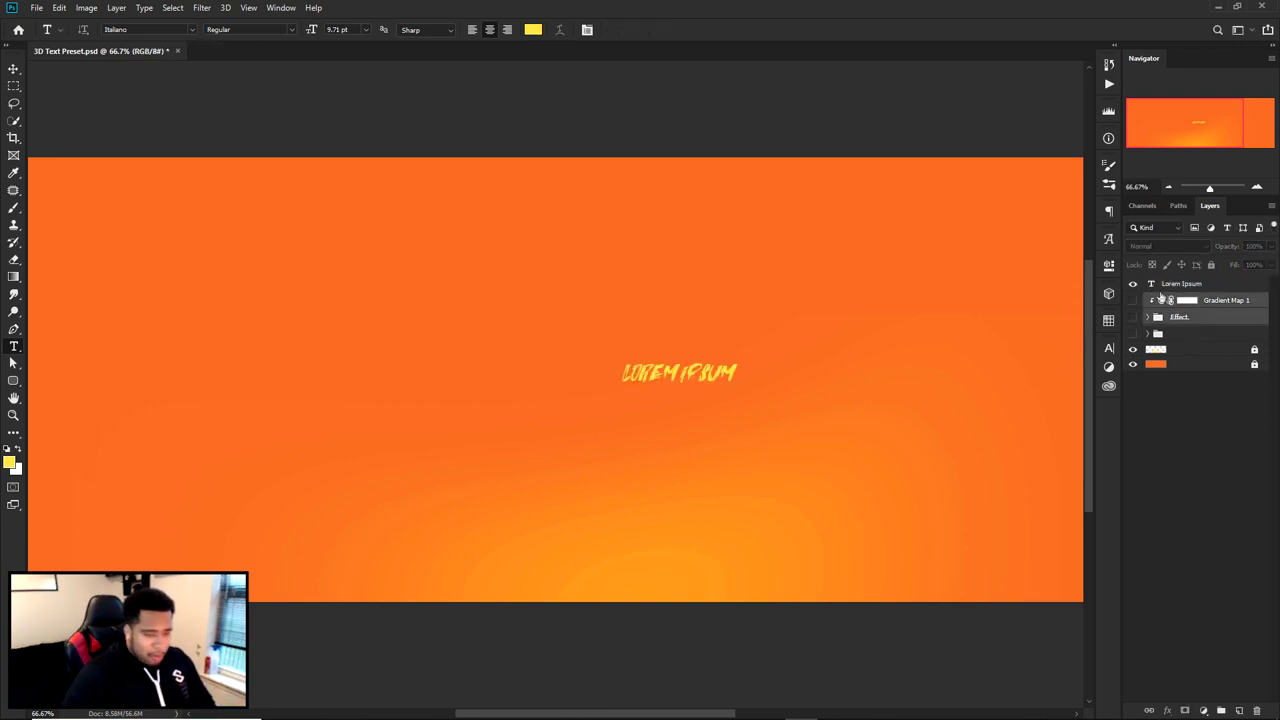
key(ctrl+g)
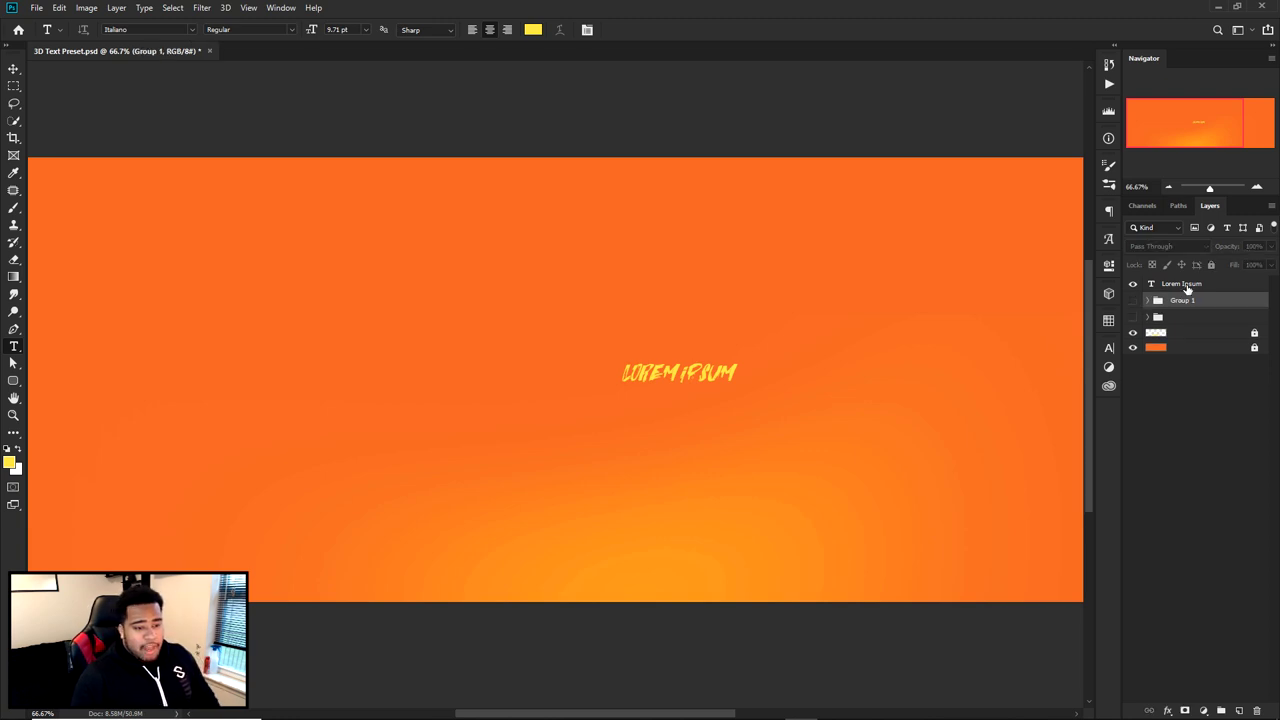
- Replace the placeholder text with EFFECT
click(1187, 285)
click(720, 368)
key(ctrl+a)
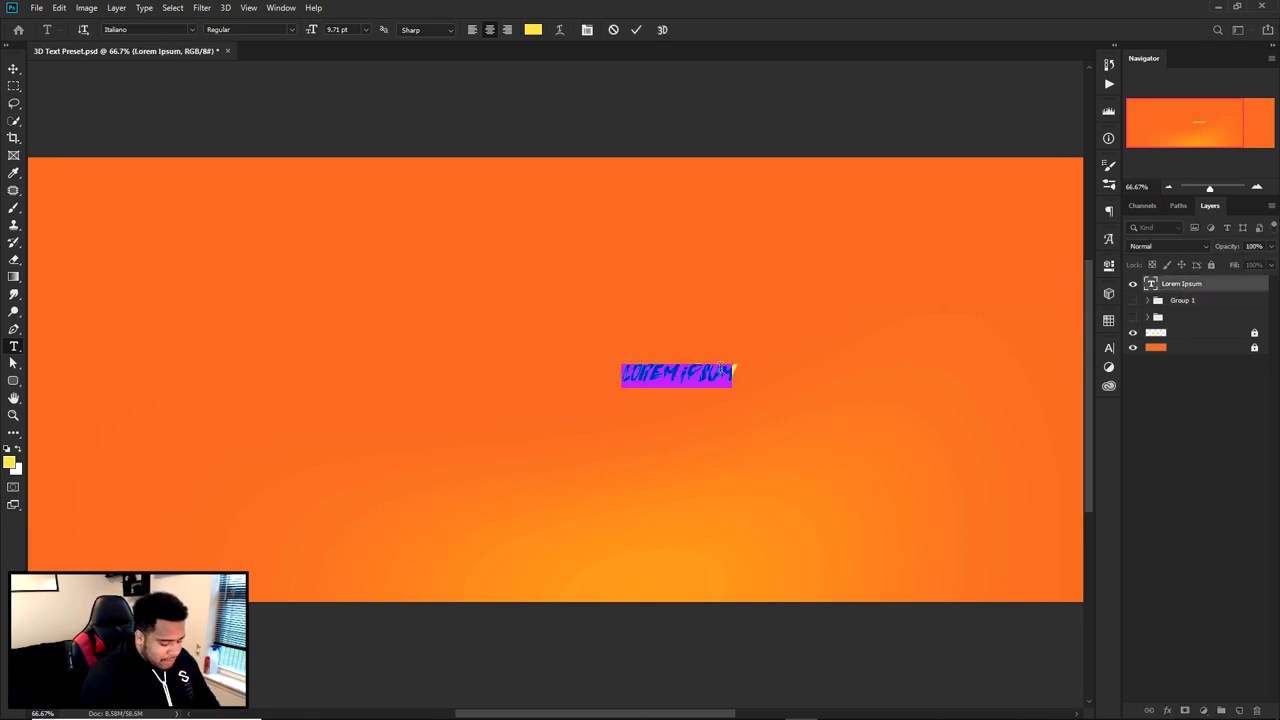
text(EFFECT)
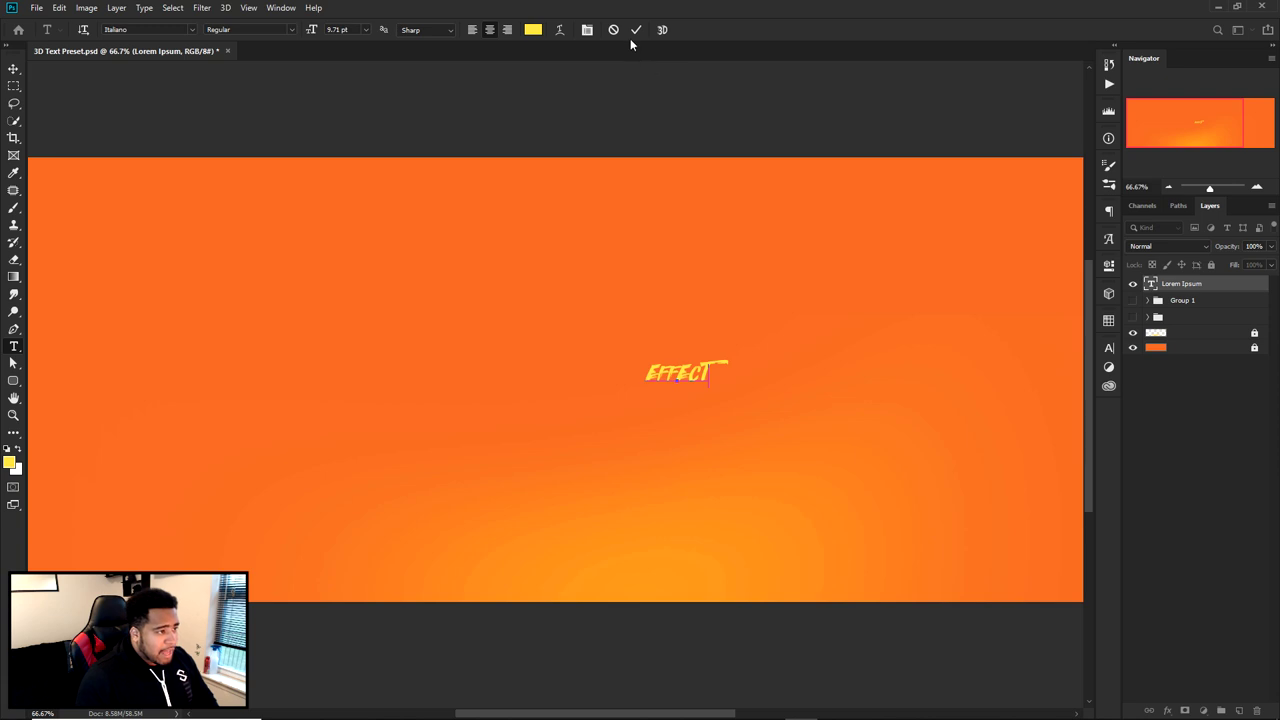
click(635, 30)
- Enlarge the EFFECT text and position it near the middle of the orange banner
key(ctrl+t)
drag(727, 359, 889, 326)
key(Return)
key(ctrl+minus)
key(ctrl+z)
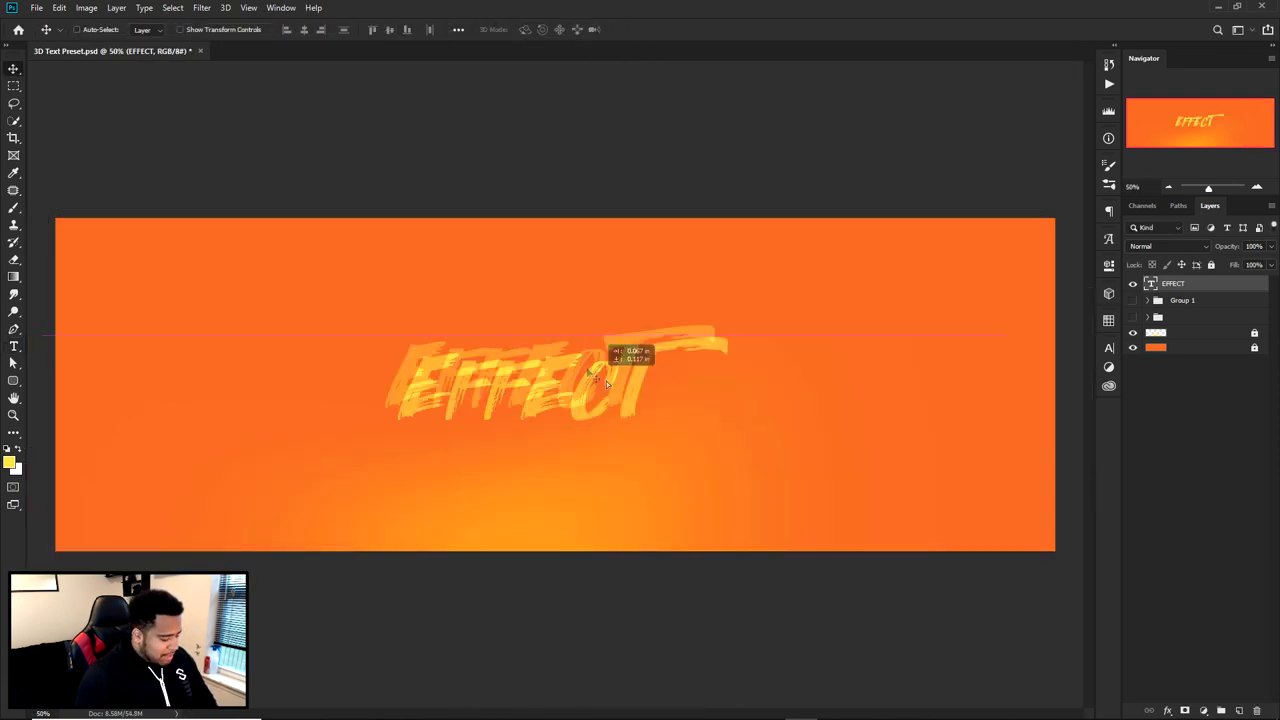
key(ctrl+t)
drag(749, 357, 836, 311)
drag(696, 364, 716, 366)
key(Return)
- Change the EFFECT text's font to Motion Control
click(1108, 347)
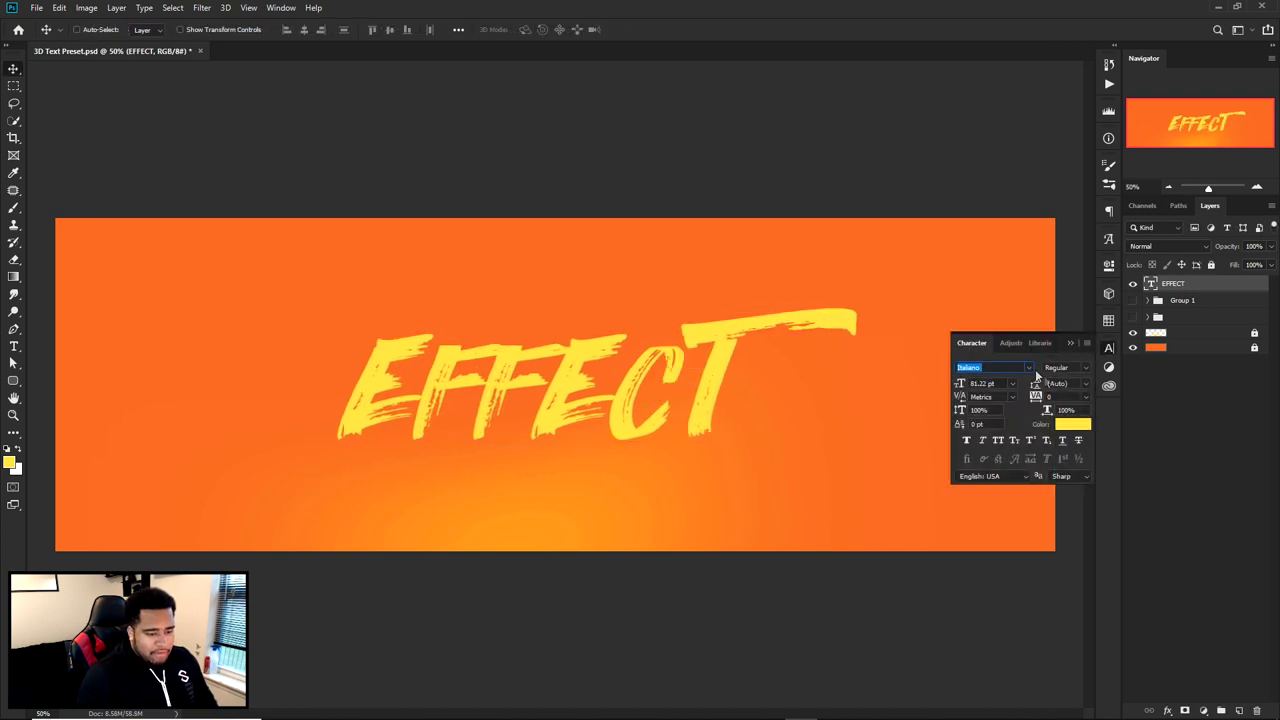
click(1031, 368)
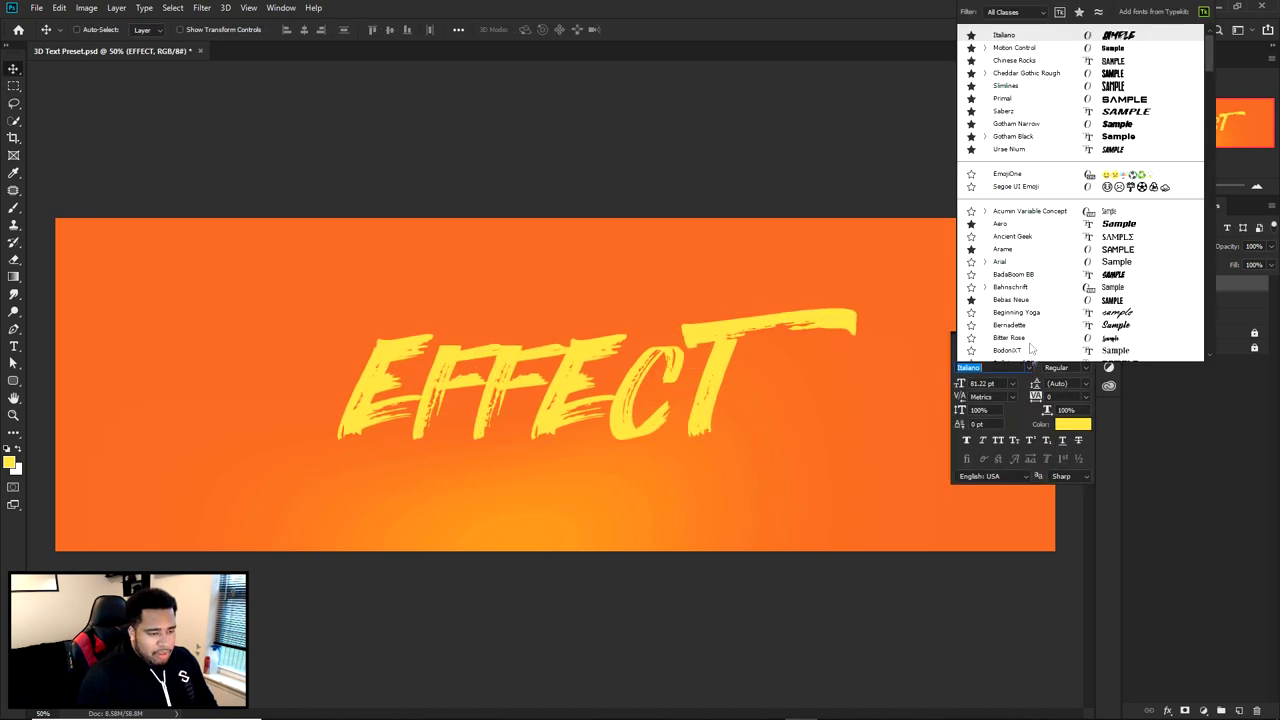
click(1015, 48)
- Centre the EFFECT text on the banner and scale it to about 120%
drag(580, 378, 609, 353)
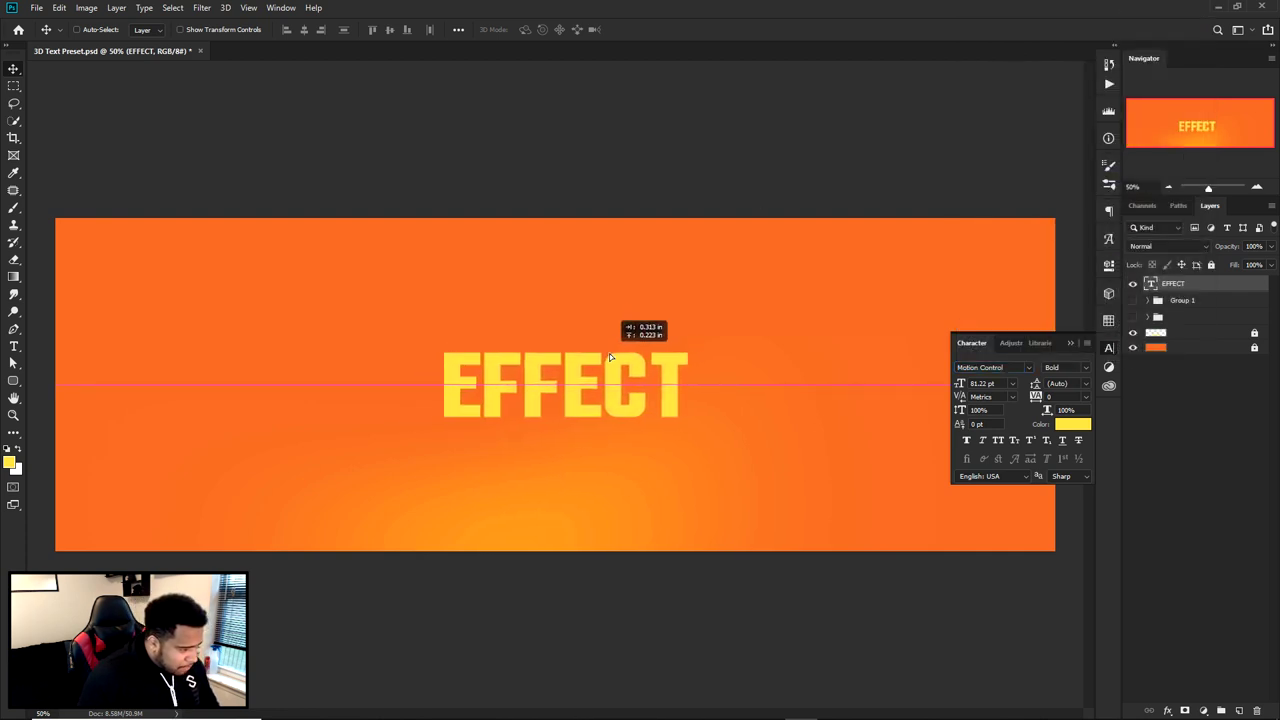
key(ctrl+t)
drag(688, 329, 711, 318)
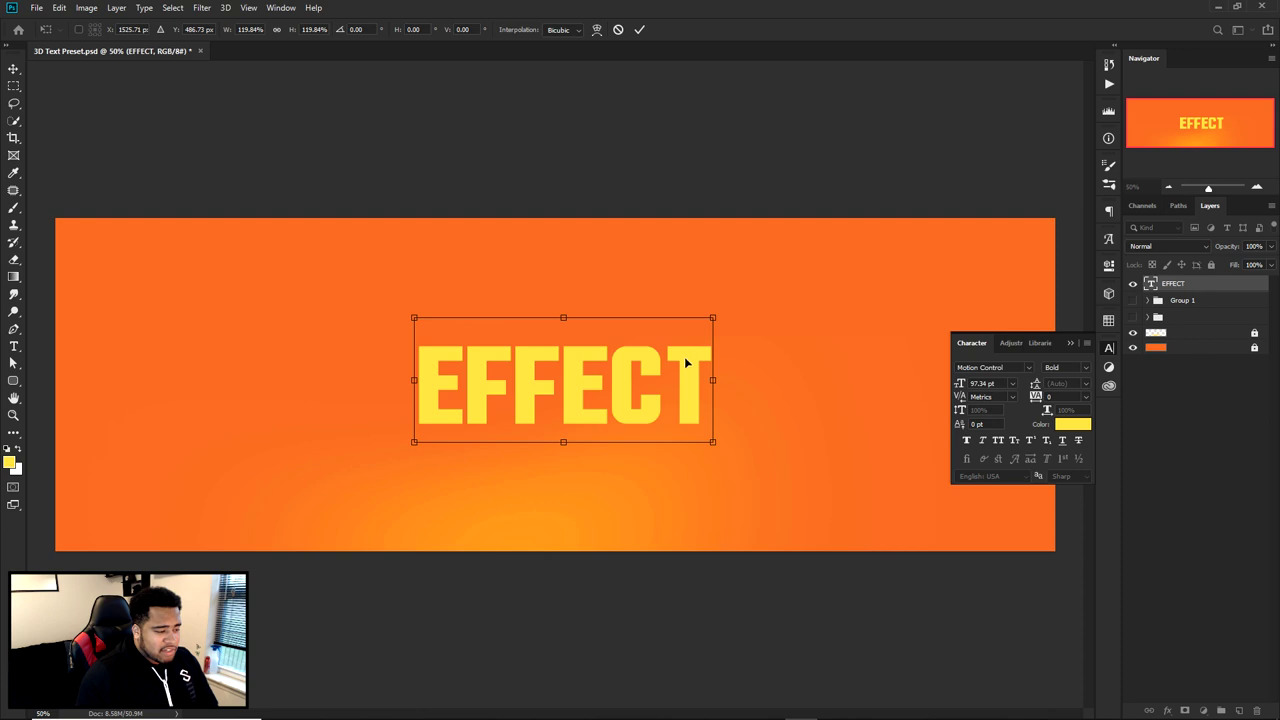
key(Return)
drag(656, 366, 660, 368)
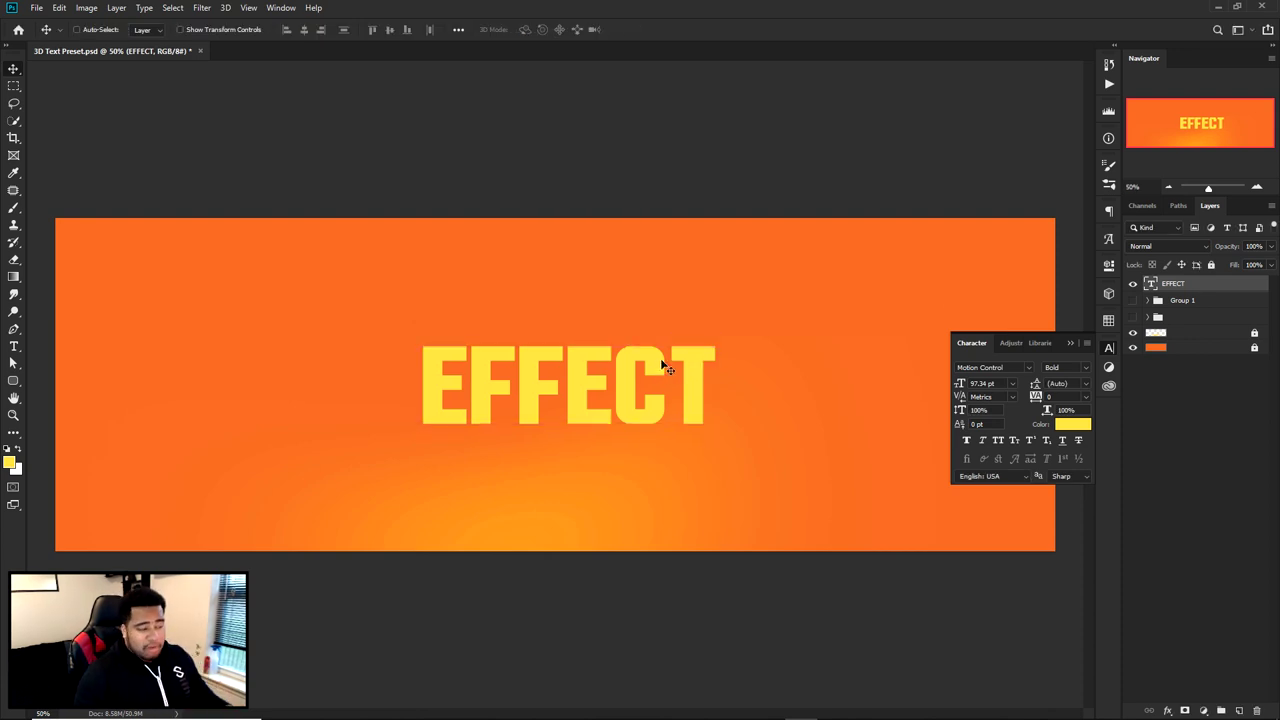
- Convert the EFFECT text layer to a smart object
right_click(1196, 281)
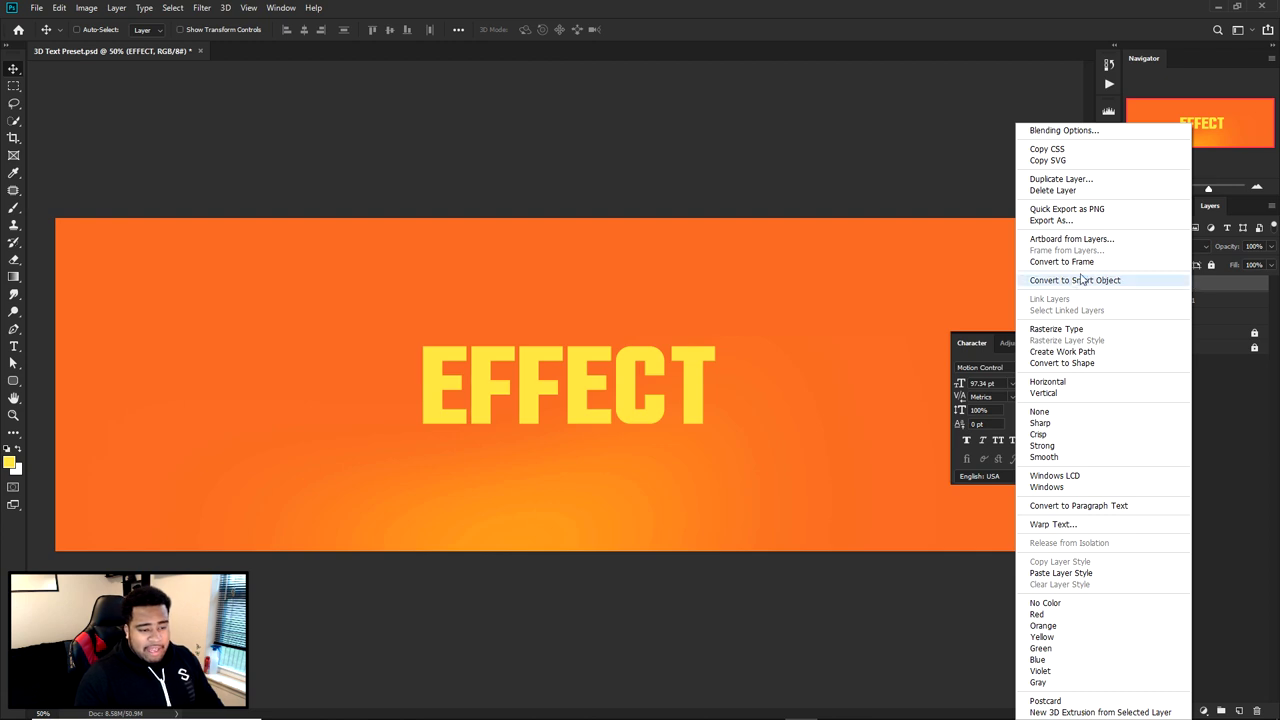
click(1075, 281)
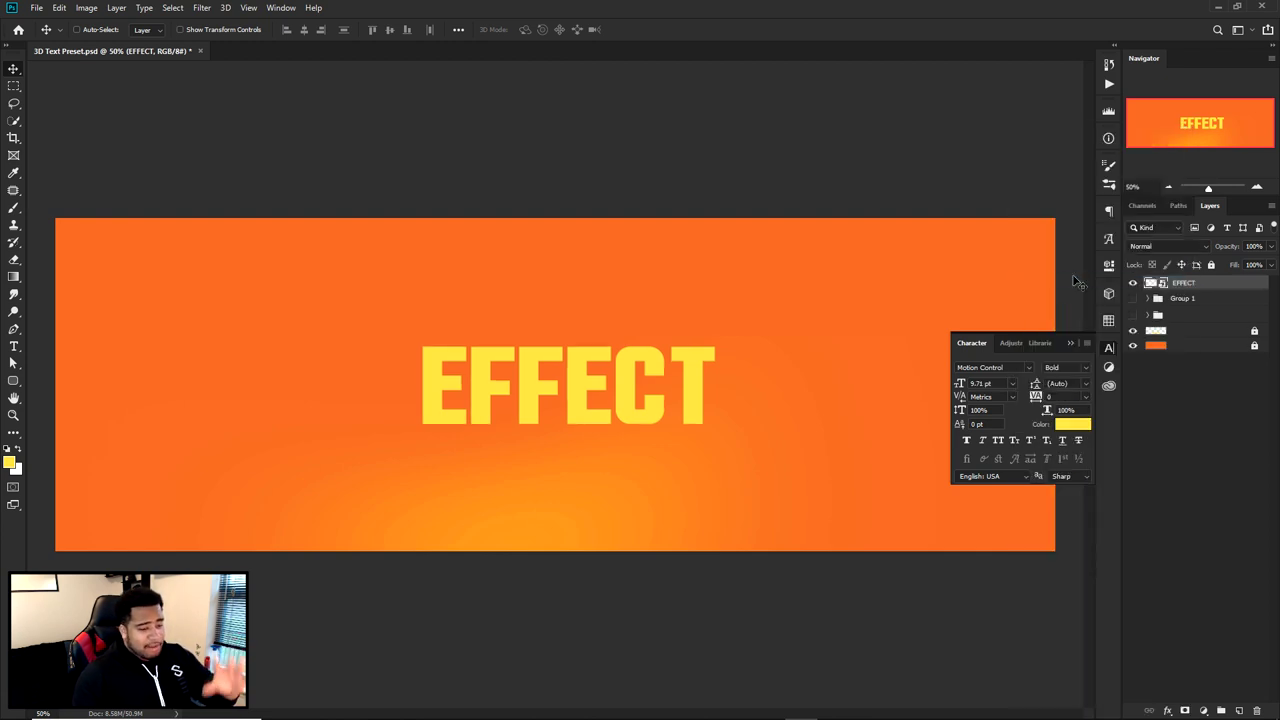
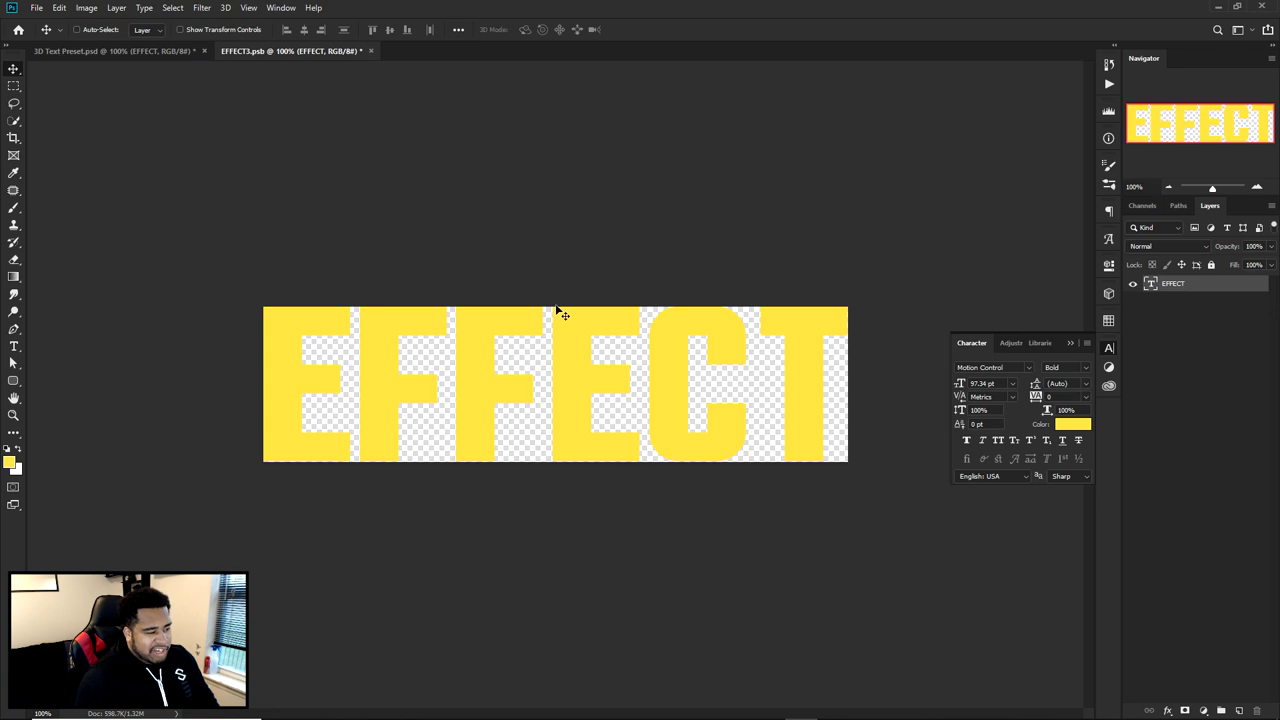
- Extend the canvas of the smart object's contents on all sides of the EFFECT text
key(c)
drag(843, 456, 1080, 638)
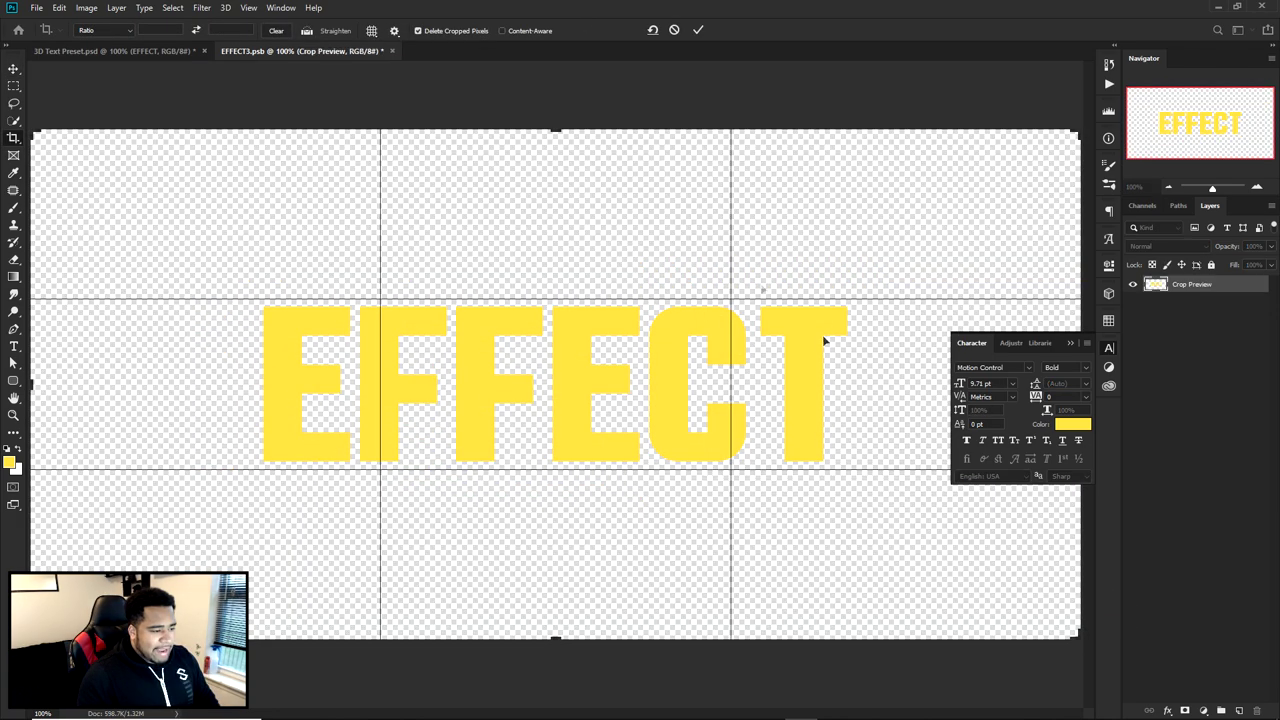
click(698, 29)
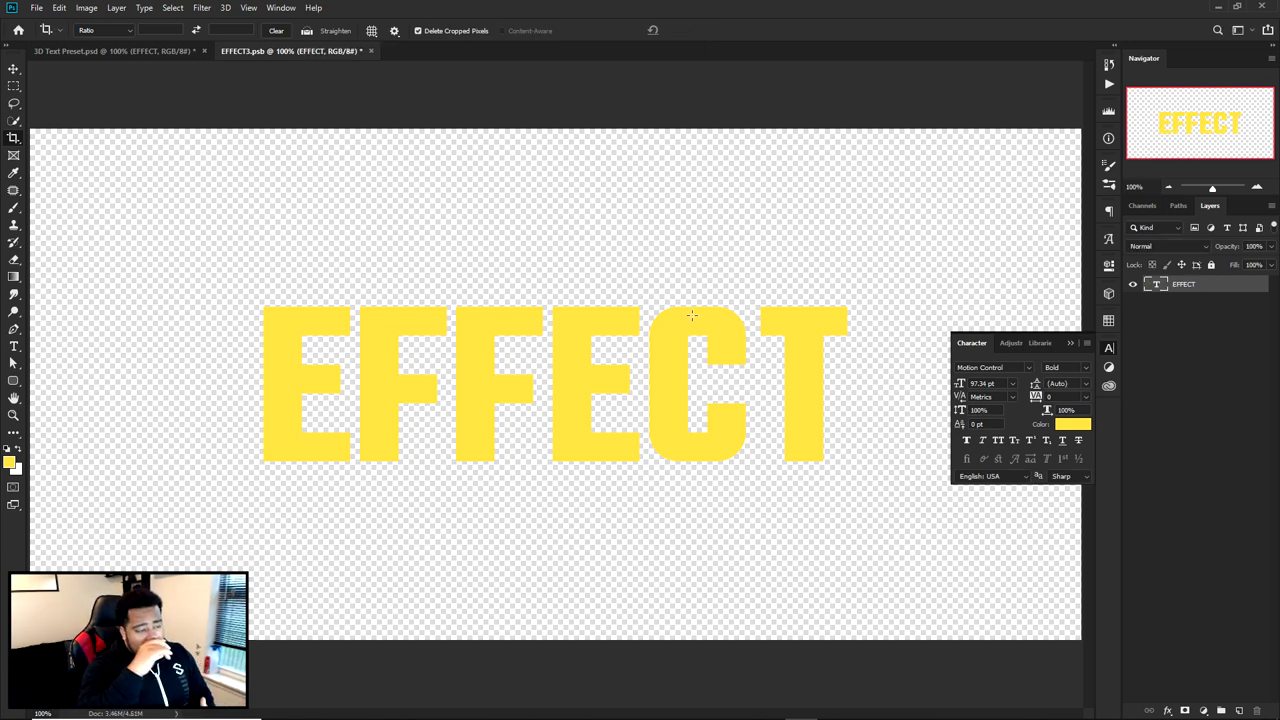
- Change the font of the EFFECT text inside the smart object to Saberz
key(t)
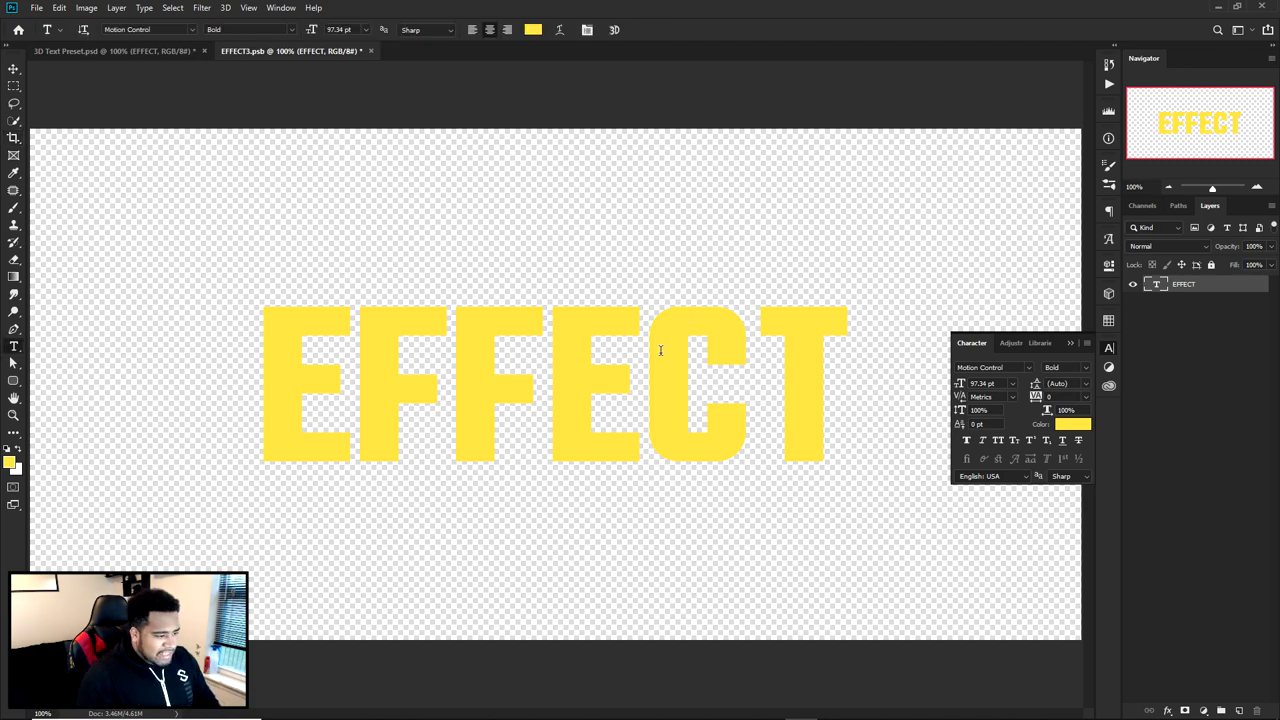
double_click(662, 345)
click(1027, 368)
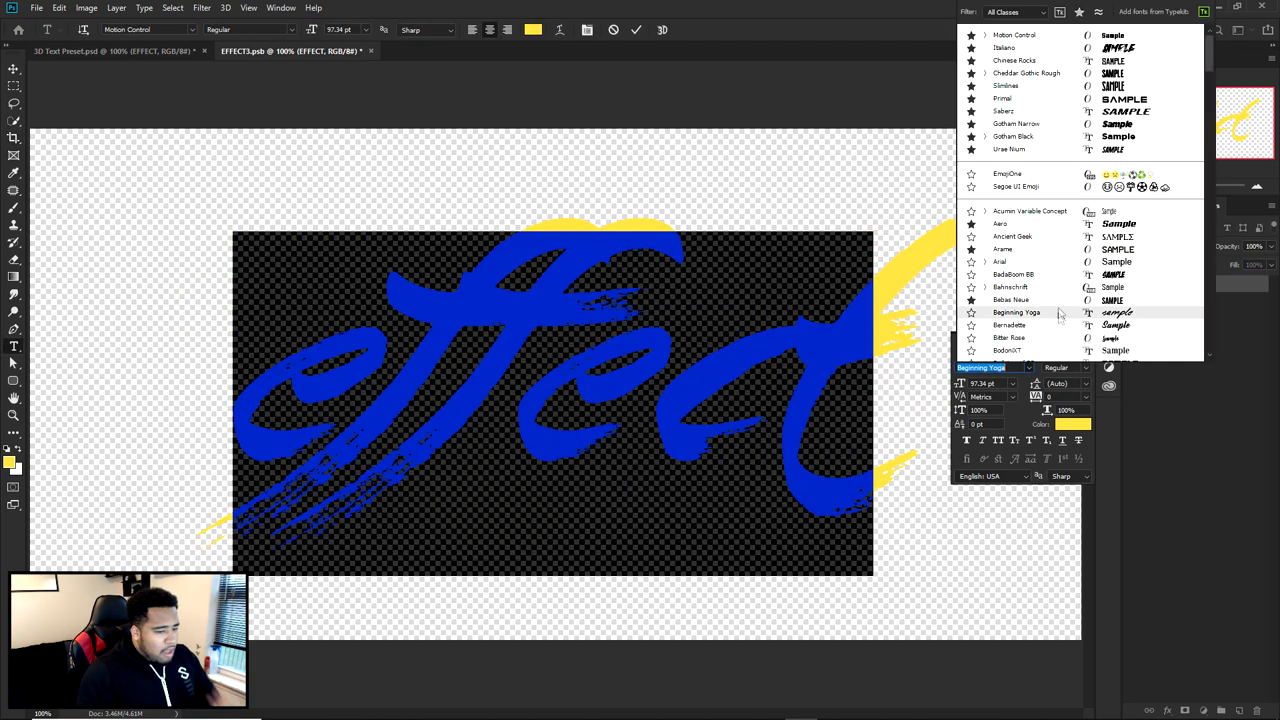
click(1013, 112)
click(636, 29)
key(v)
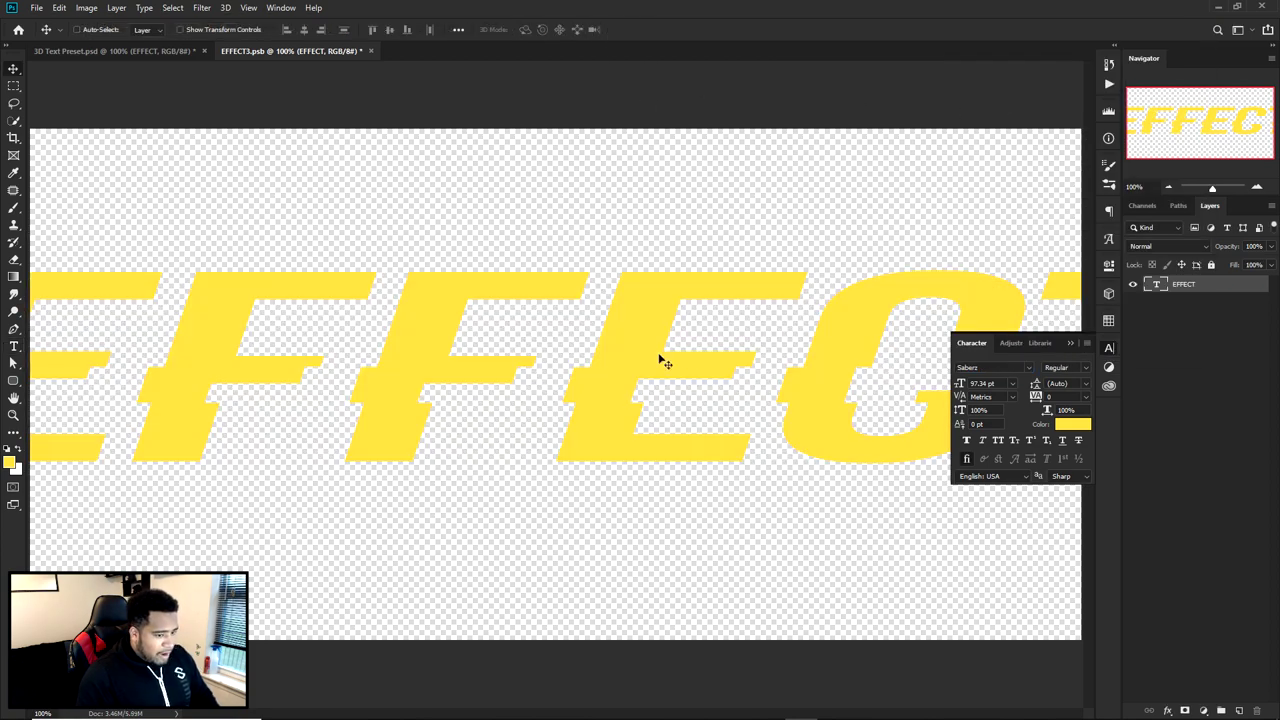
- Scale the Saberz EFFECT text down to 62.18 pt so it fits within the smart object's canvas
key(ctrl+minus)
key(ctrl+t)
drag(1023, 285, 858, 317)
click(639, 29)
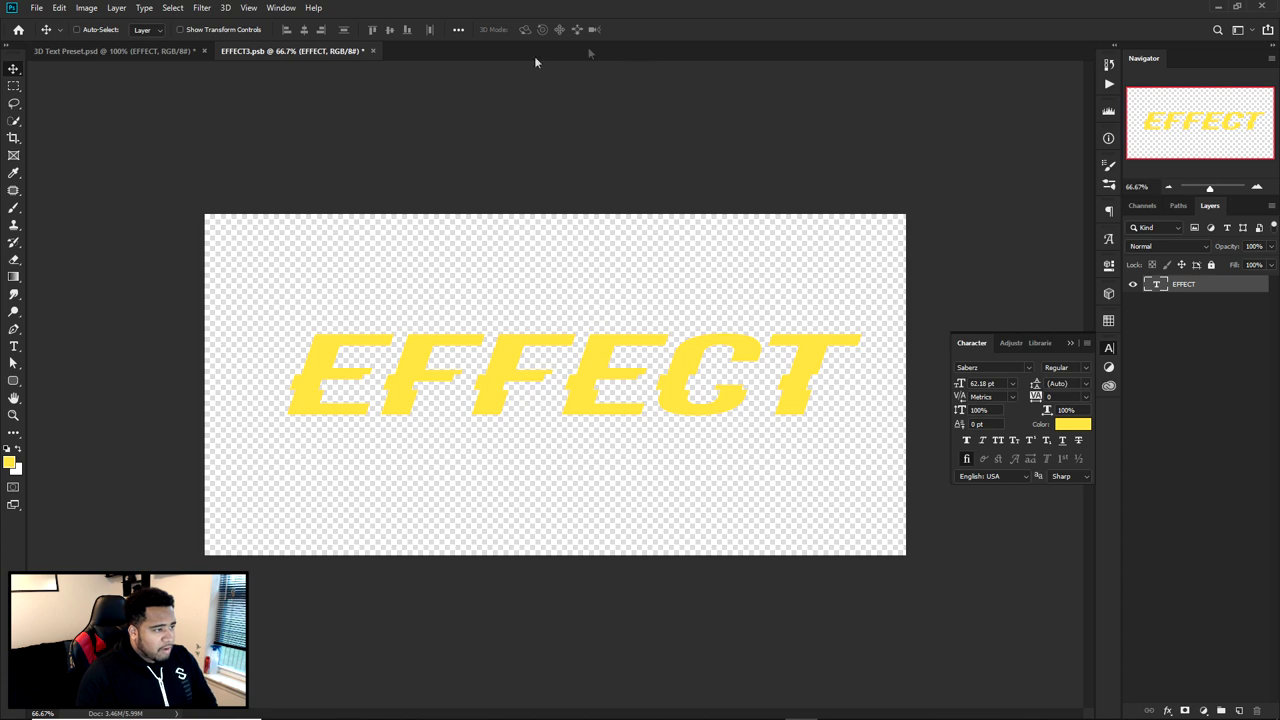
- Save the smart object's contents and return to the 3D Text Preset document
click(38, 8)
click(143, 140)
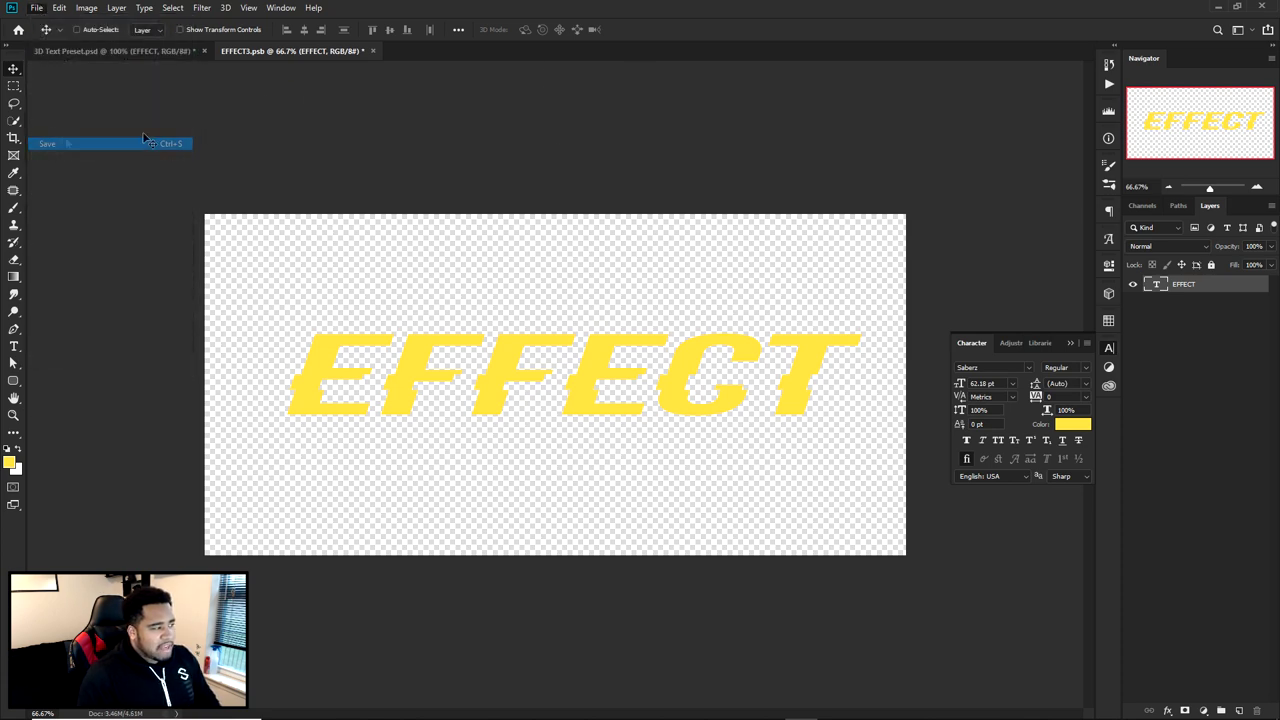
click(159, 50)
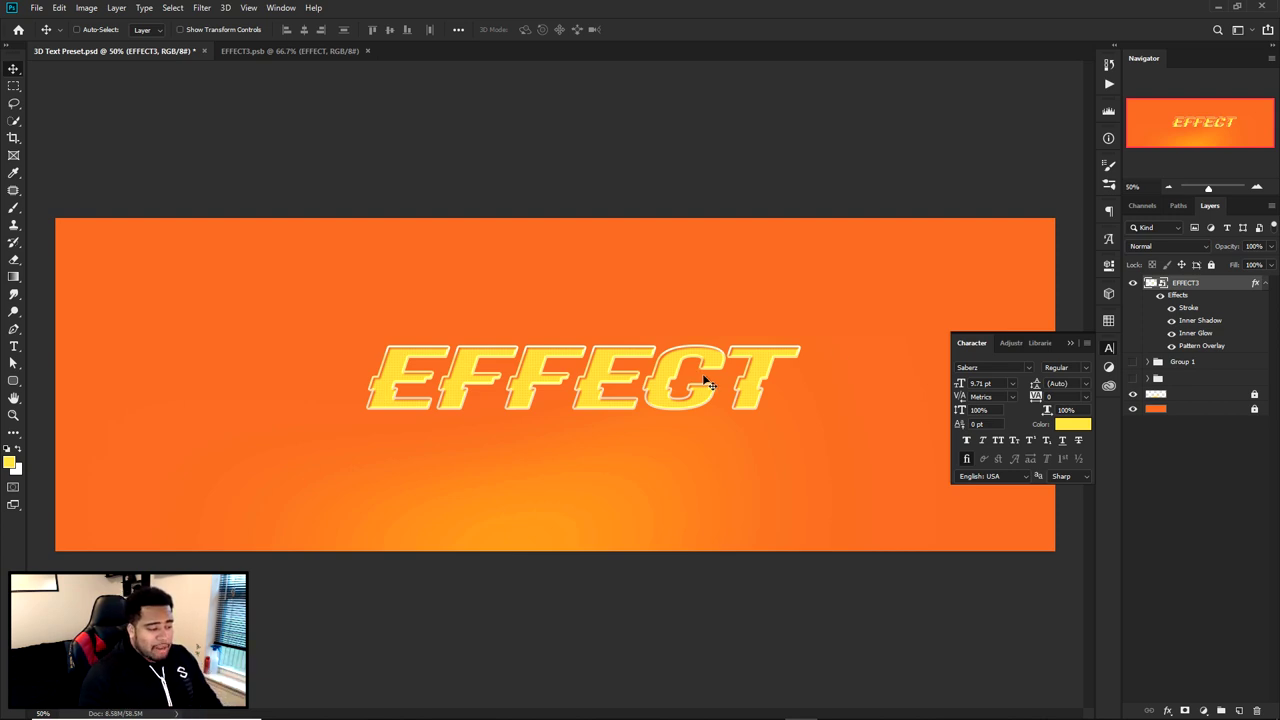
click(1108, 347)
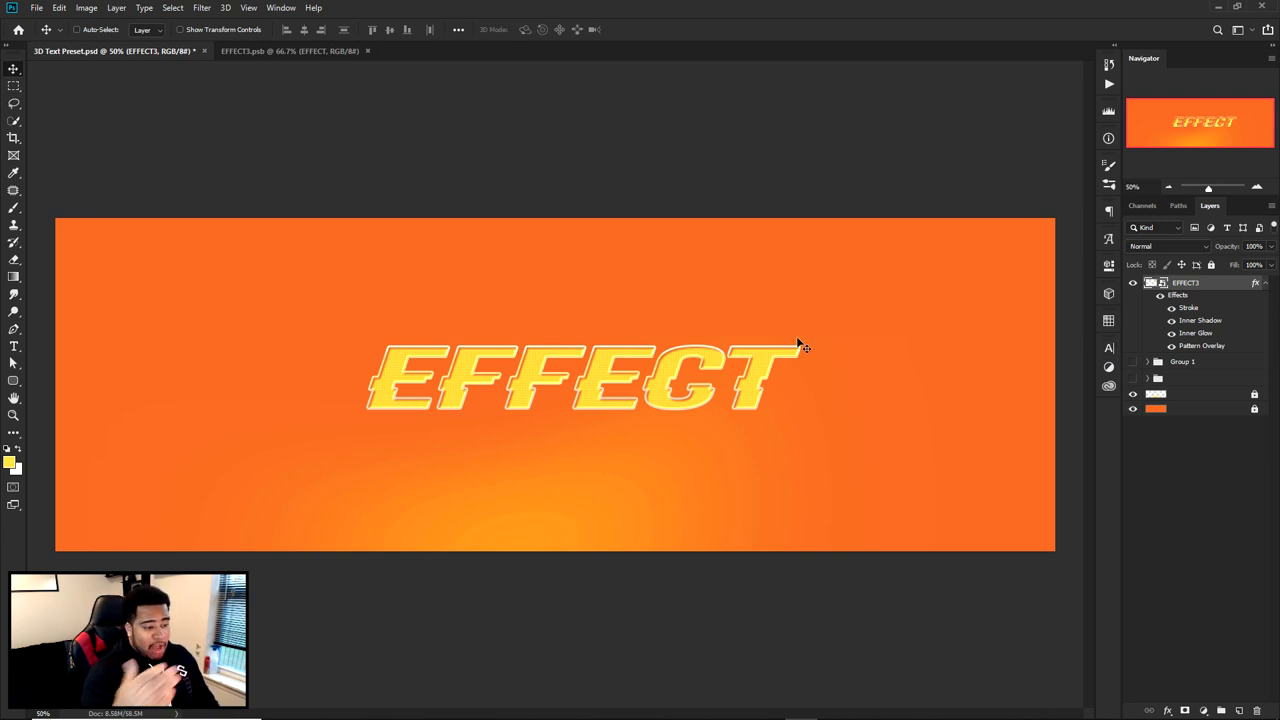
- Undo the smart object's font update in the banner and close the EFFECT3.psb document
scroll(668, 345, up, 1)
key(ctrl+z)
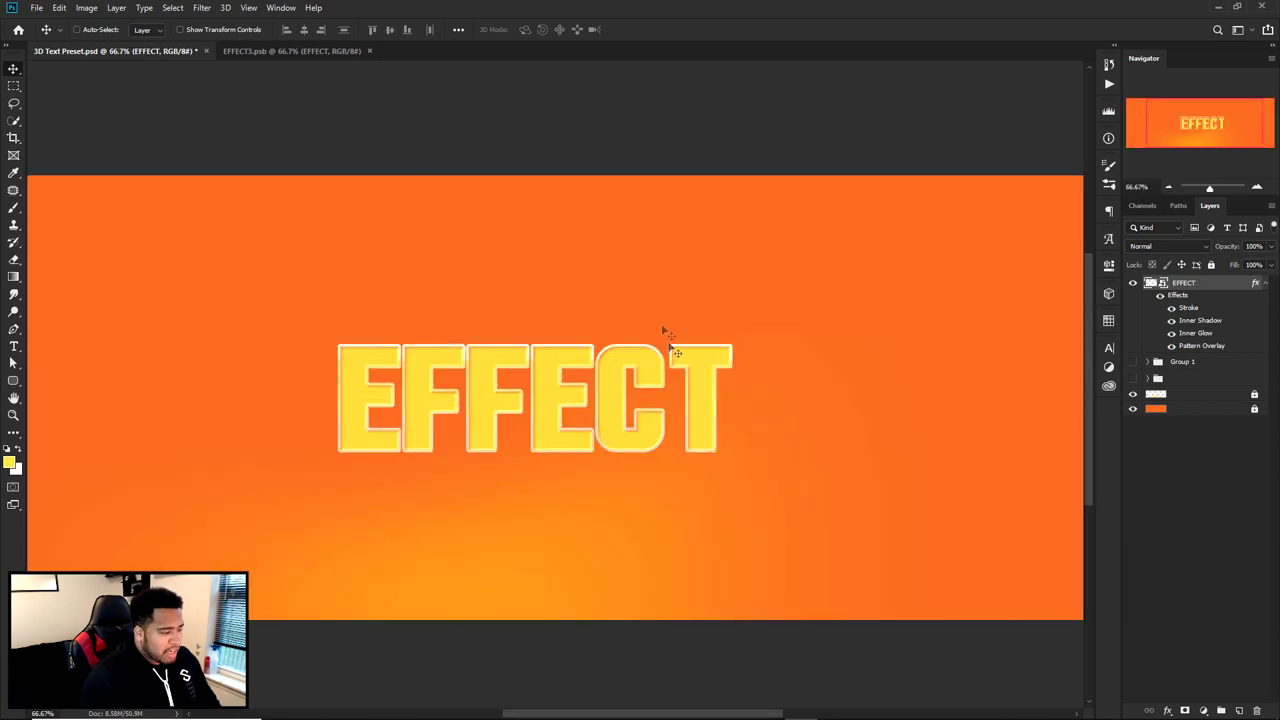
click(271, 53)
click(369, 51)
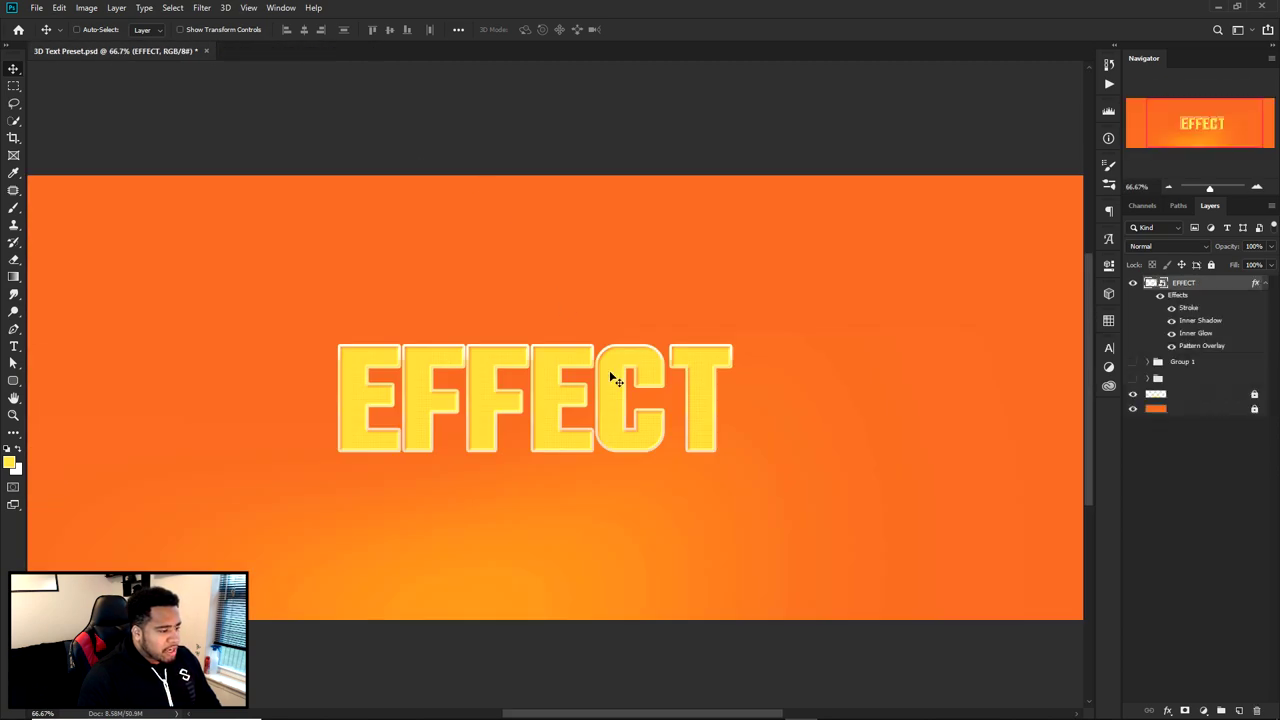
- Toggle all the EFFECT layer's effects, and then its Stroke alone, off and on to compare the look
drag(535, 370, 645, 342)
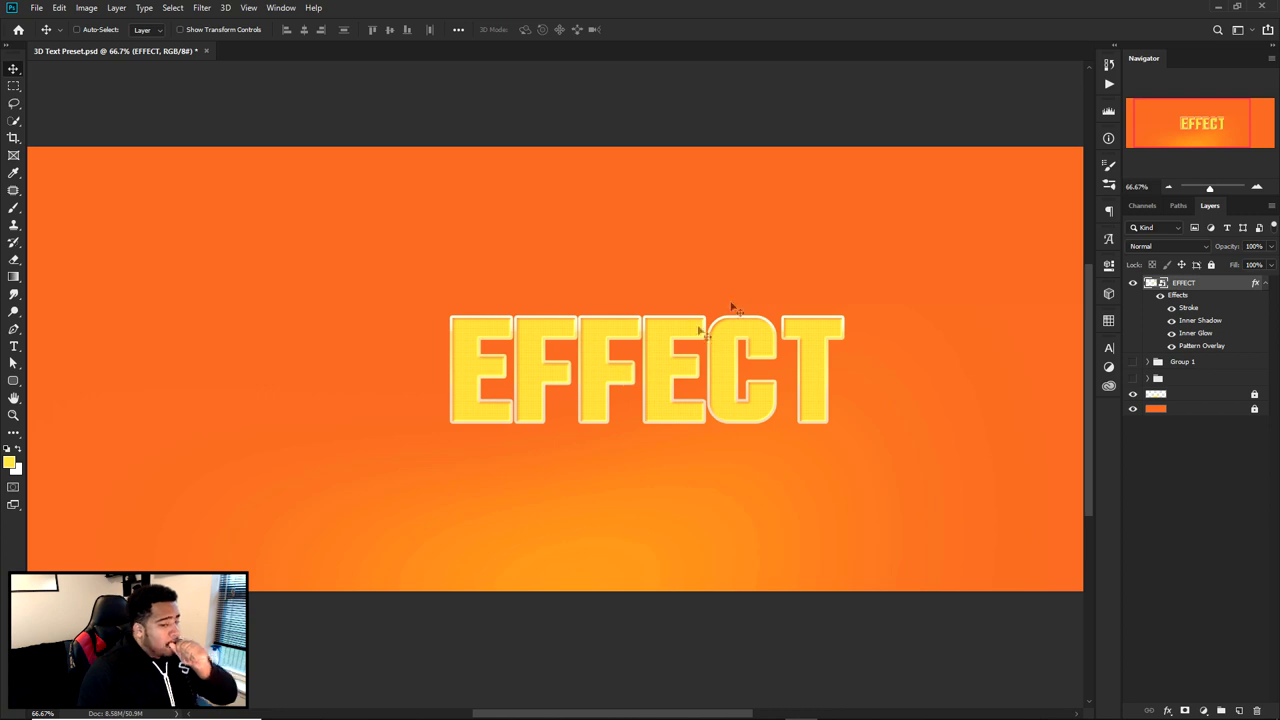
click(1161, 296)
click(1161, 296)
scroll(848, 320, up, 5)
click(1171, 308)
click(1171, 308)
- Open the EFFECT layer's Stroke gradient in the Gradient Editor and check the locations of its second and third colour stops
double_click(1197, 311)
mouse_move(857, 459)
mouse_down()
mouse_move(903, 149)
mouse_move(895, 128)
mouse_move(954, 98)
mouse_up()
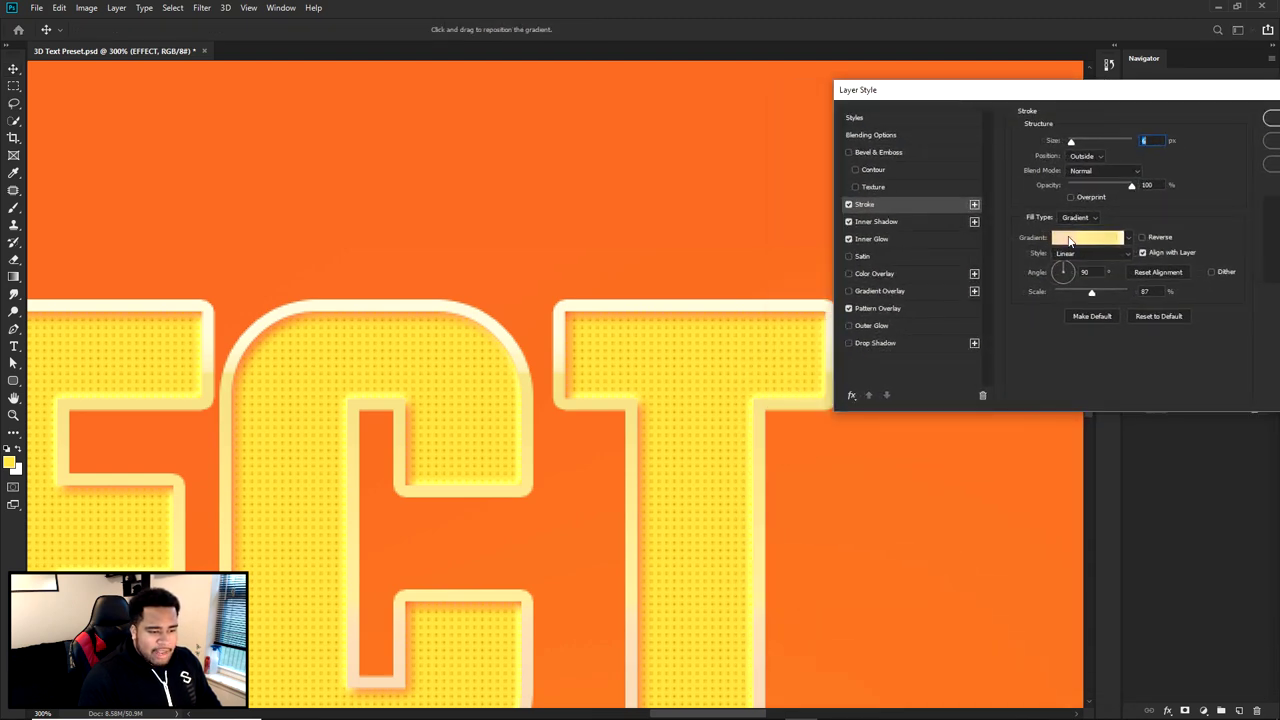
click(1071, 240)
click(954, 410)
click(917, 410)
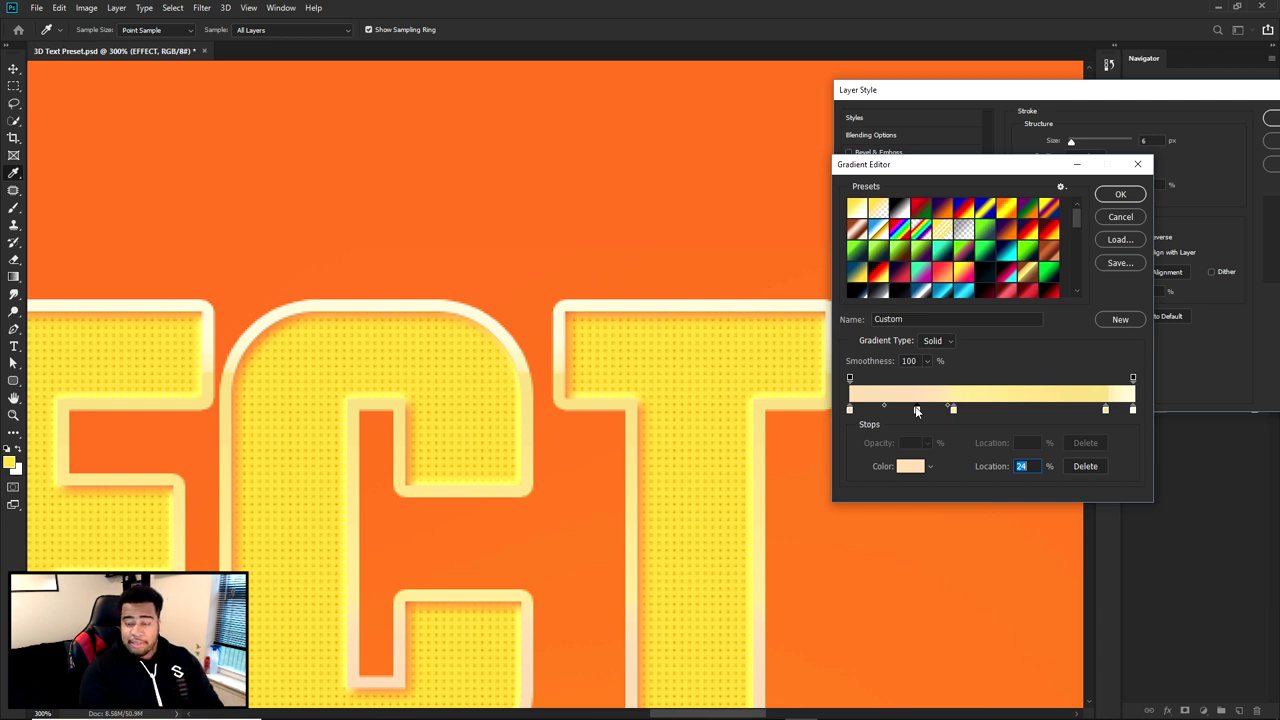
- Try shifting the stroke gradient's 0% colour stop to pink, e9a4a4
double_click(850, 410)
drag(895, 395, 553, 177)
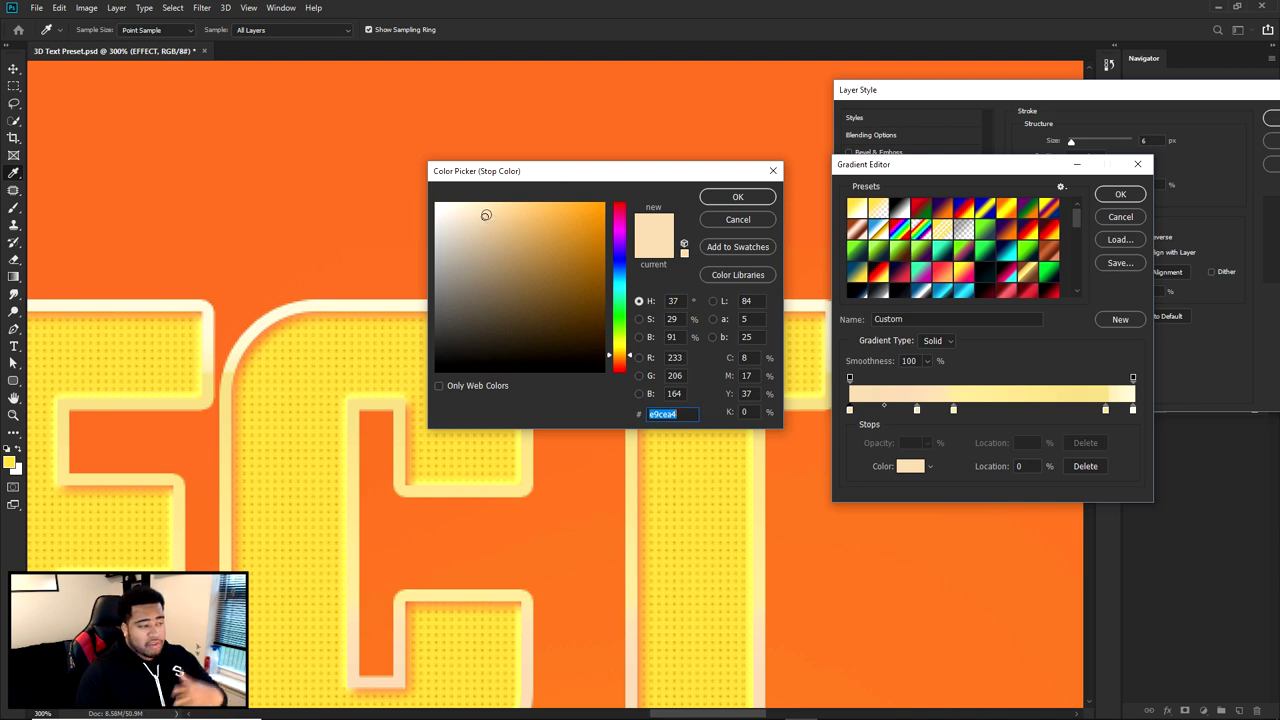
click(620, 209)
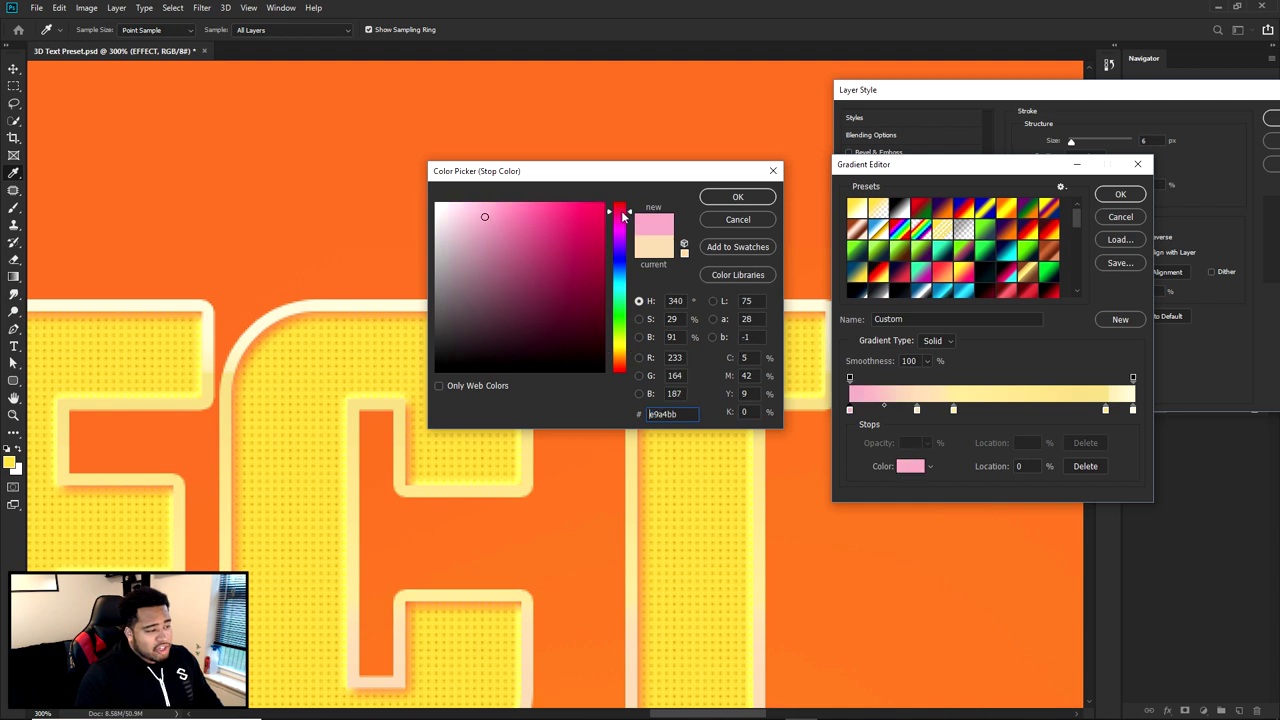
drag(624, 212, 624, 202)
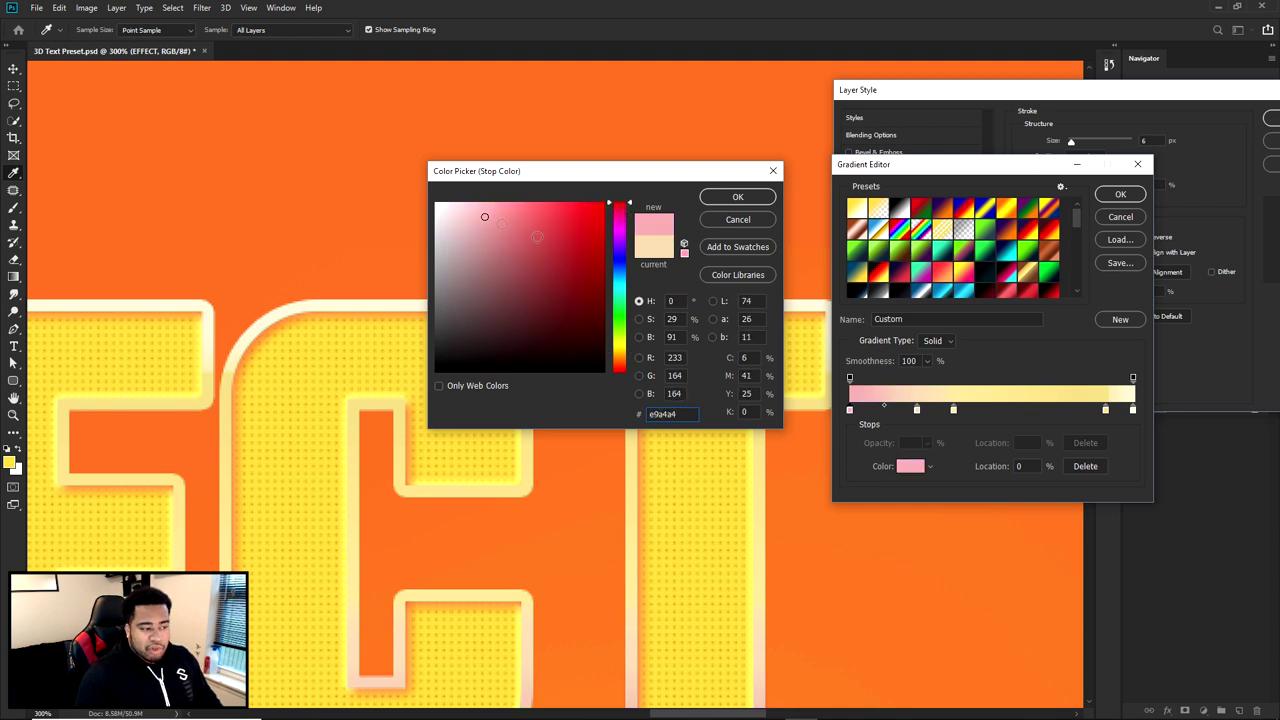
click(723, 221)
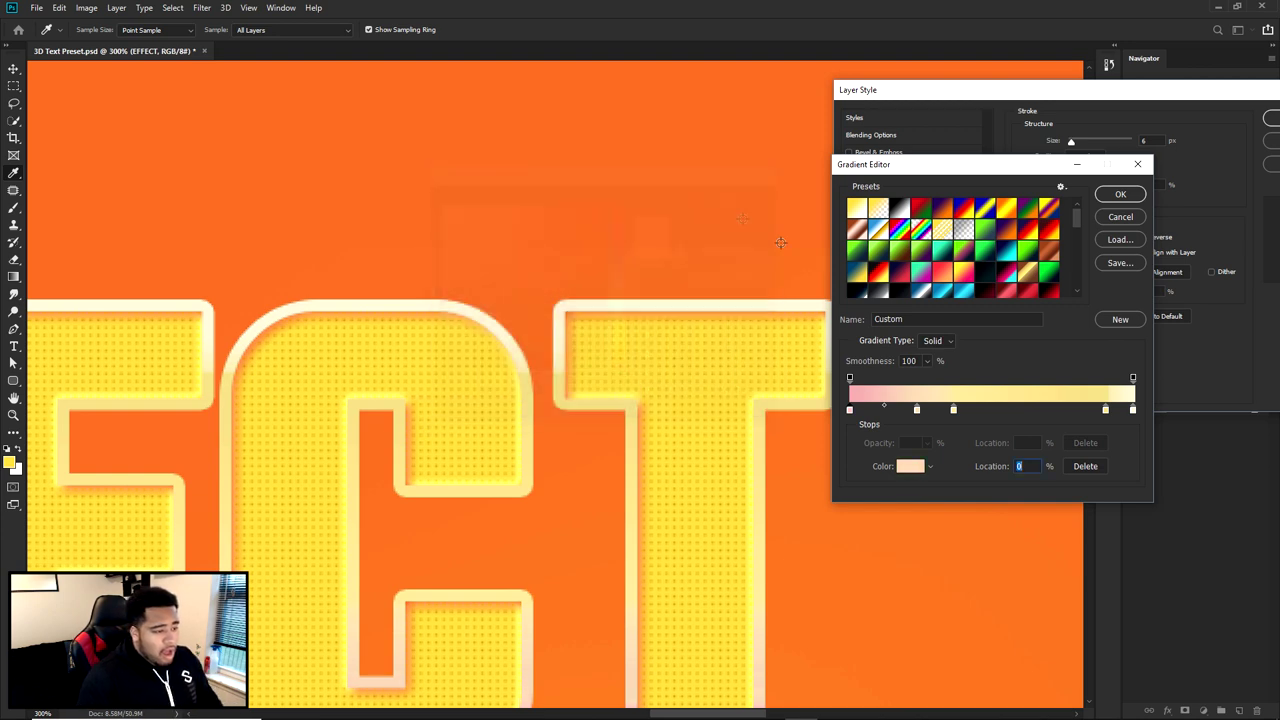
- Examine the colour values of the stroke gradient's stops at 24%, 37% and 90%
click(917, 410)
double_click(919, 410)
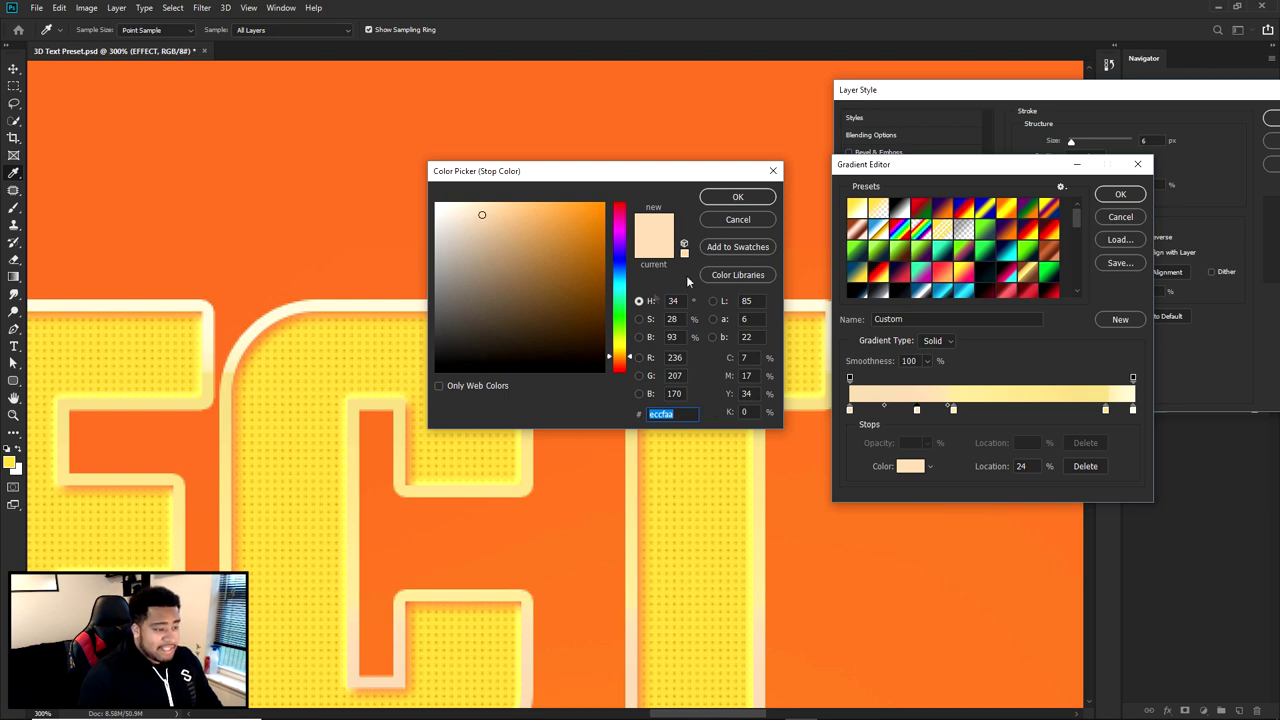
click(738, 219)
click(953, 410)
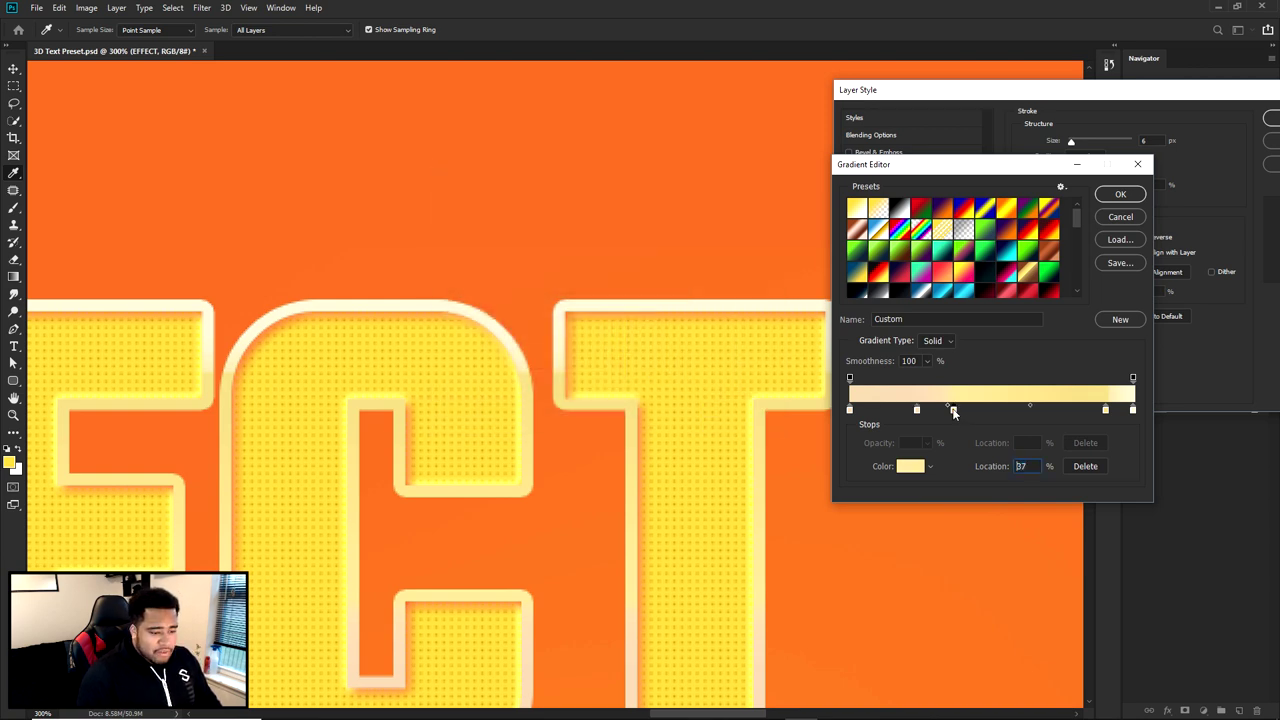
double_click(953, 410)
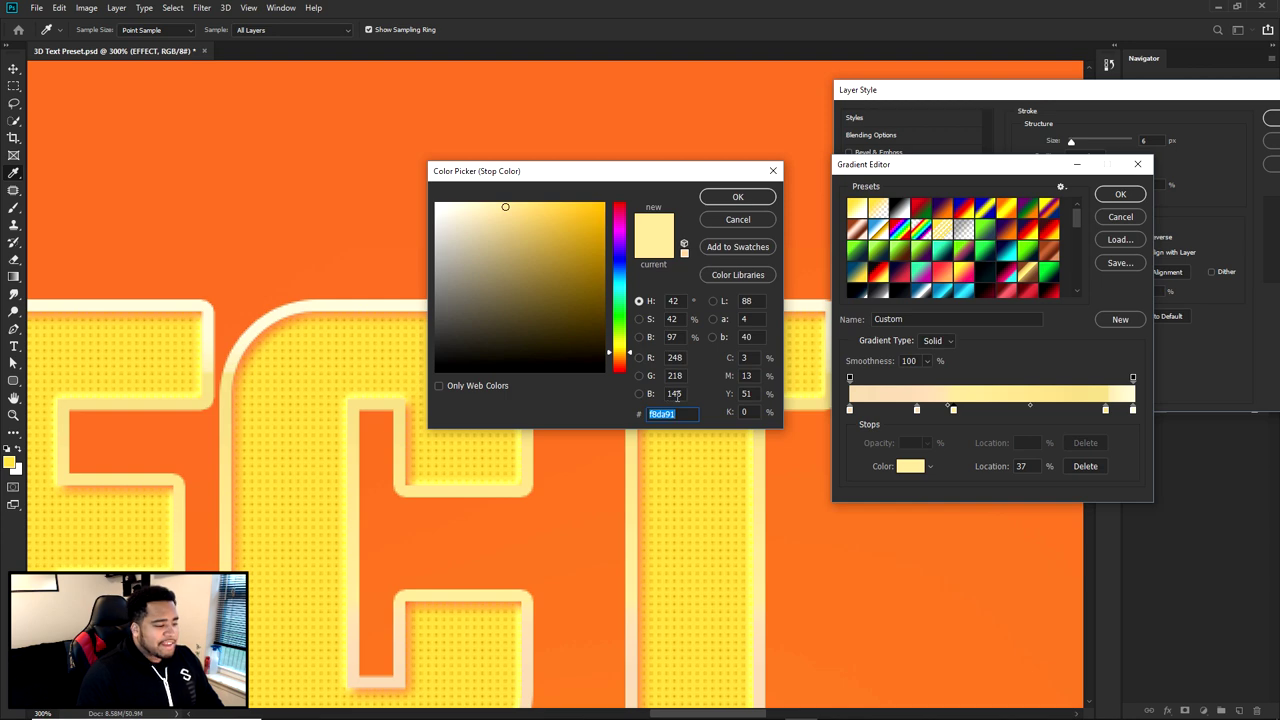
click(748, 200)
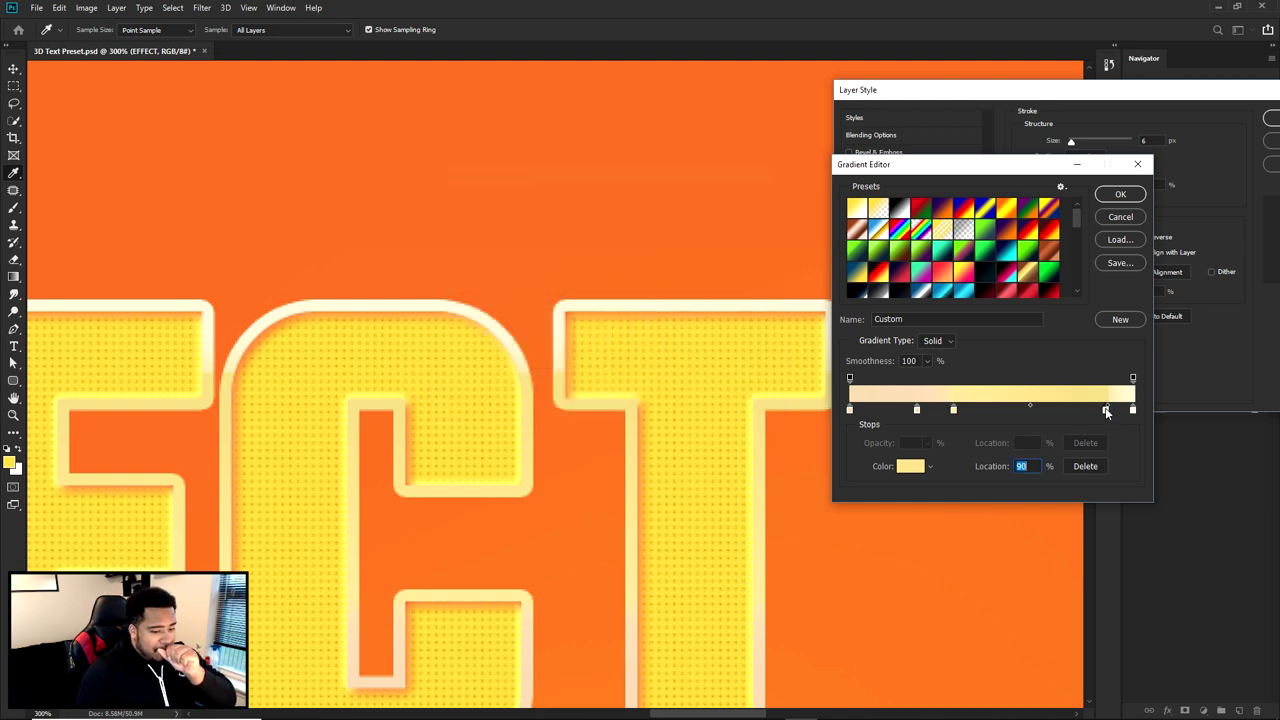
double_click(1106, 410)
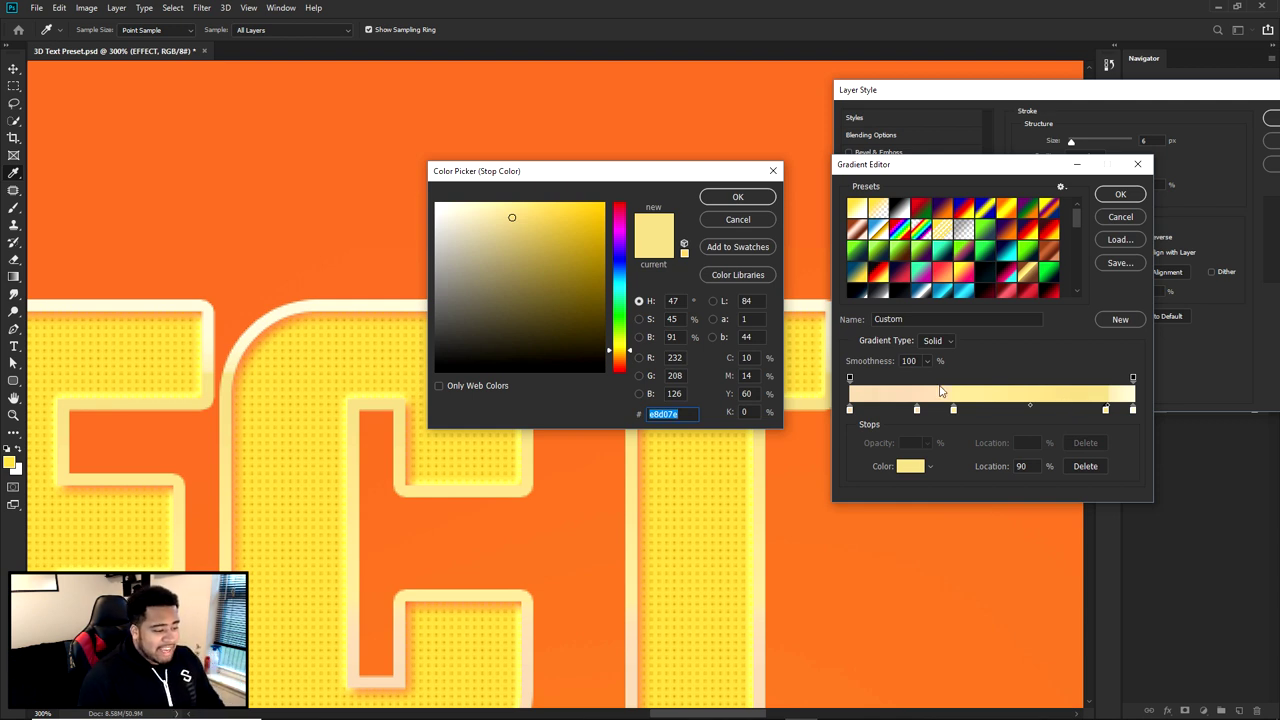
click(737, 197)
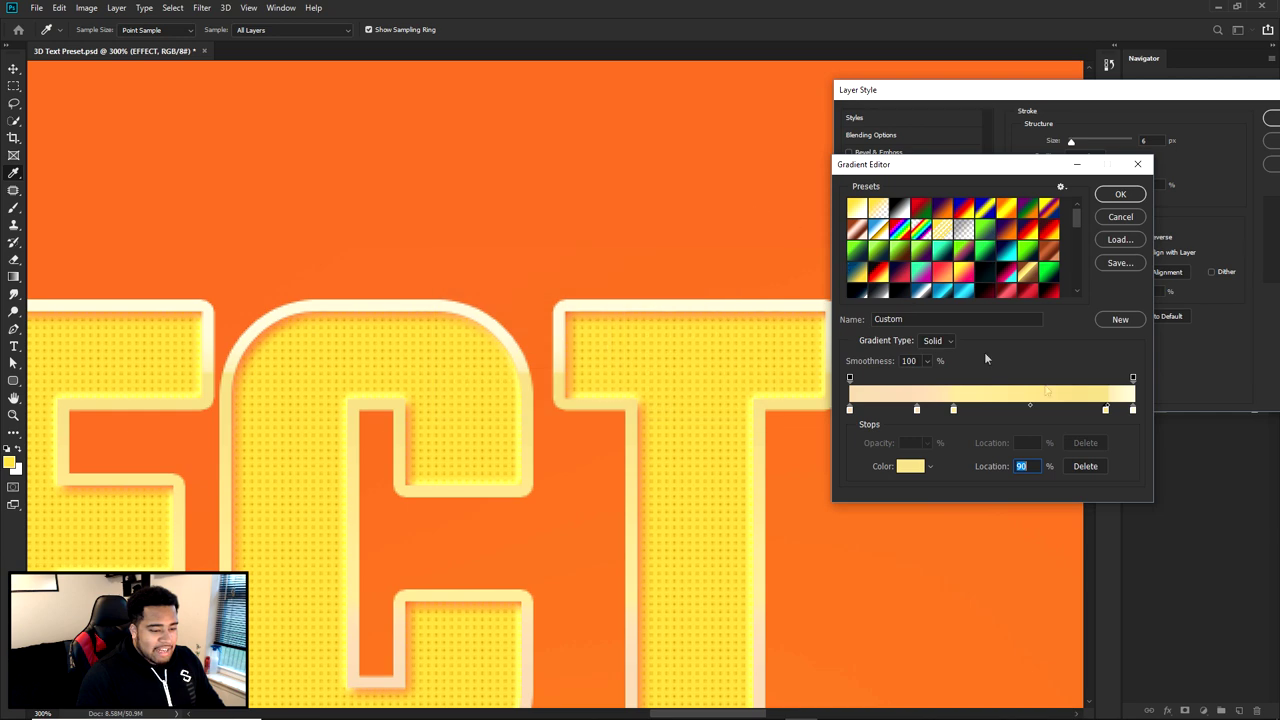
- Try the pink colour f1cbd3 on the stroke gradient's 100% stop
double_click(1133, 411)
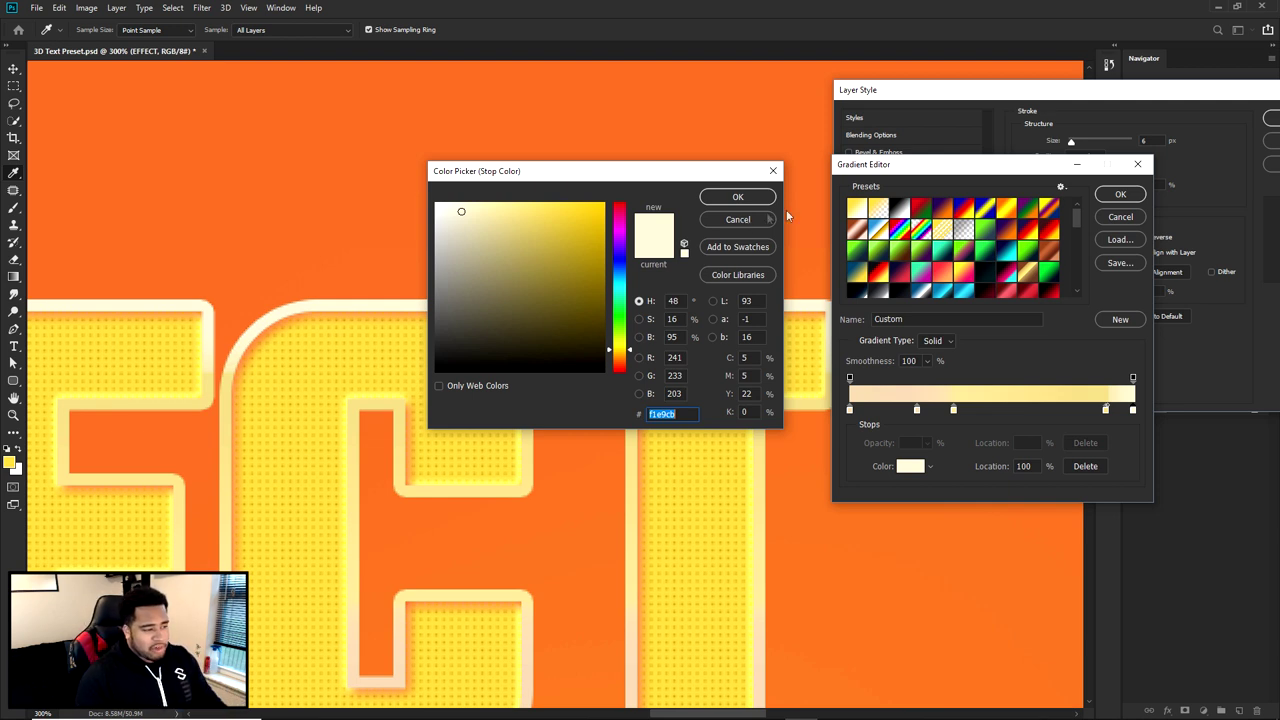
text(f1cbd3)
click(736, 219)
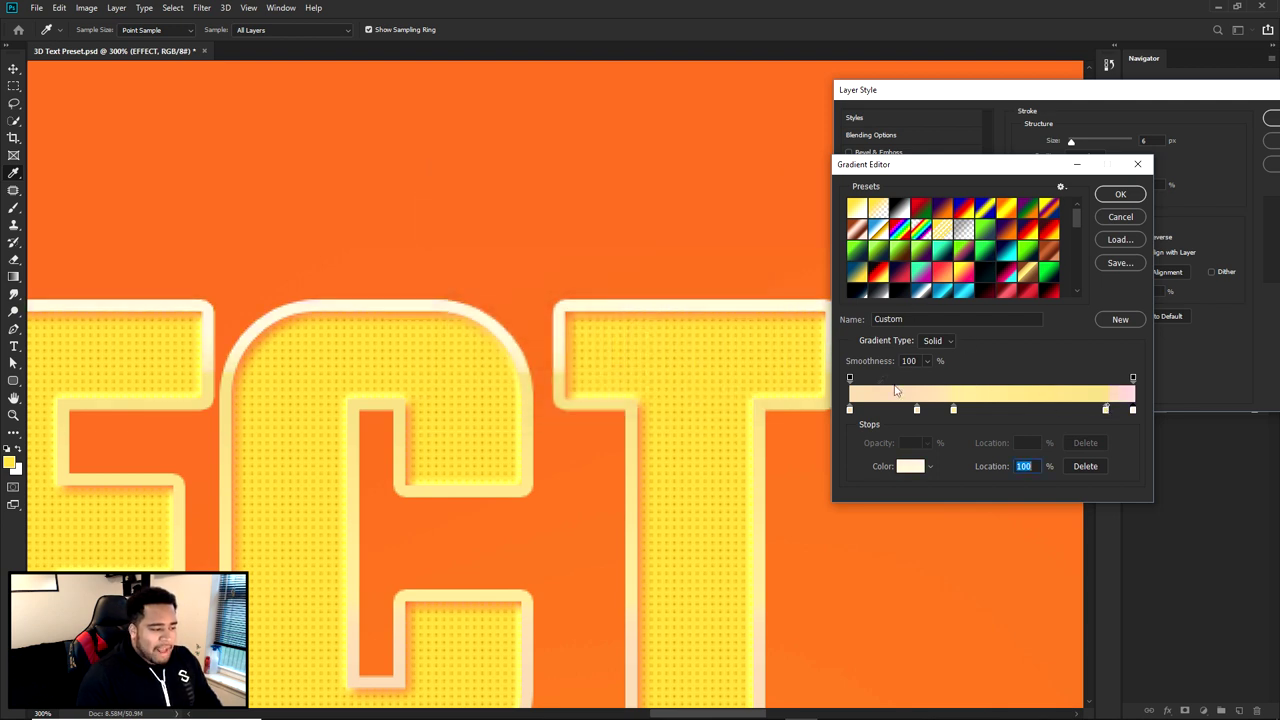
- Circle the highlight between the tops of the two F letters on a screenshot overlay, and discard the capture
drag(552, 372, 700, 398)
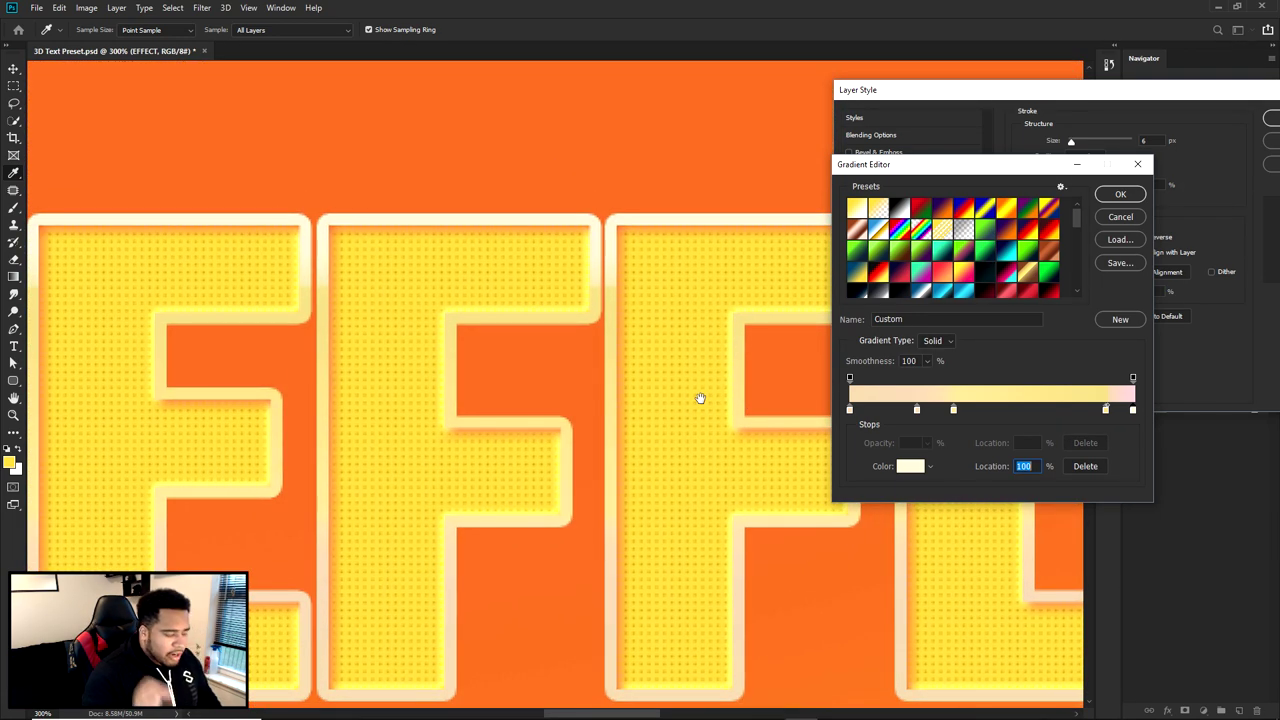
key(Print)
drag(150, 130, 794, 486)
click(806, 364)
drag(600, 236, 620, 238)
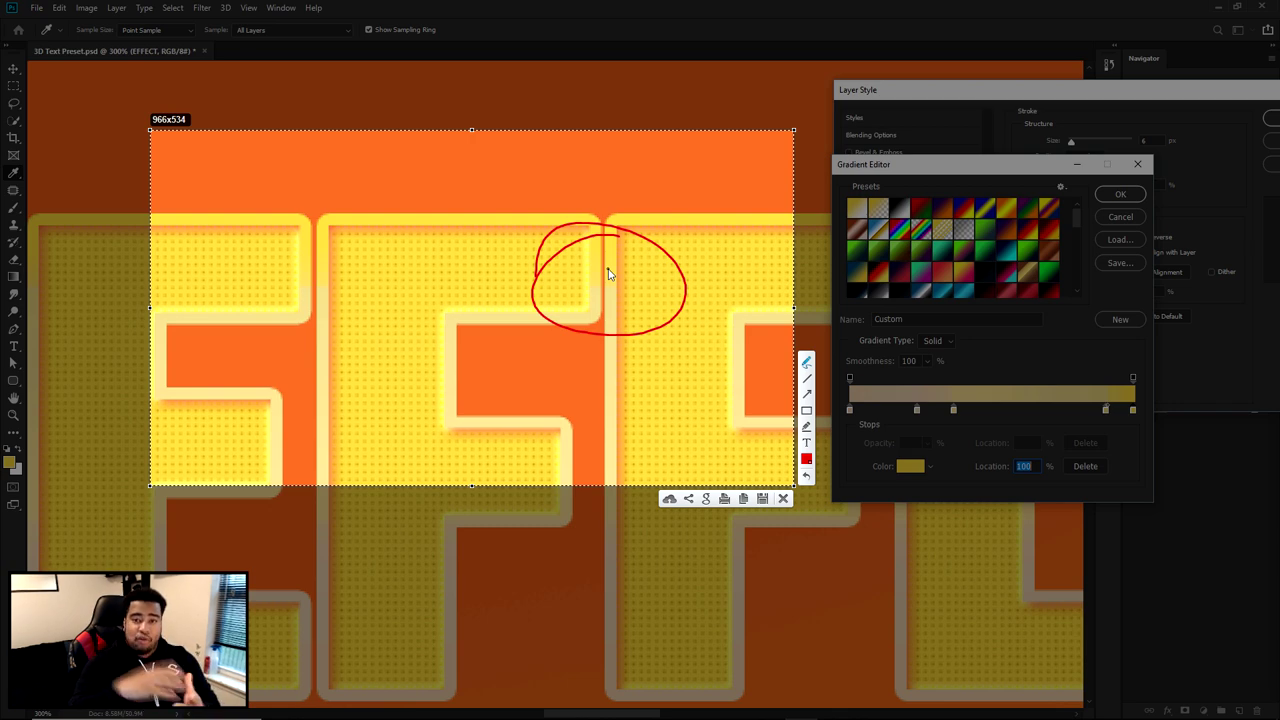
click(783, 498)
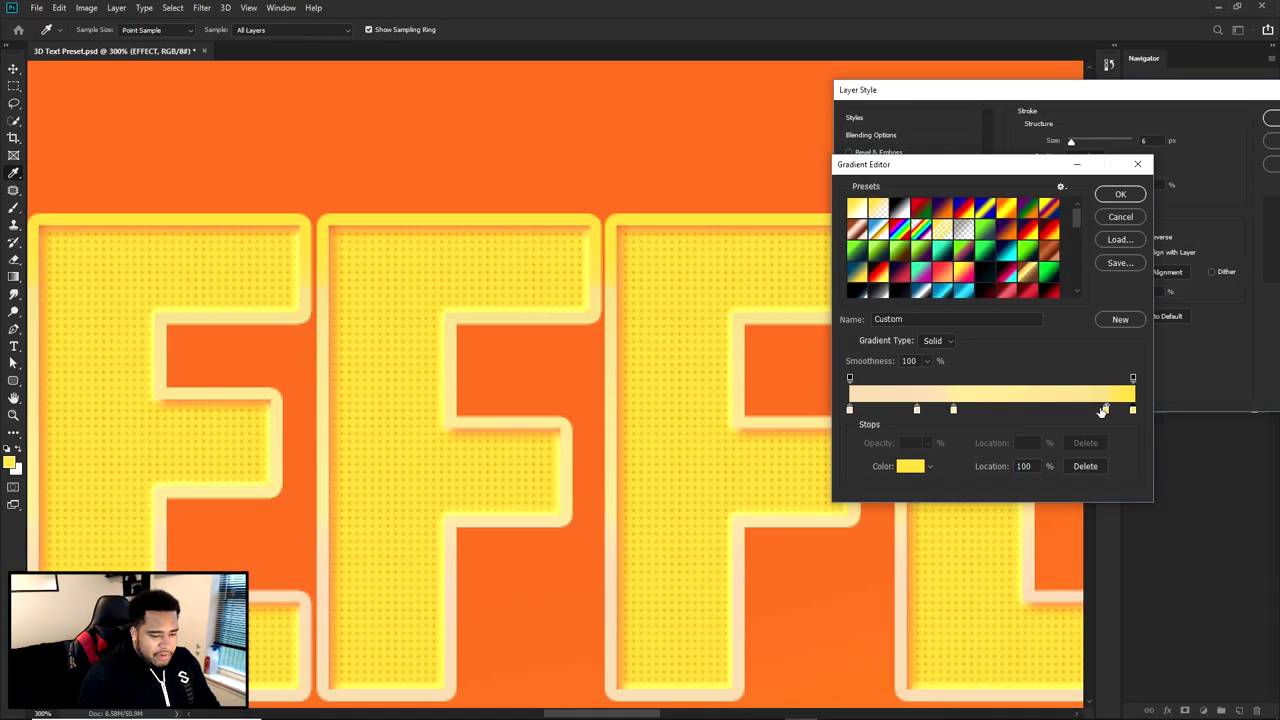
- Try moving the stroke gradient's 90% colour stop to 84% and shifting the midpoint before it to 40%
click(1106, 409)
click(1133, 409)
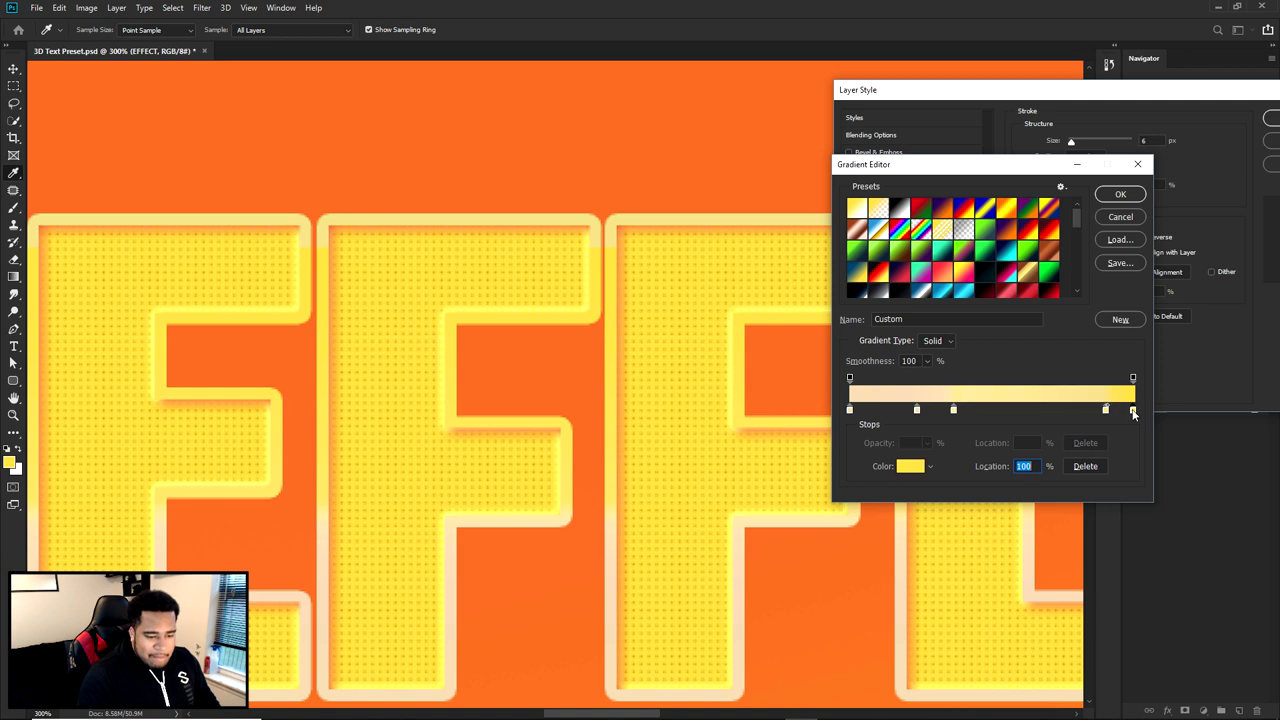
click(1106, 409)
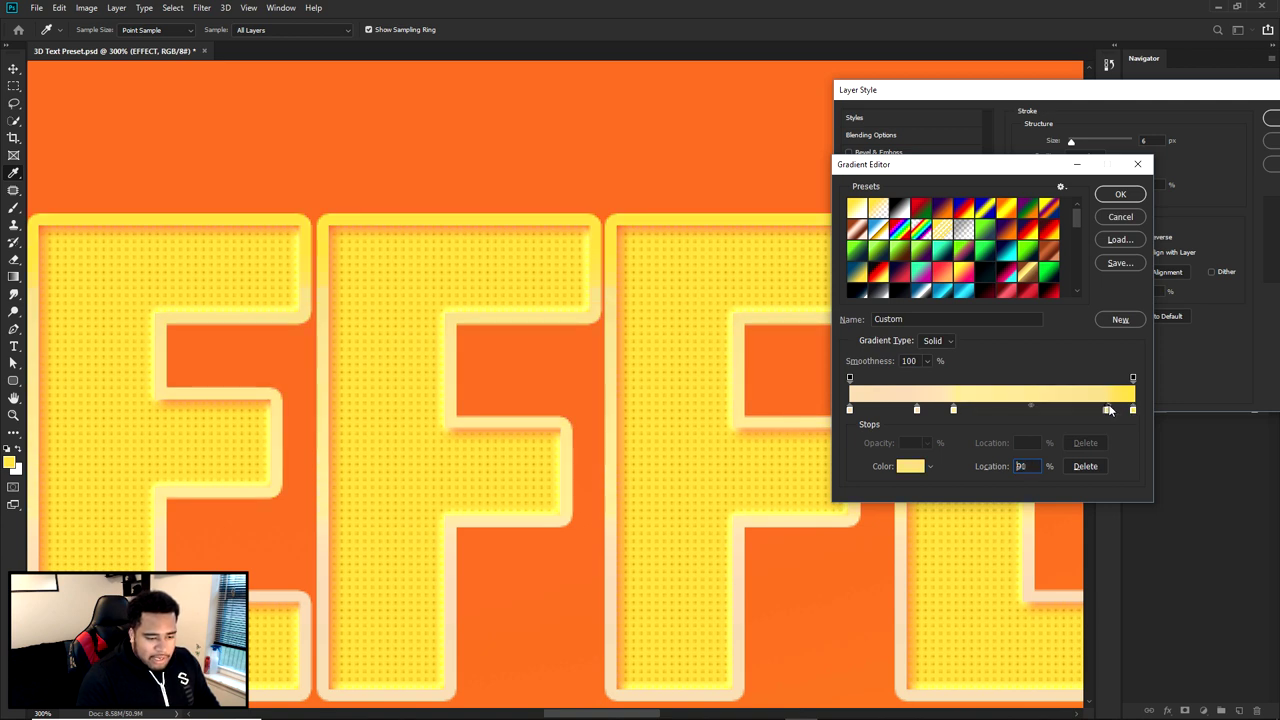
drag(1107, 409, 1007, 405)
click(1081, 409)
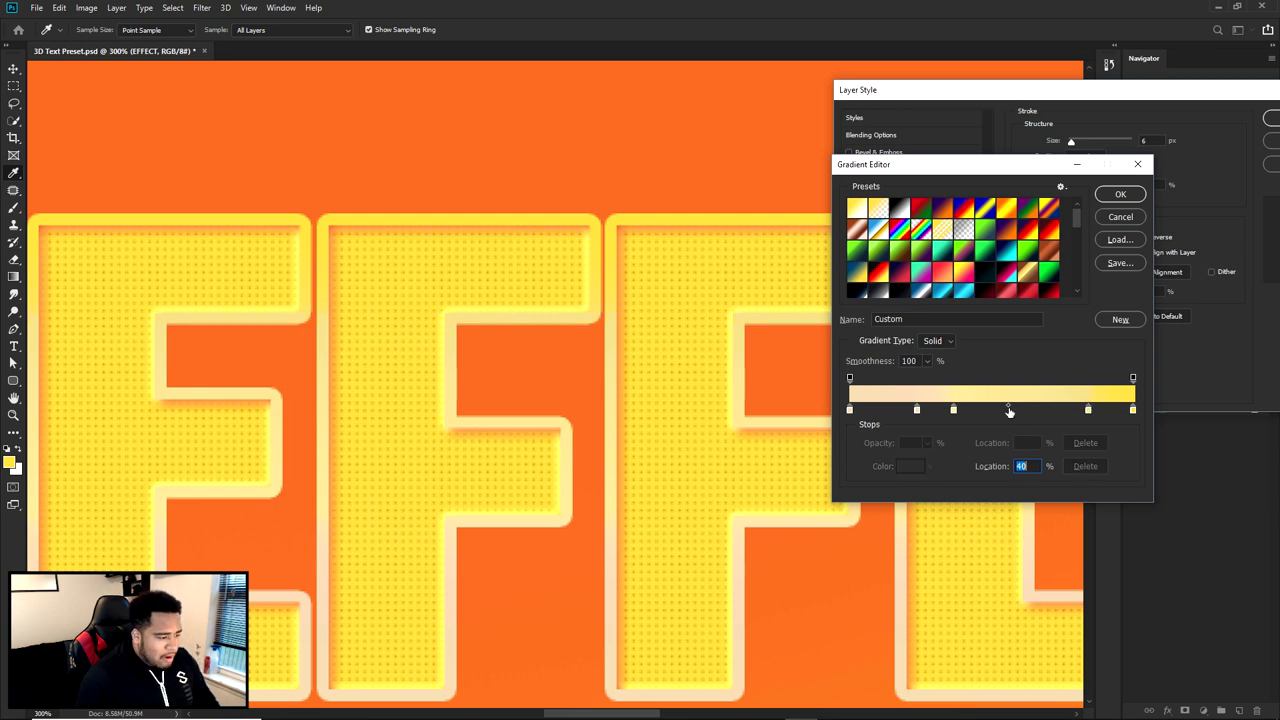
- Try a light blue colour on the stroke gradient's 84% stop and slide the midpoint before it to 93%, then 5%
double_click(1089, 410)
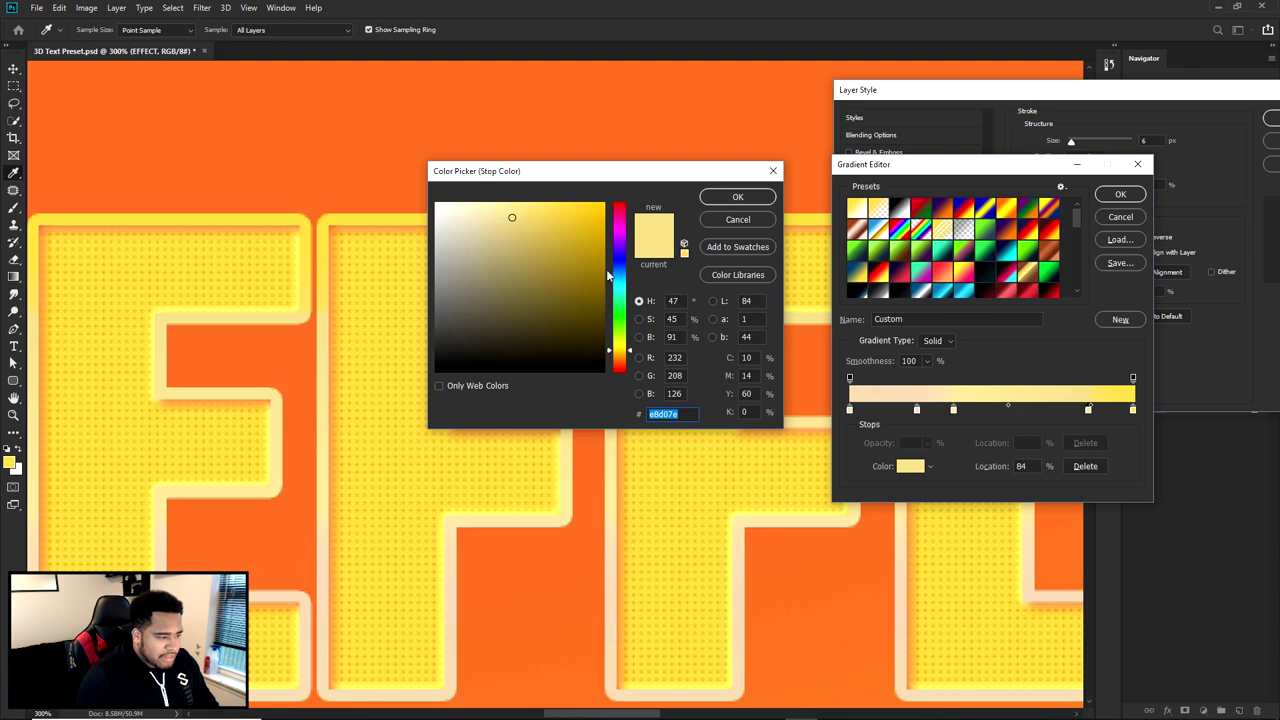
click(612, 275)
click(737, 196)
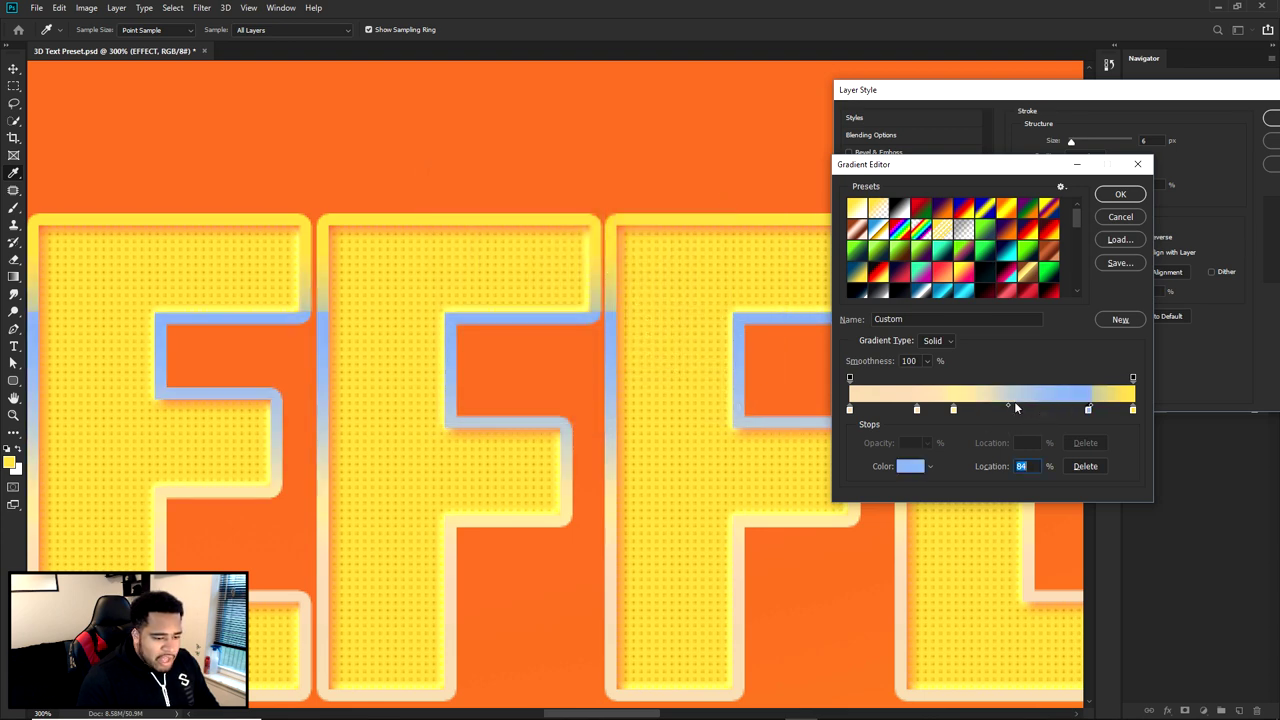
drag(1009, 404, 1083, 409)
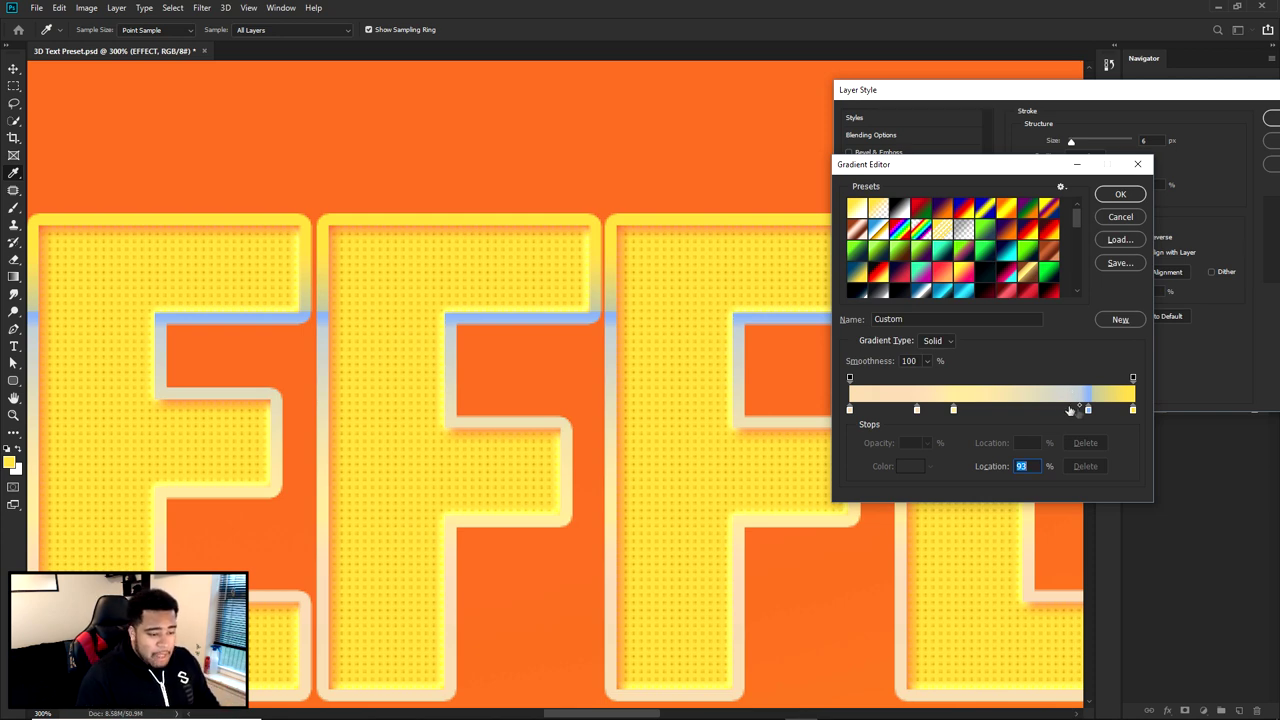
drag(1083, 408, 959, 410)
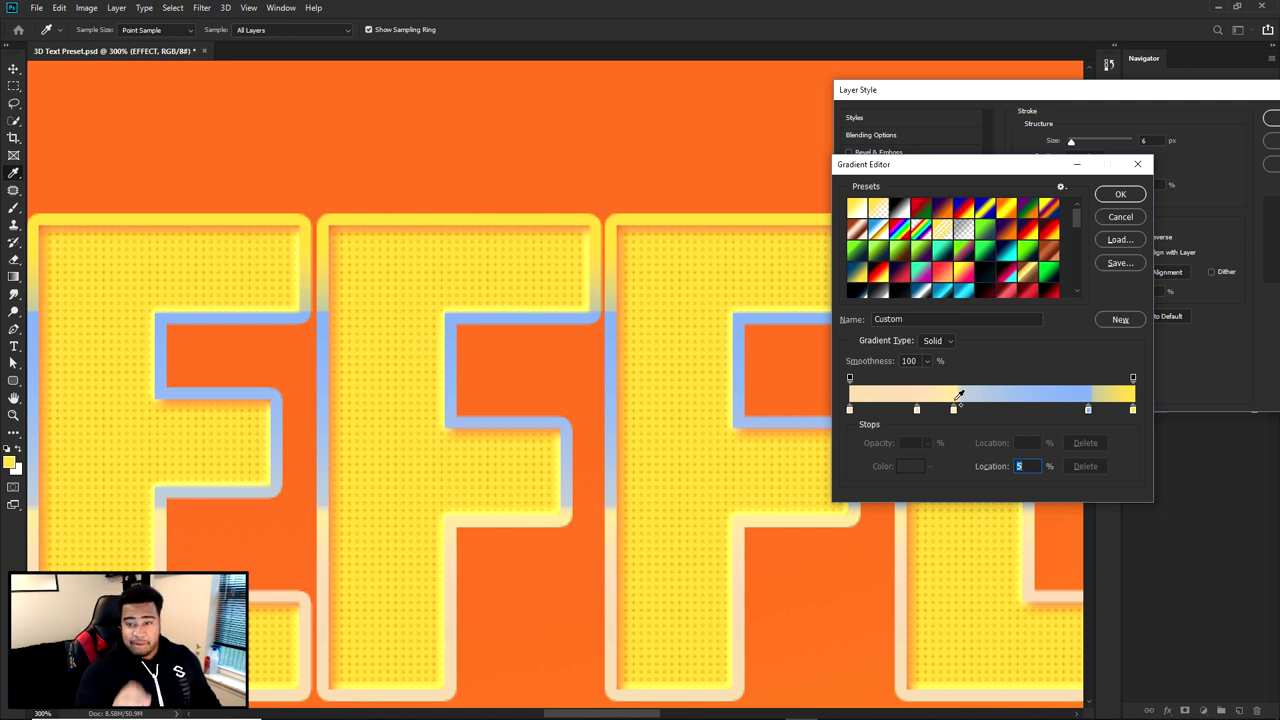
- Try recentring the midpoint between the 37% and 84% stops, and set the midpoint between the 24% and 37% stops to 32%
click(1088, 410)
click(1133, 410)
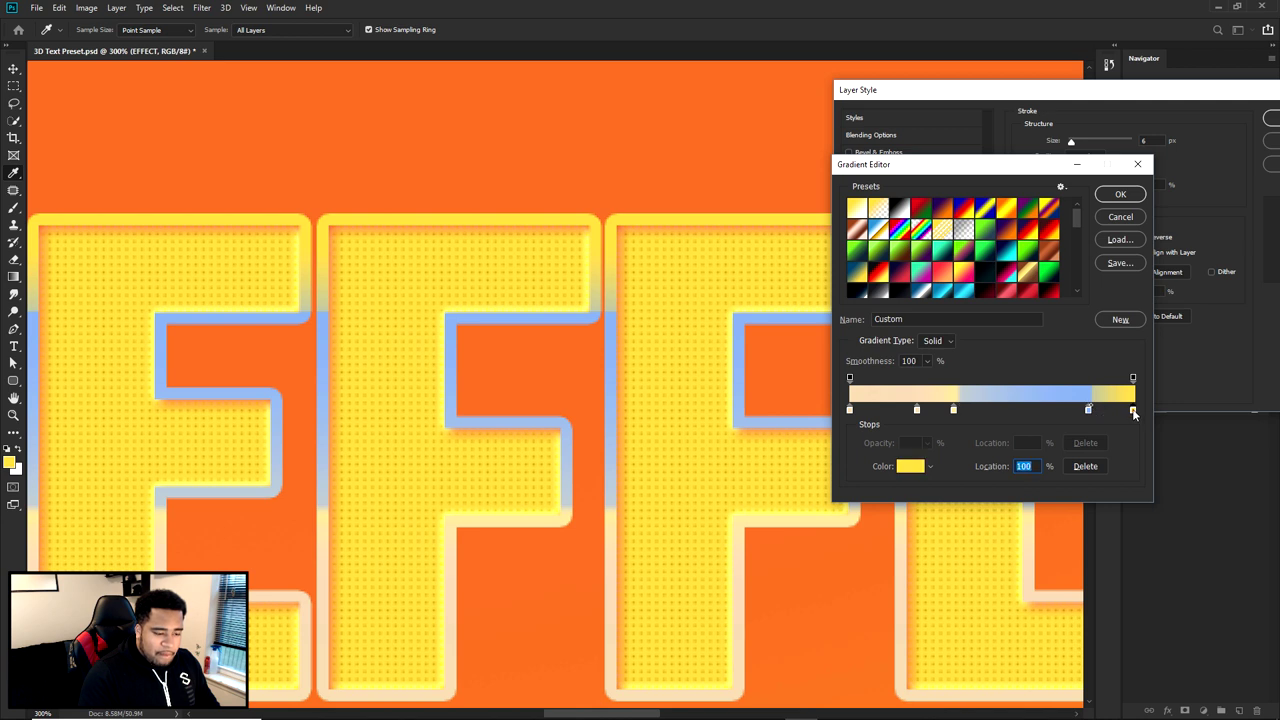
click(953, 410)
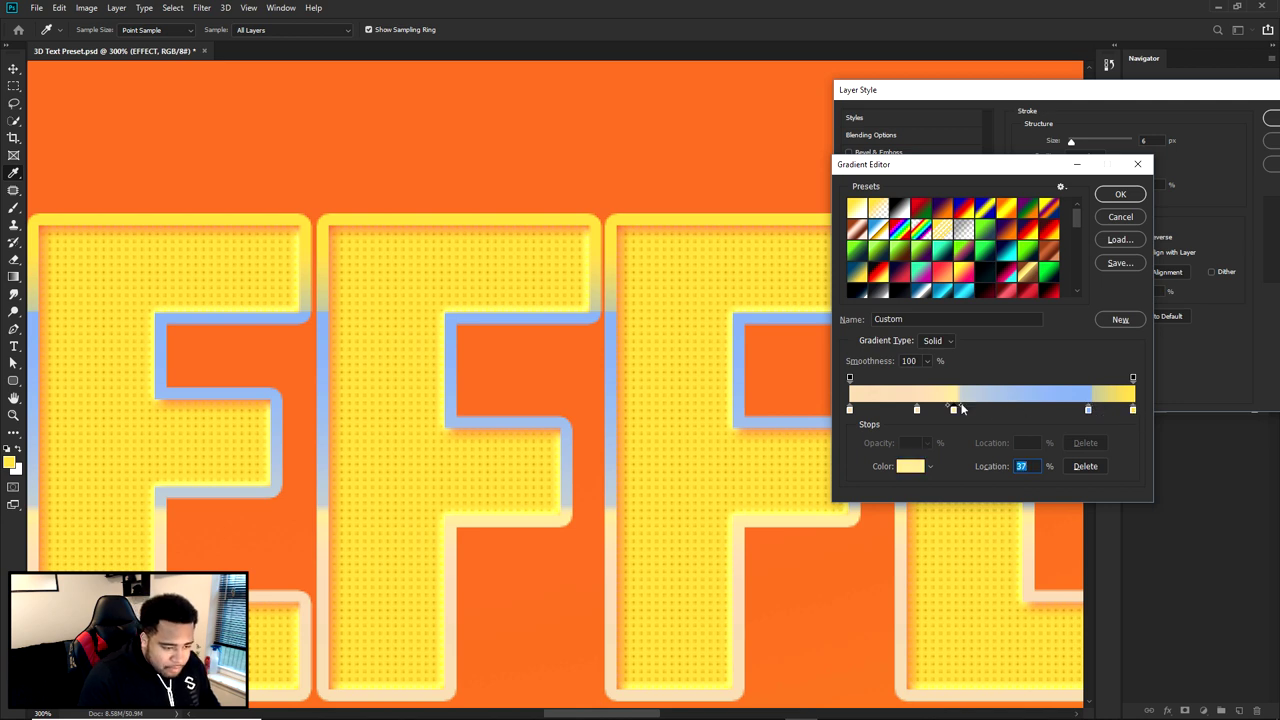
click(1027, 405)
click(917, 410)
click(952, 410)
click(929, 406)
mouse_move(930, 408)
mouse_down()
mouse_move(949, 409)
mouse_move(929, 408)
mouse_up()
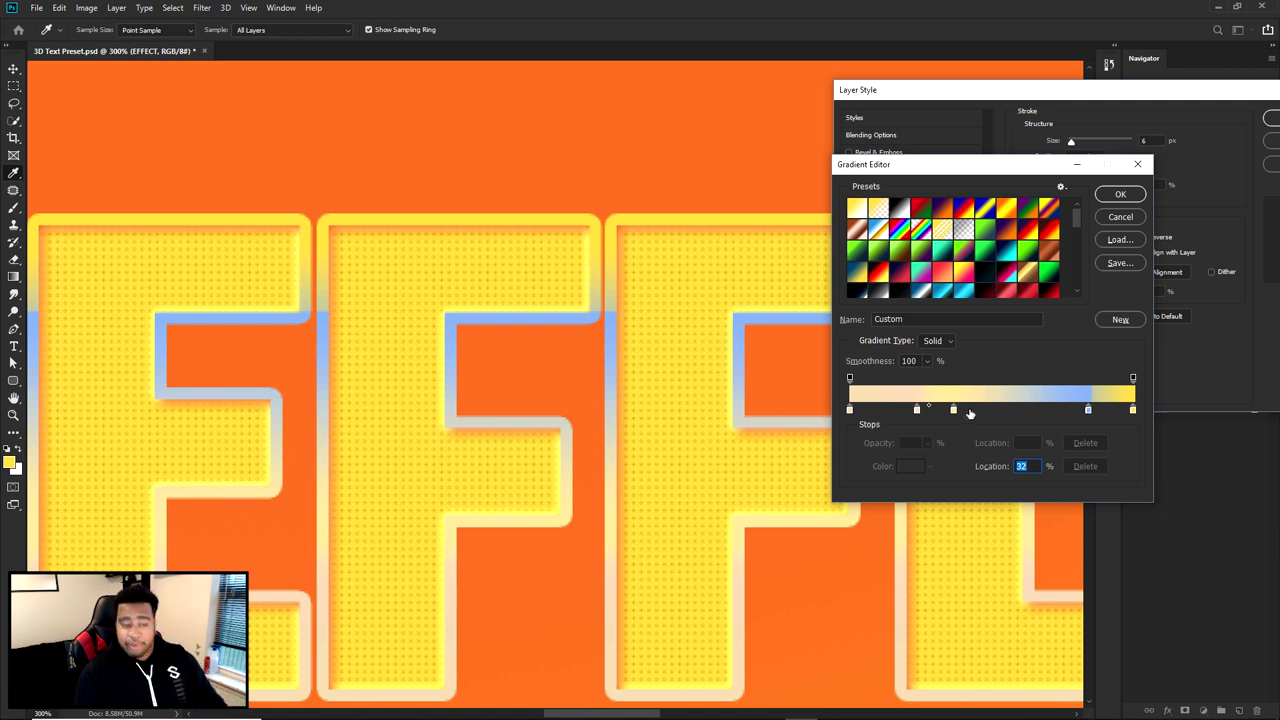
- Try the midpoint before the light blue stop at 92%, and discard all the stroke gradient edits
click(1088, 411)
click(1030, 406)
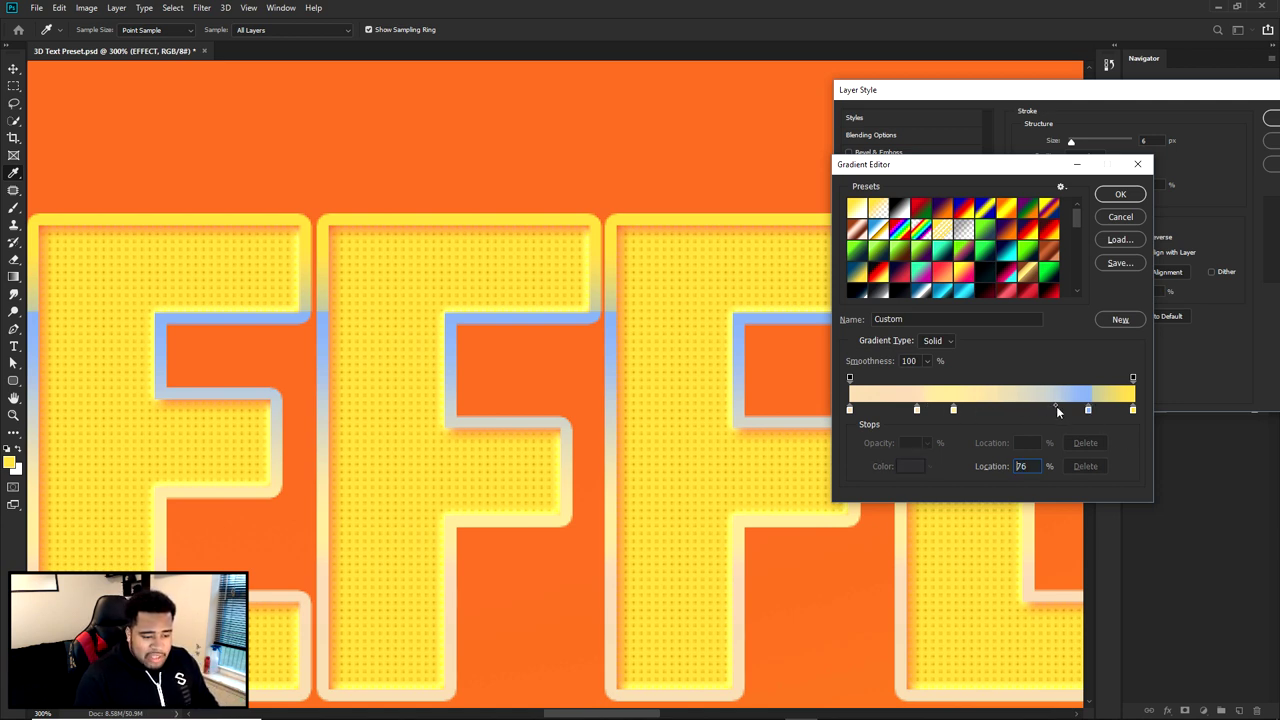
drag(1077, 407, 1078, 407)
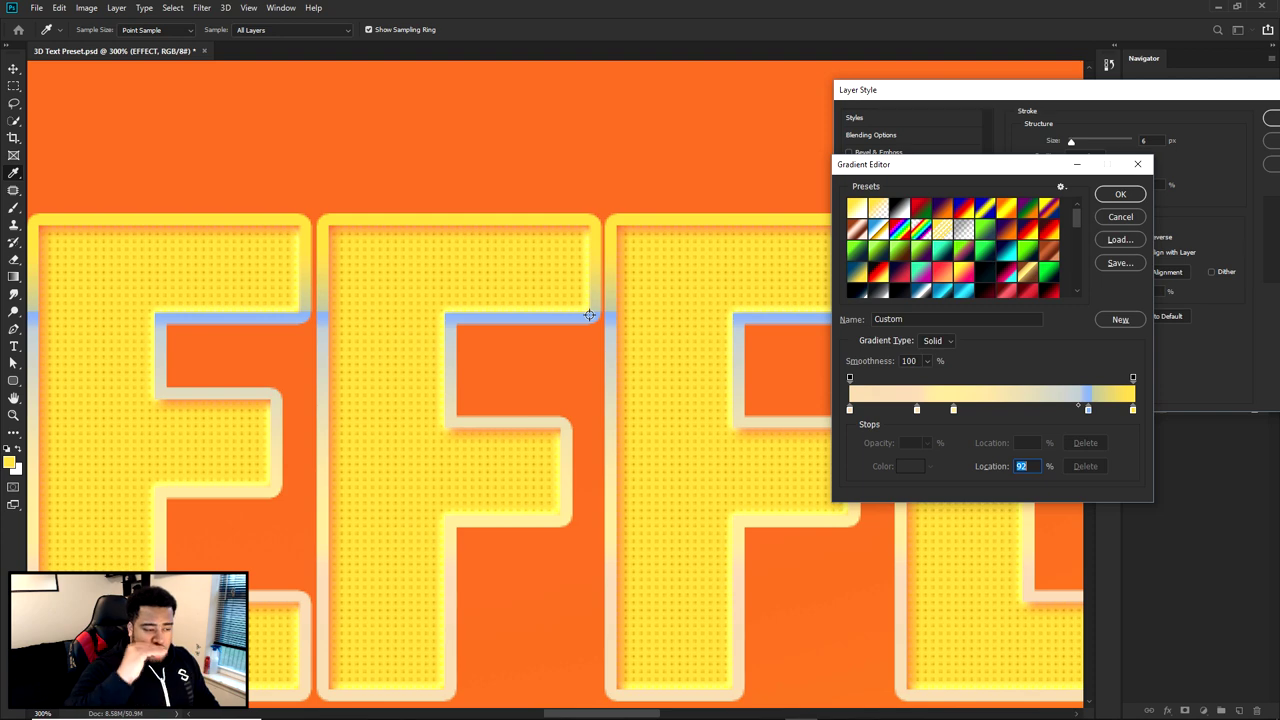
click(1122, 216)
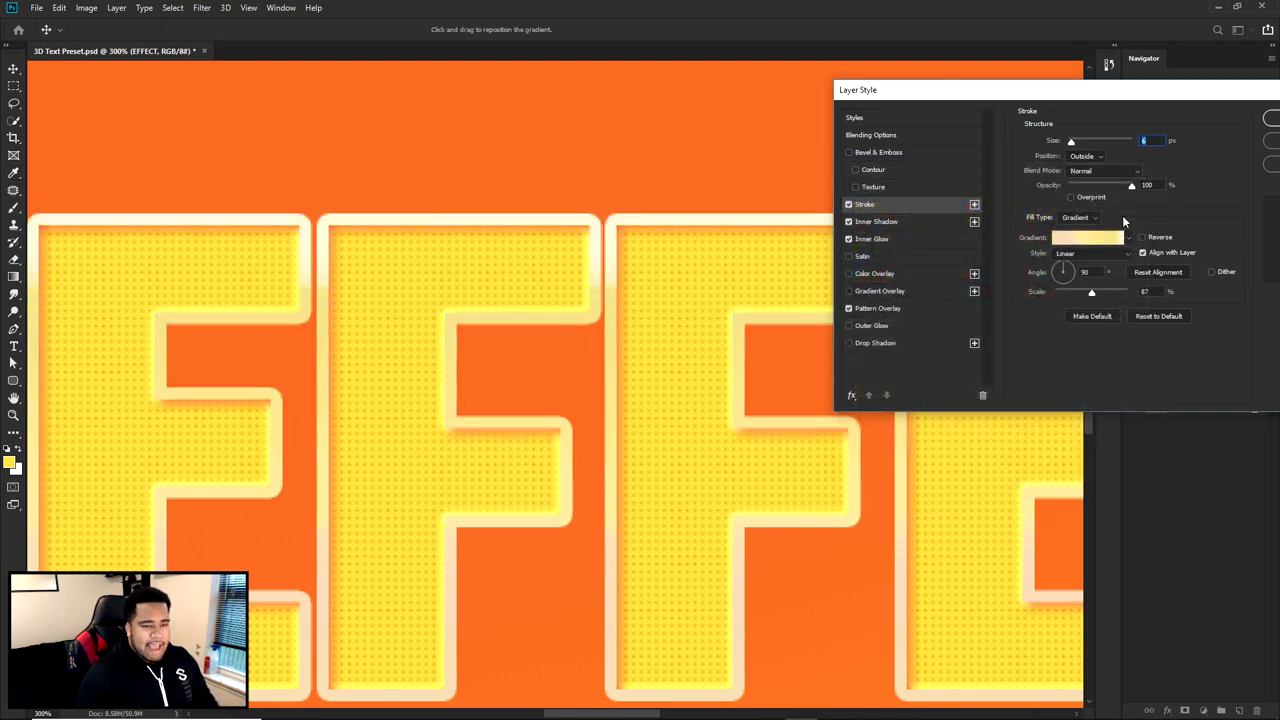
- Open the Inner Shadow settings, try orange e75209 and red e70909 as the shadow colour, and discard the colour change
click(893, 220)
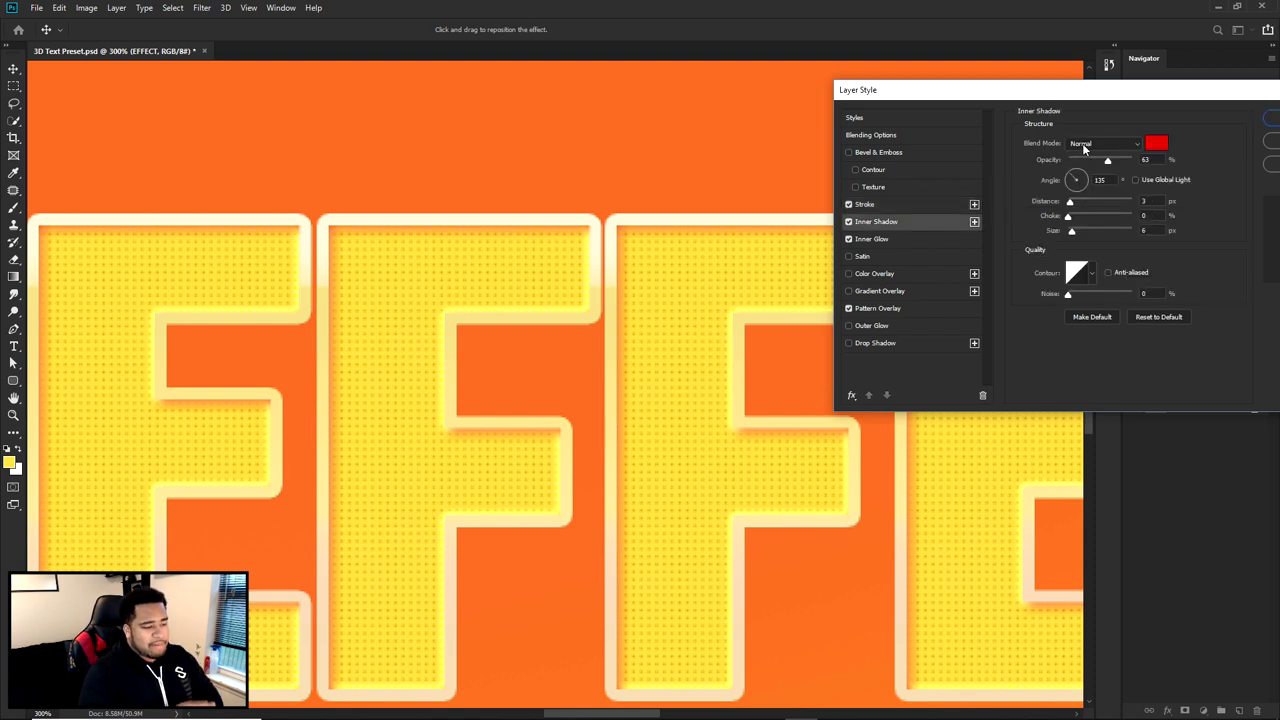
click(1156, 143)
drag(604, 181, 1000, 270)
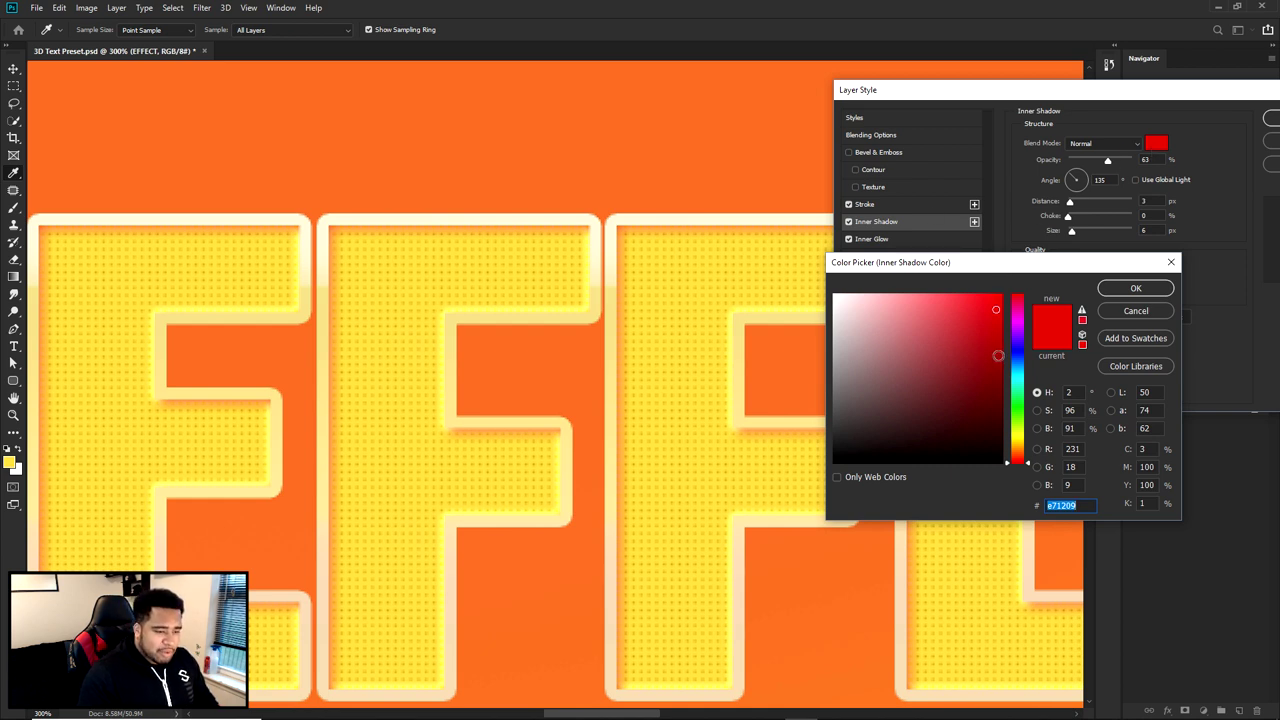
drag(1022, 463, 1022, 454)
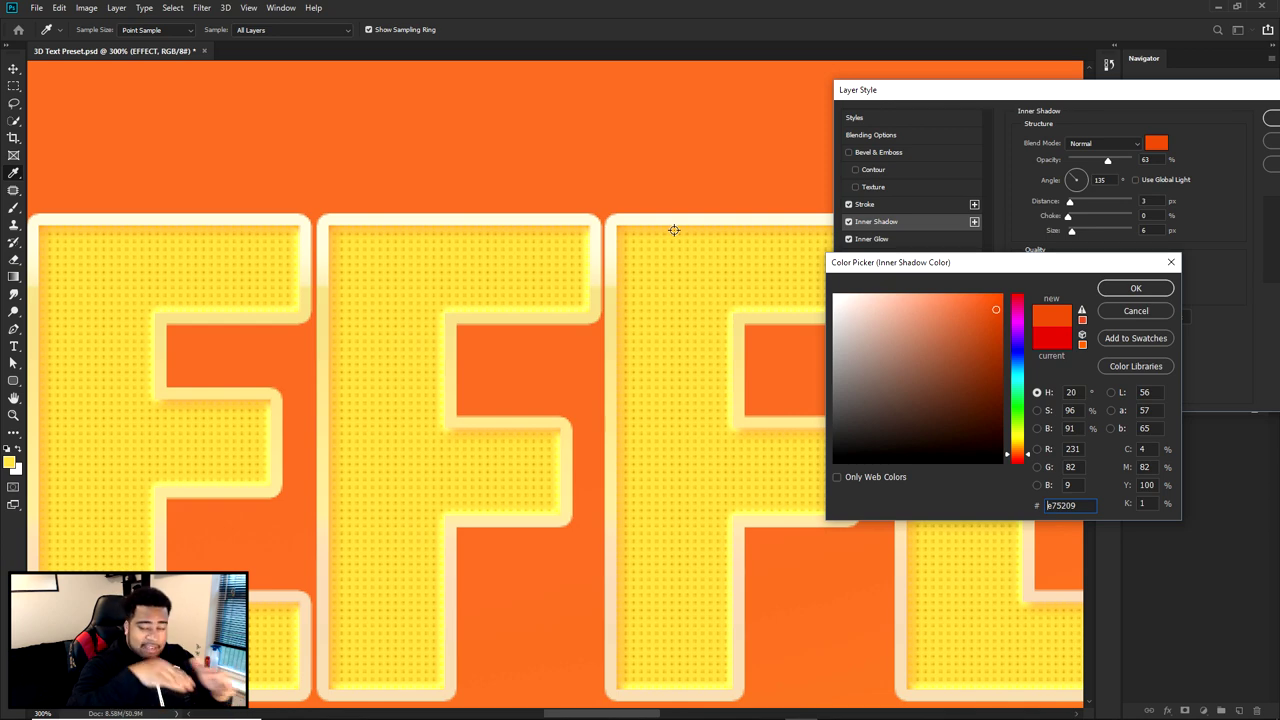
click(1017, 297)
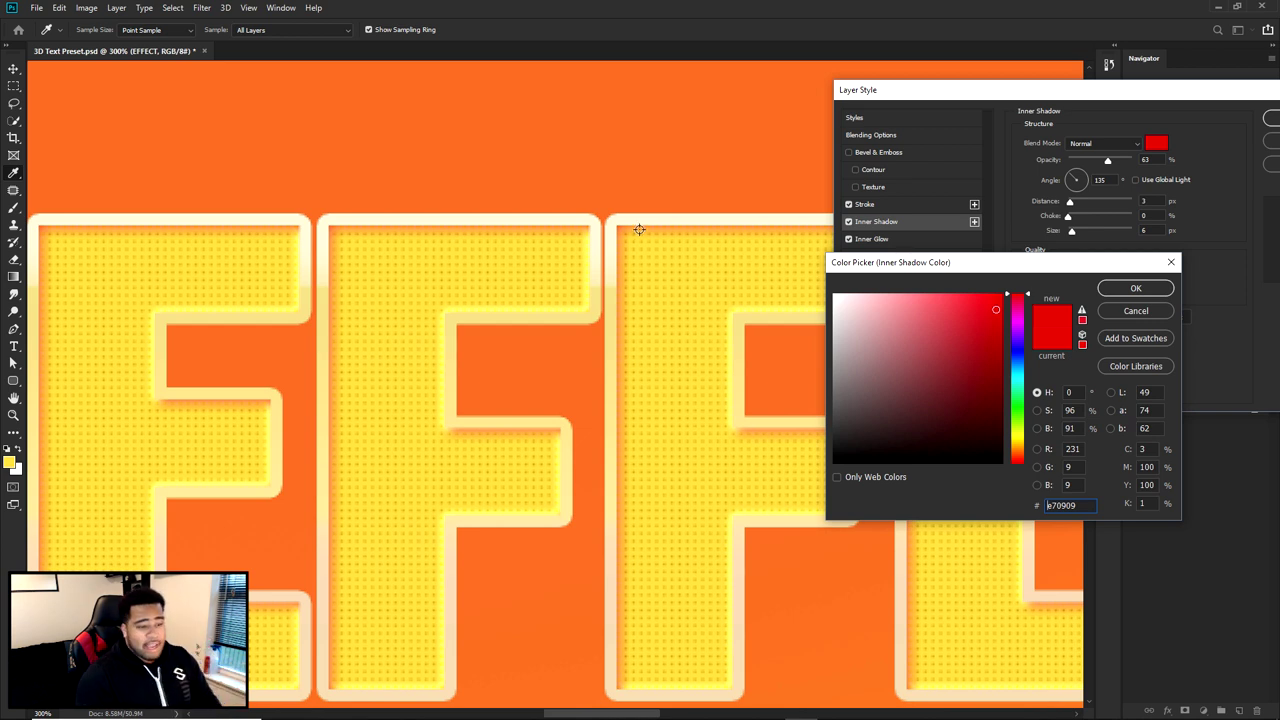
click(1136, 311)
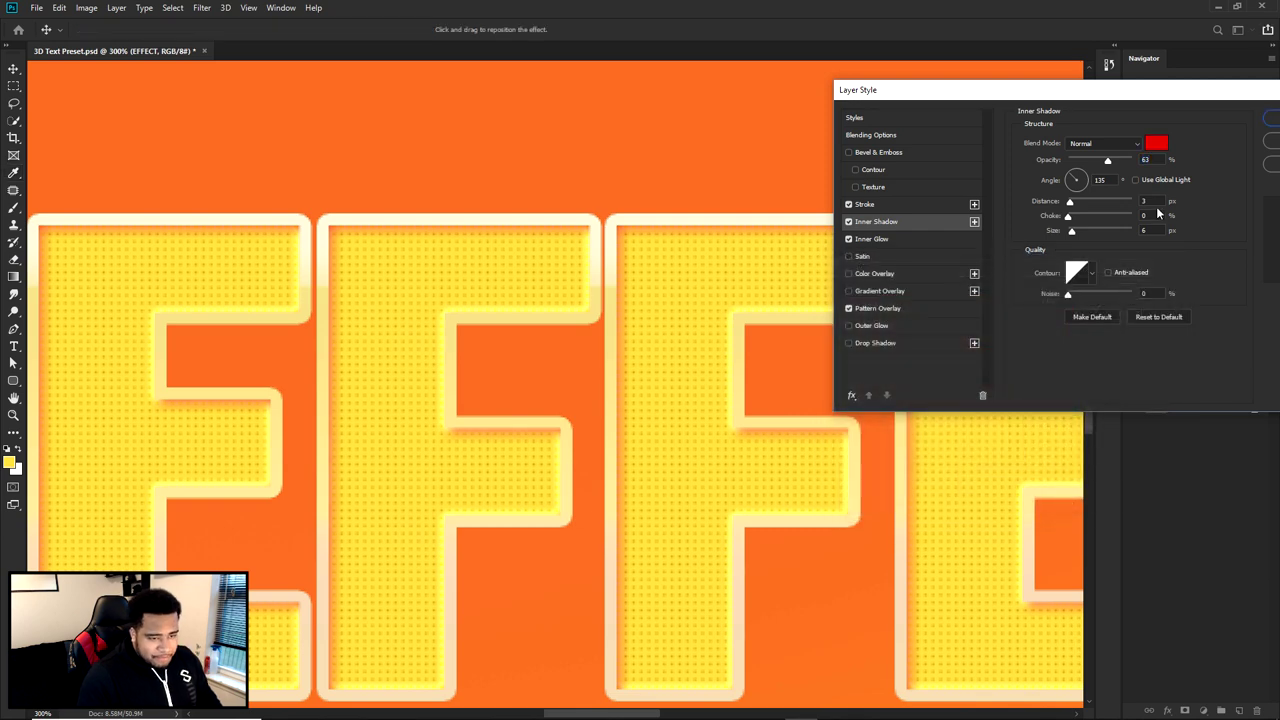
- Check the Inner Shadow's Distance, Choke and Size values, and toggle Inner Glow off and on to compare the letter edges
click(1159, 201)
click(1152, 216)
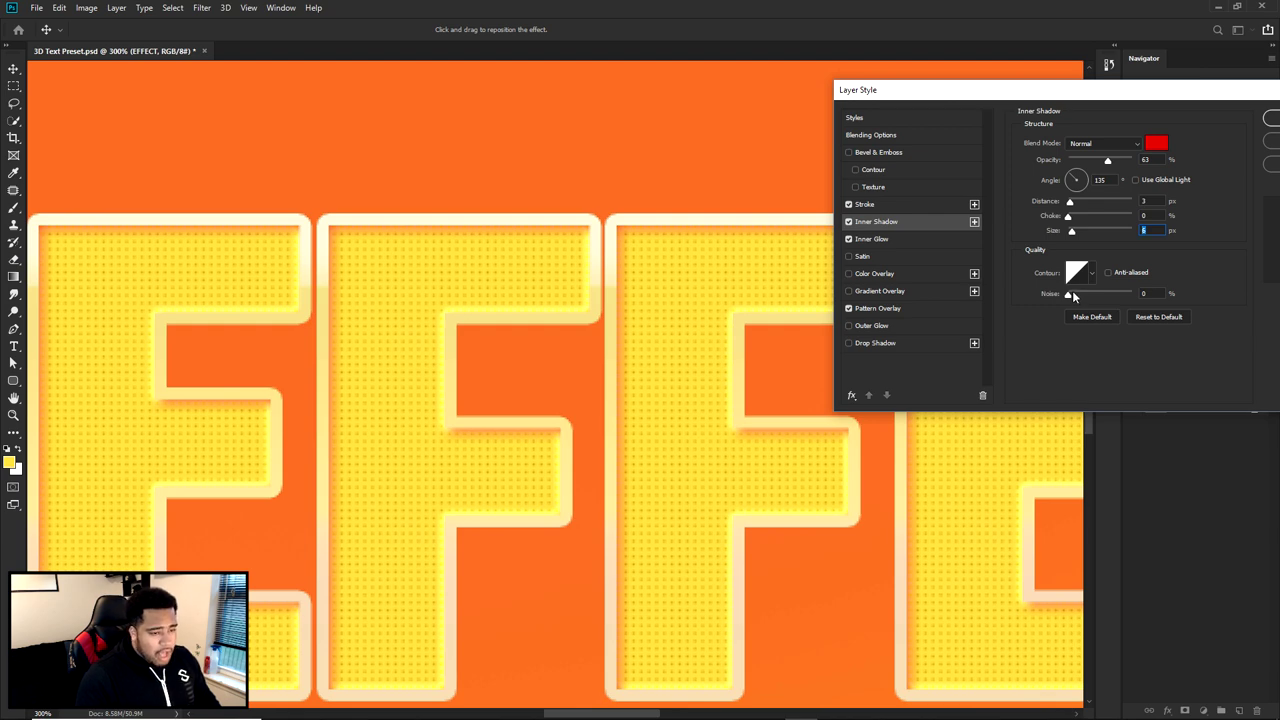
click(894, 240)
click(849, 239)
click(849, 239)
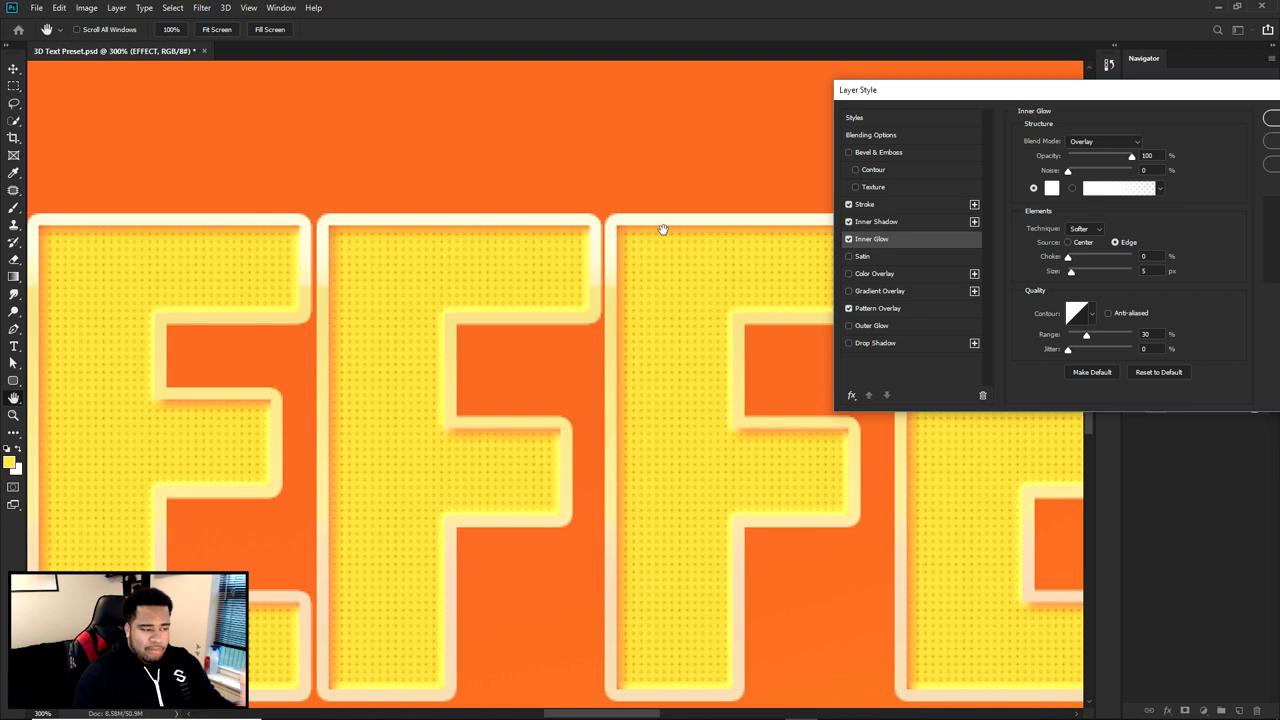
click(849, 239)
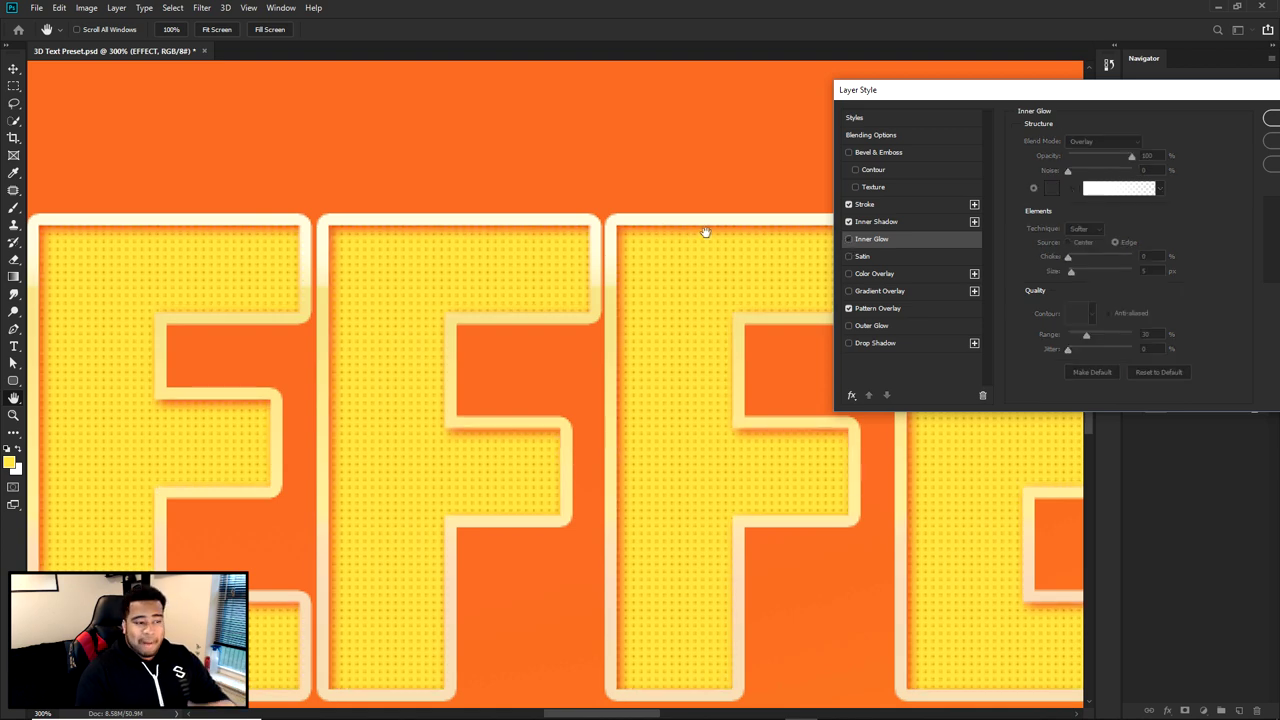
click(849, 240)
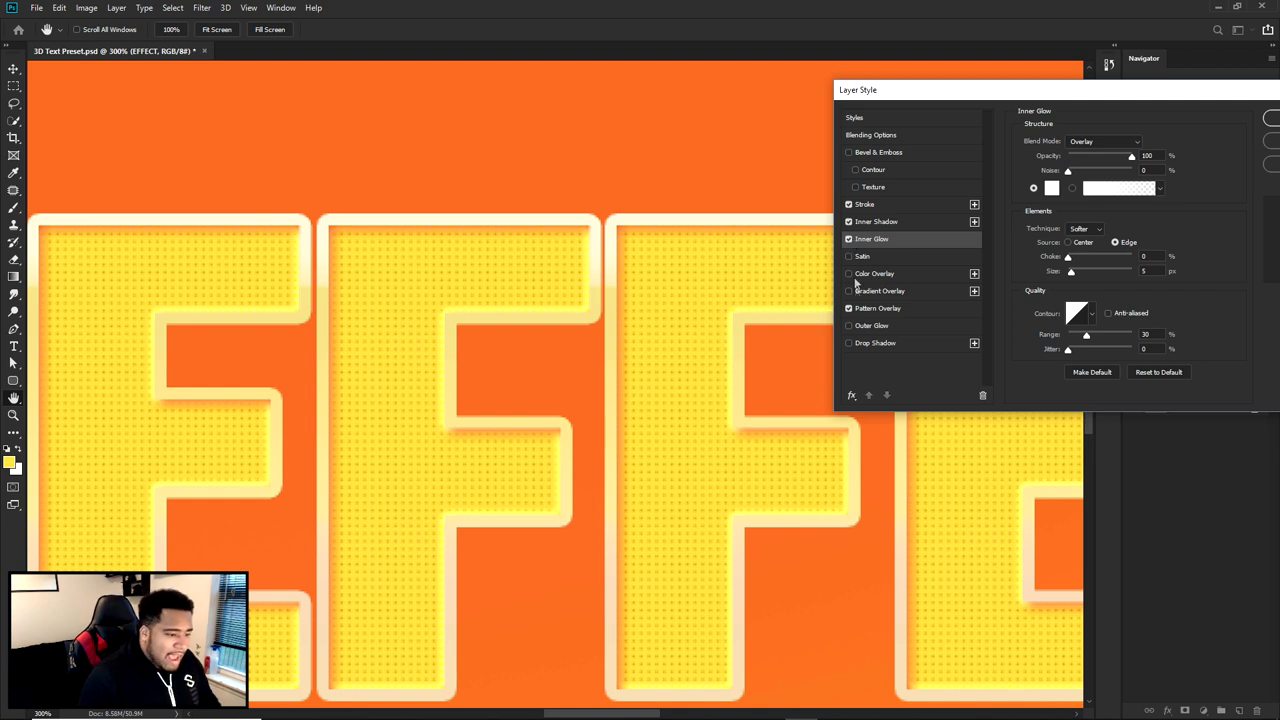
- Close the layer style settings and reopen them at the EFFECT layer's Pattern Overlay
click(852, 309)
click(849, 309)
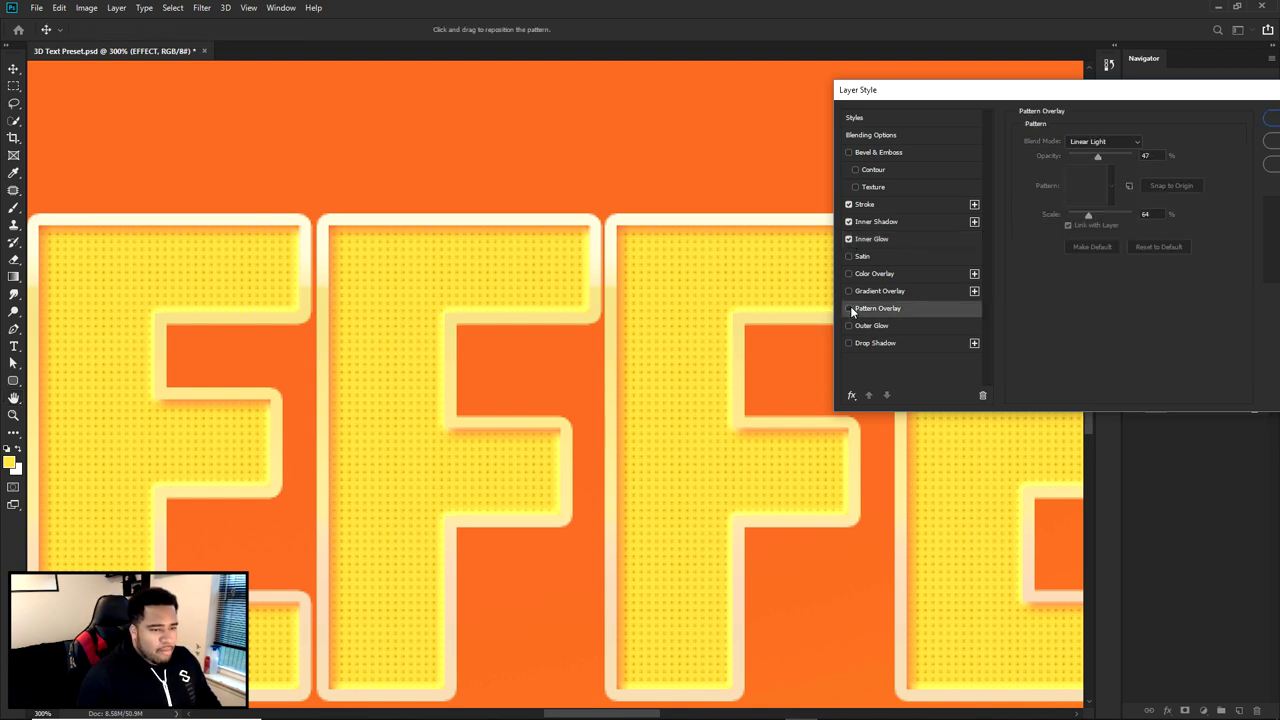
click(1200, 123)
scroll(952, 369, down, 1)
drag(1132, 353, 1056, 349)
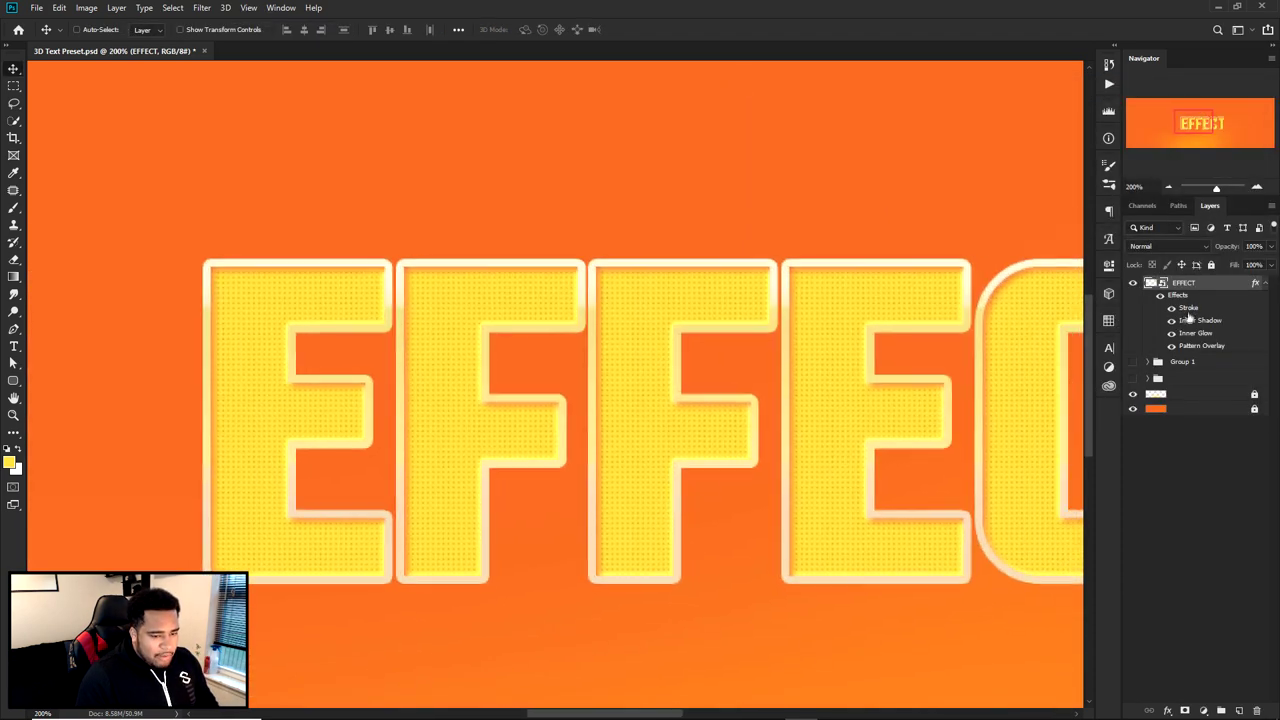
double_click(1191, 347)
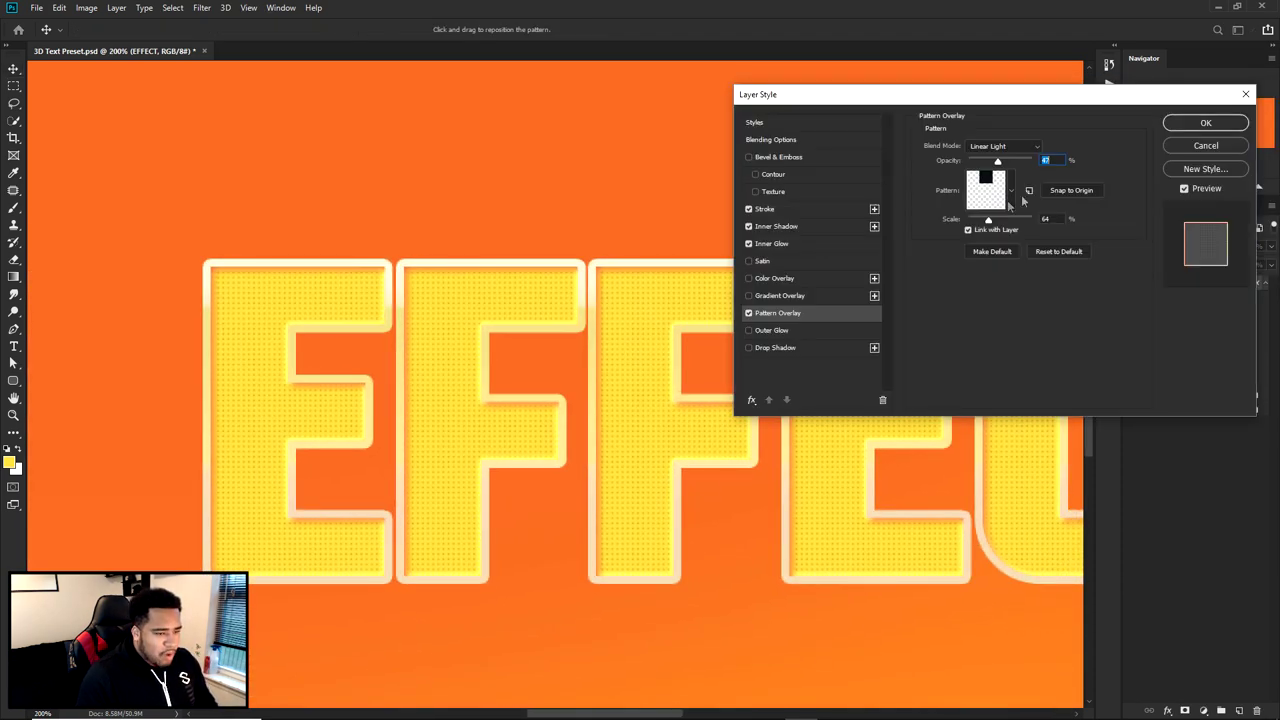
- Apply the diagonal black-corner pattern from the presets to the Pattern Overlay and set its scale to 100%
click(995, 187)
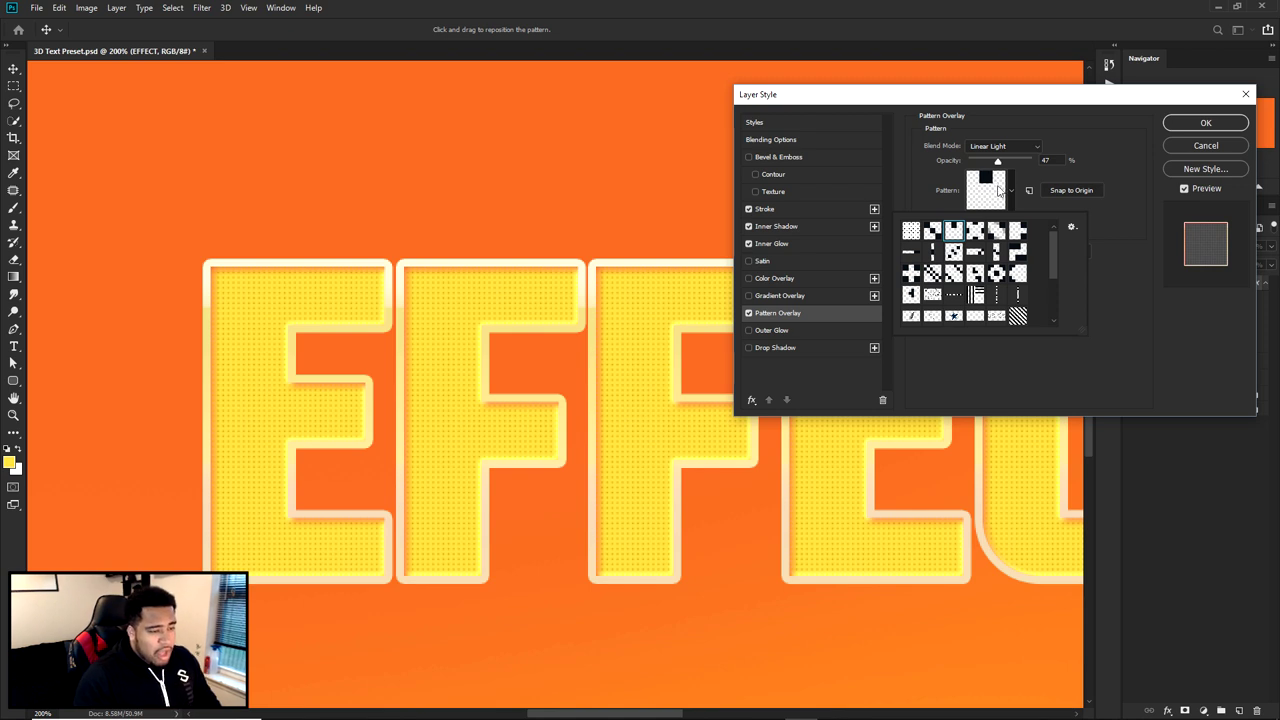
click(999, 183)
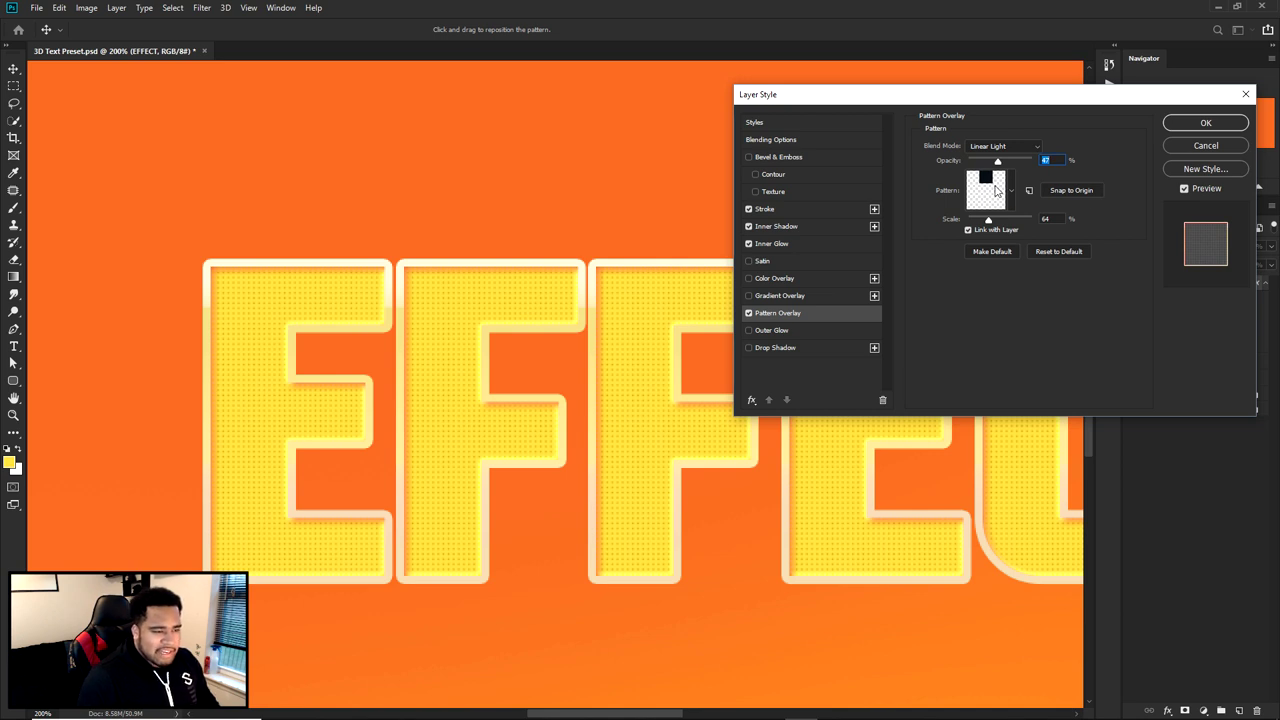
click(985, 190)
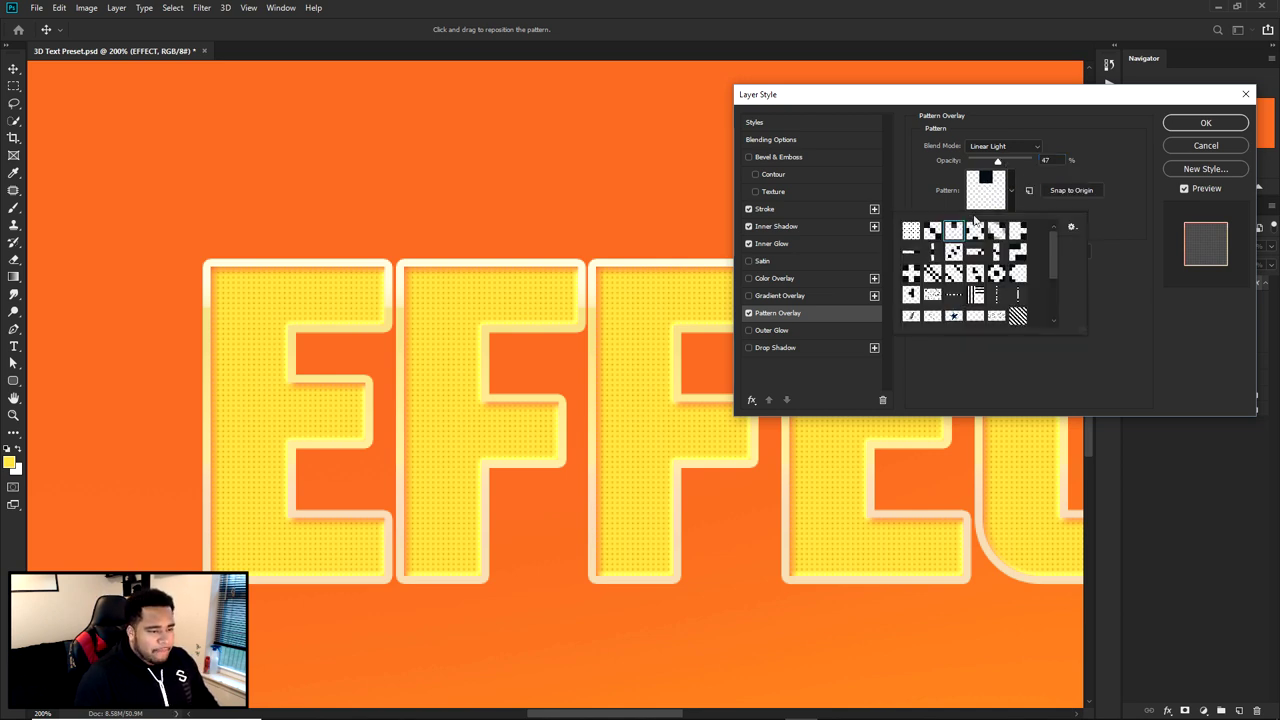
click(953, 230)
click(980, 231)
click(997, 231)
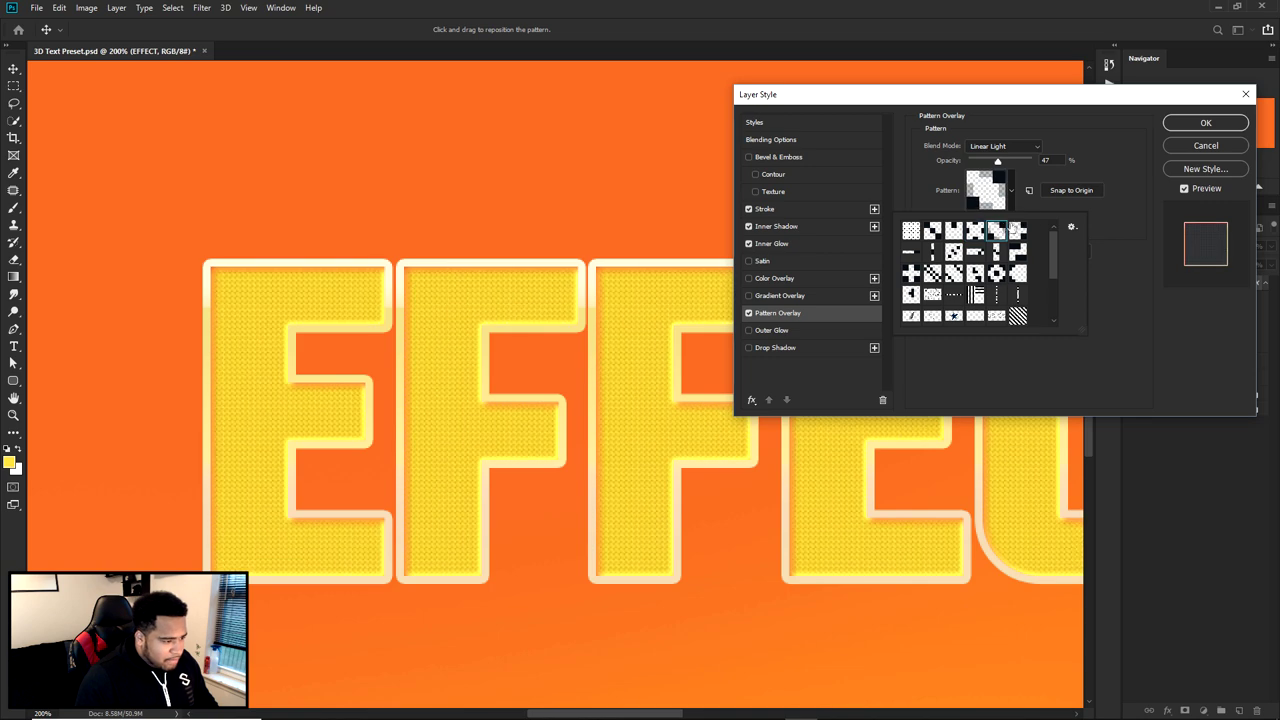
key(Return)
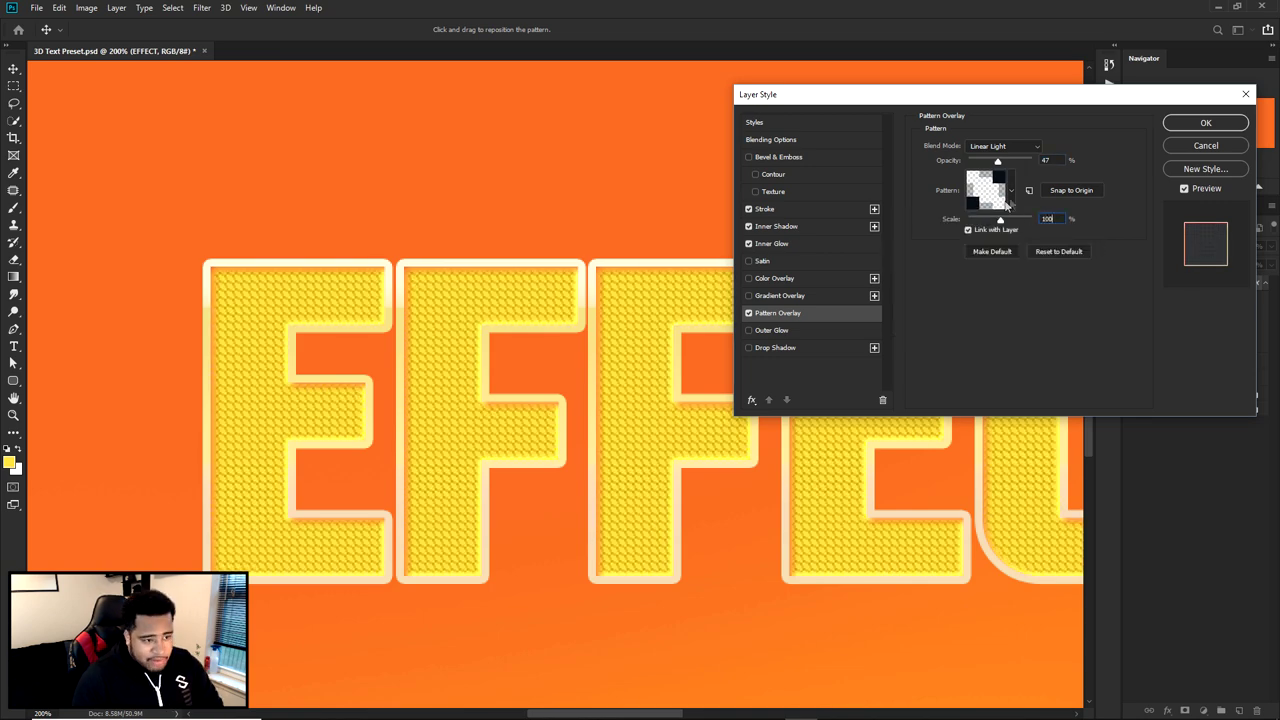
- Preview several other Pattern Overlay presets and reapply the one with a single black square at its top centre
click(985, 190)
click(975, 231)
click(975, 252)
click(996, 252)
click(1017, 252)
click(1017, 231)
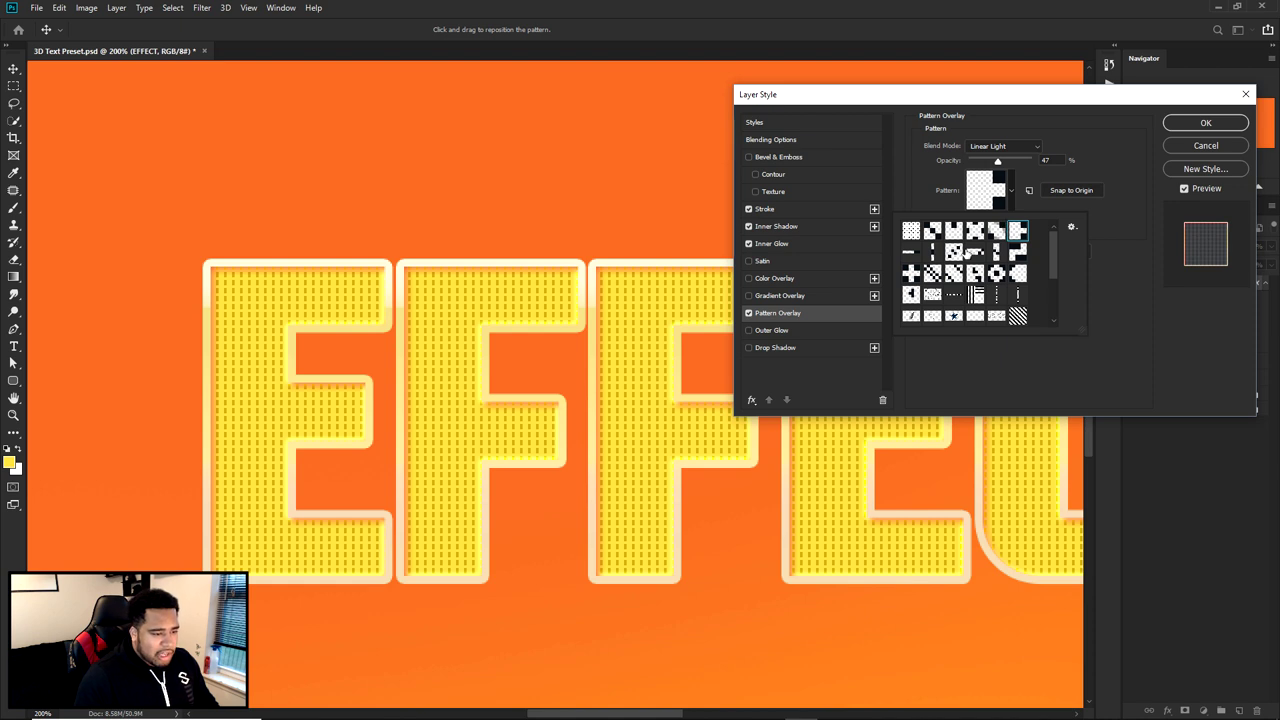
click(953, 231)
key(Return)
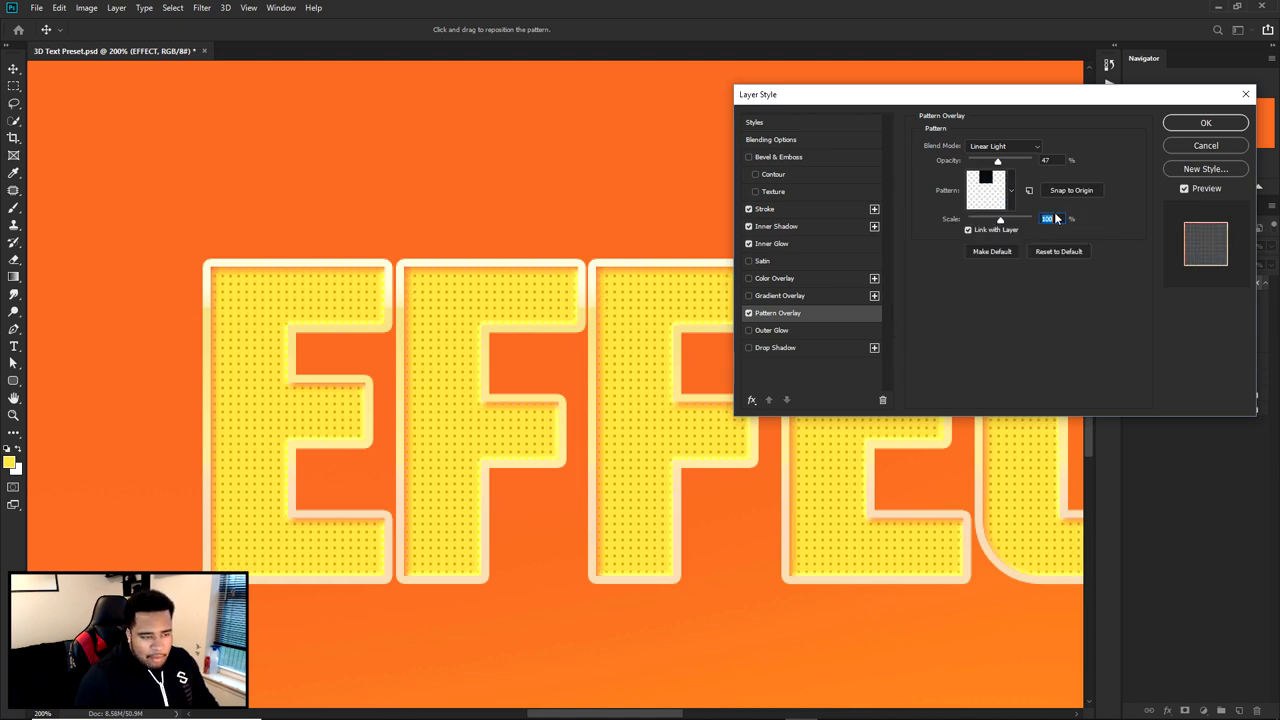
- Set the Pattern Overlay's scale to 65% and close the layer style settings without keeping the changes
text(65)
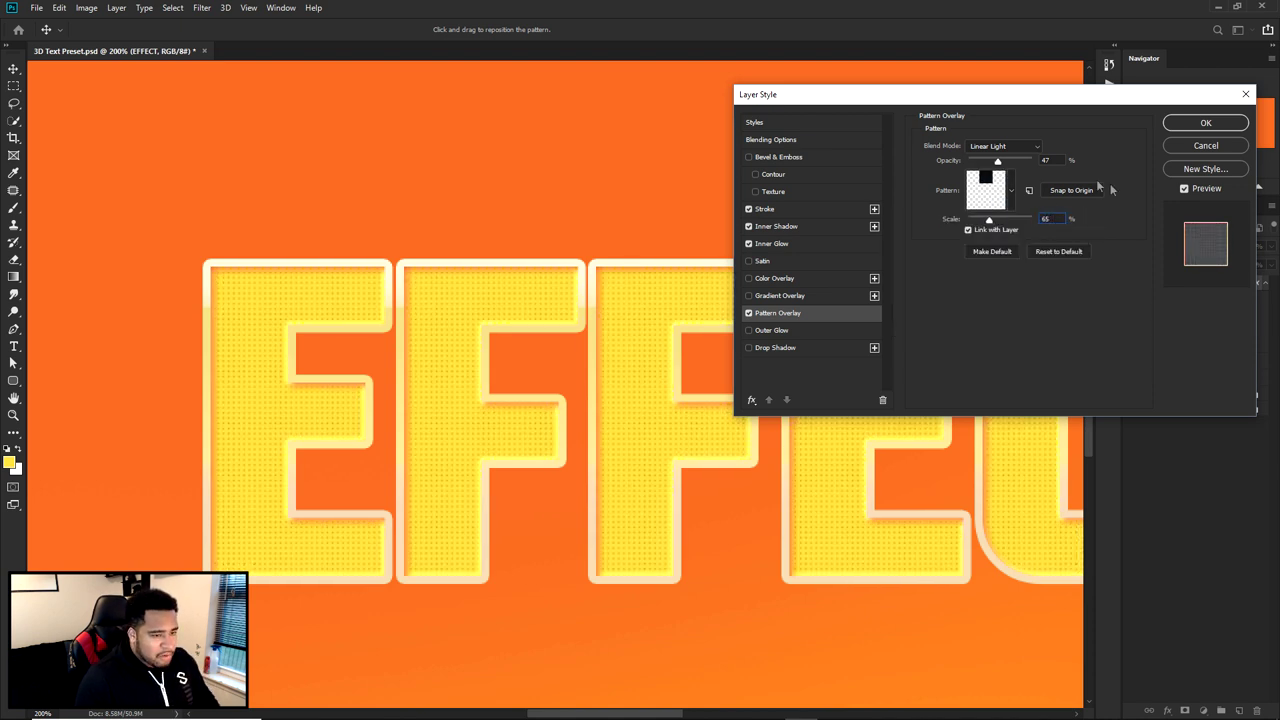
mouse_move(996, 163)
mouse_down()
mouse_move(1065, 163)
mouse_move(996, 163)
mouse_up()
click(1203, 146)
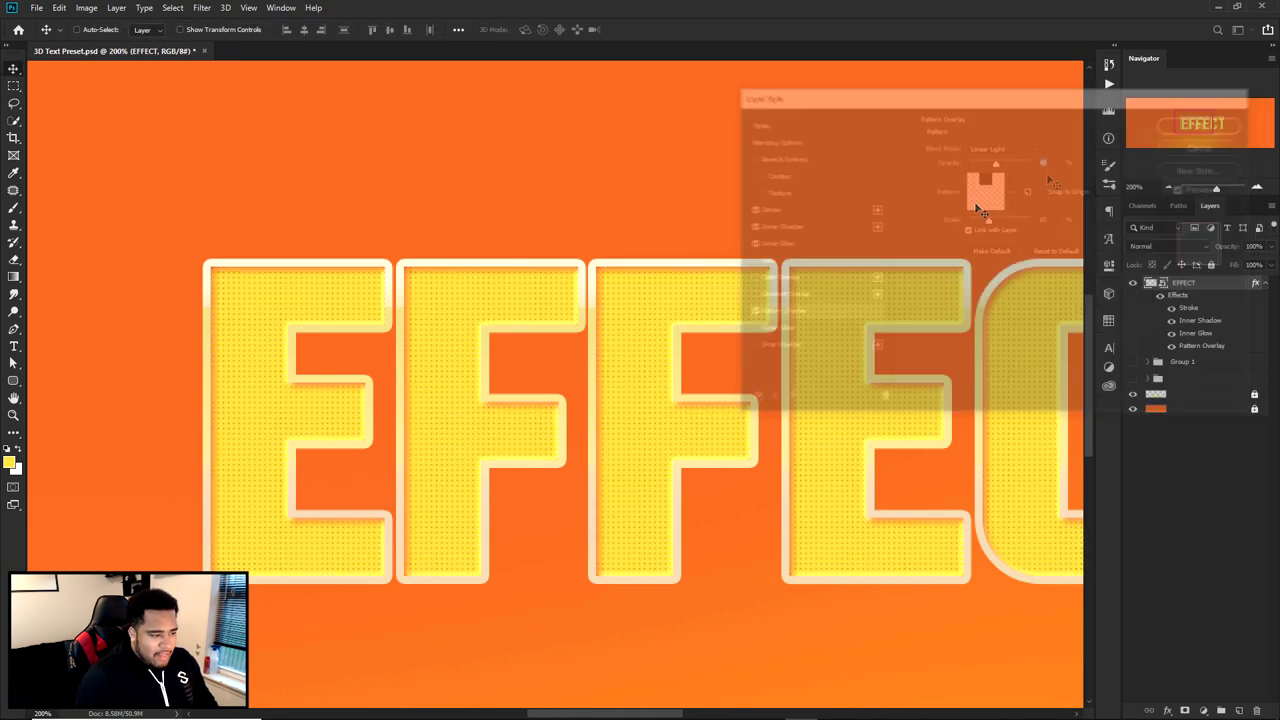
key(ctrl+minus)
key(ctrl+minus)
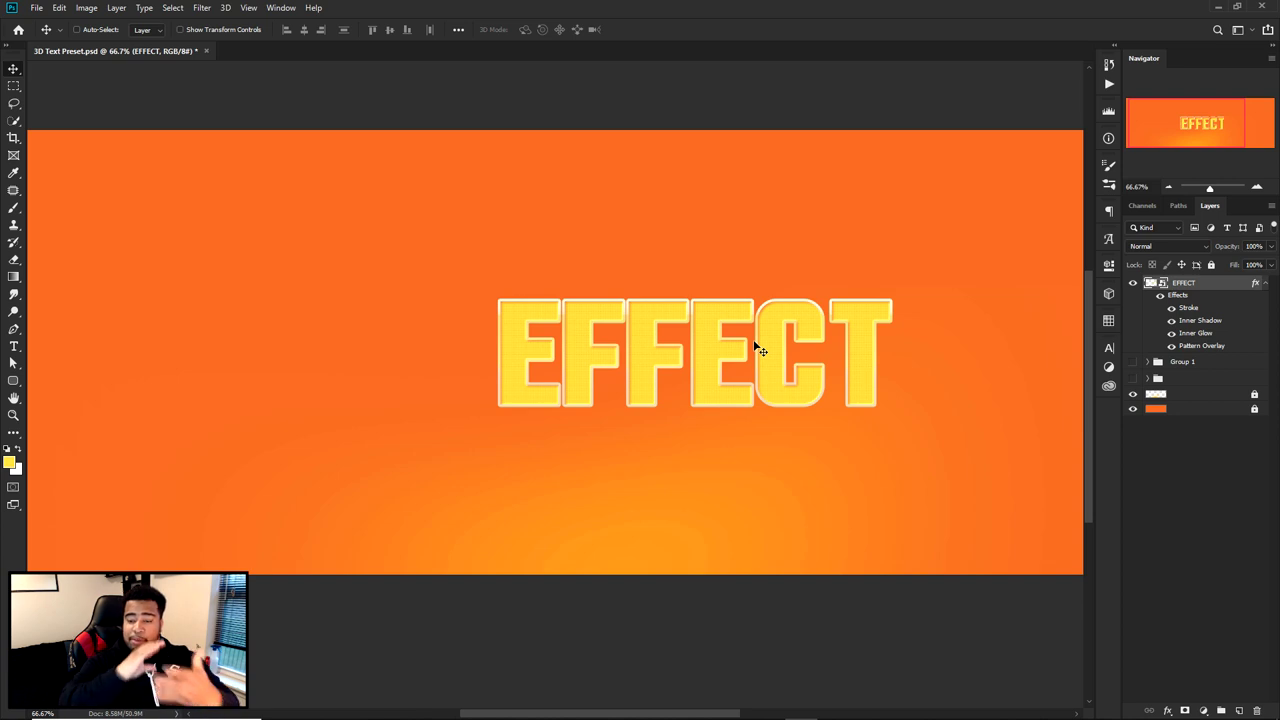
click(1267, 283)
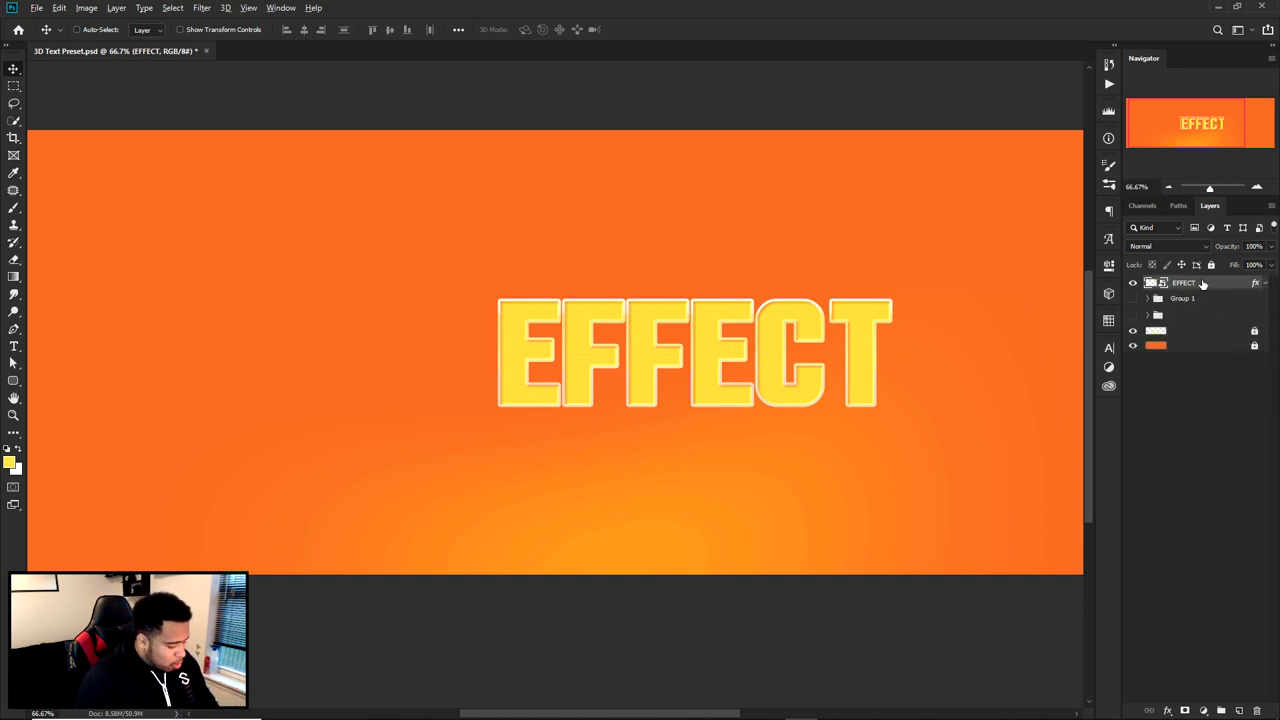
drag(1203, 284, 1205, 297)
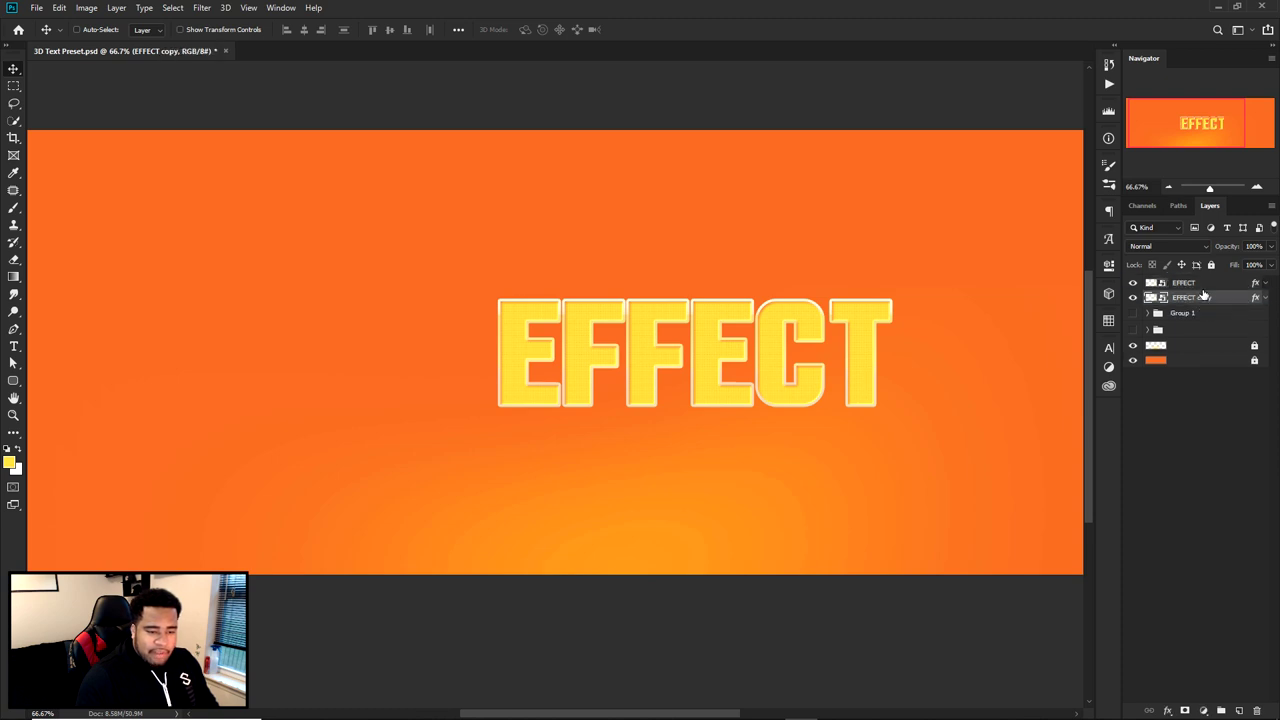
click(1266, 298)
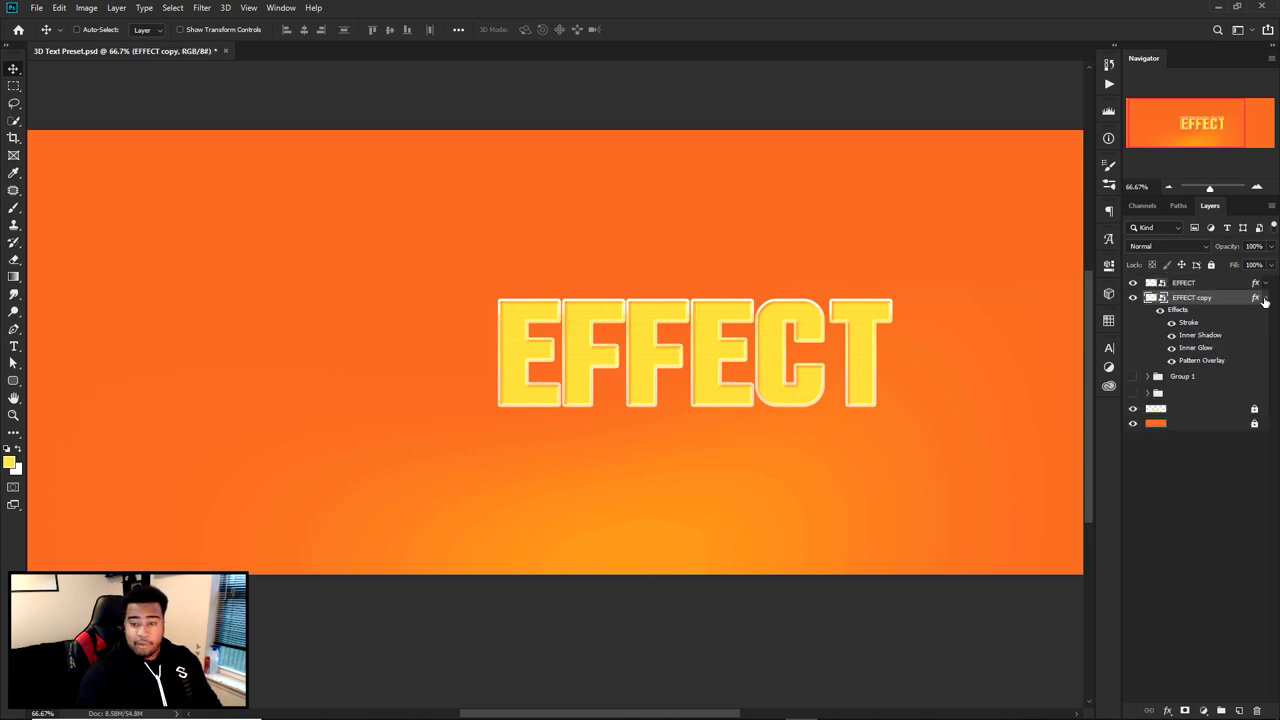
key(ctrl+z)
- Duplicate the EFFECT layer, place the copy directly below the original and rename the copy 2
key(ctrl+j)
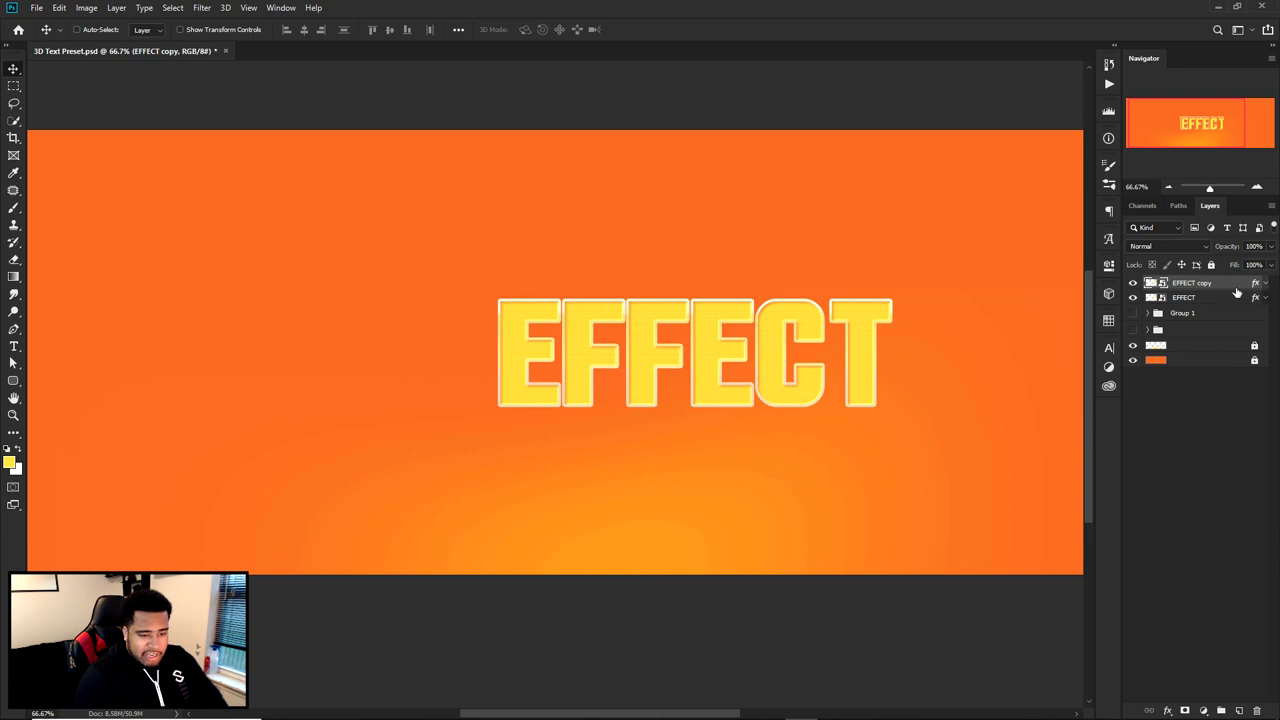
drag(1205, 286, 1205, 303)
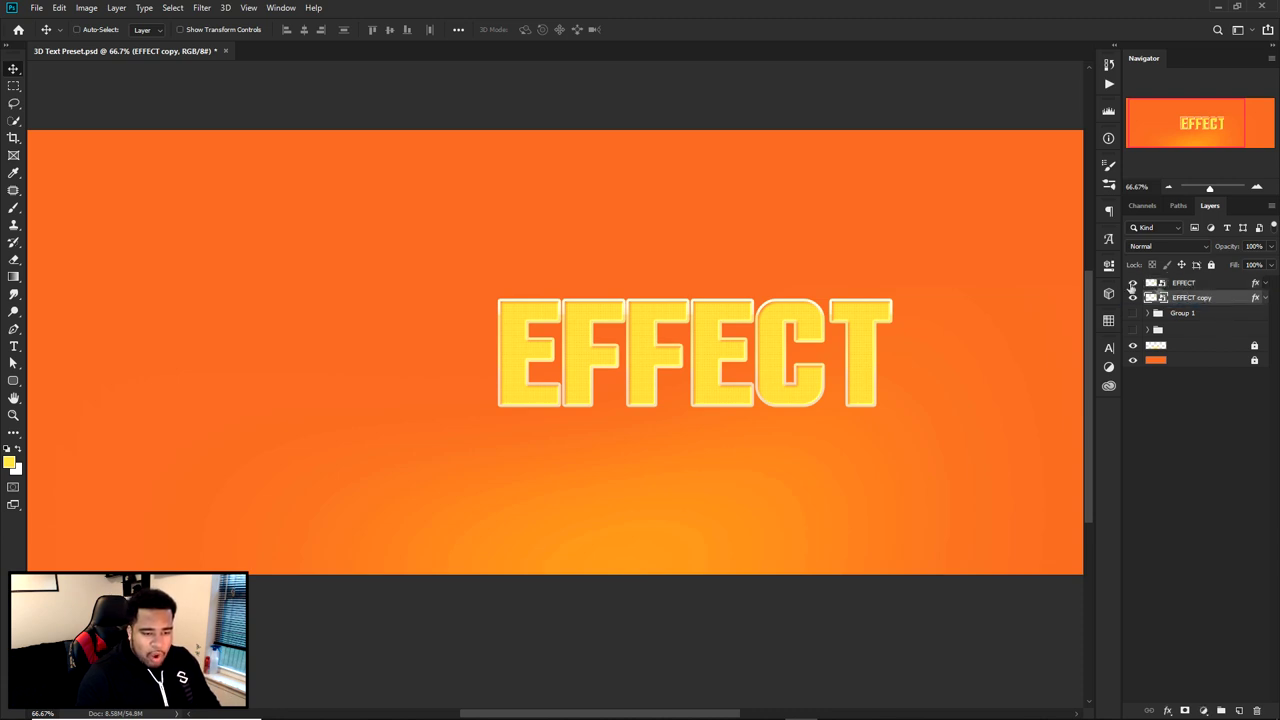
double_click(1195, 297)
text(2)
key(Return)
- Rename the original EFFECT layer above layer 2 to MAIN
double_click(1186, 282)
text(1)
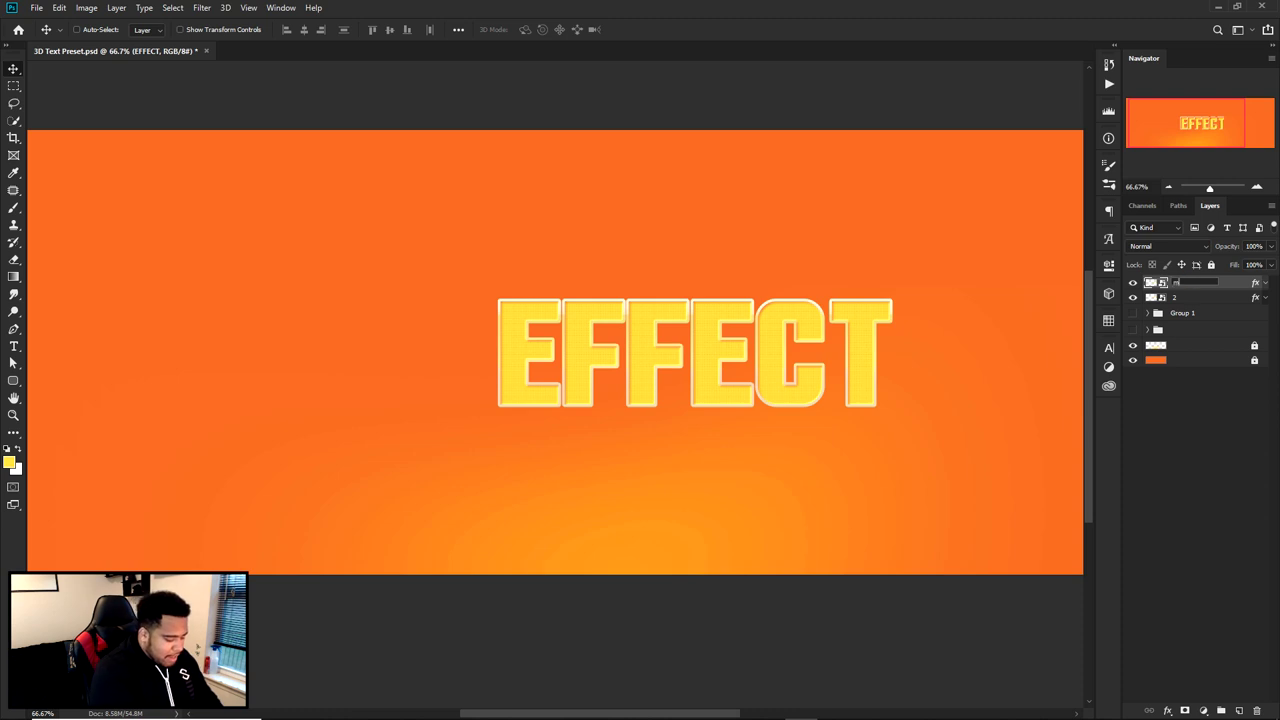
key(Return)
double_click(1180, 282)
text(main)
key(Return)
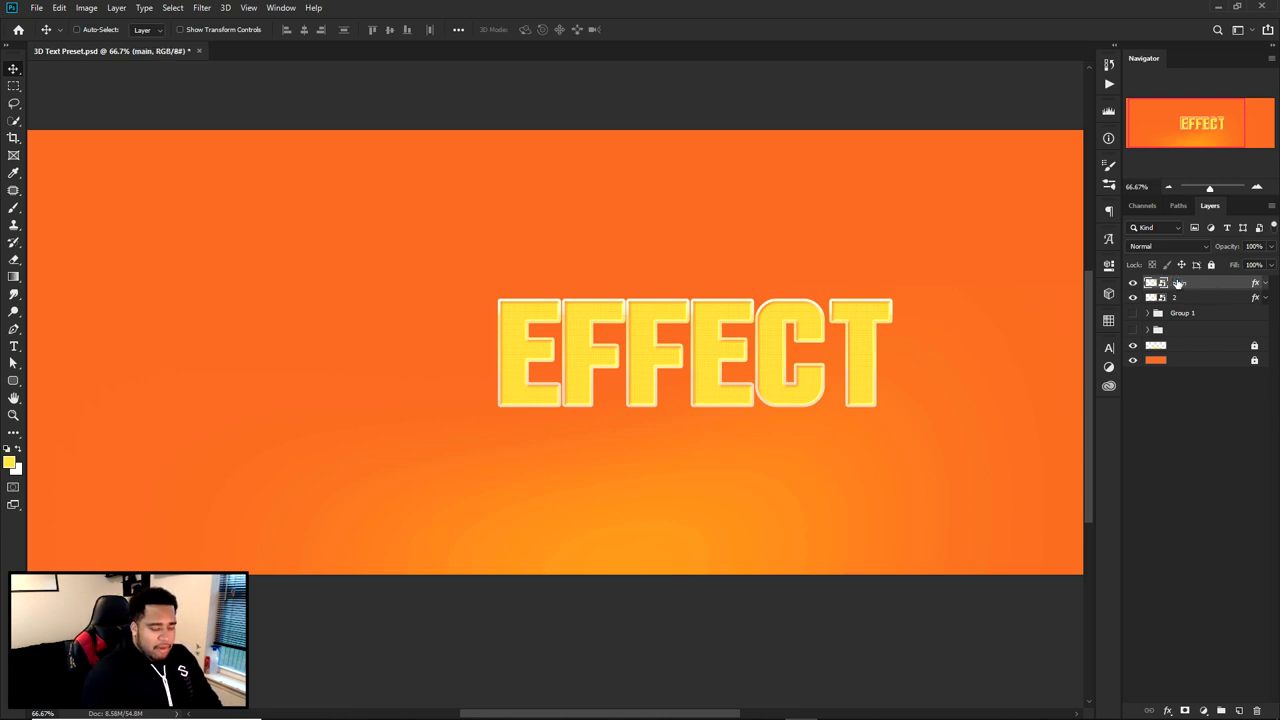
double_click(1180, 283)
text(MAIN)
key(Return)
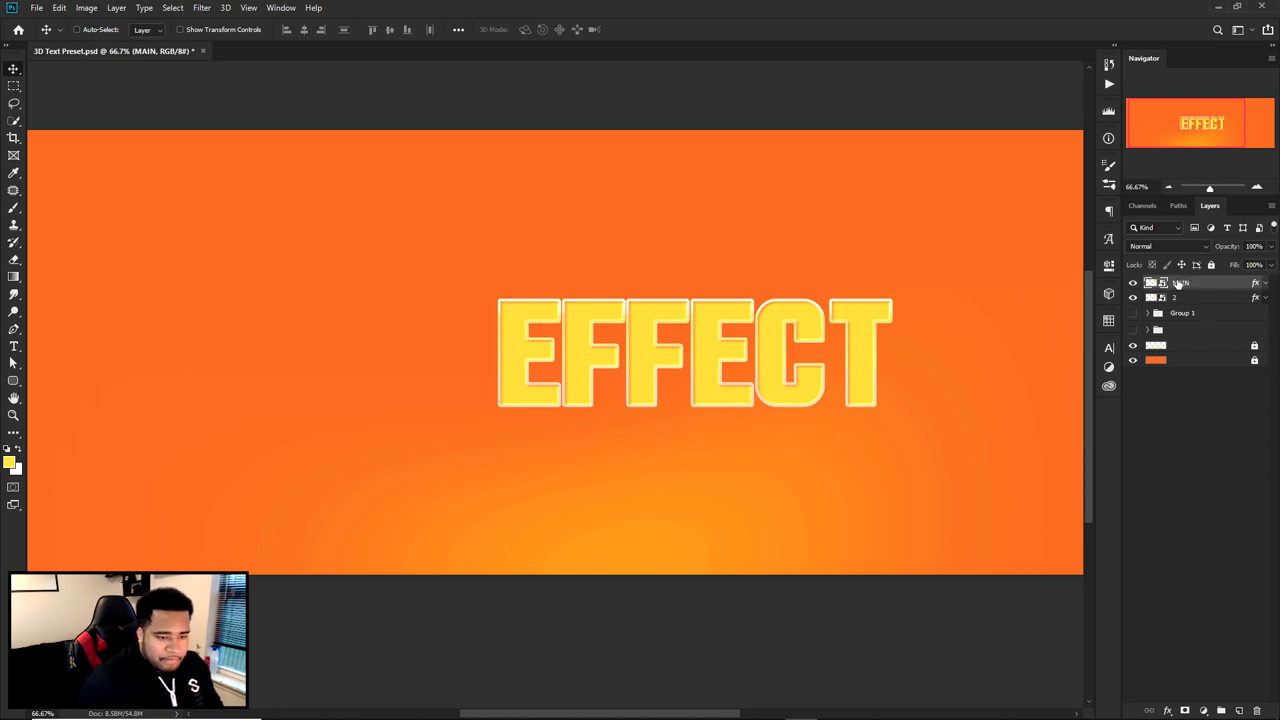
- Apply the fifth style preset in the last row, with Bevel & Emboss, Stroke and Drop Shadow, to layer 2
double_click(1224, 298)
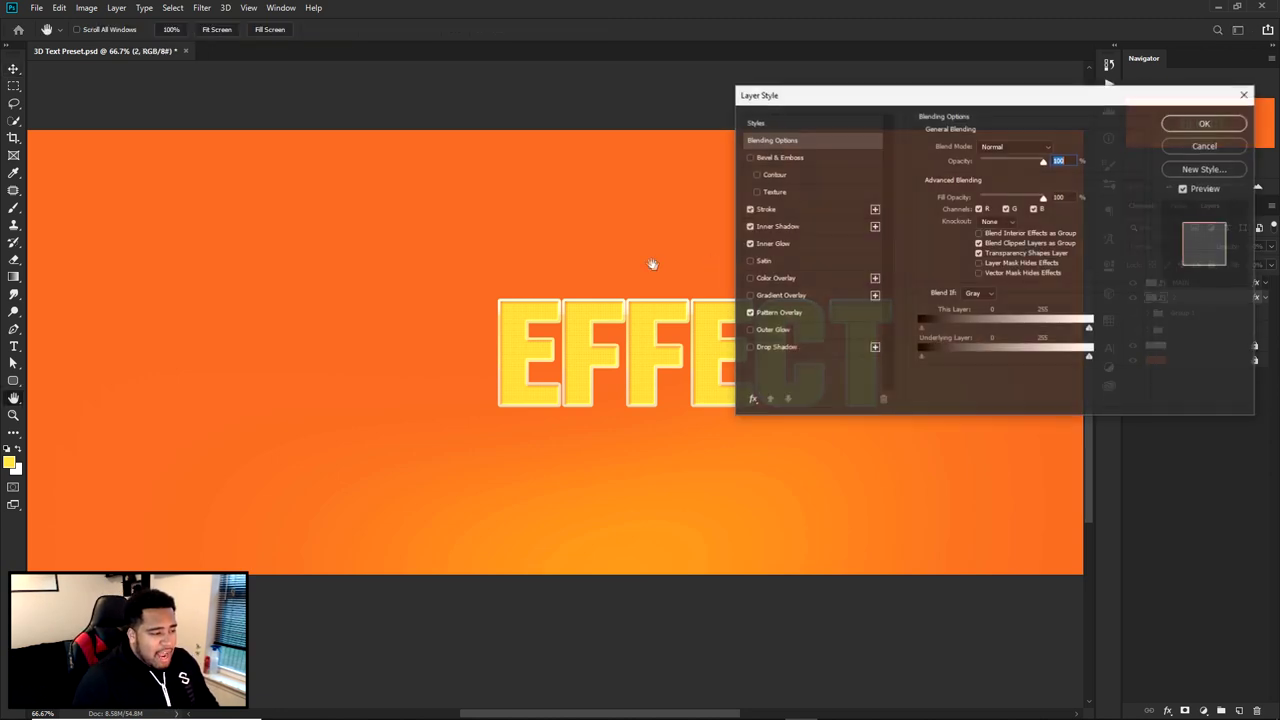
click(781, 128)
click(1008, 243)
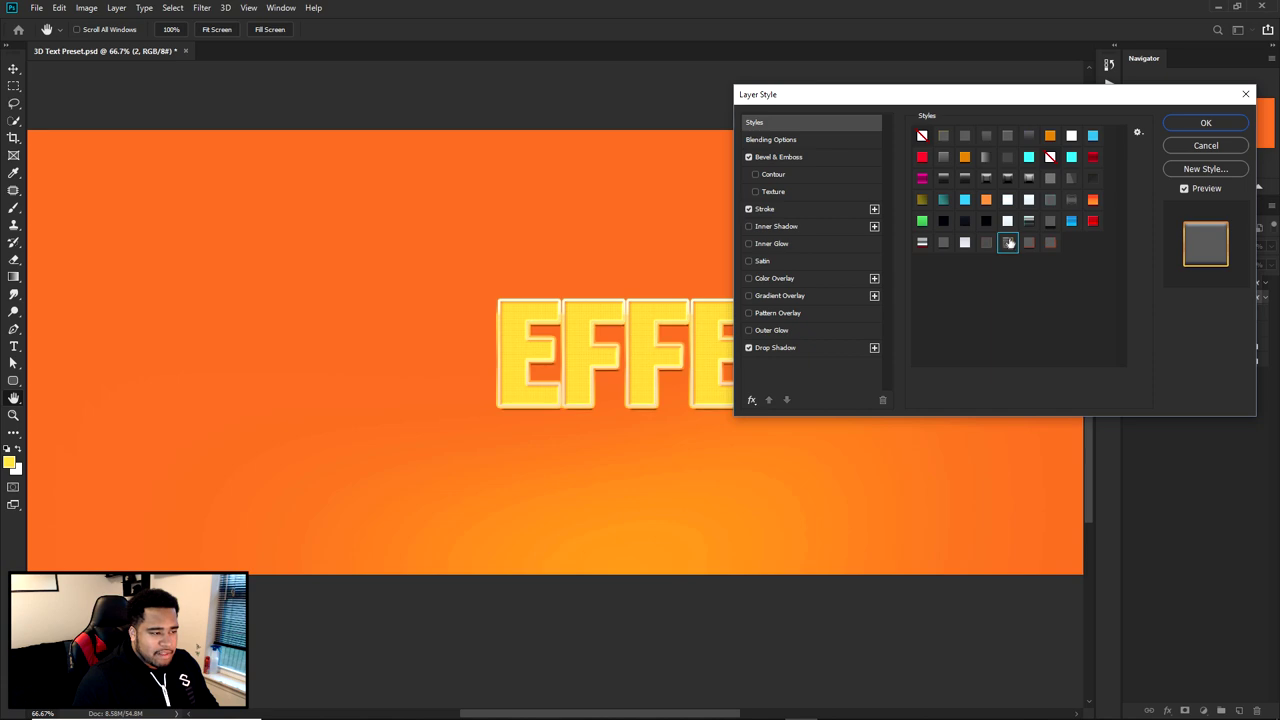
drag(803, 107, 150, 120)
click(549, 126)
key(v)
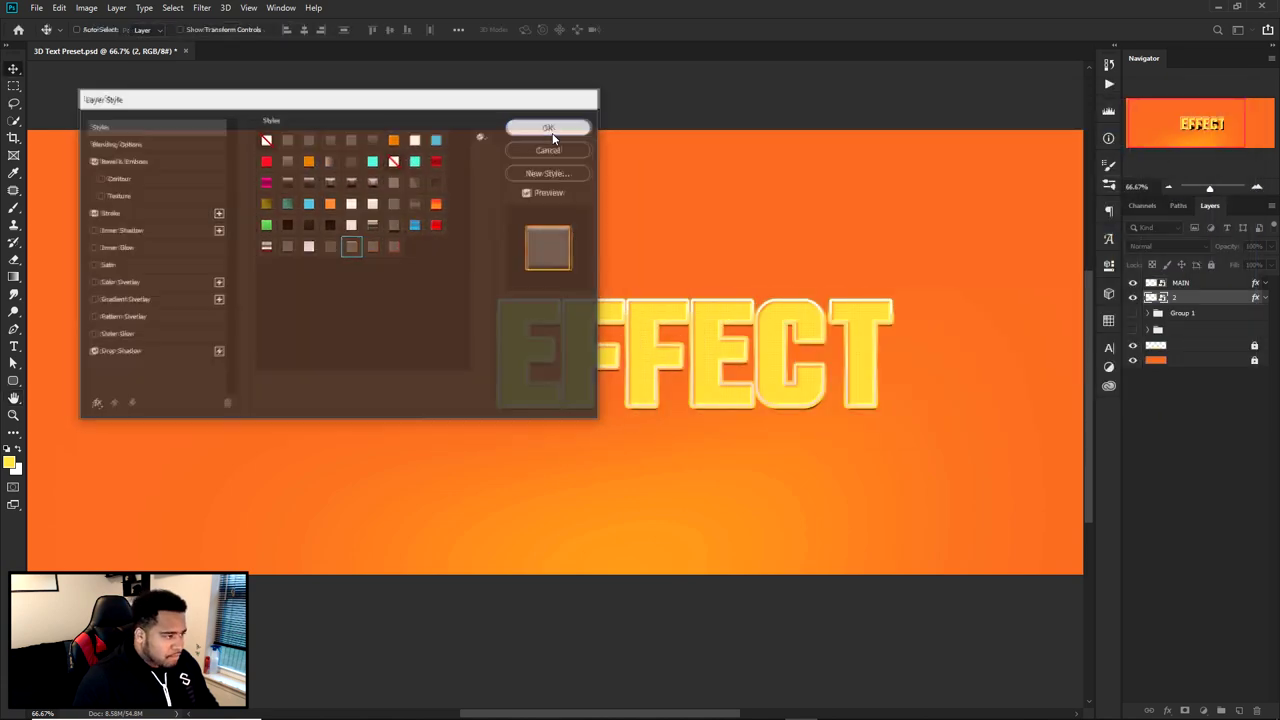
- Turn layer 2's visibility off and on repeatedly to compare the letter edges with and without its outline and shadow
scroll(683, 337, up, 2)
drag(683, 337, 797, 320)
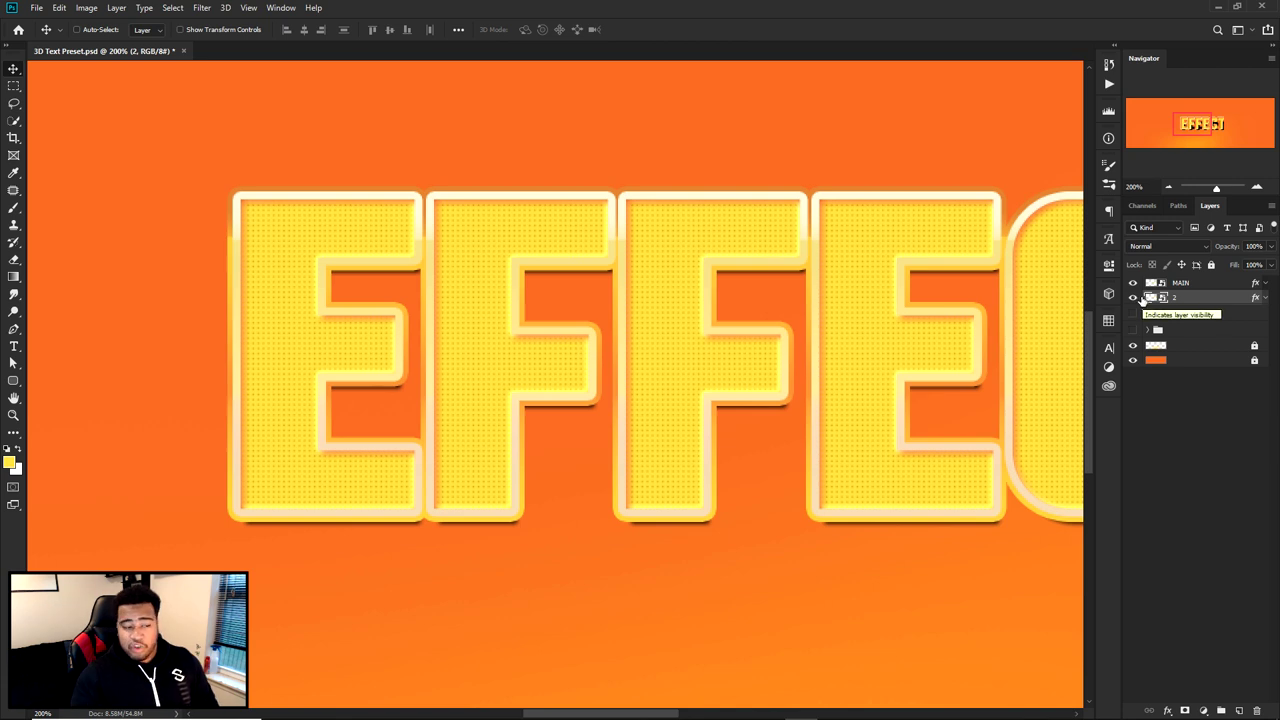
click(1134, 298)
click(1134, 298)
click(1134, 298)
click(1134, 298)
click(1134, 298)
click(1134, 298)
click(1134, 298)
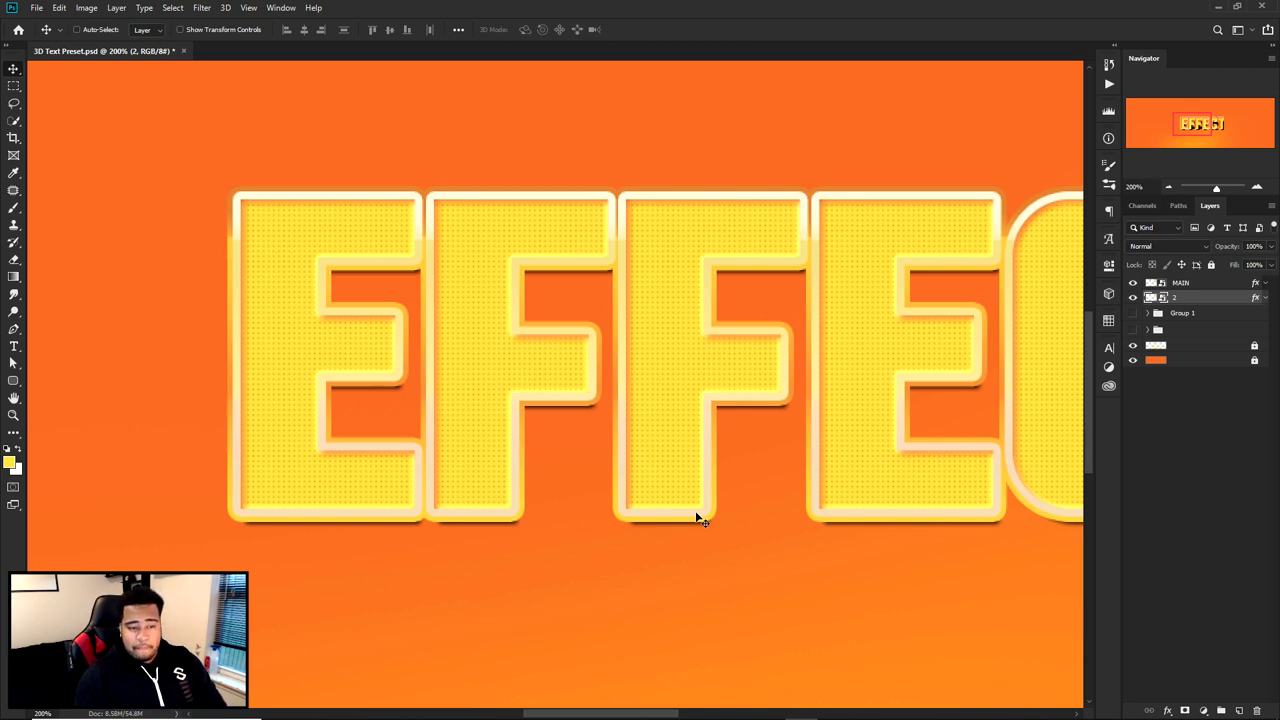
- Hide the MAIN and 2 layers and show the Effect group inside Group 1 to examine the finished 100K text
drag(1133, 283, 1133, 298)
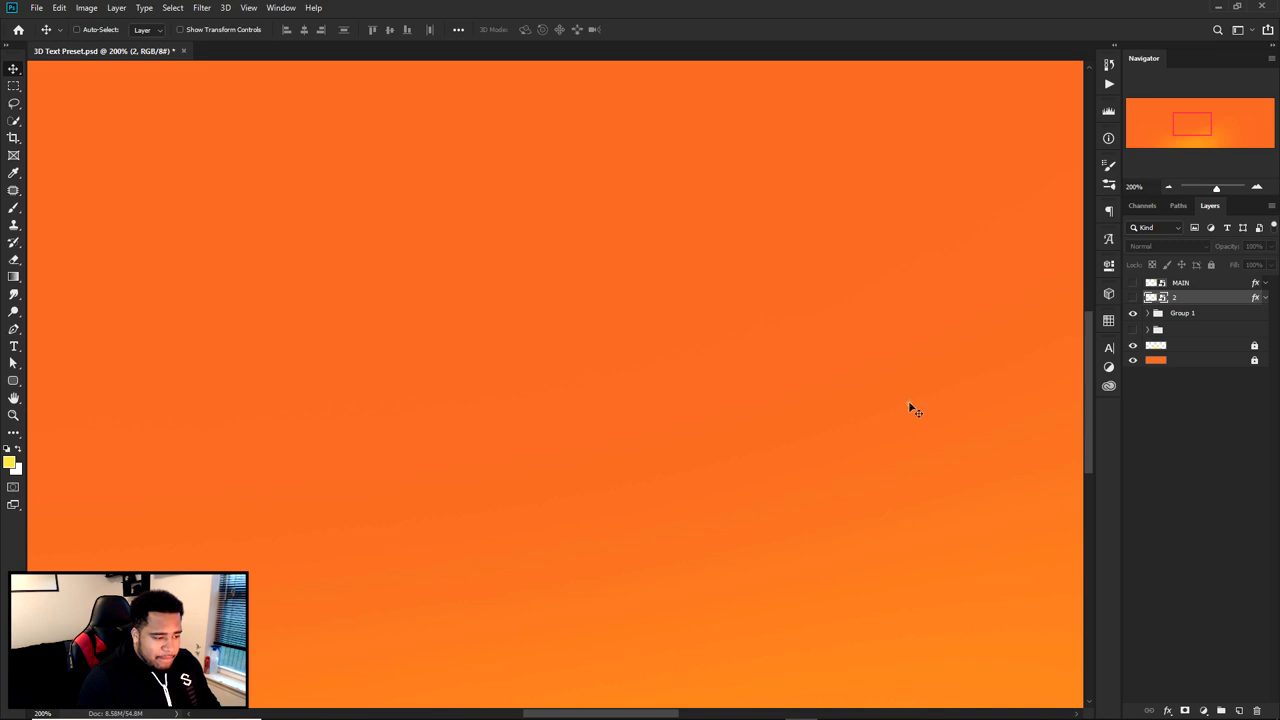
key(ctrl+0)
click(1148, 313)
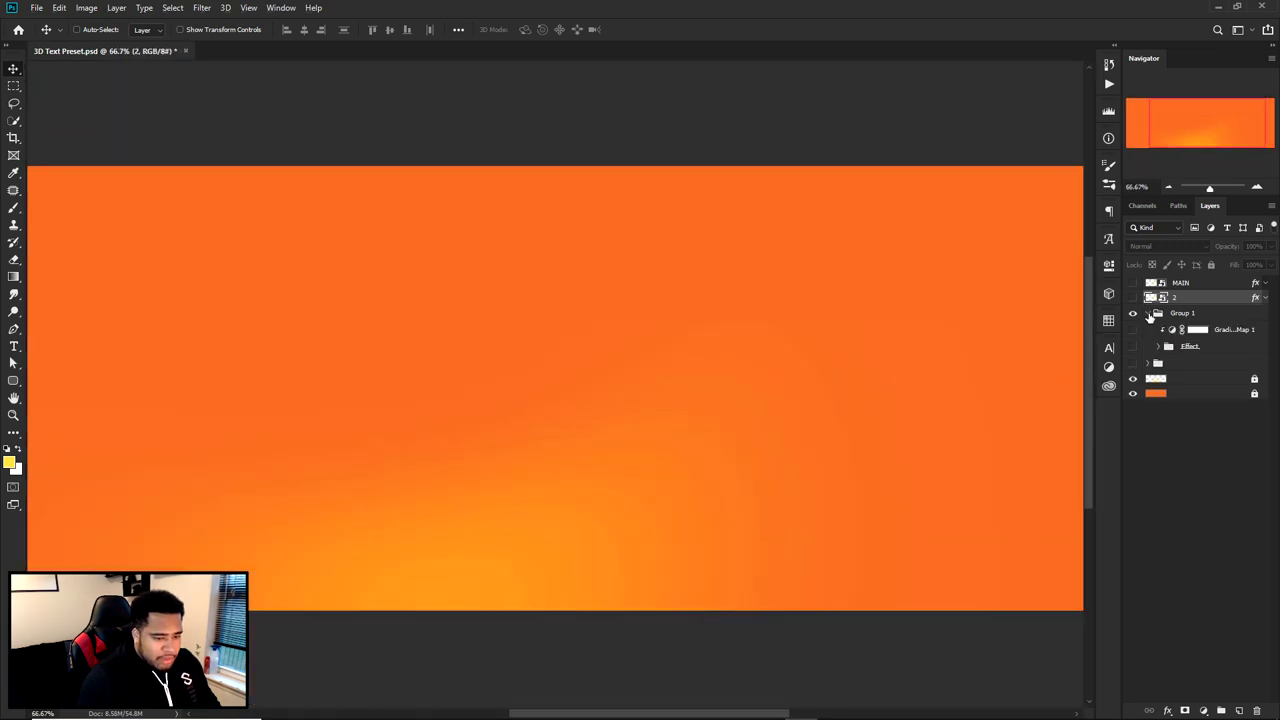
click(1133, 346)
scroll(549, 462, up, 4)
scroll(573, 516, up, 2)
scroll(394, 540, down, 2)
scroll(405, 440, down, 2)
scroll(460, 392, down, 3)
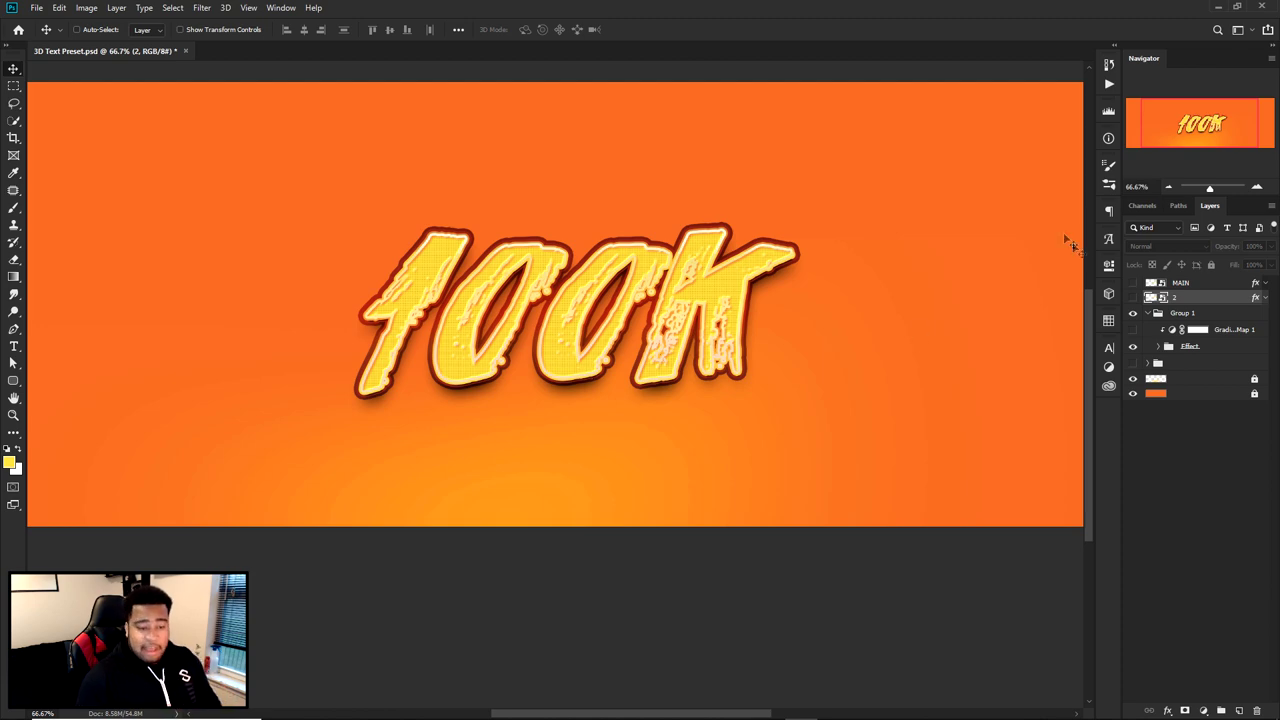
- Hide Group 1 and show the MAIN and 2 layers again
click(1133, 313)
drag(1133, 298, 1133, 283)
scroll(620, 366, up, 3)
drag(676, 335, 760, 417)
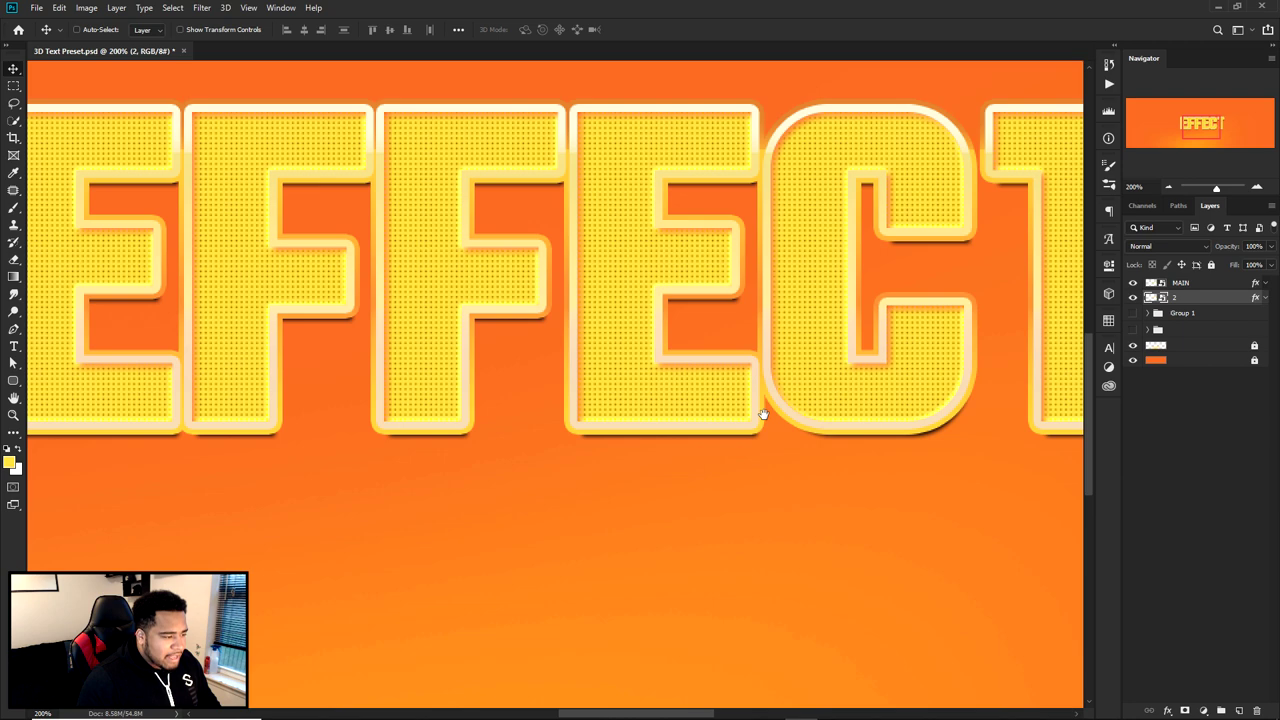
- Open layer 2's layer style settings, compare the text with and without Bevel & Emboss, and leave Bevel & Emboss turned off
click(1265, 298)
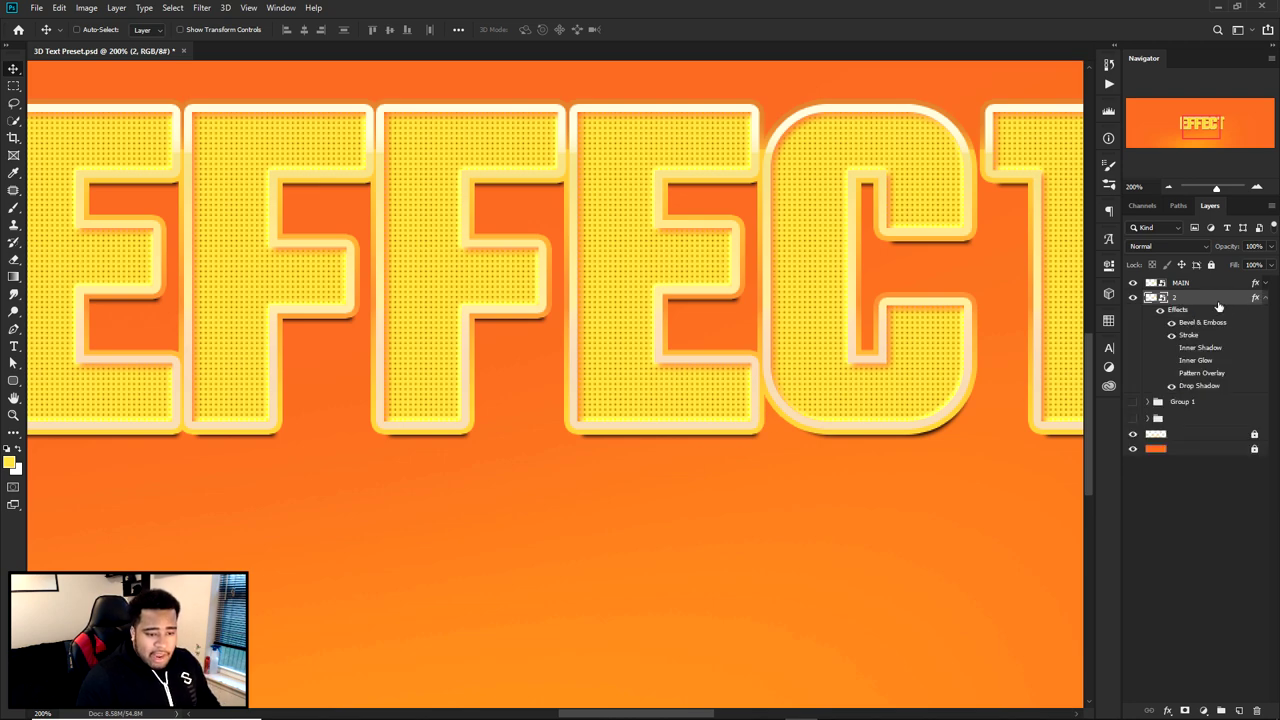
double_click(1216, 300)
drag(284, 112, 861, 278)
click(680, 327)
click(670, 328)
click(670, 328)
click(670, 328)
click(670, 328)
click(670, 328)
click(670, 328)
click(698, 330)
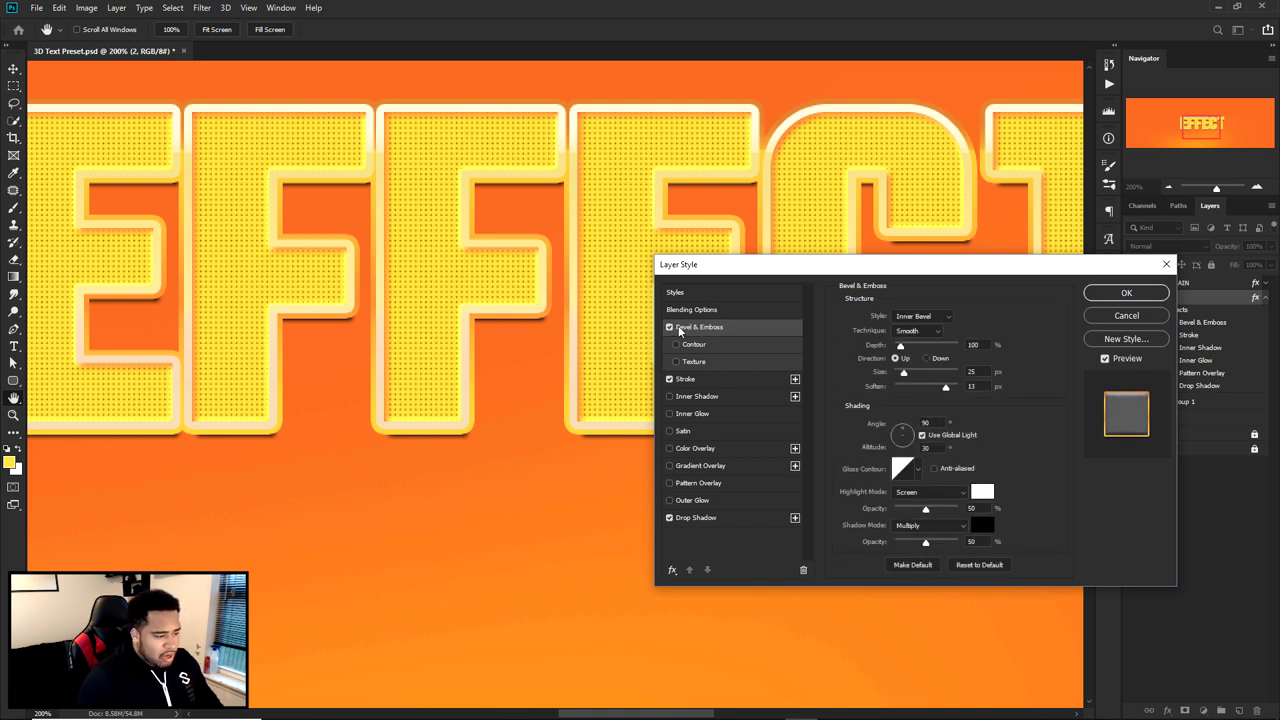
click(674, 329)
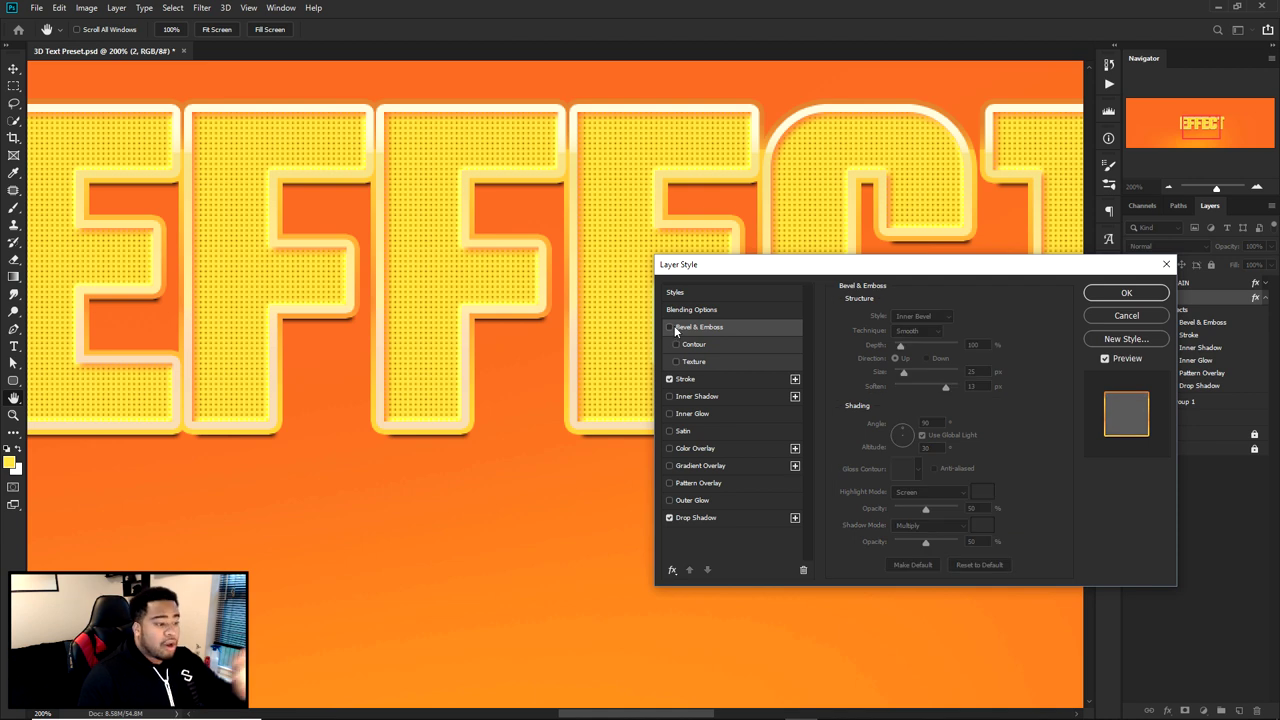
- Check the size and fill type options of layer 2's Stroke, keeping the Gradient fill type
click(700, 380)
double_click(966, 315)
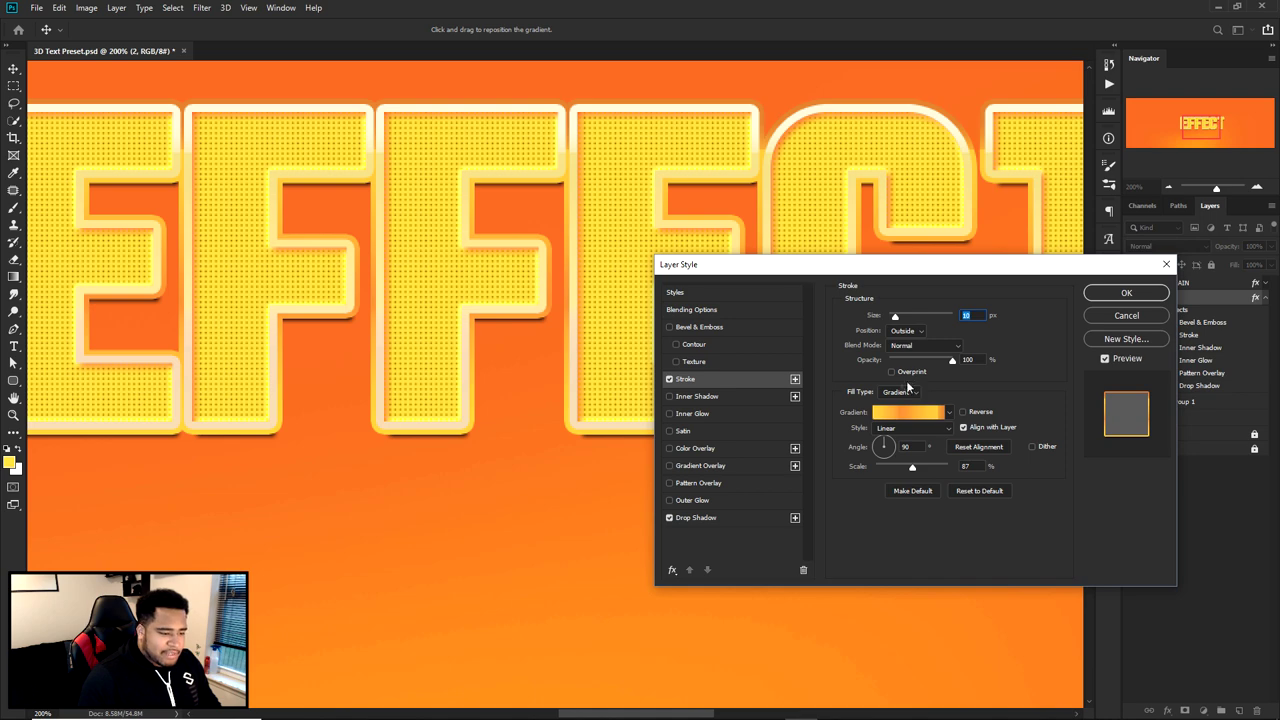
click(898, 392)
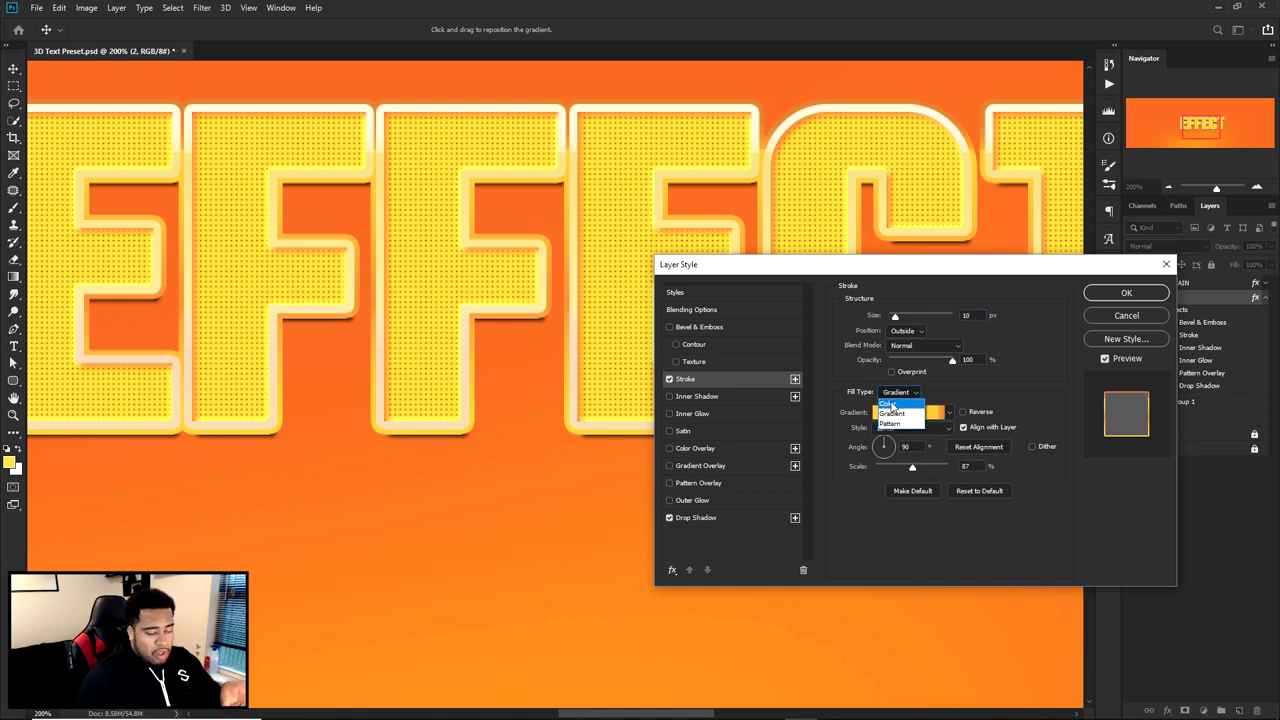
click(892, 413)
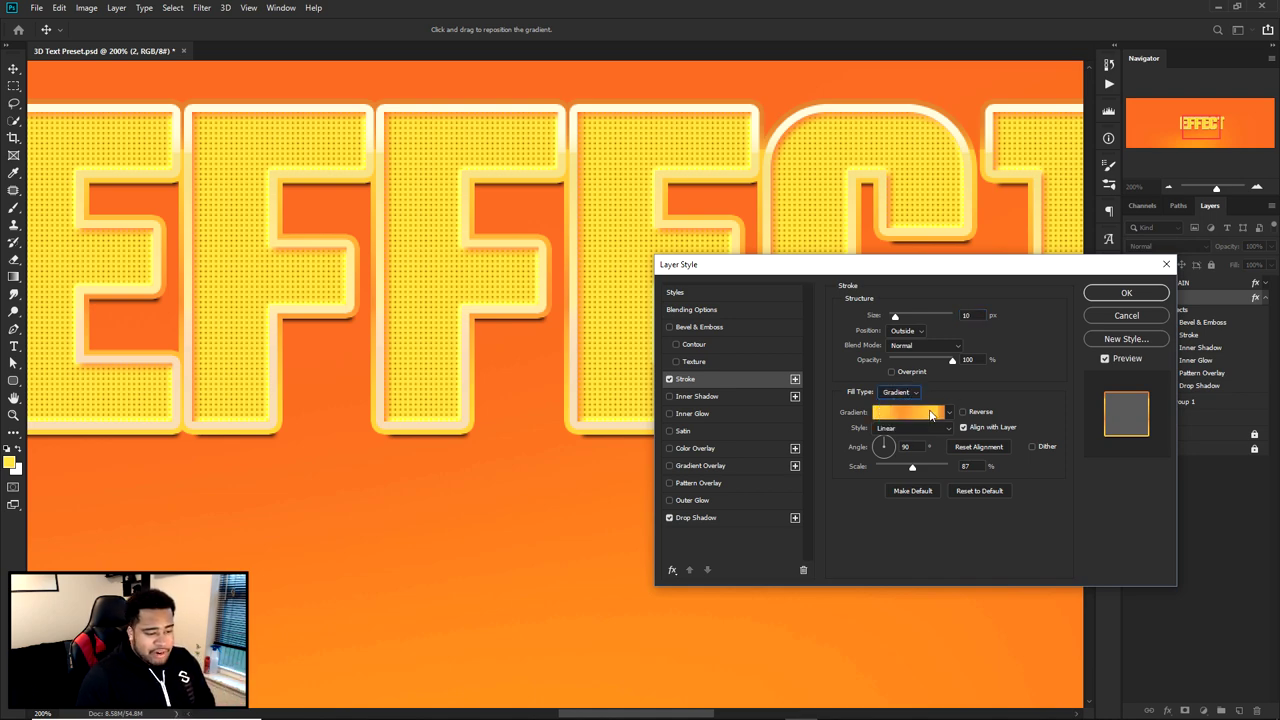
- Open the Stroke's gradient for editing and go through its color stops to check their locations and colors
click(925, 412)
click(917, 409)
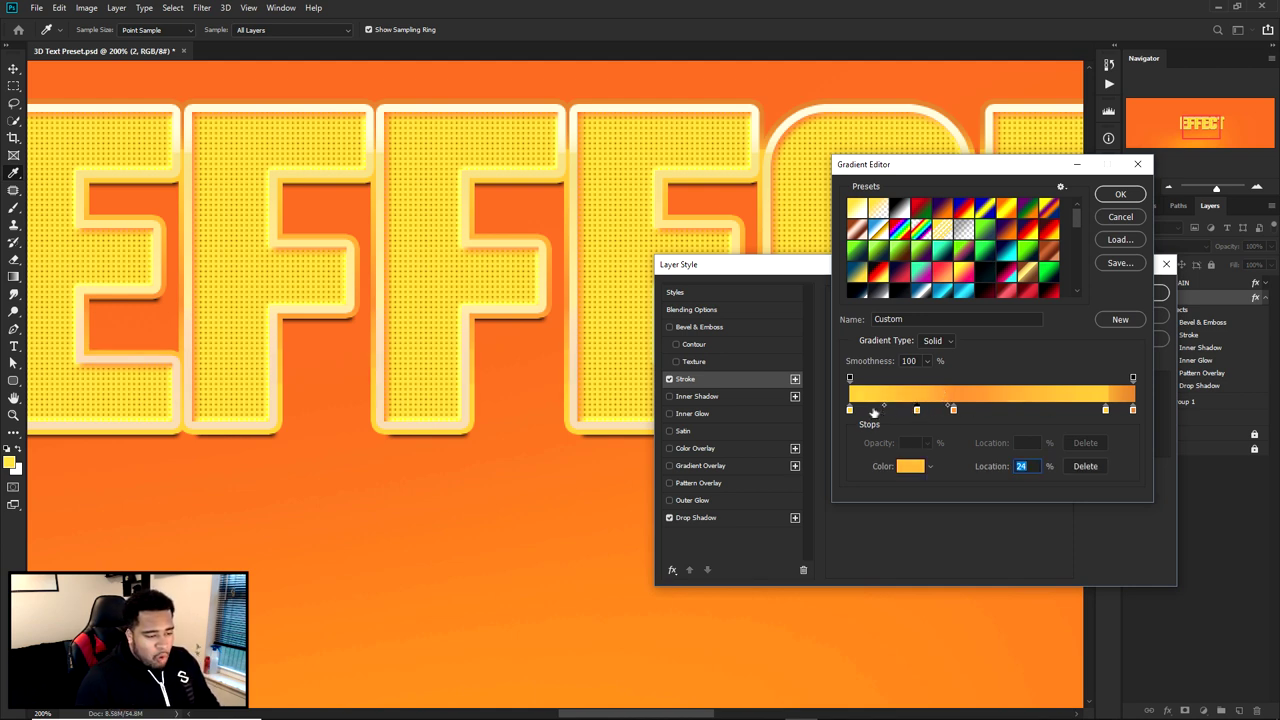
click(953, 409)
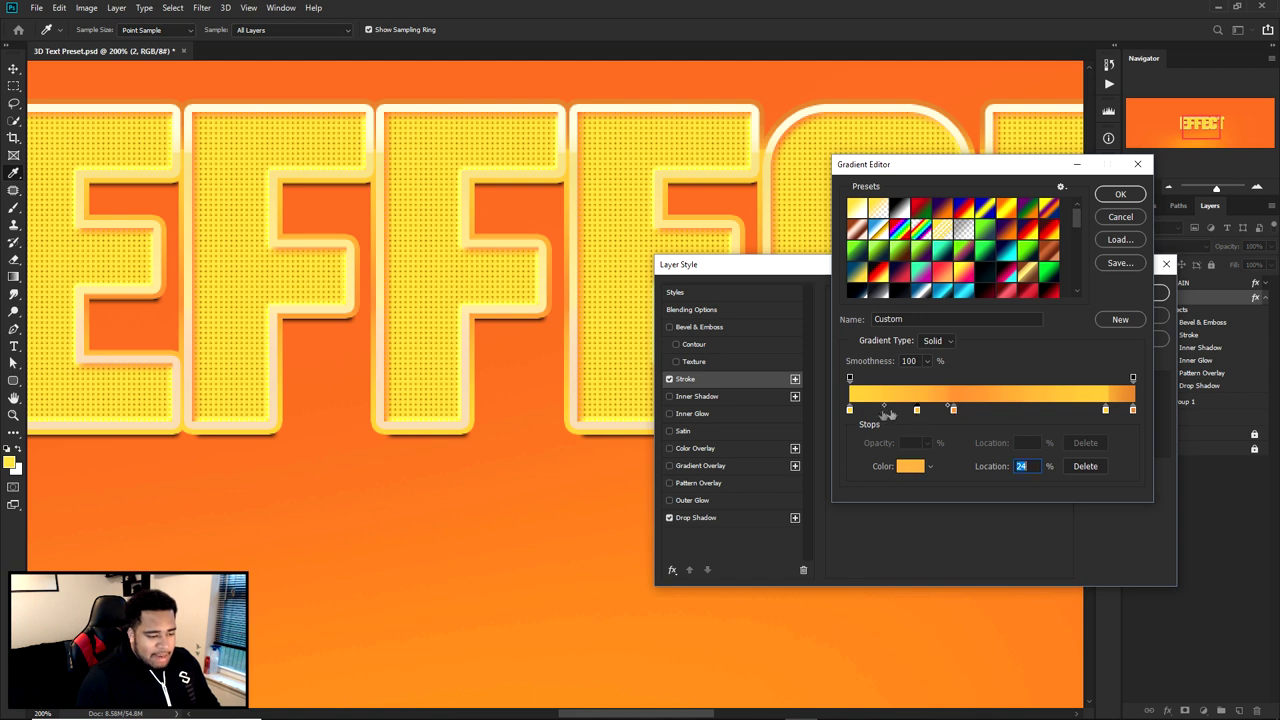
click(849, 410)
click(917, 409)
click(953, 409)
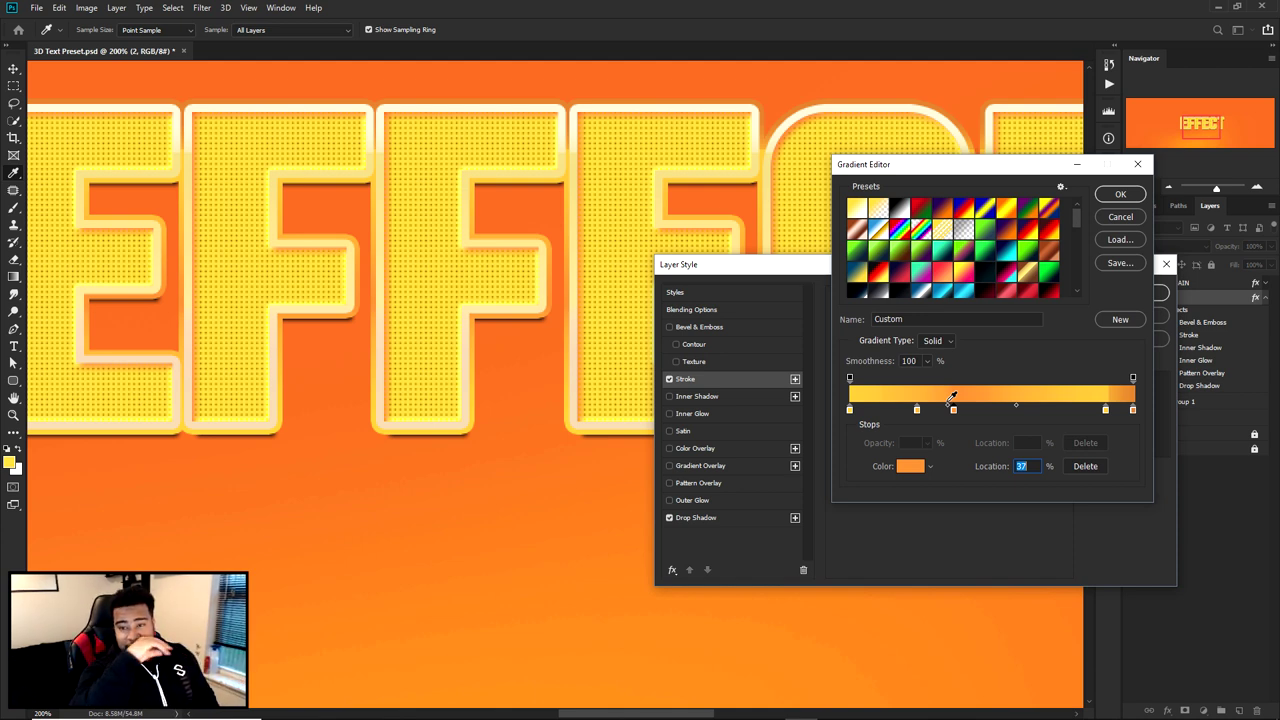
click(1106, 410)
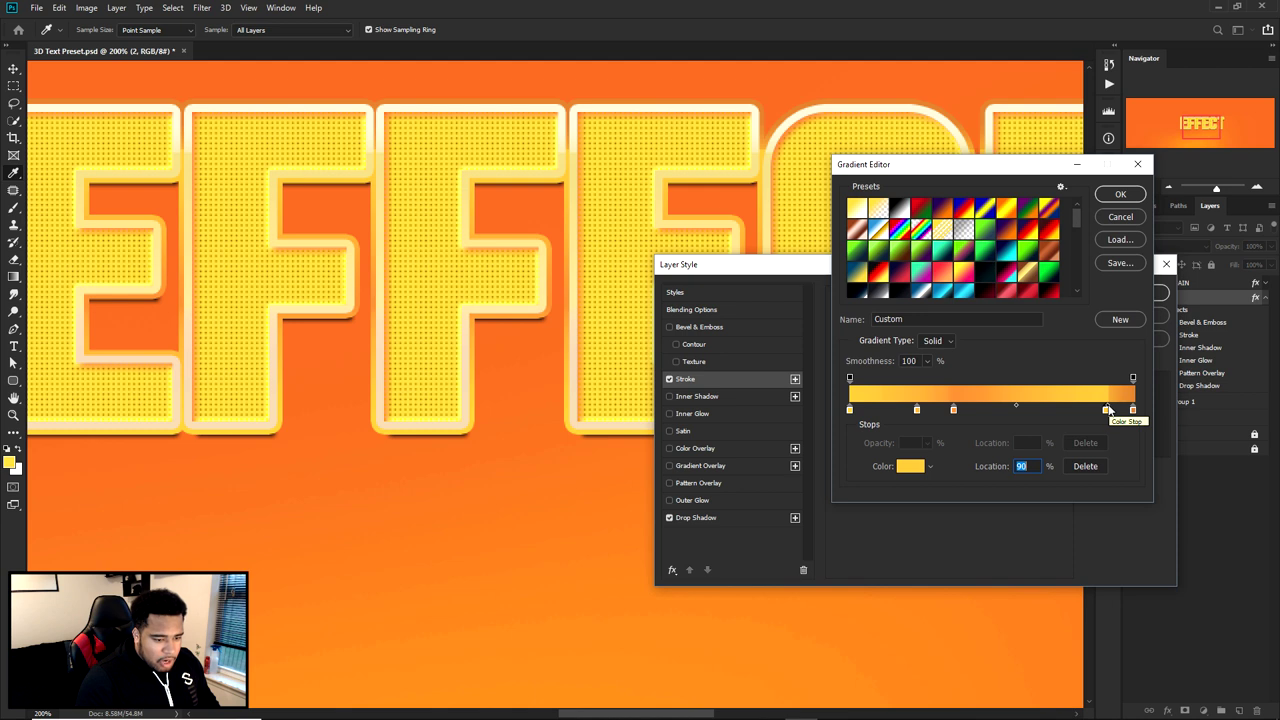
click(1133, 410)
click(1106, 410)
click(954, 410)
click(917, 410)
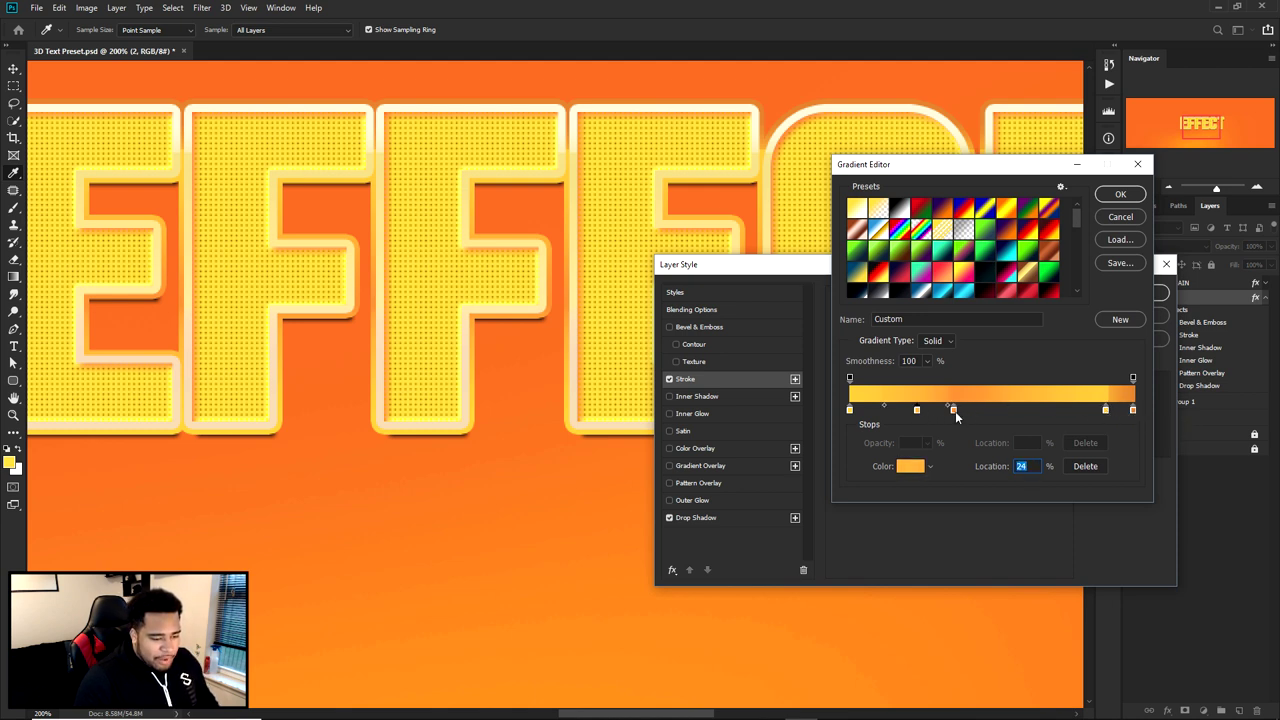
- Check the colors of the first four color stops in layer 2's Stroke gradient, leaving them unchanged
double_click(849, 410)
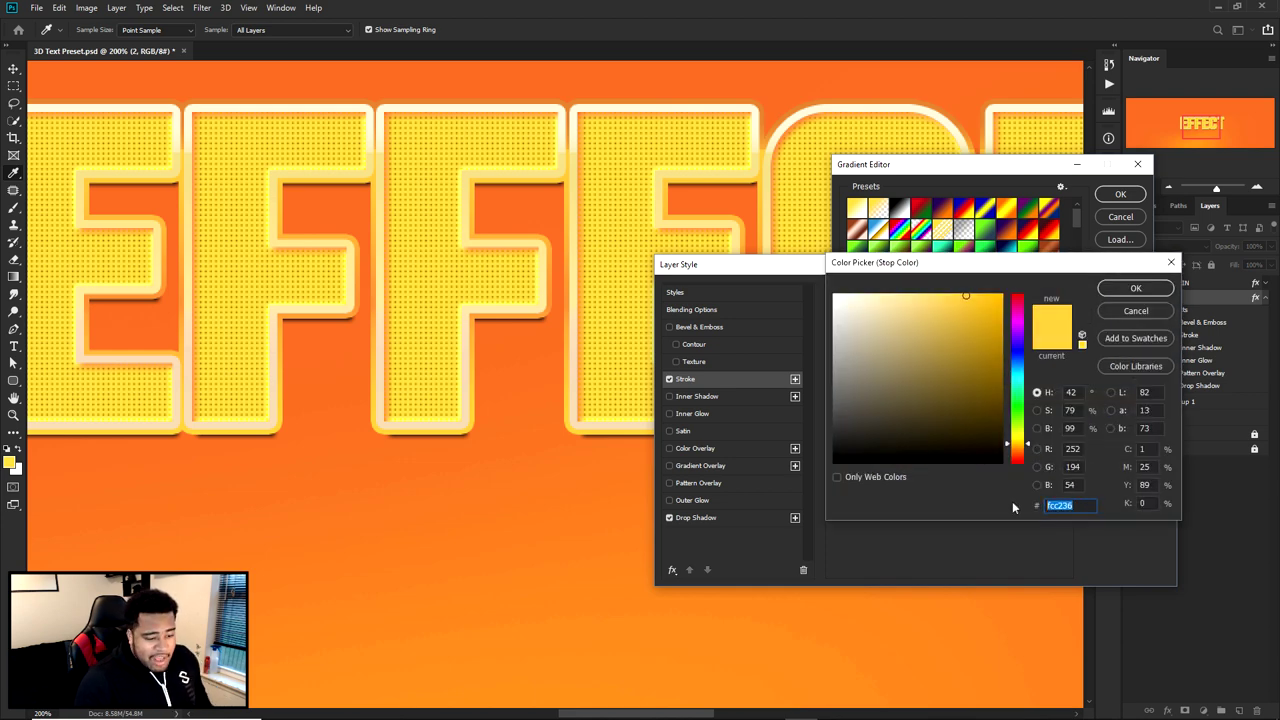
click(1136, 288)
click(917, 410)
double_click(917, 410)
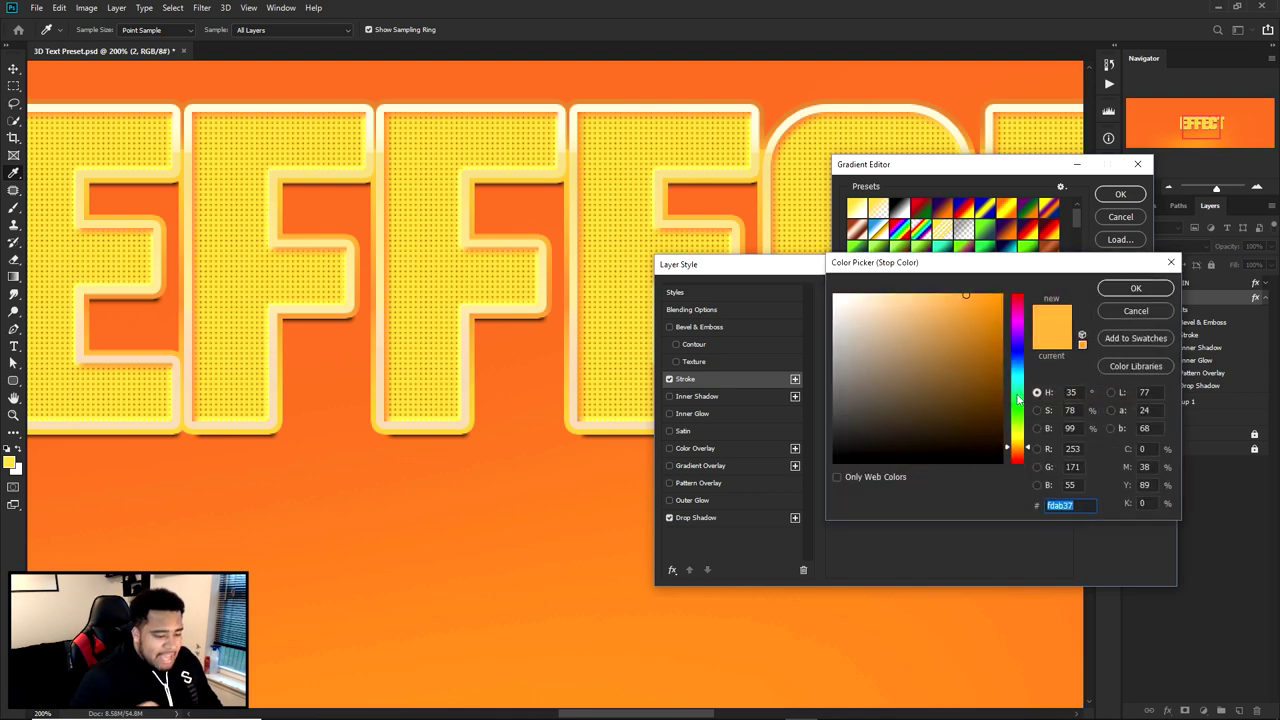
click(1136, 311)
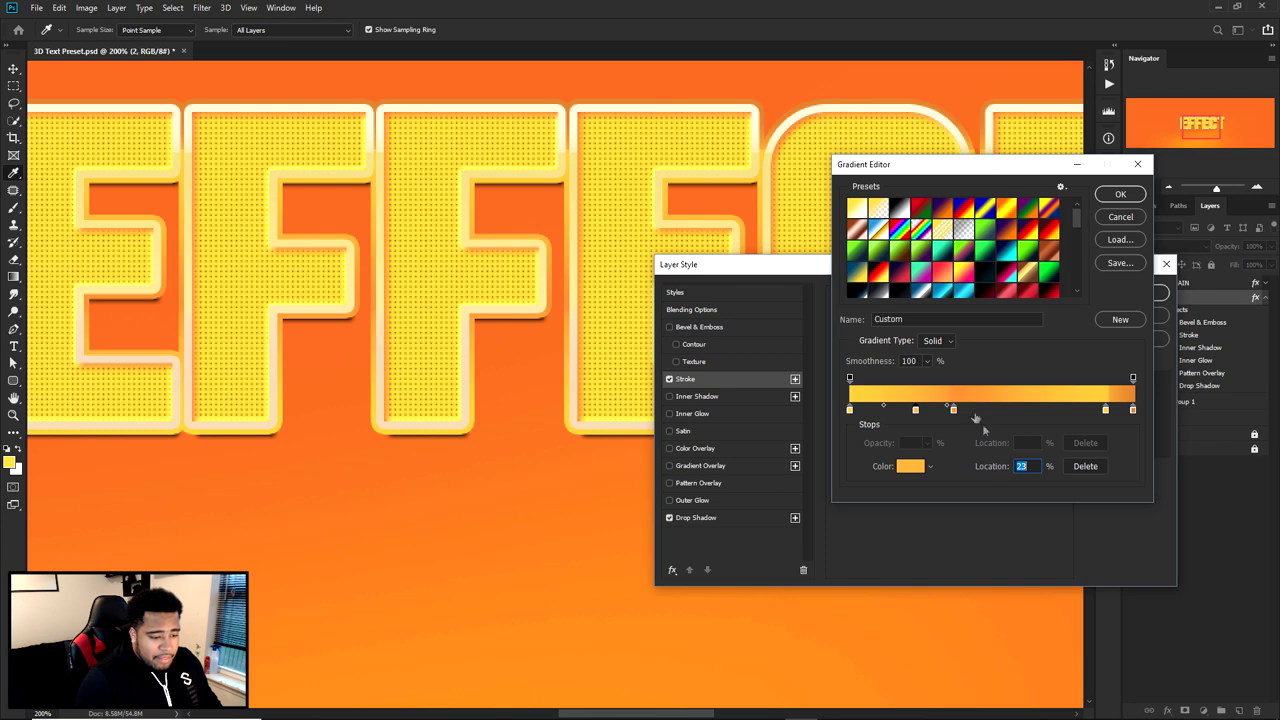
double_click(953, 409)
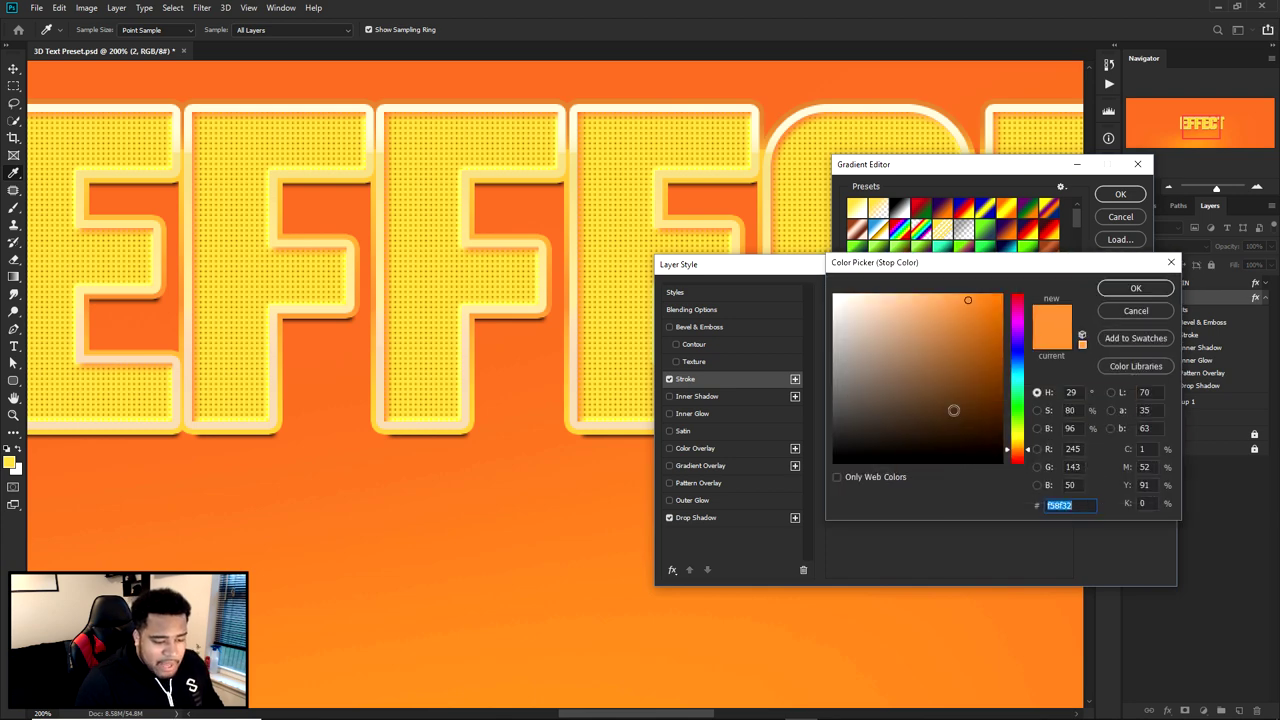
click(1136, 311)
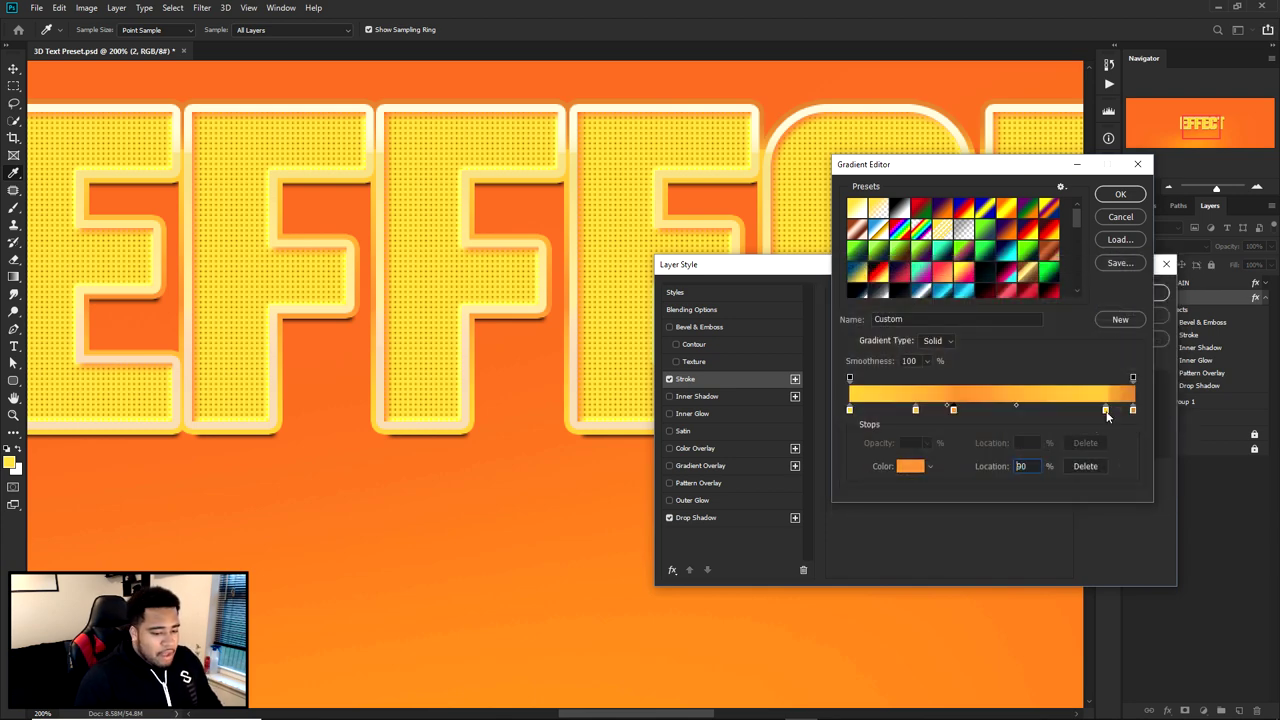
double_click(1107, 410)
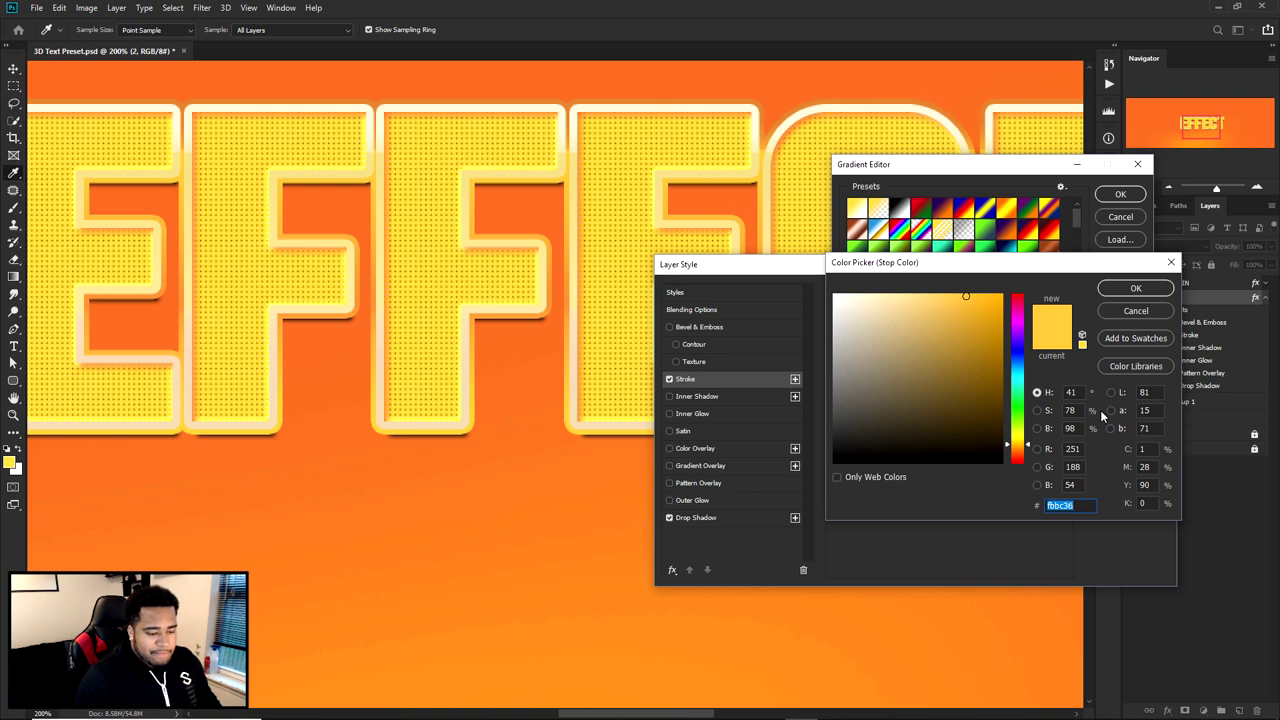
click(1134, 311)
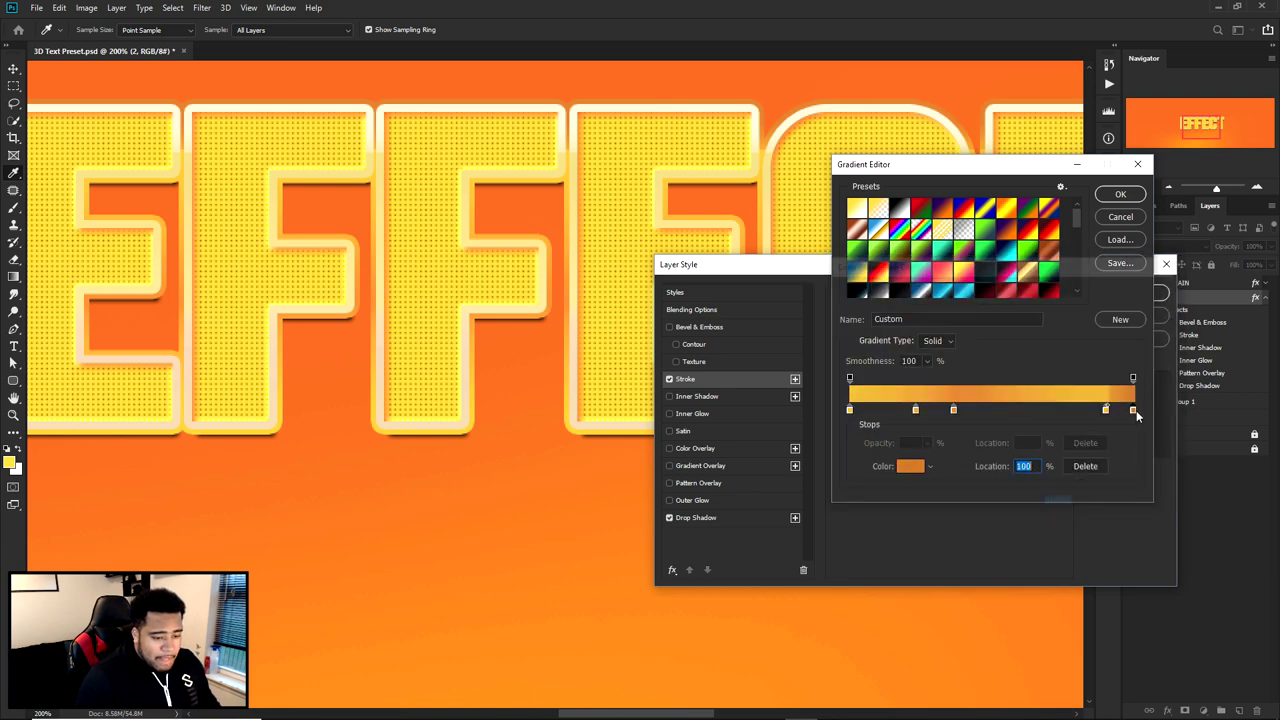
- Recolor the Stroke gradient's end stop to light blue 2dbbde and the 90% stop to blue 3697fb
double_click(1136, 410)
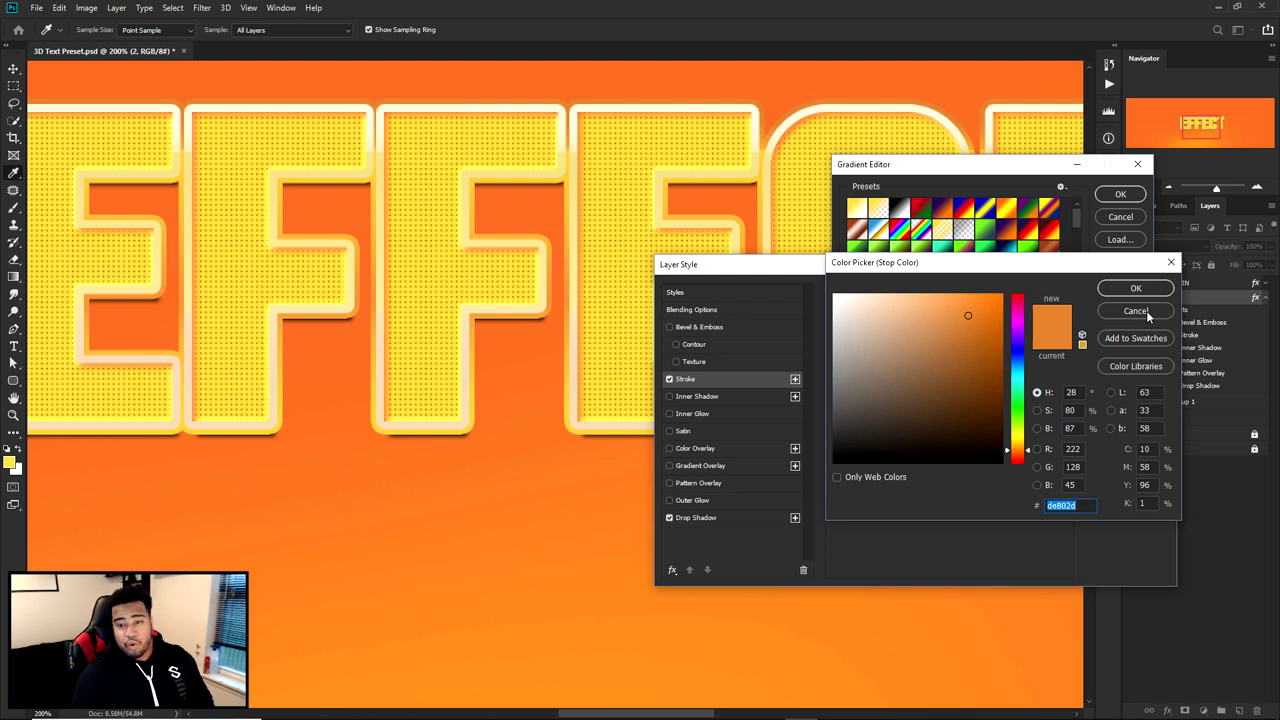
click(1017, 316)
drag(1017, 316, 1013, 375)
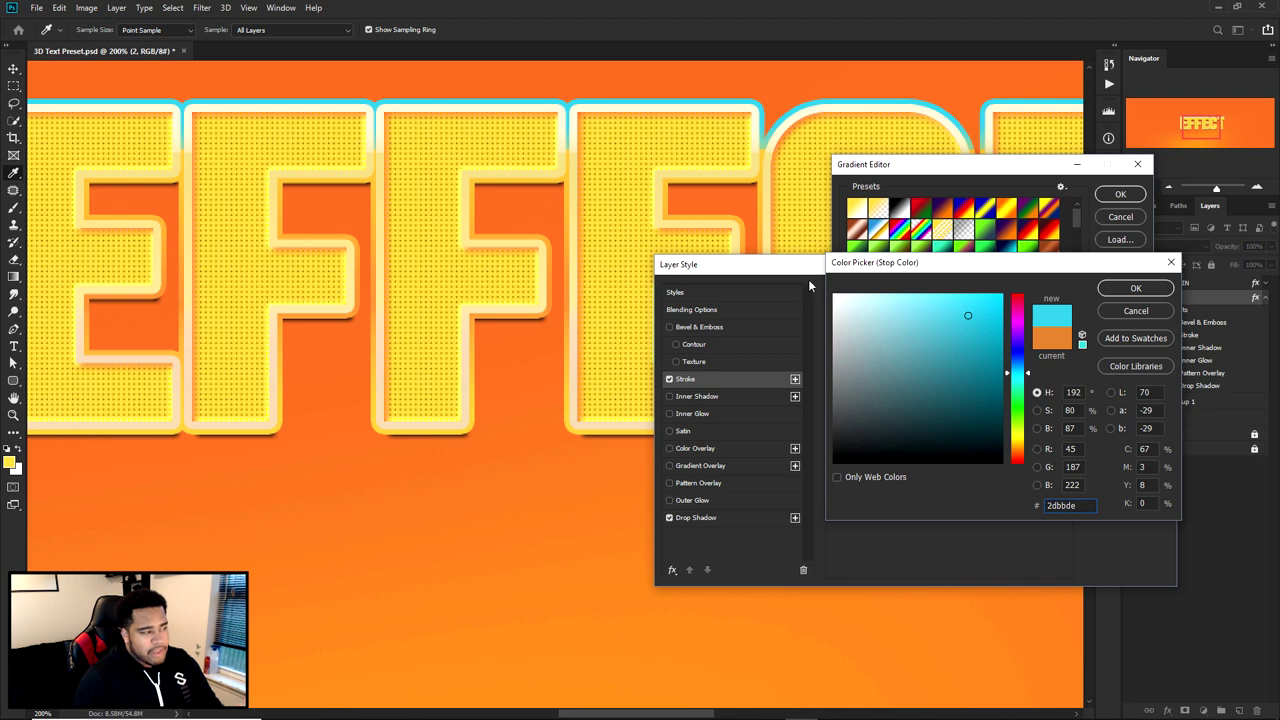
click(1136, 288)
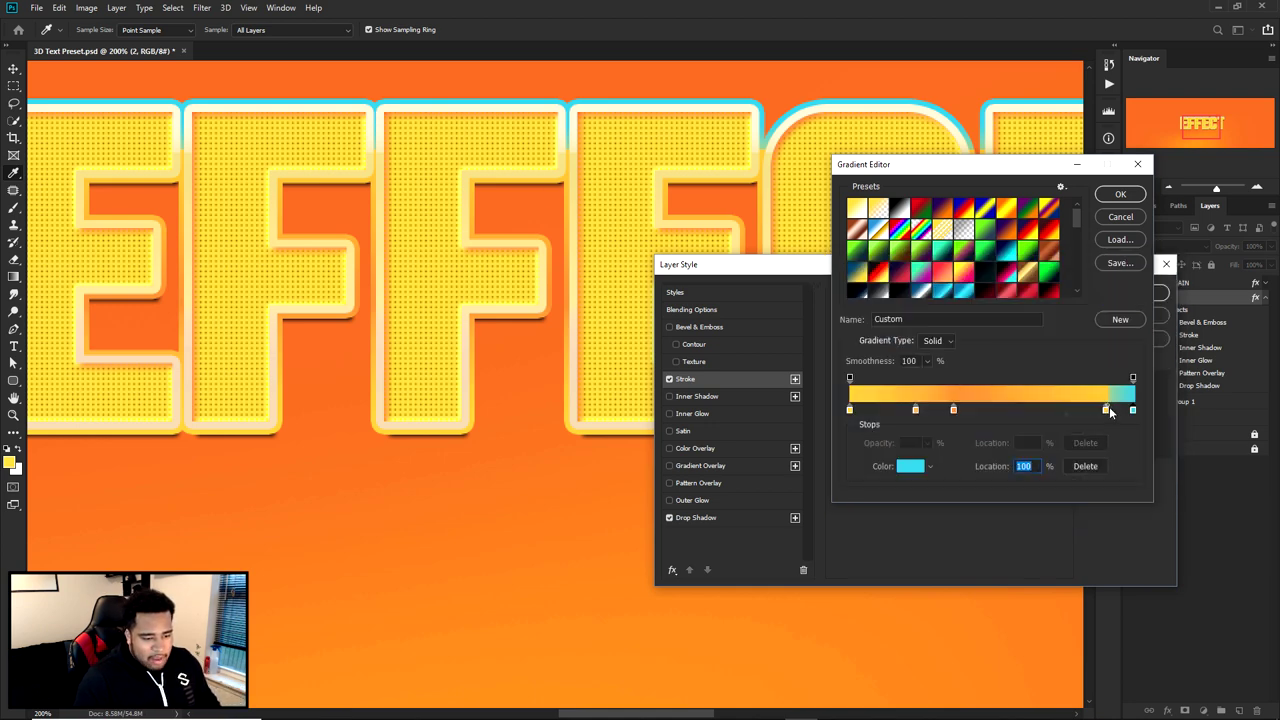
double_click(1106, 409)
text(3697fb)
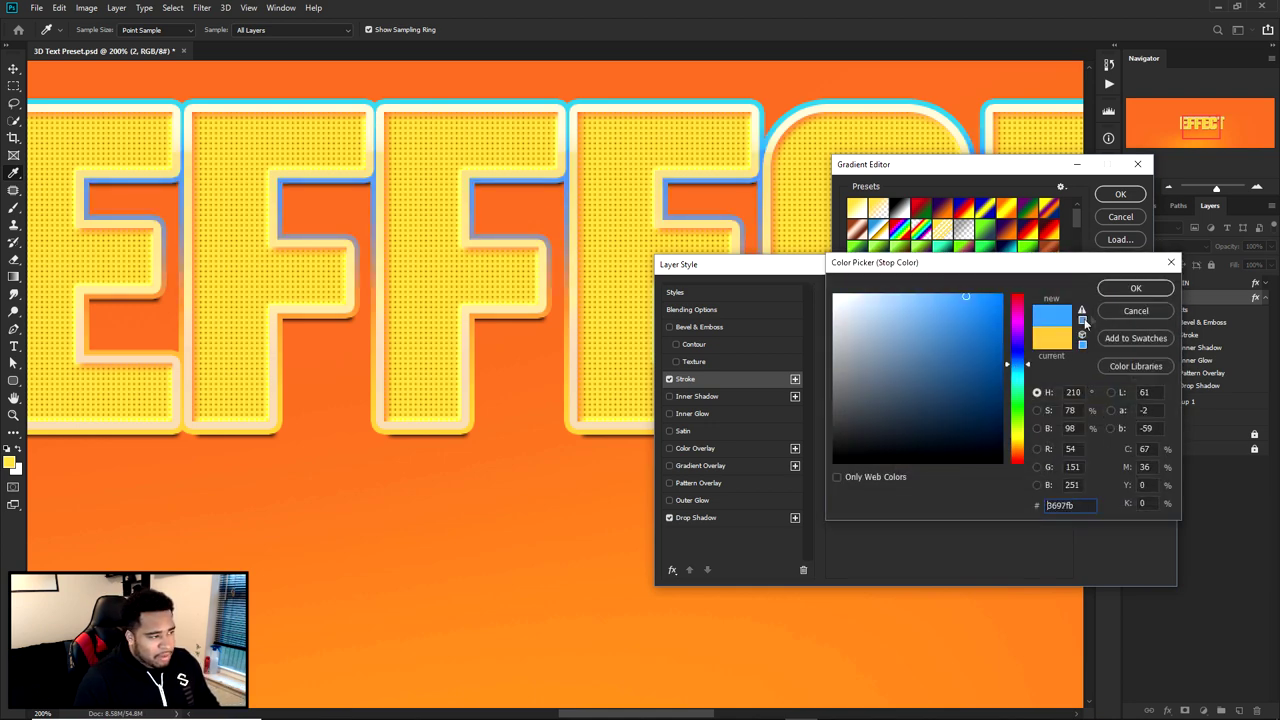
key(Return)
- Recolor the Stroke gradient's 37% stop to blue 32a5f5 and change the 23% stop to a blue as well
double_click(958, 410)
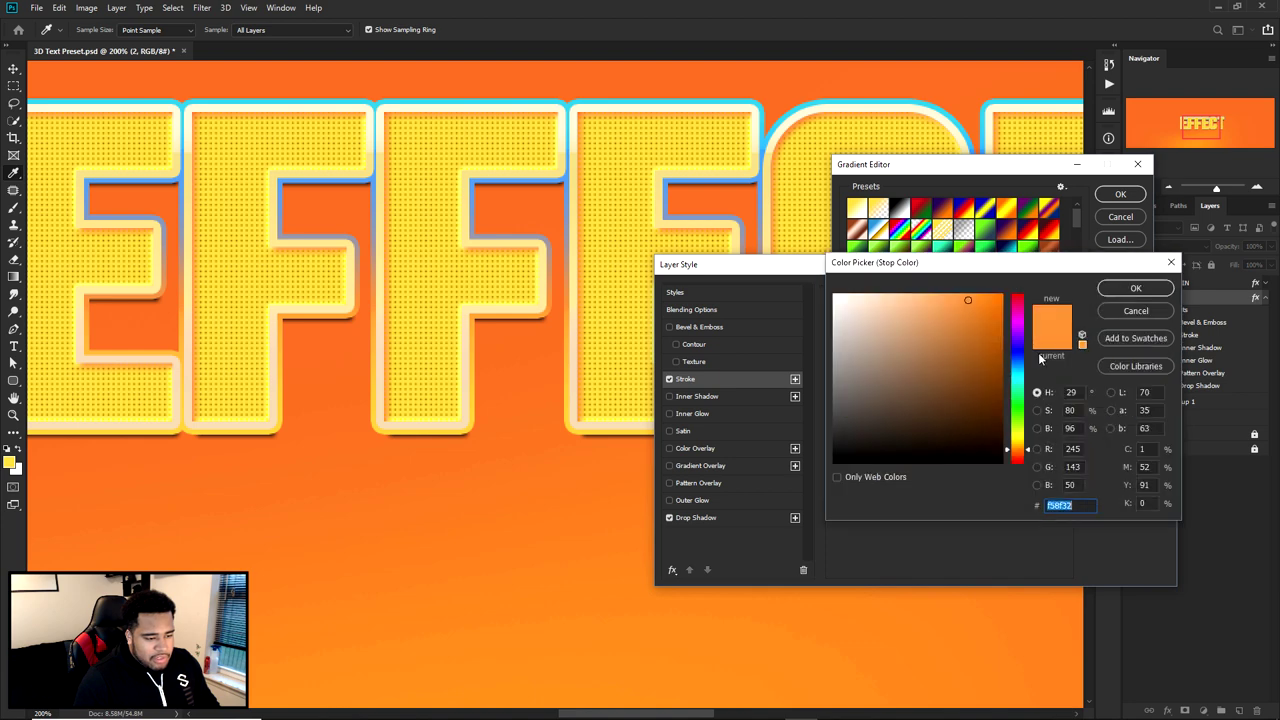
click(1015, 368)
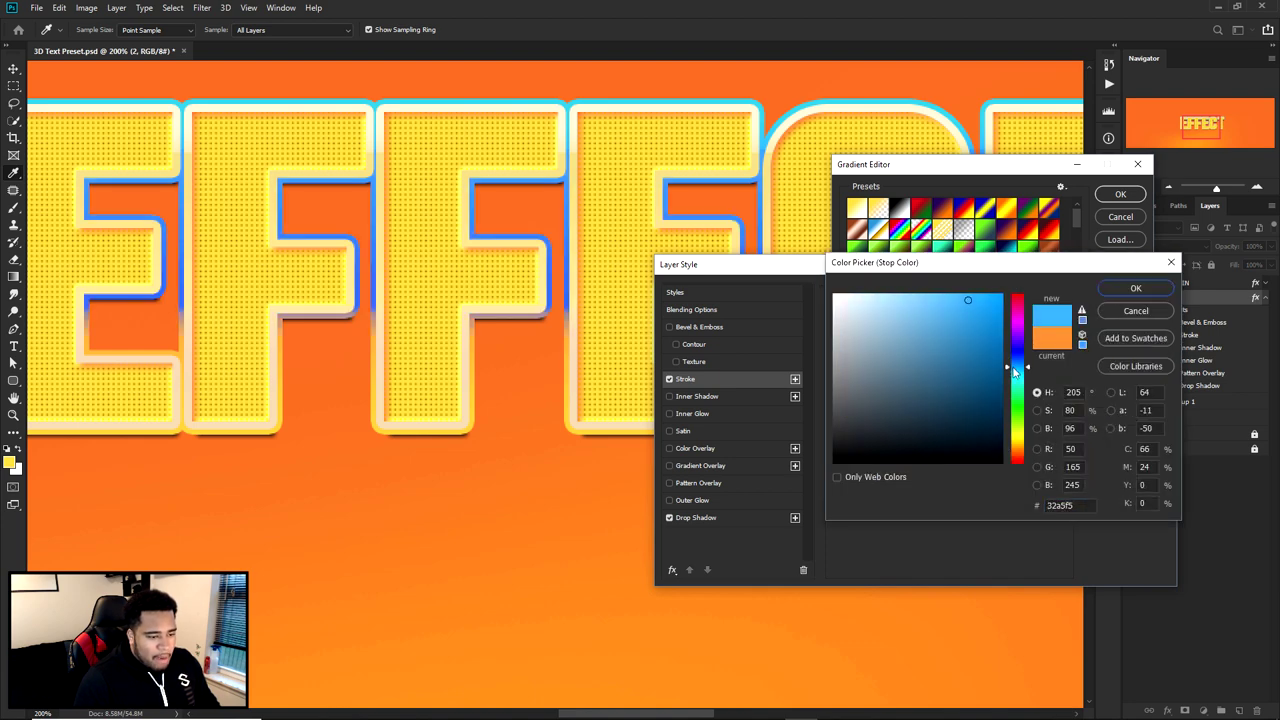
key(Return)
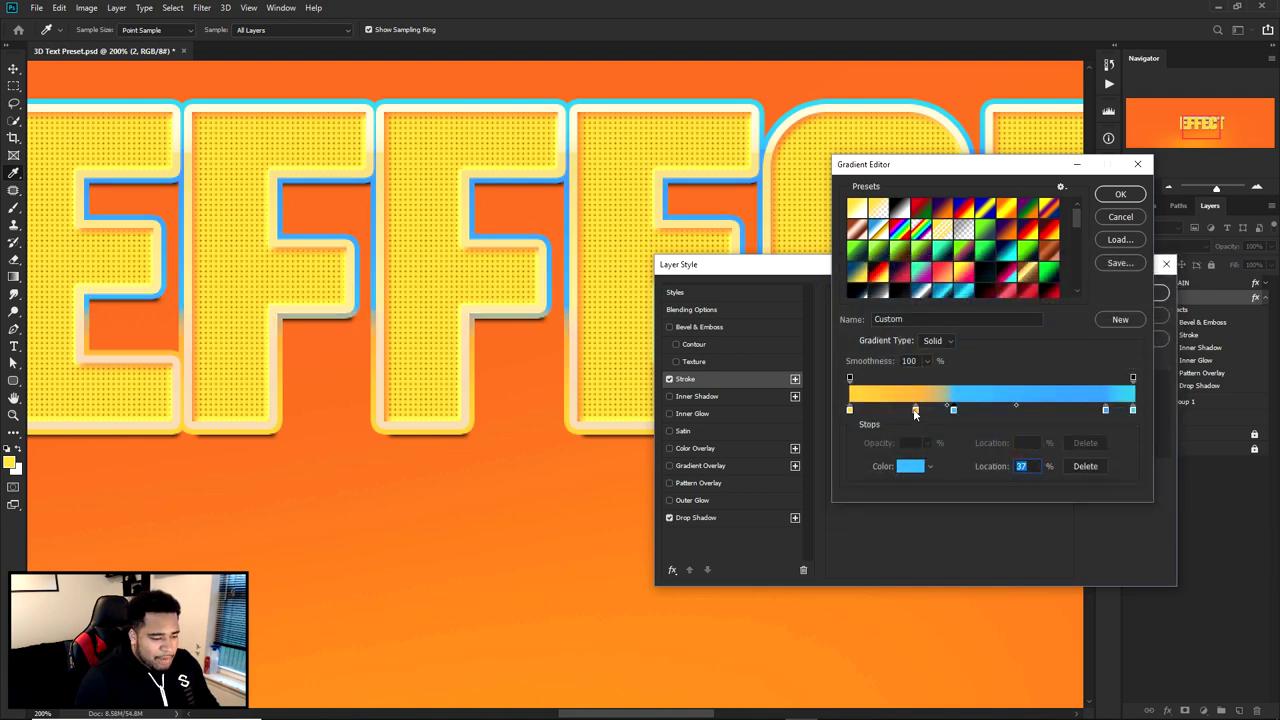
double_click(915, 410)
click(1015, 368)
key(Return)
- Recolor the gradient's first stop to blue 3685fc, apply the layer style, and look at the blue-outlined text as a whole
double_click(850, 410)
click(1015, 364)
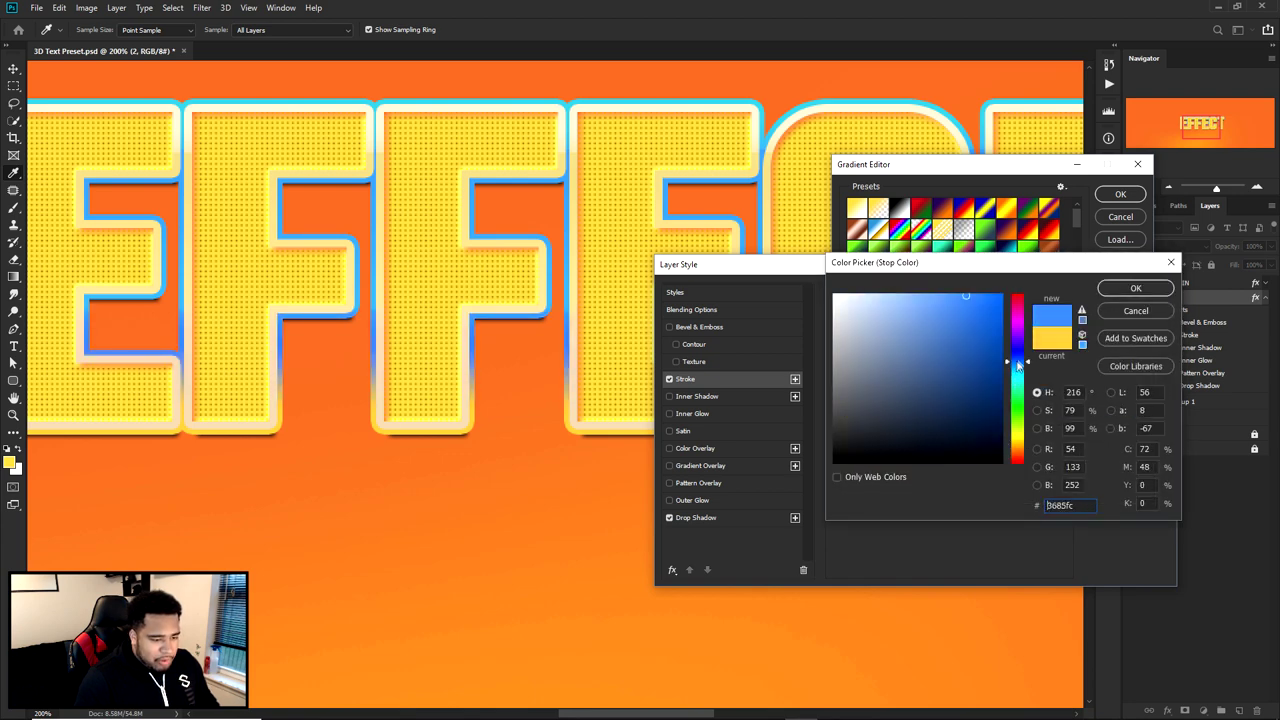
click(1133, 289)
click(1120, 194)
click(1127, 294)
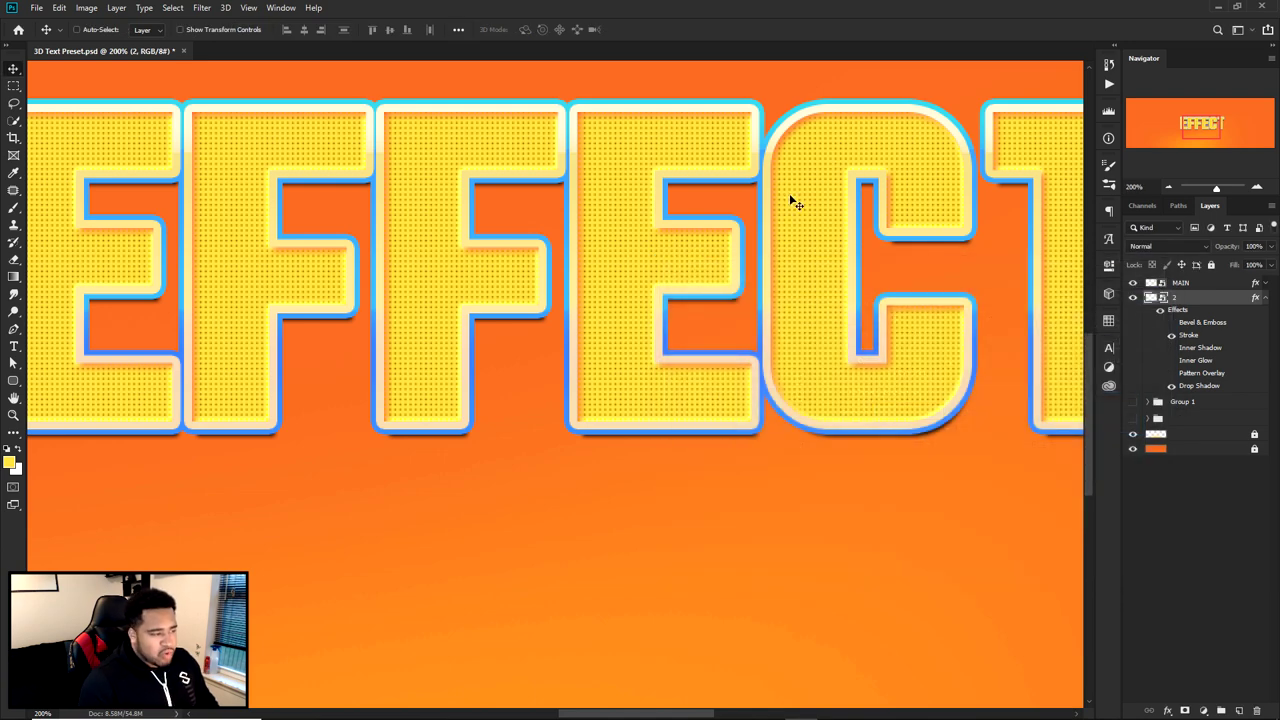
scroll(795, 203, down, 3)
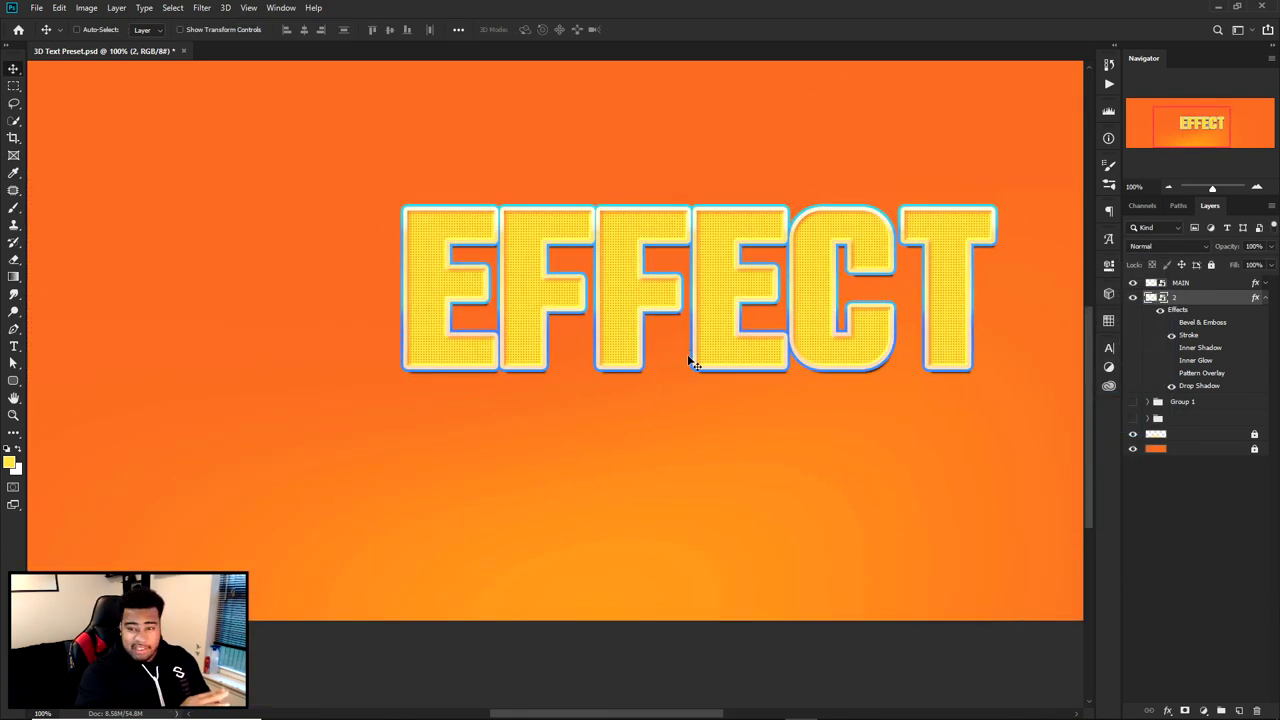
drag(689, 361, 689, 363)
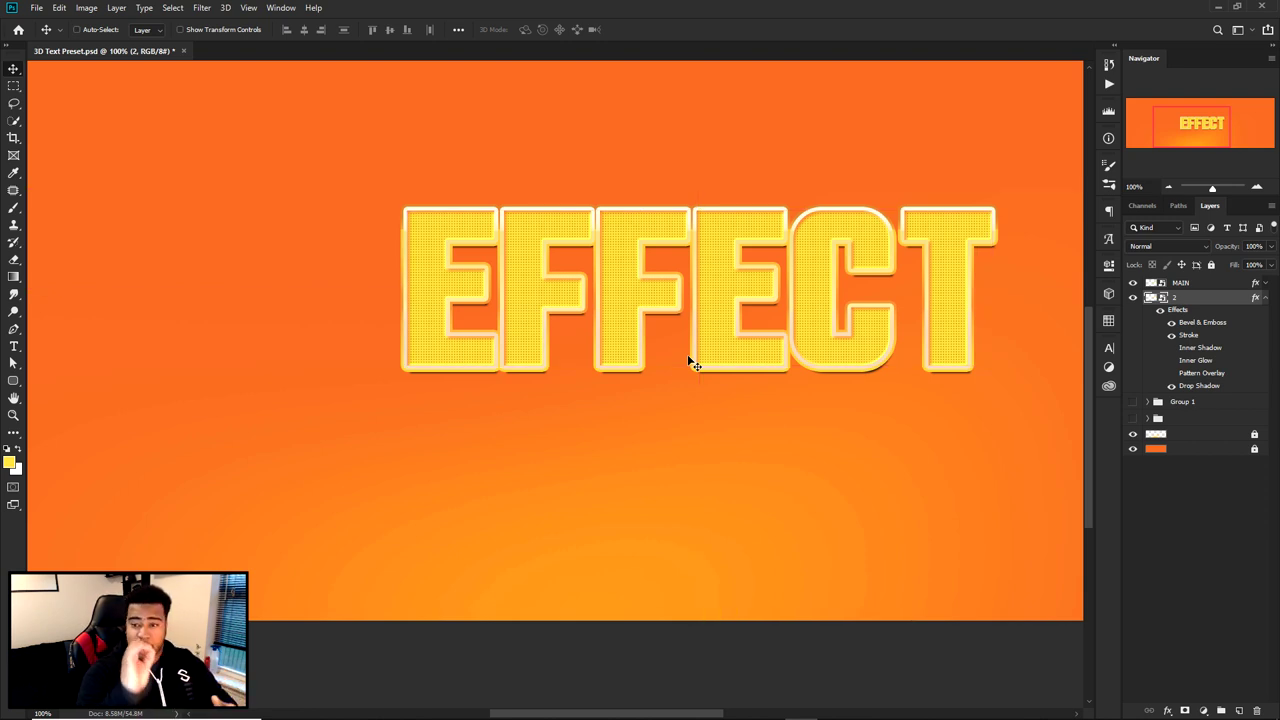
- Check layer 2's Drop Shadow angle, distance, spread and size settings against the shadow edge, leaving them unchanged
double_click(1196, 386)
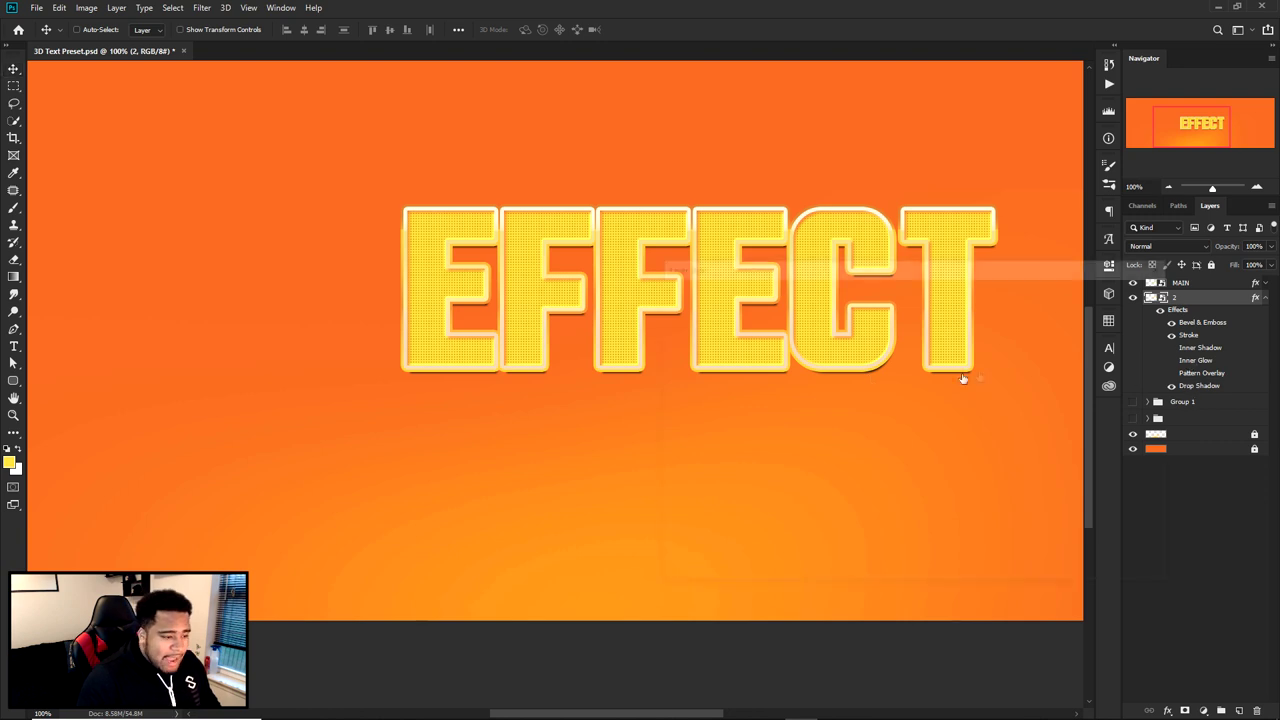
click(976, 375)
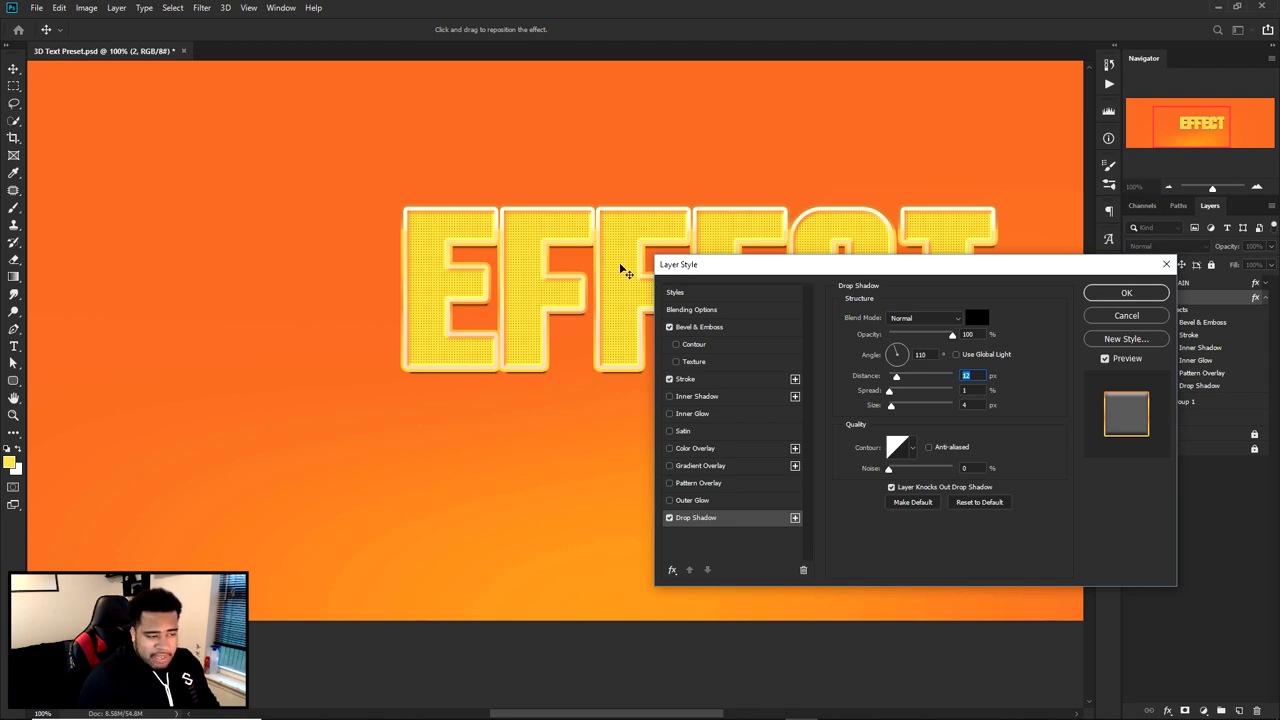
click(1126, 292)
scroll(597, 374, up, 6)
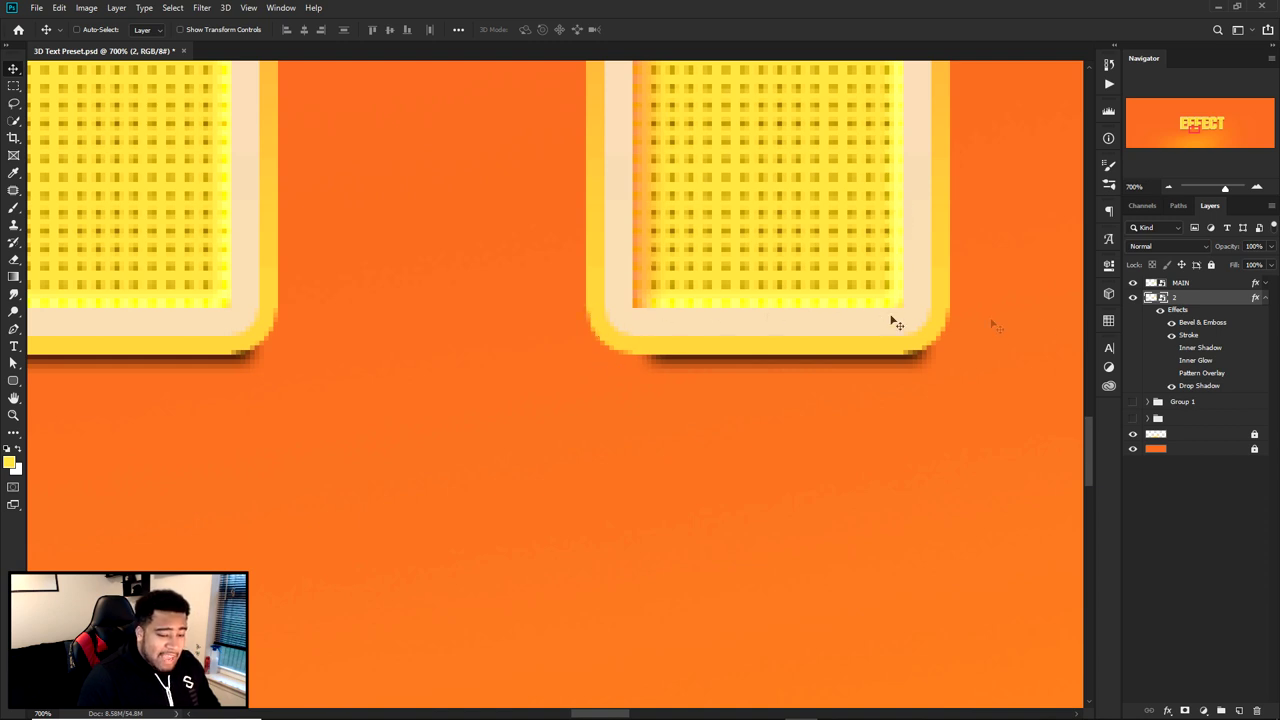
double_click(1199, 385)
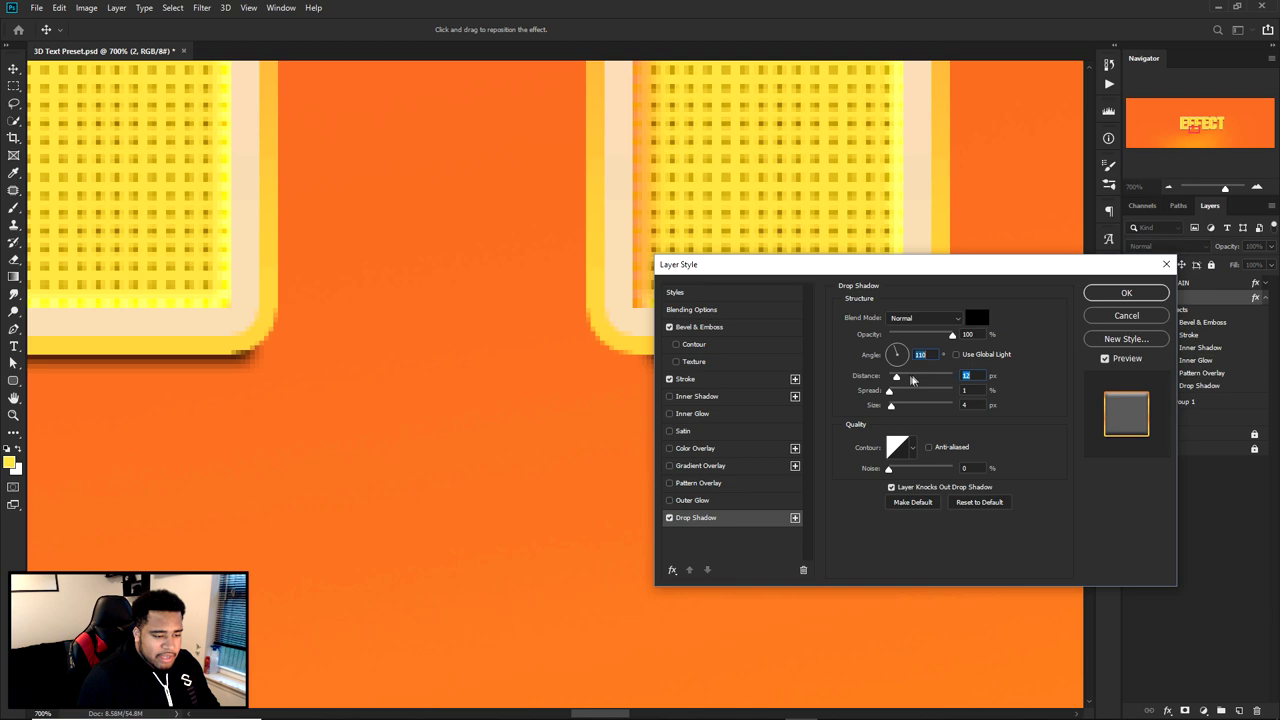
key(Tab)
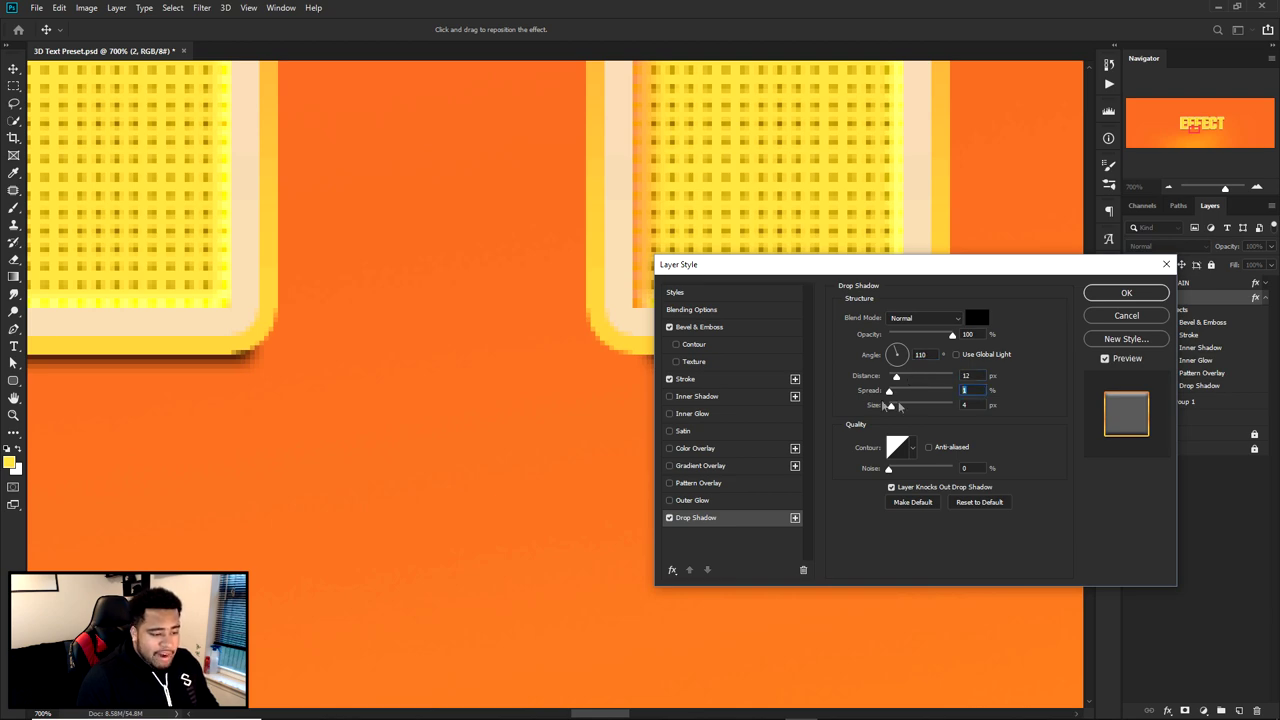
key(Tab)
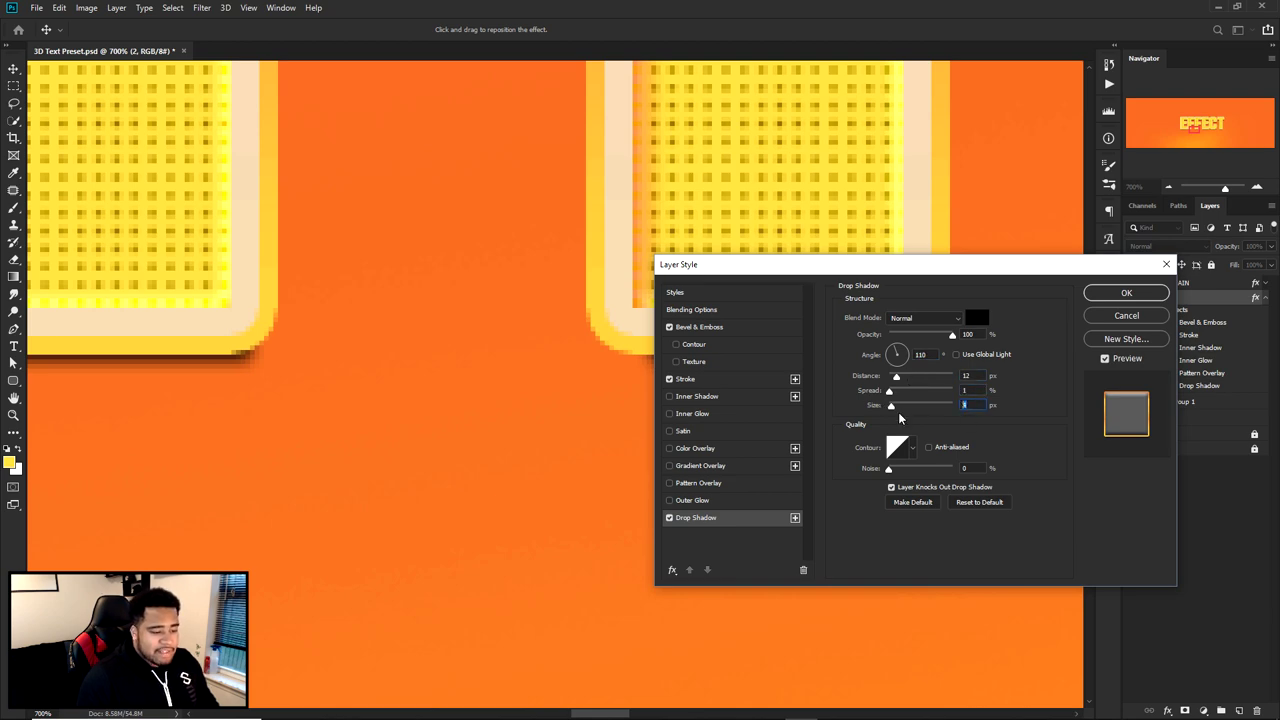
click(1130, 316)
- Duplicate layer 2 and rename the lower of the two layers to 3
scroll(877, 349, down, 5)
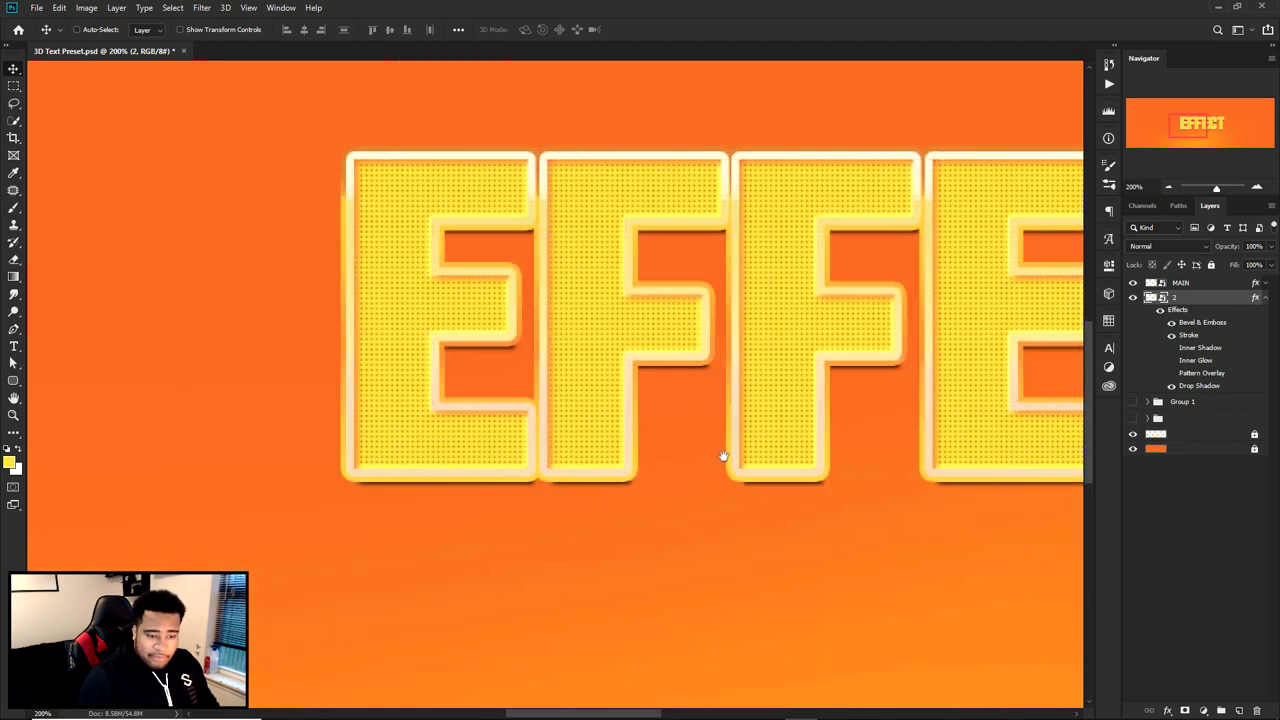
drag(723, 456, 683, 456)
click(1265, 297)
key(ctrl+j)
double_click(1182, 313)
text(3)
key(Return)
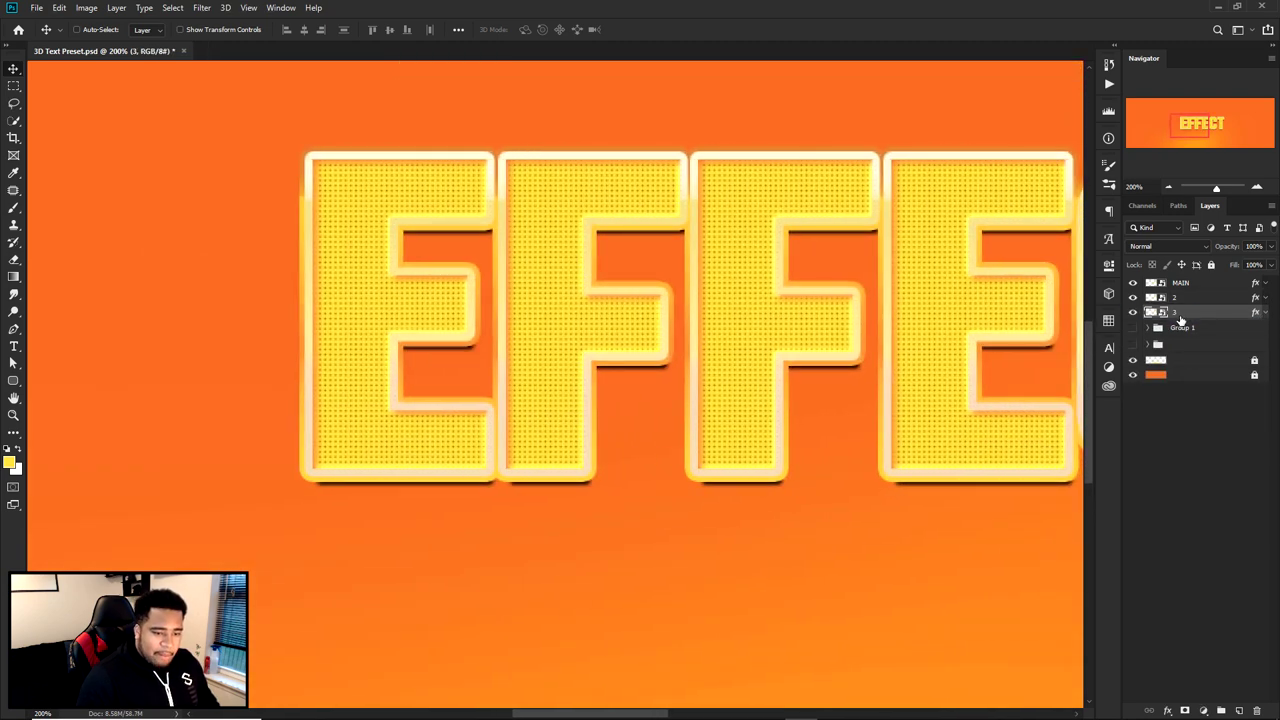
- Apply the saved style preset with the dark red gradient stroke and soft drop shadow to layer 3
click(1265, 313)
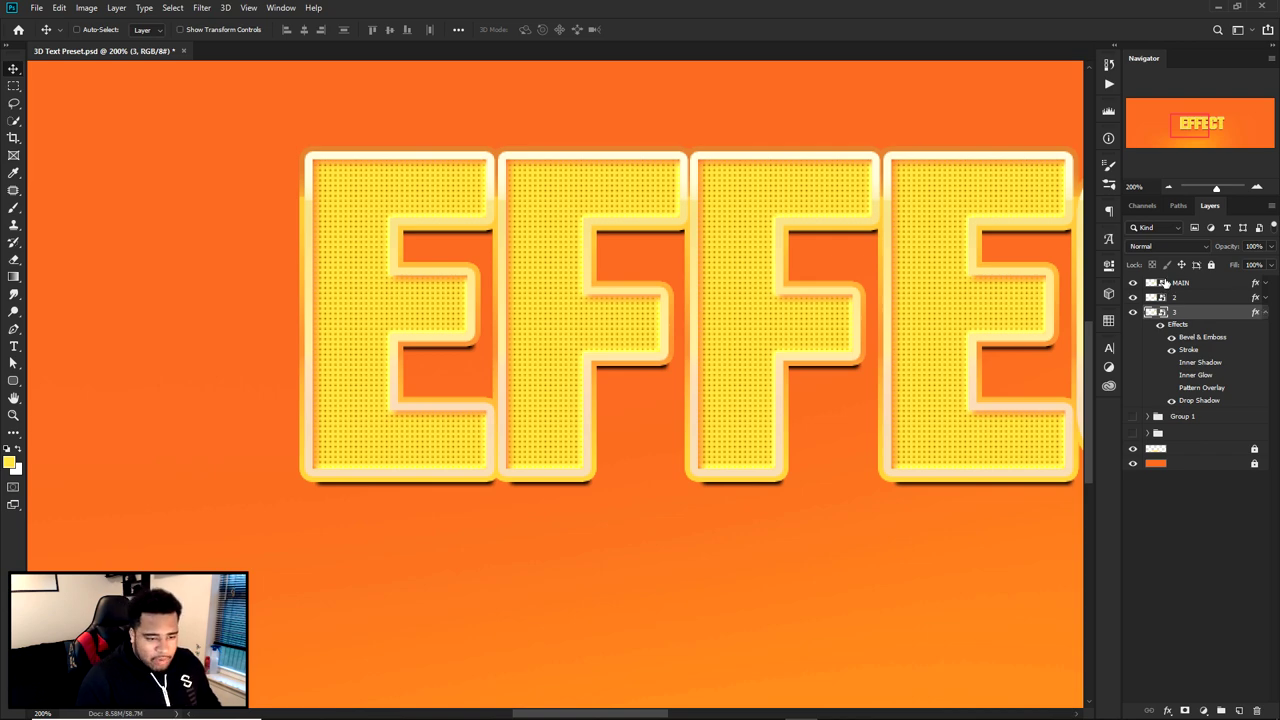
double_click(1200, 315)
click(686, 291)
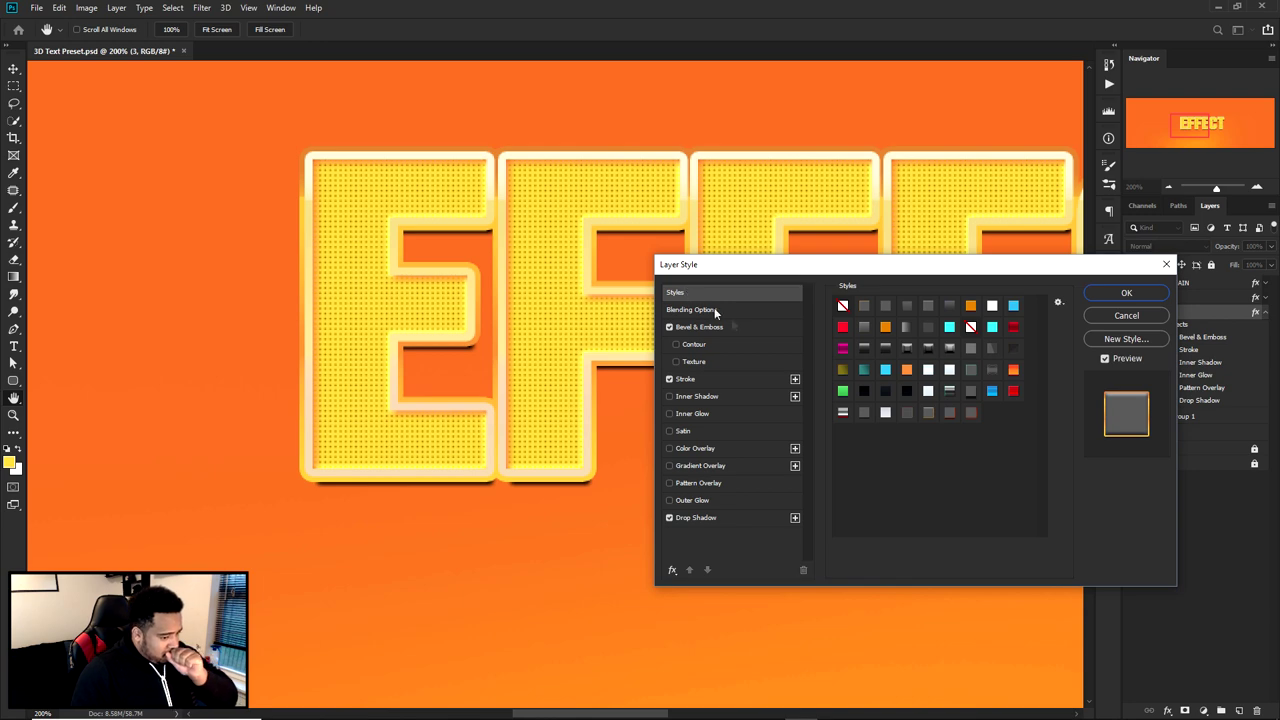
click(949, 412)
click(1143, 296)
- Compare the text with and without layer 3's Stroke and Drop Shadow, keeping both effects visible
key(v)
key(ctrl+0)
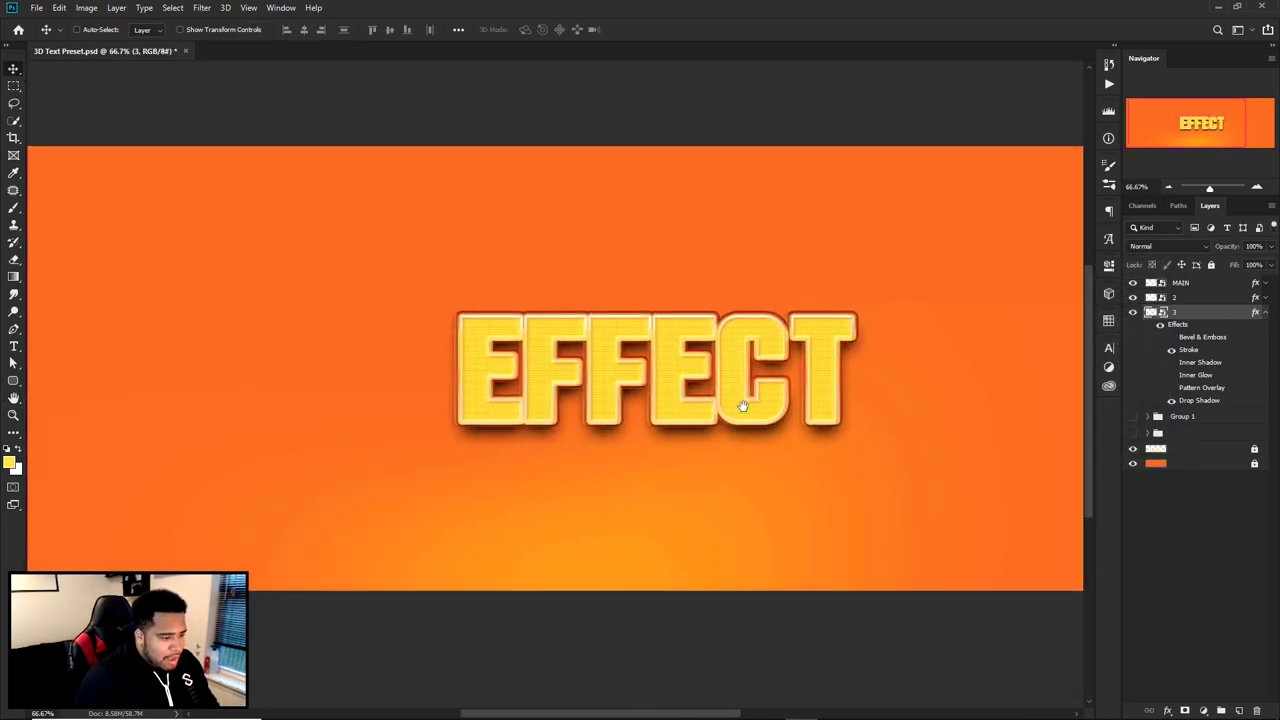
scroll(690, 412, up, 2)
drag(634, 420, 717, 446)
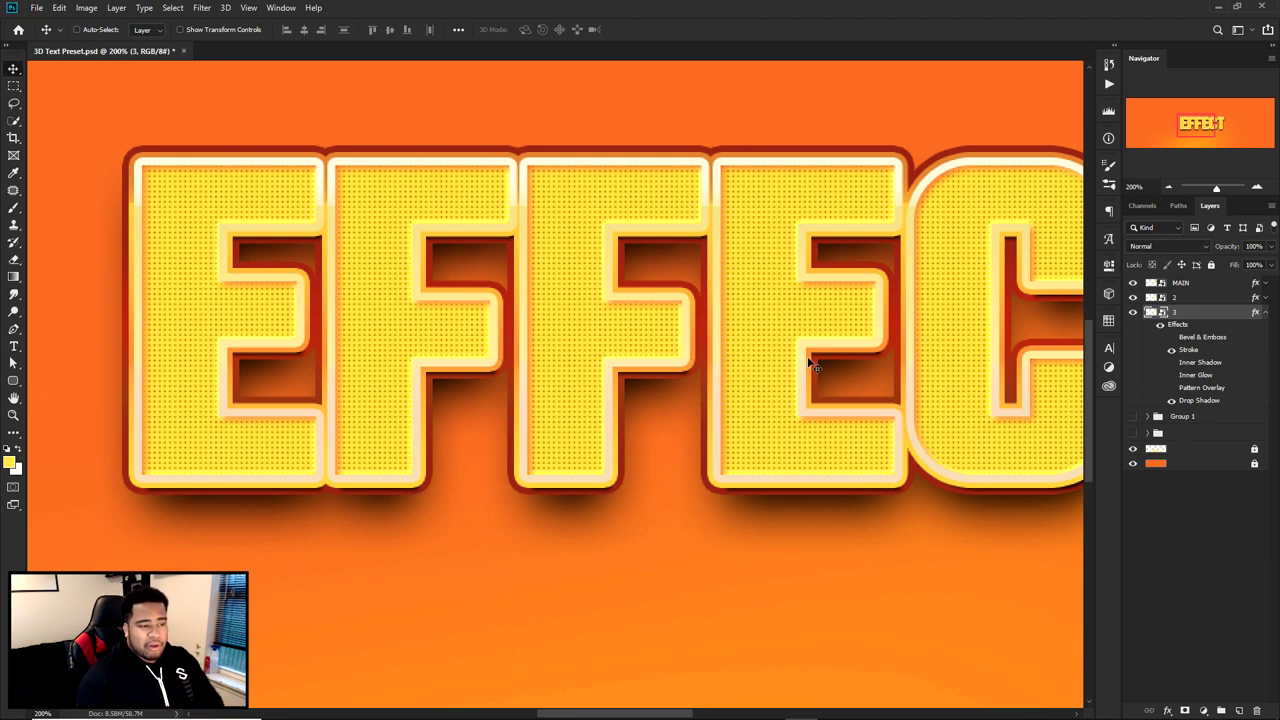
click(1173, 352)
click(1173, 352)
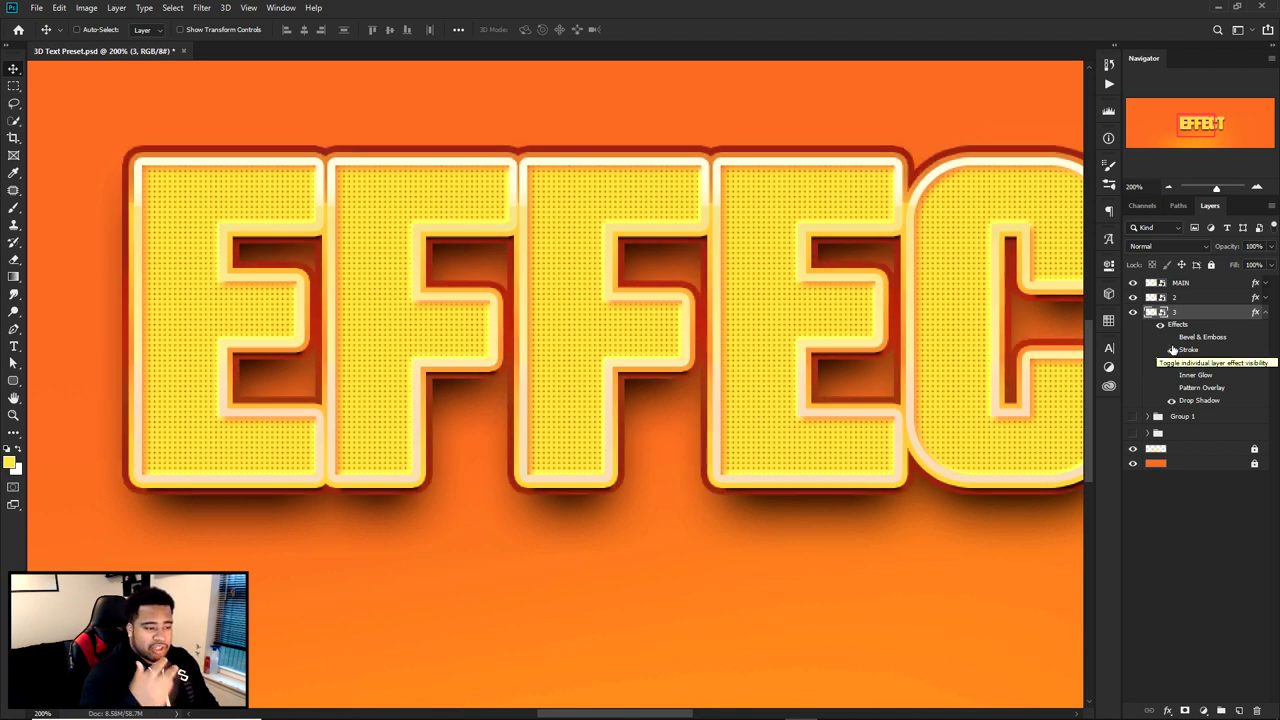
click(1172, 401)
click(1172, 401)
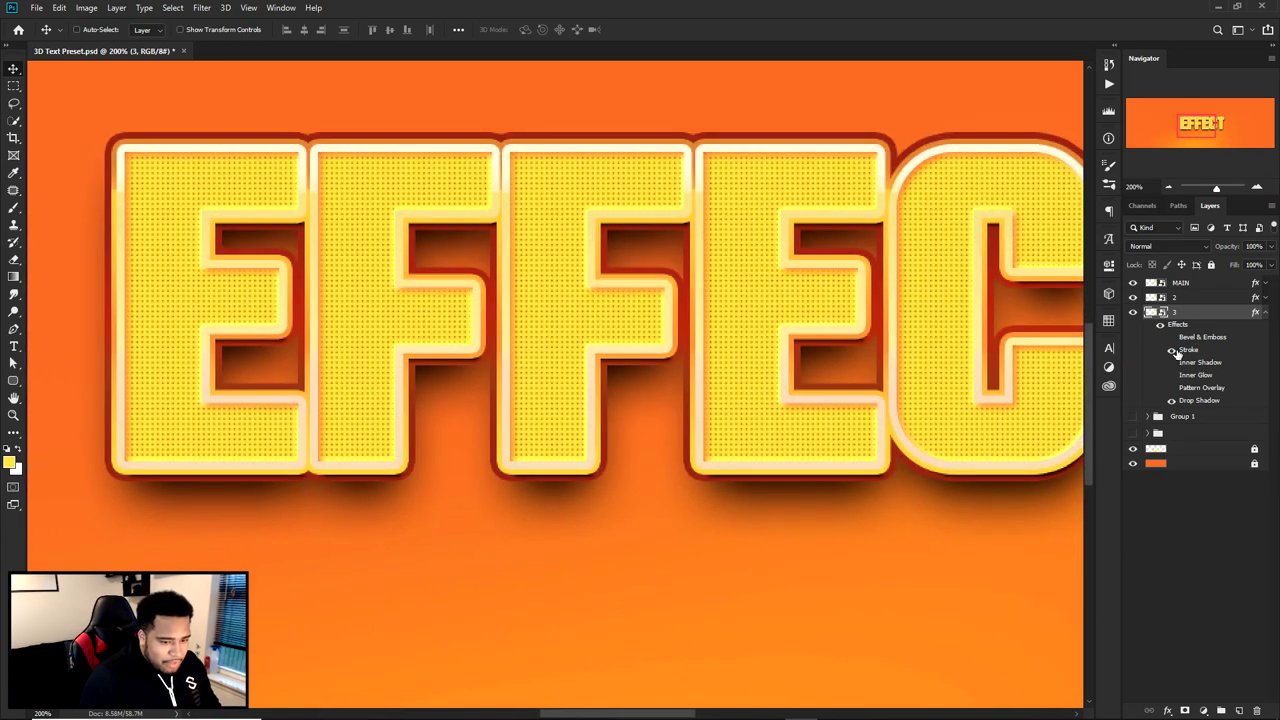
- Open layer 3's Stroke gradient for editing and inspect the position of its color stops
double_click(1187, 350)
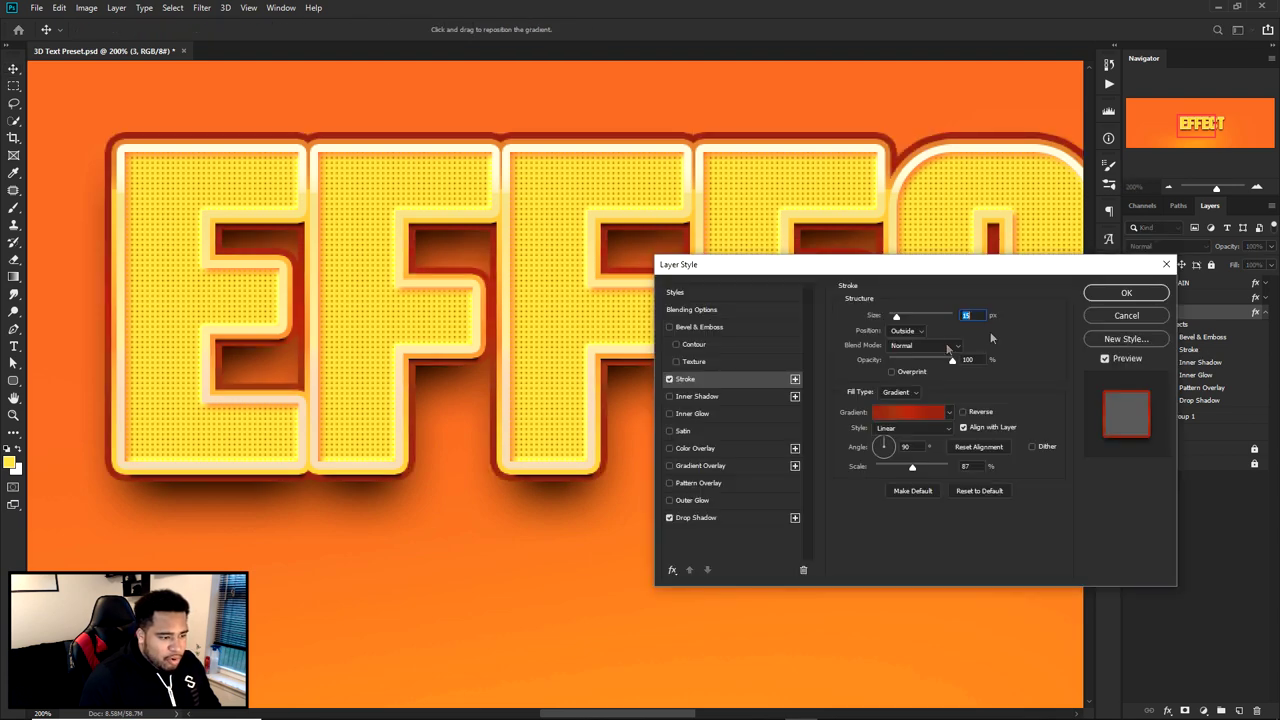
click(914, 418)
click(916, 409)
click(981, 409)
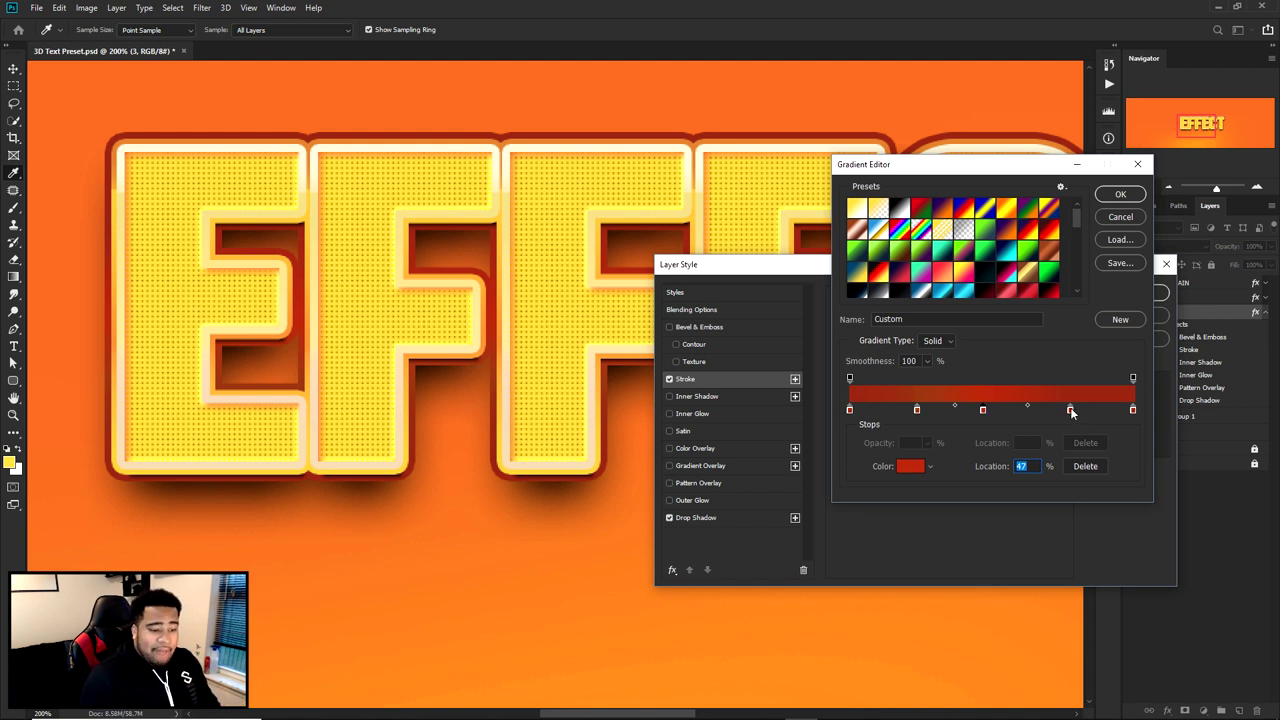
click(917, 410)
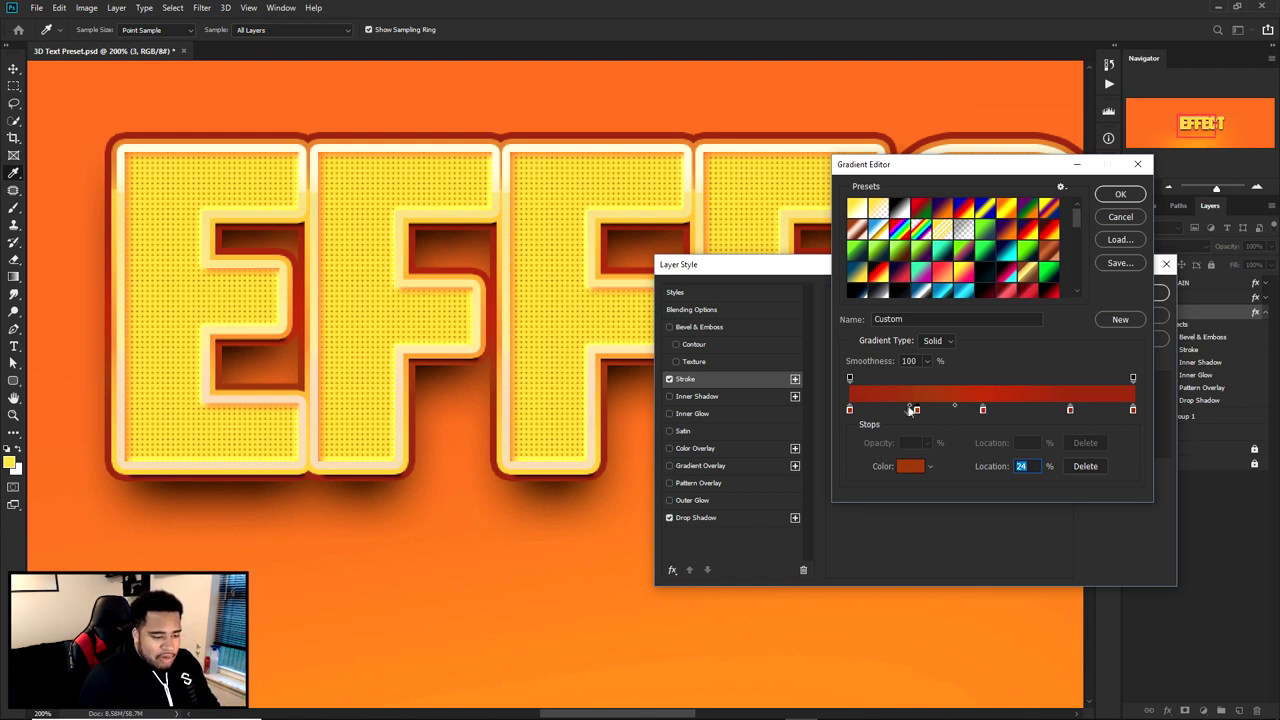
click(1069, 409)
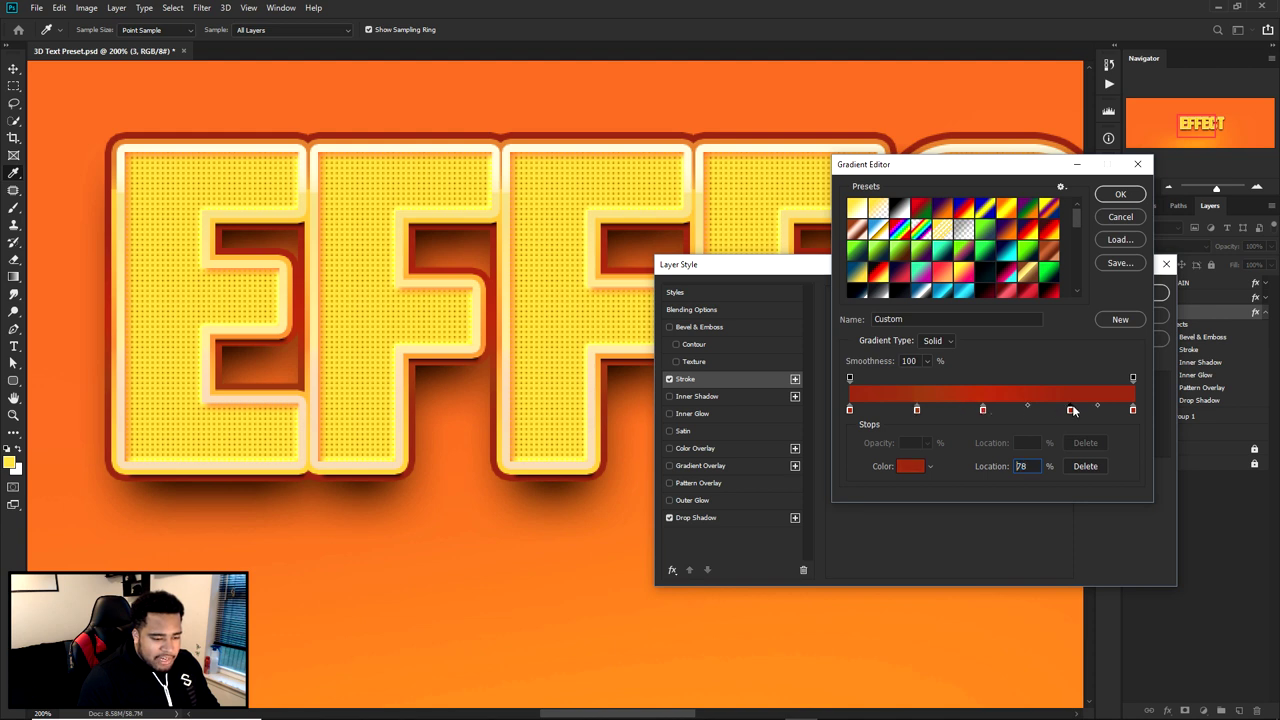
click(917, 409)
- Check the hex color of each stop in layer 3's Stroke gradient, from the first stop to the last
double_click(850, 410)
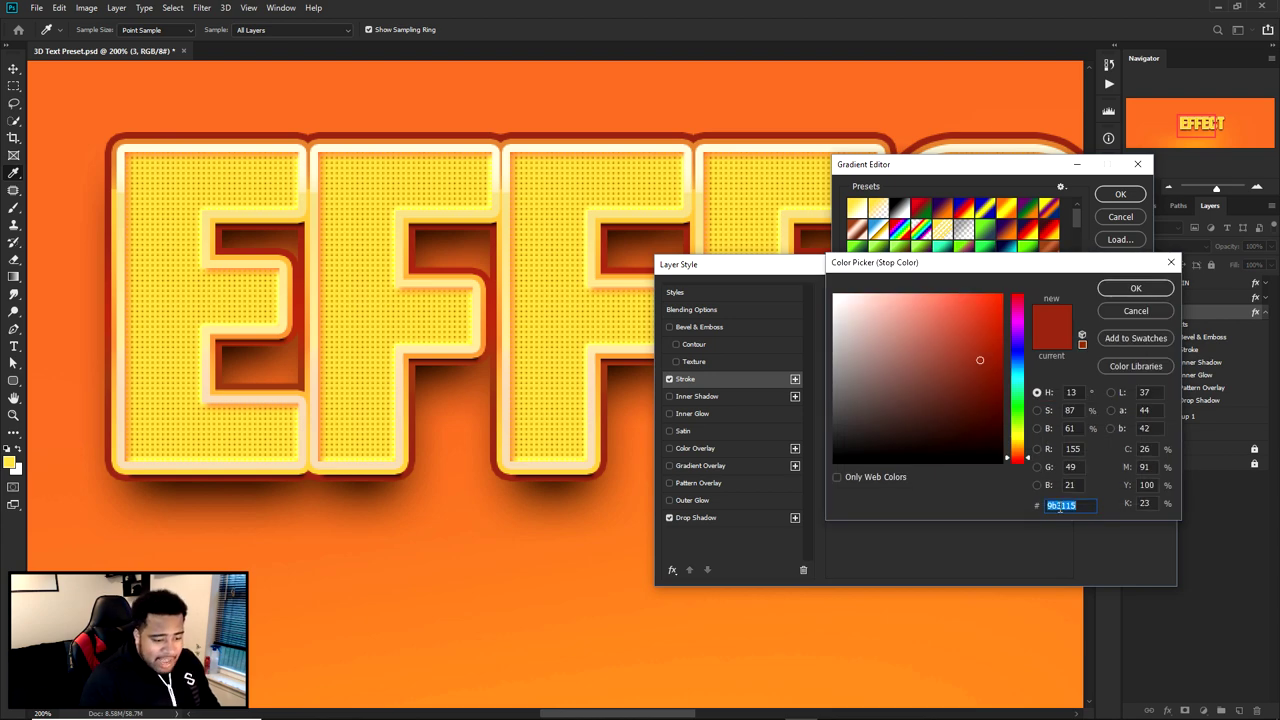
click(1135, 311)
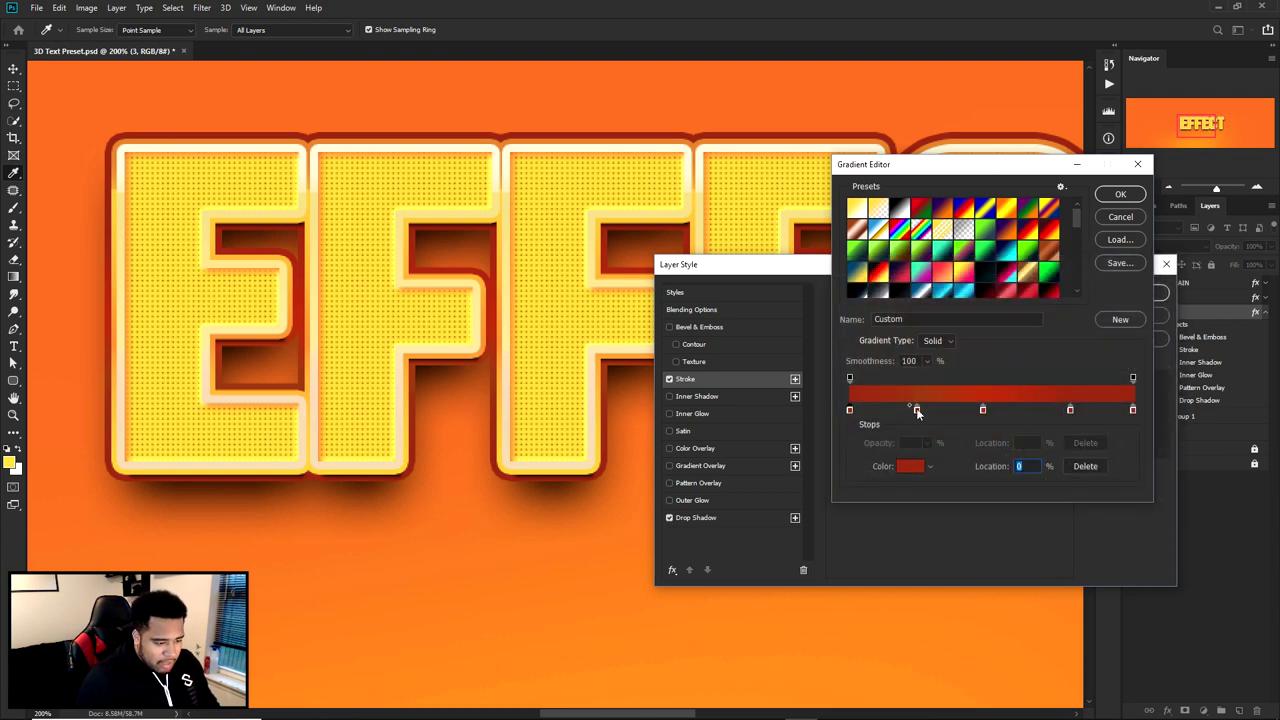
double_click(916, 408)
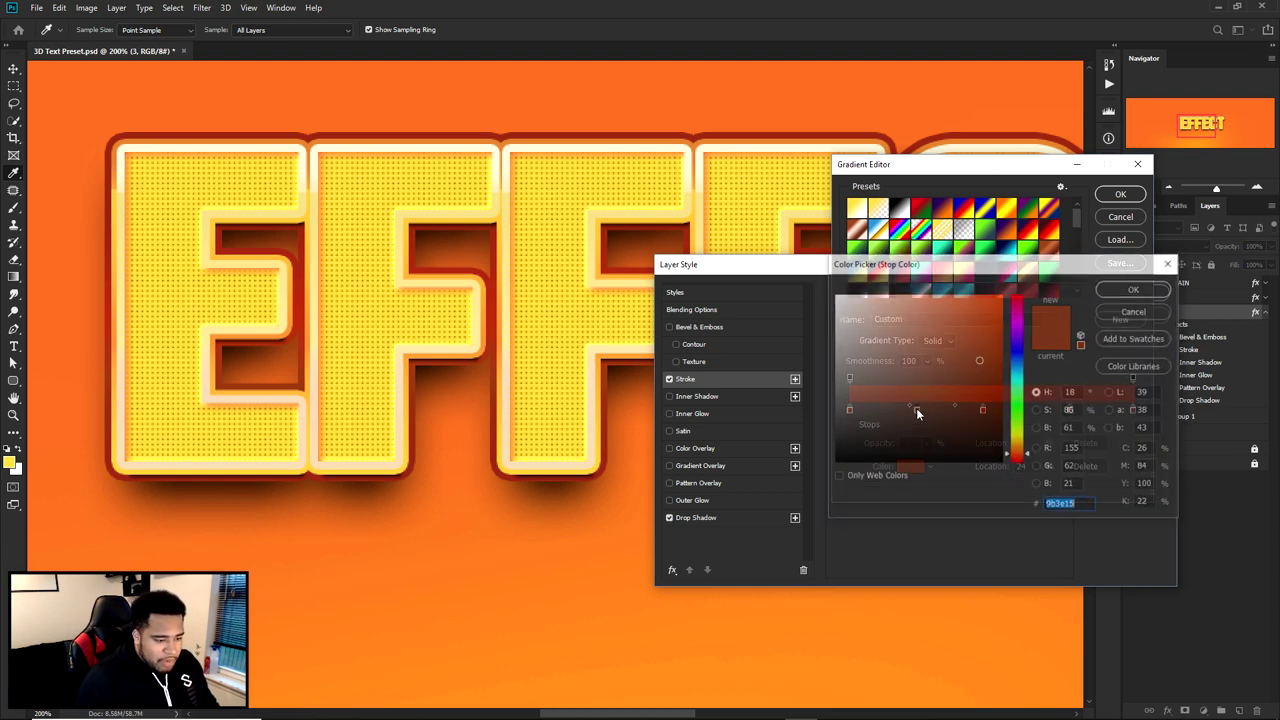
click(1135, 311)
click(980, 410)
double_click(983, 409)
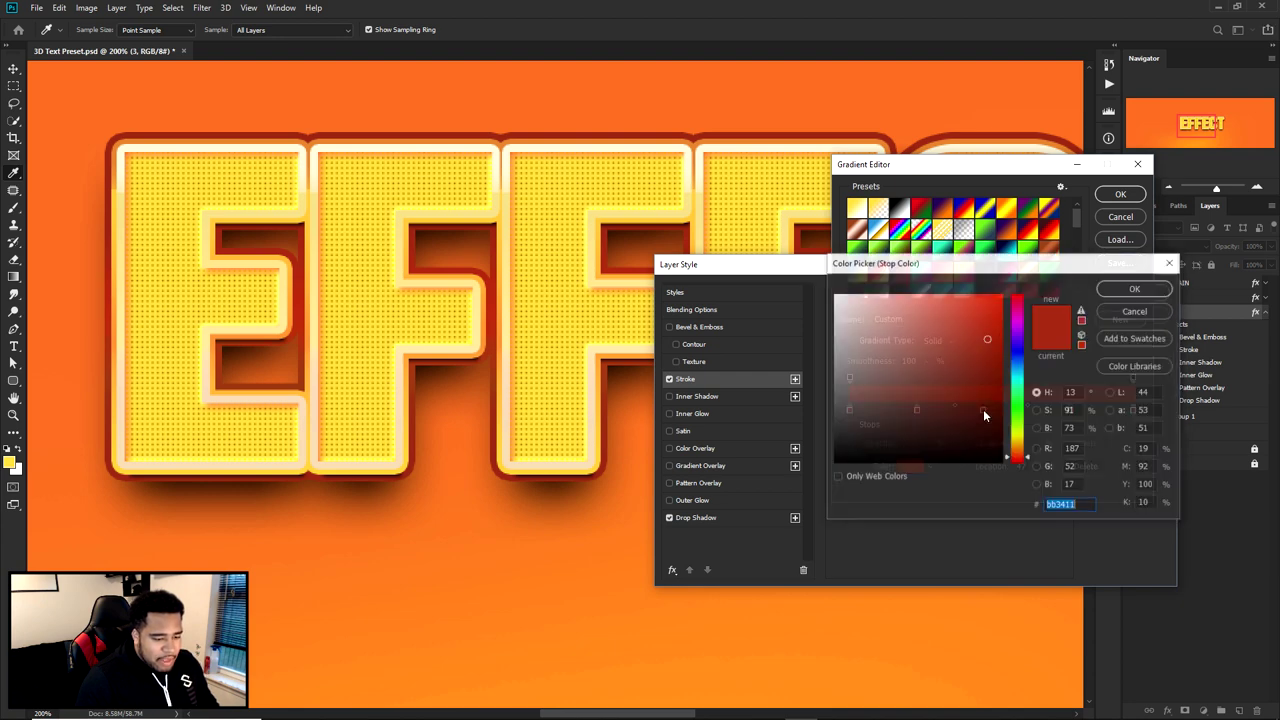
click(1140, 312)
double_click(1072, 410)
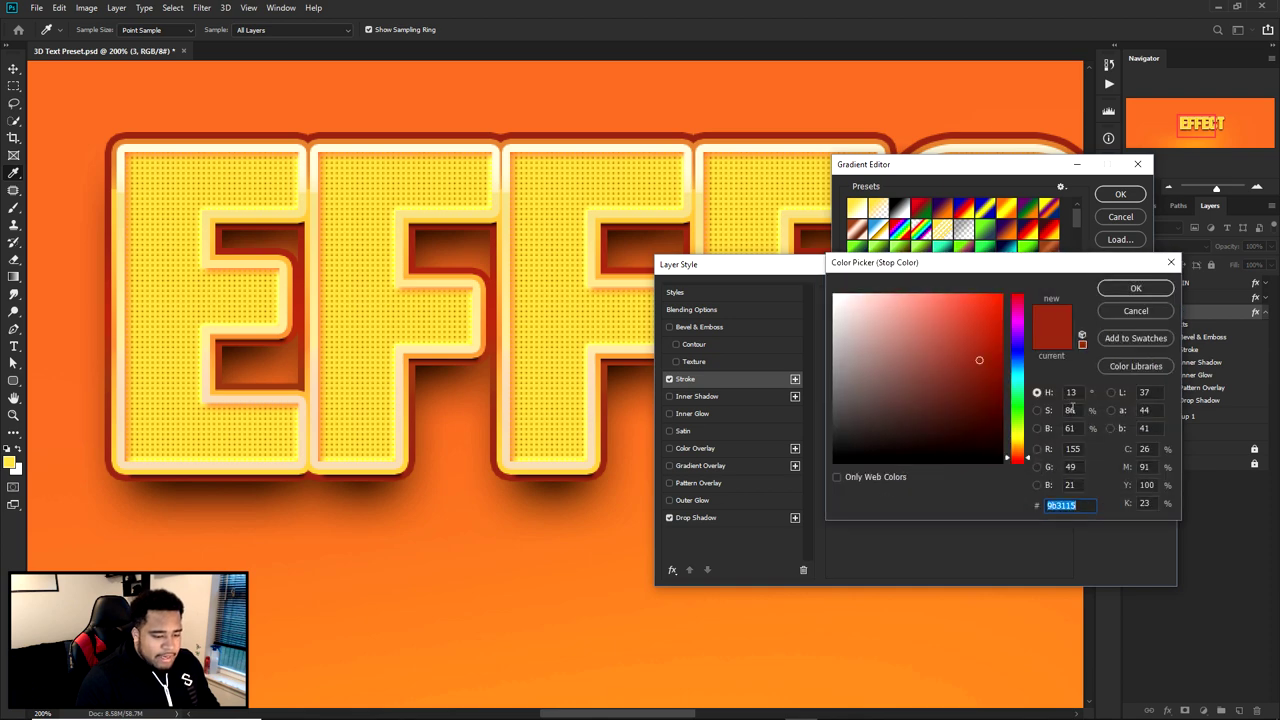
click(1134, 309)
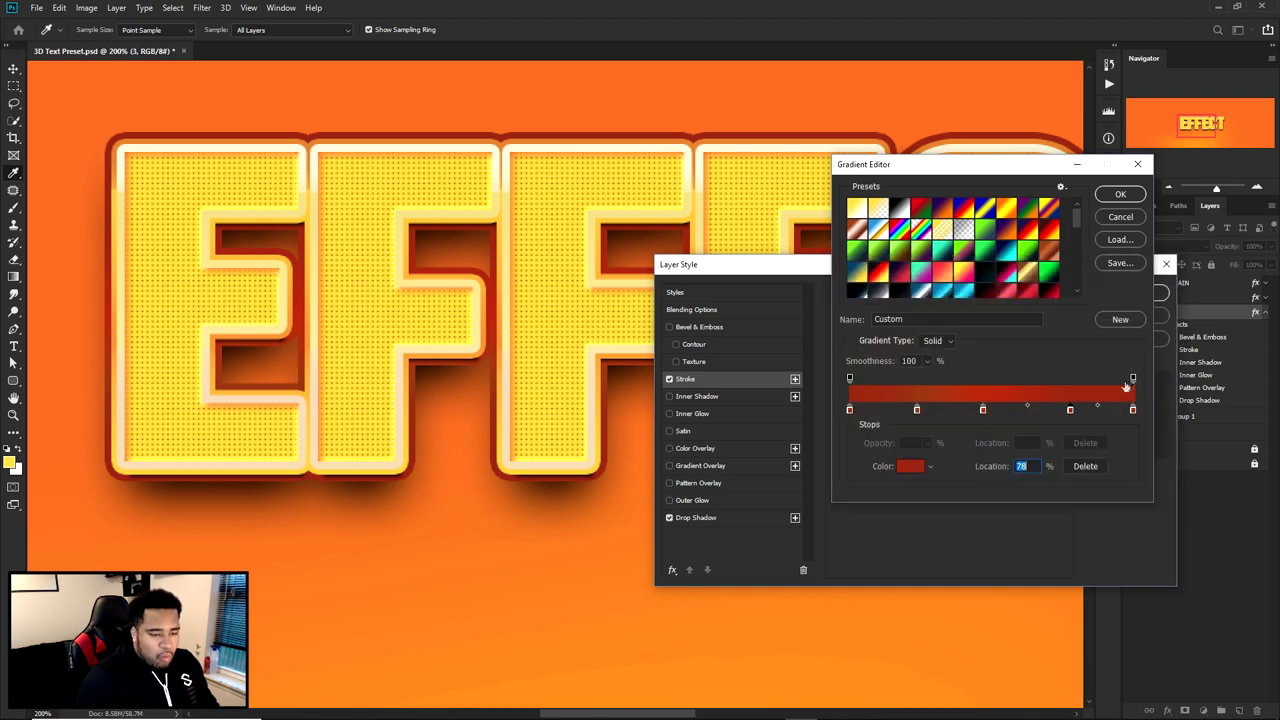
double_click(1133, 410)
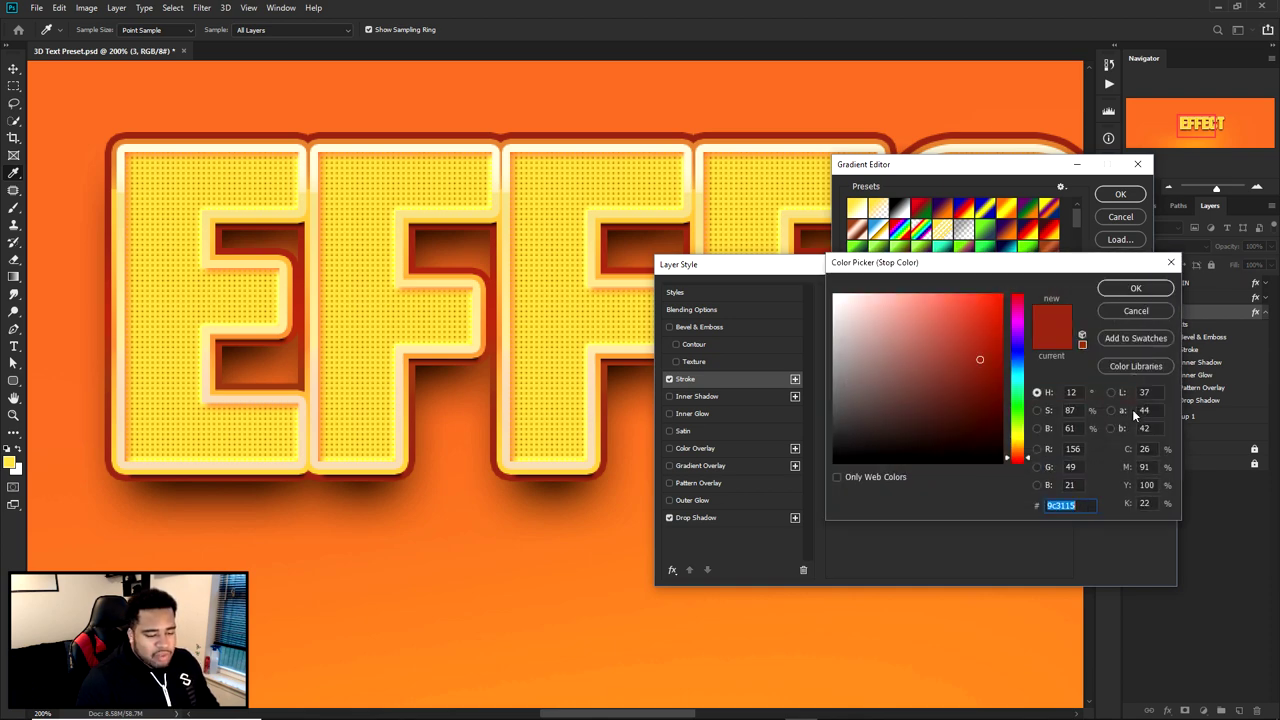
click(1134, 311)
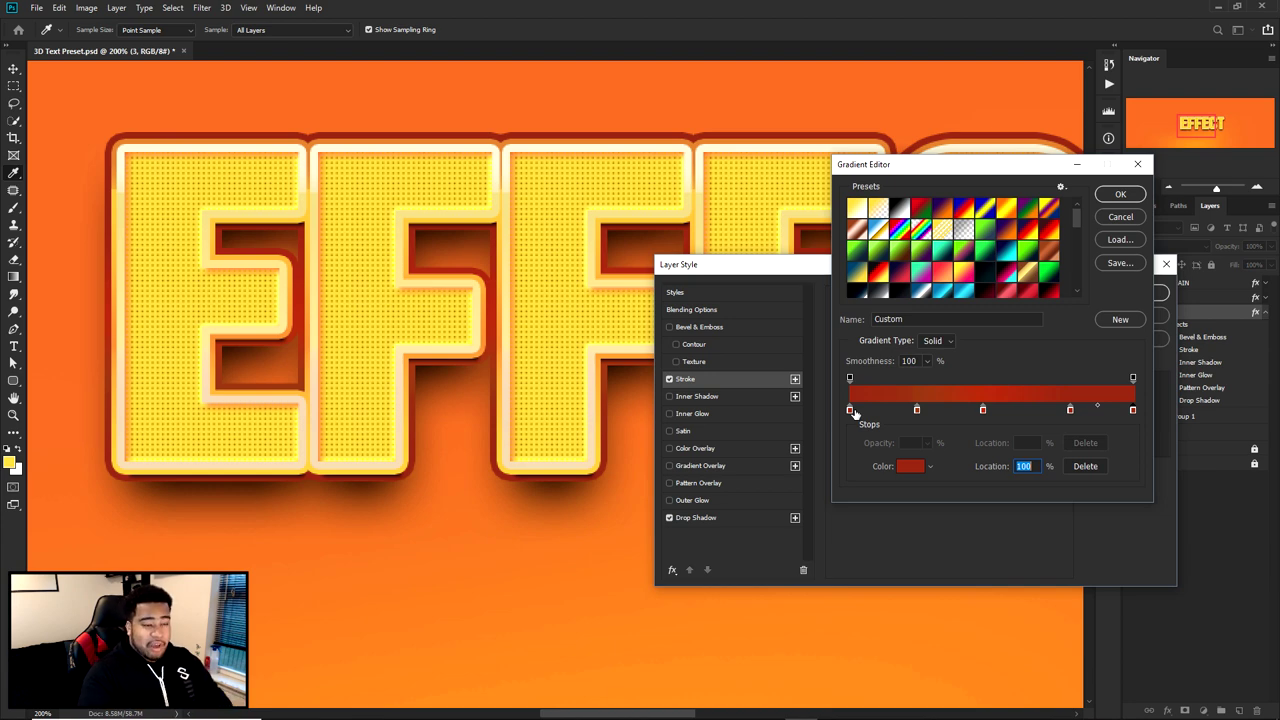
click(1121, 217)
- Check the color, distance and size settings of layer 3's Drop Shadow
click(699, 518)
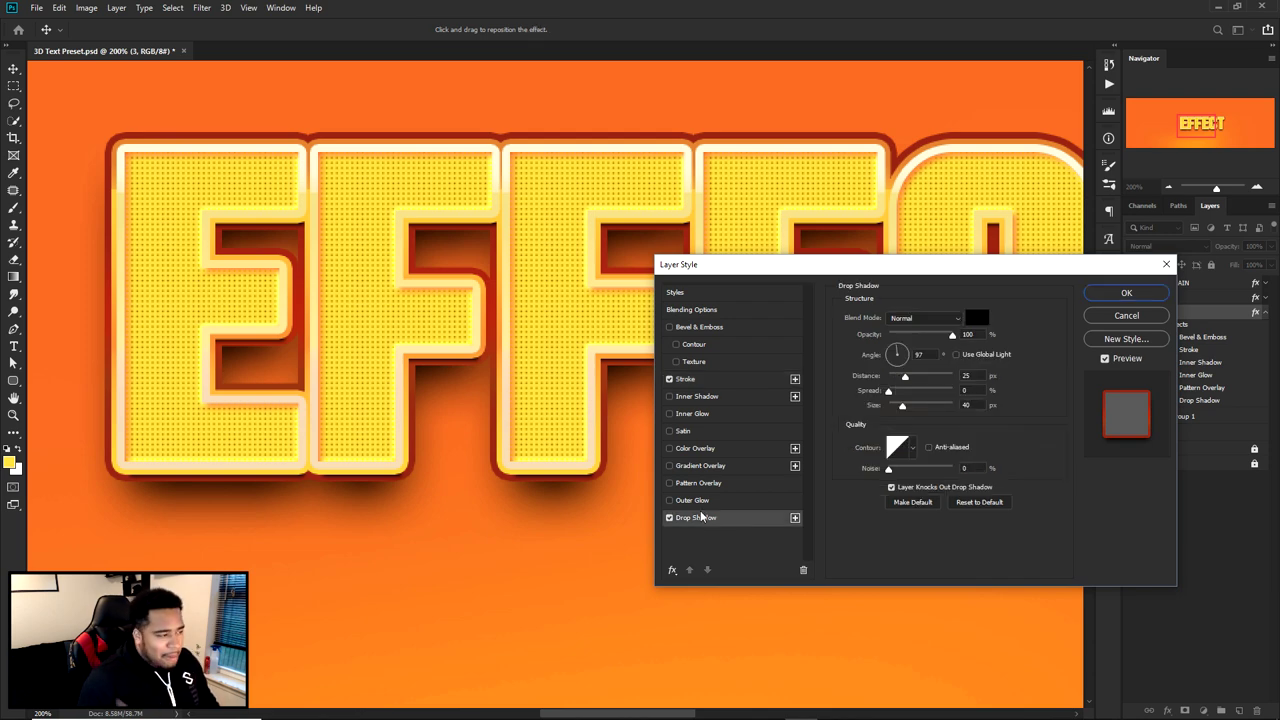
click(977, 318)
click(1137, 286)
click(966, 375)
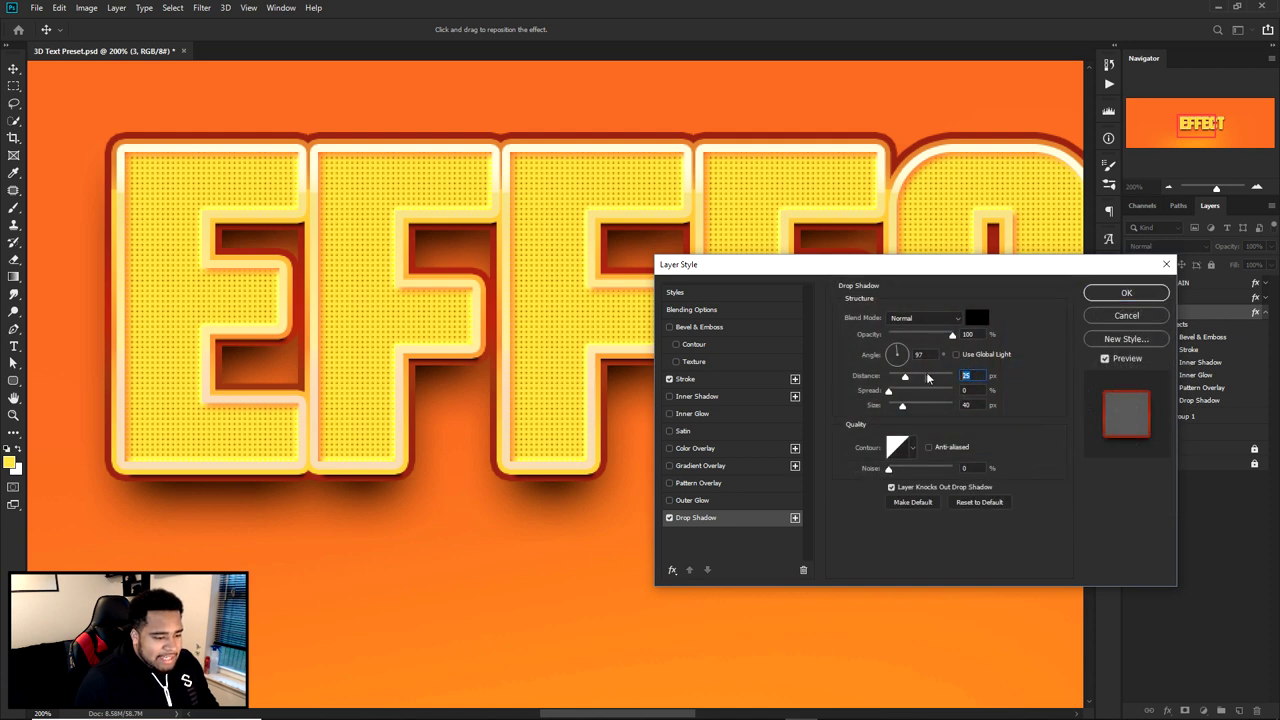
click(968, 405)
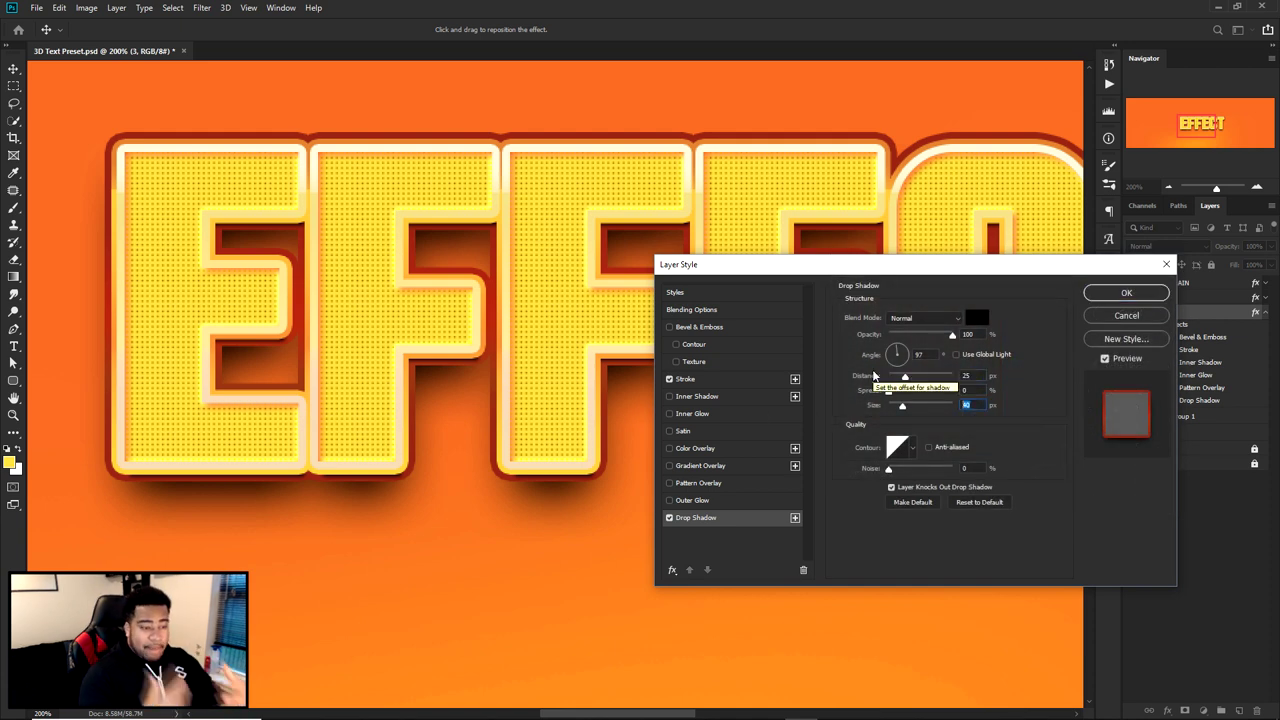
click(1112, 295)
- Duplicate layer 3 beneath the original and apply the saved style preset with the wider dark red gradient stroke to the copy
scroll(883, 343, down, 5)
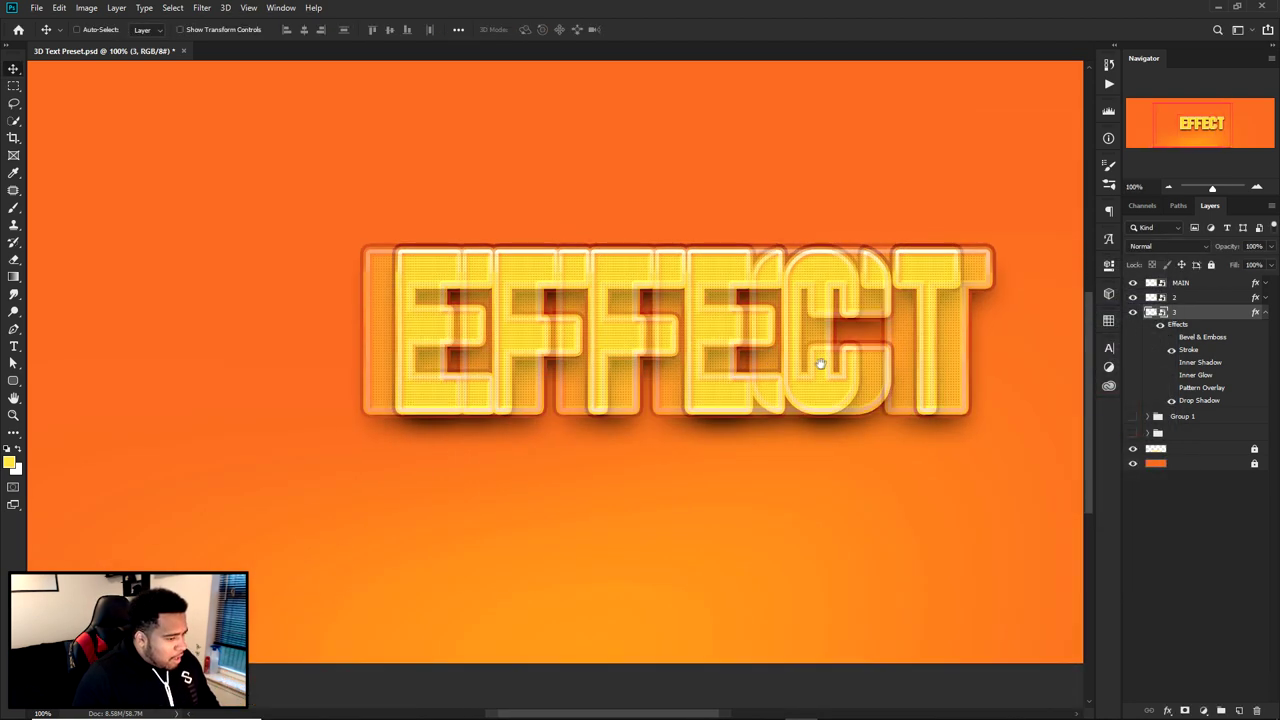
click(1266, 313)
alt+drag(1217, 313, 1228, 330)
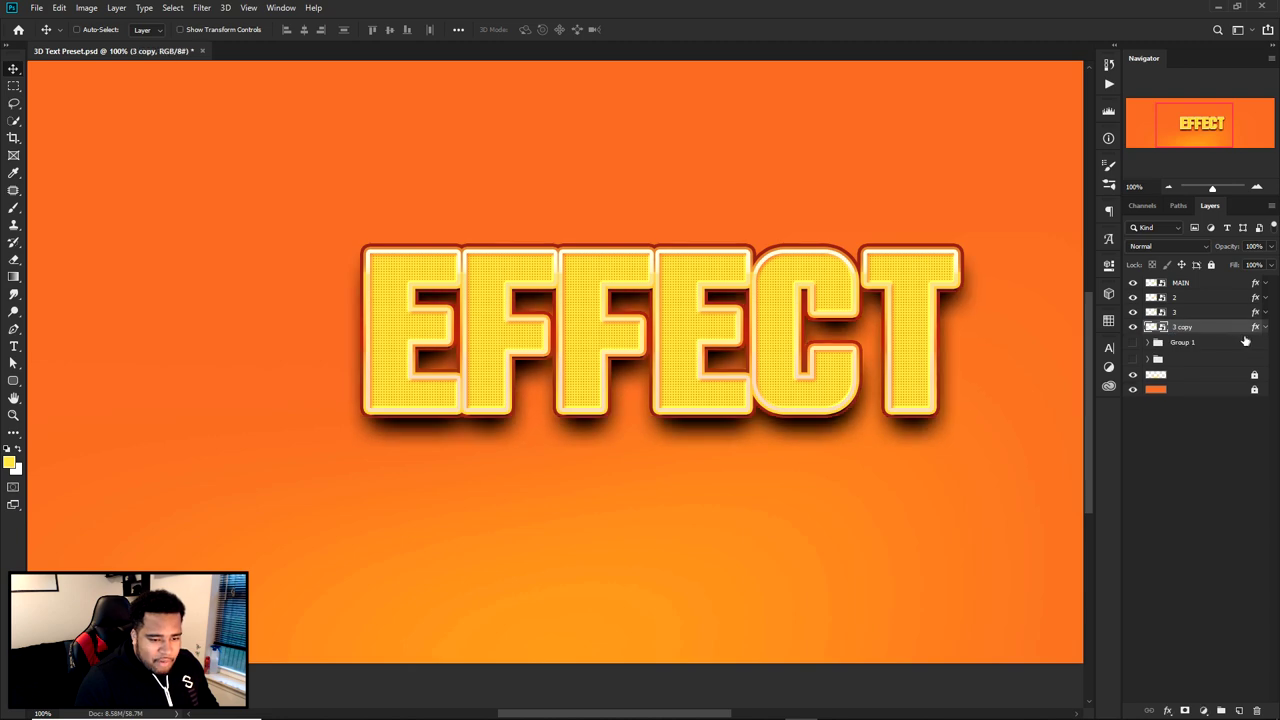
double_click(1228, 330)
click(676, 292)
click(970, 414)
click(1126, 292)
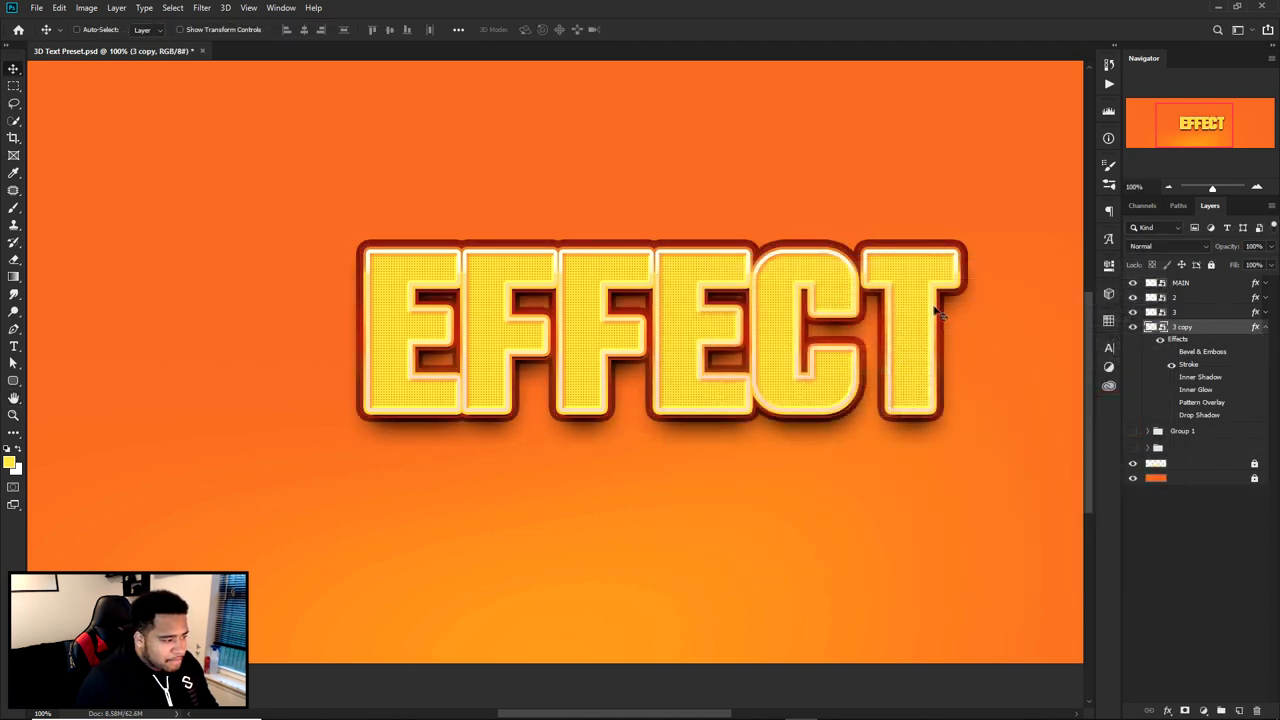
- Examine the outer stroke around the letters closely, comparing the text with and without the copy of layer 3
scroll(866, 274, up, 5)
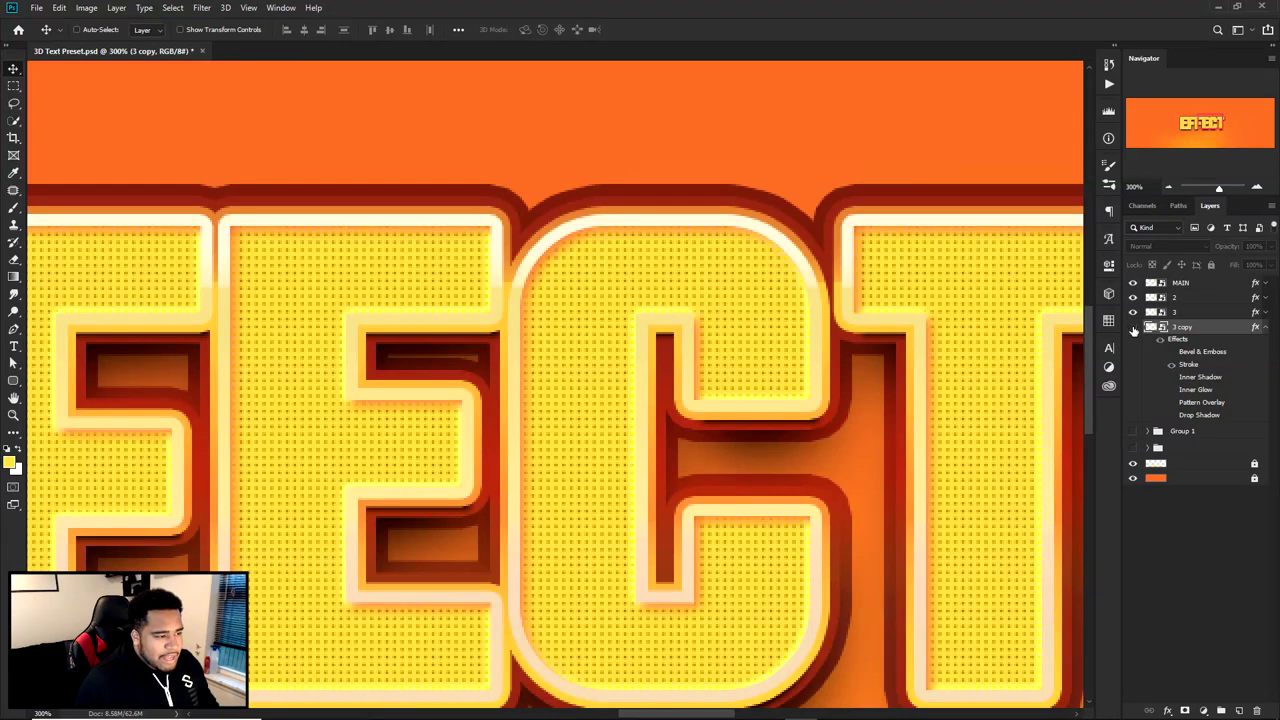
scroll(760, 200, up, 2)
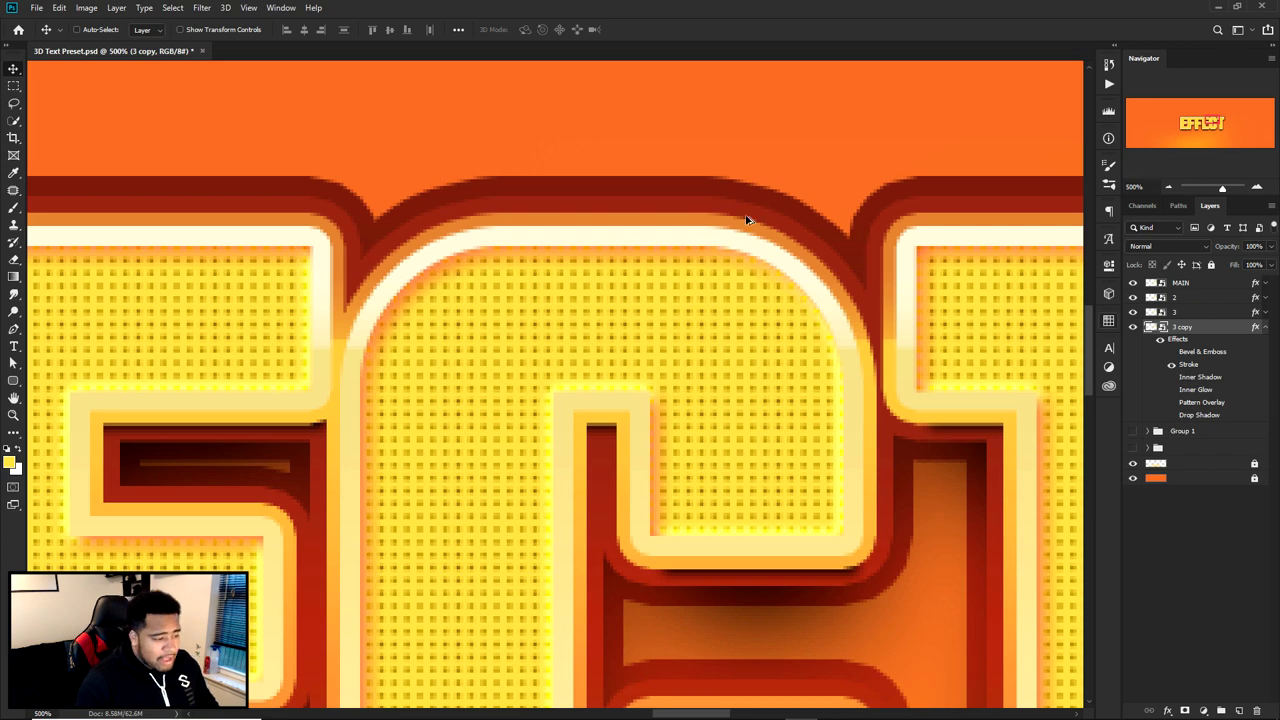
scroll(745, 222, down, 5)
scroll(766, 309, up, 5)
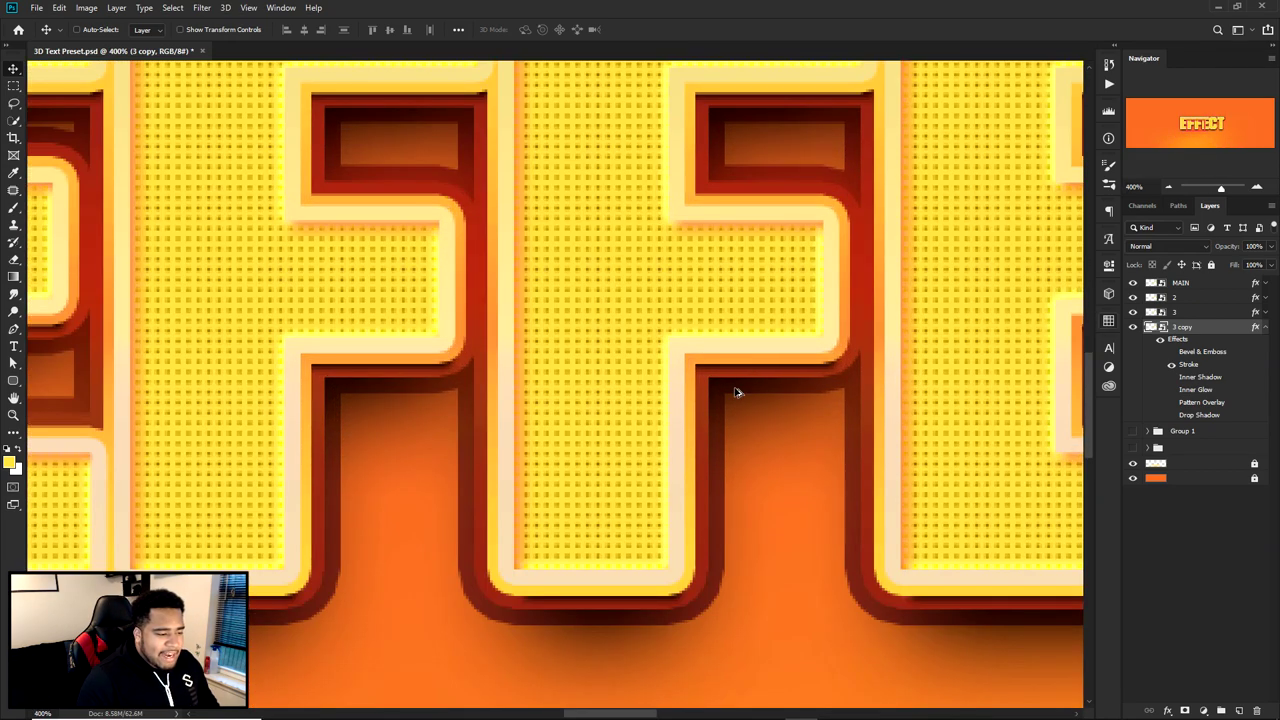
click(1133, 327)
click(1133, 327)
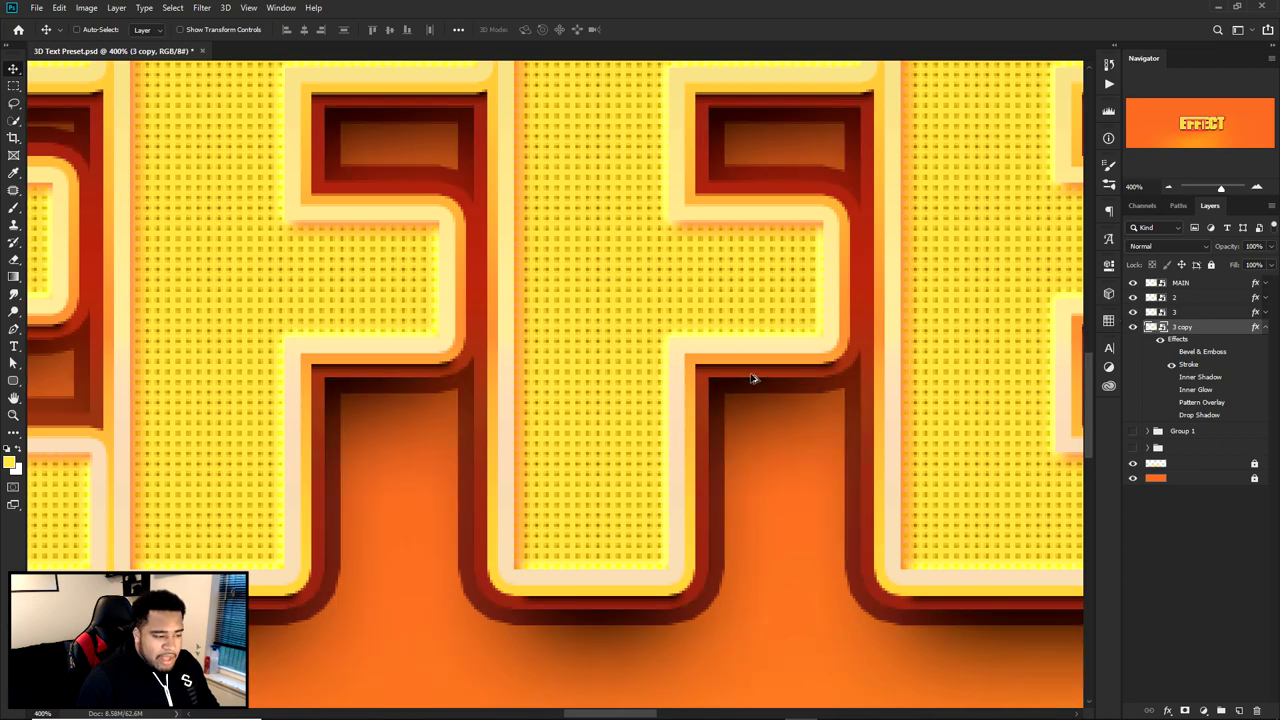
scroll(760, 374, up, 2)
scroll(718, 392, down, 4)
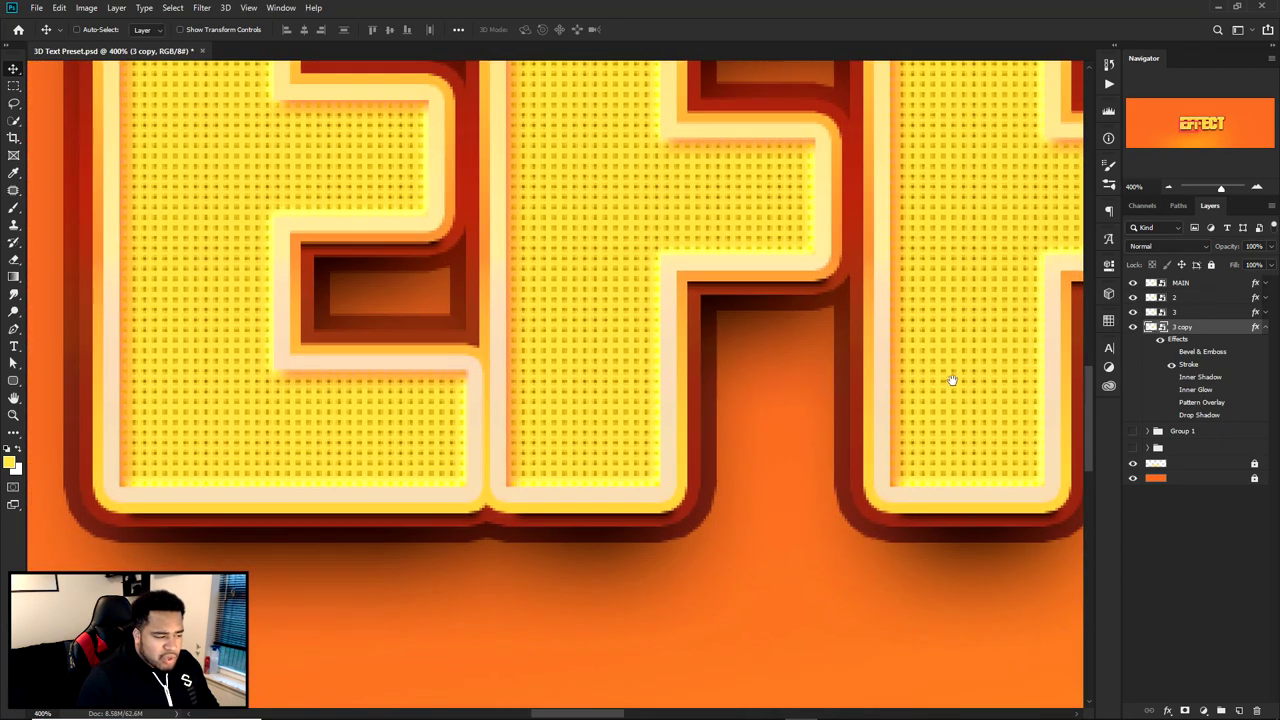
scroll(718, 503, down, 2)
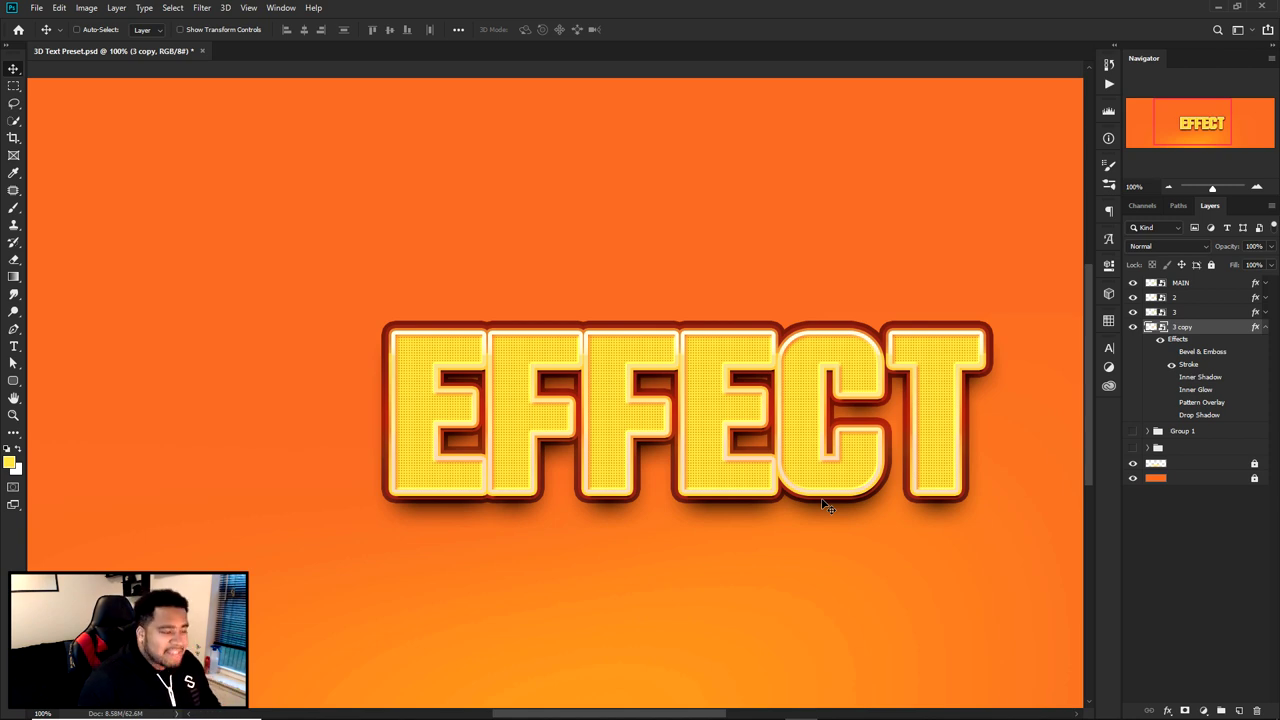
drag(823, 494, 831, 446)
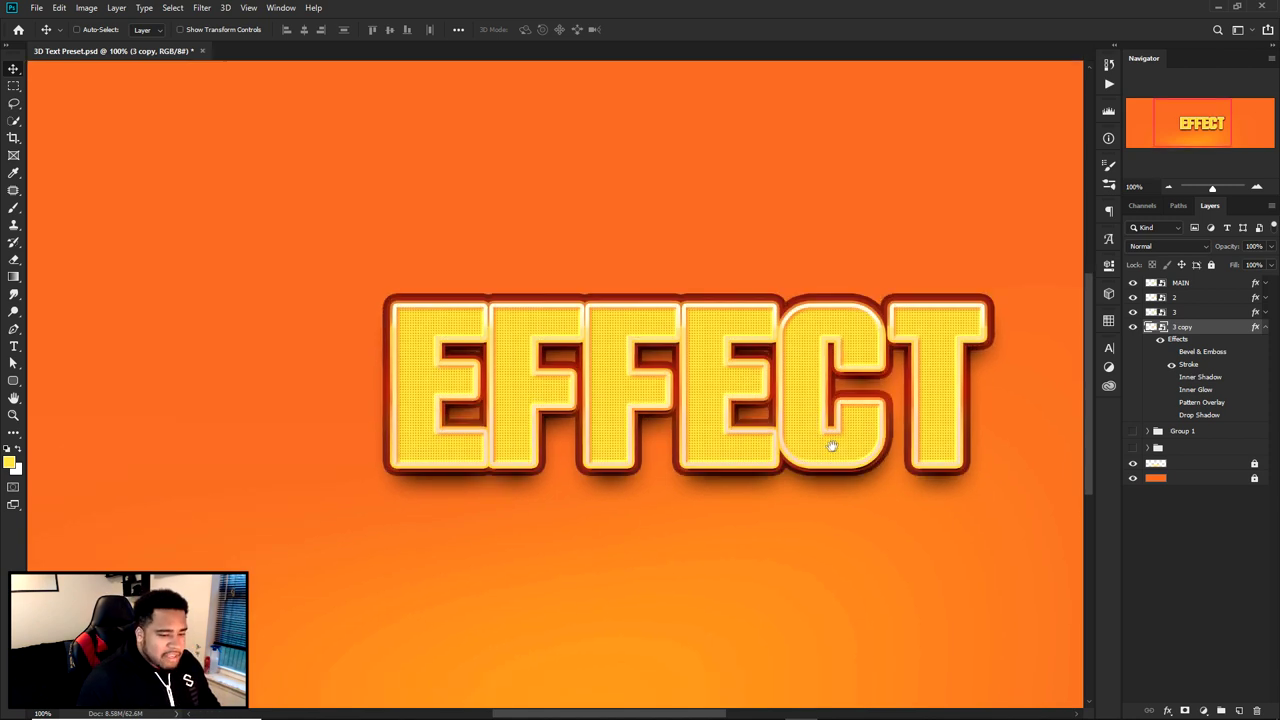
- Check the Stroke size and gradient stops on the copy of layer 3, and reopen its Stroke settings
double_click(1186, 364)
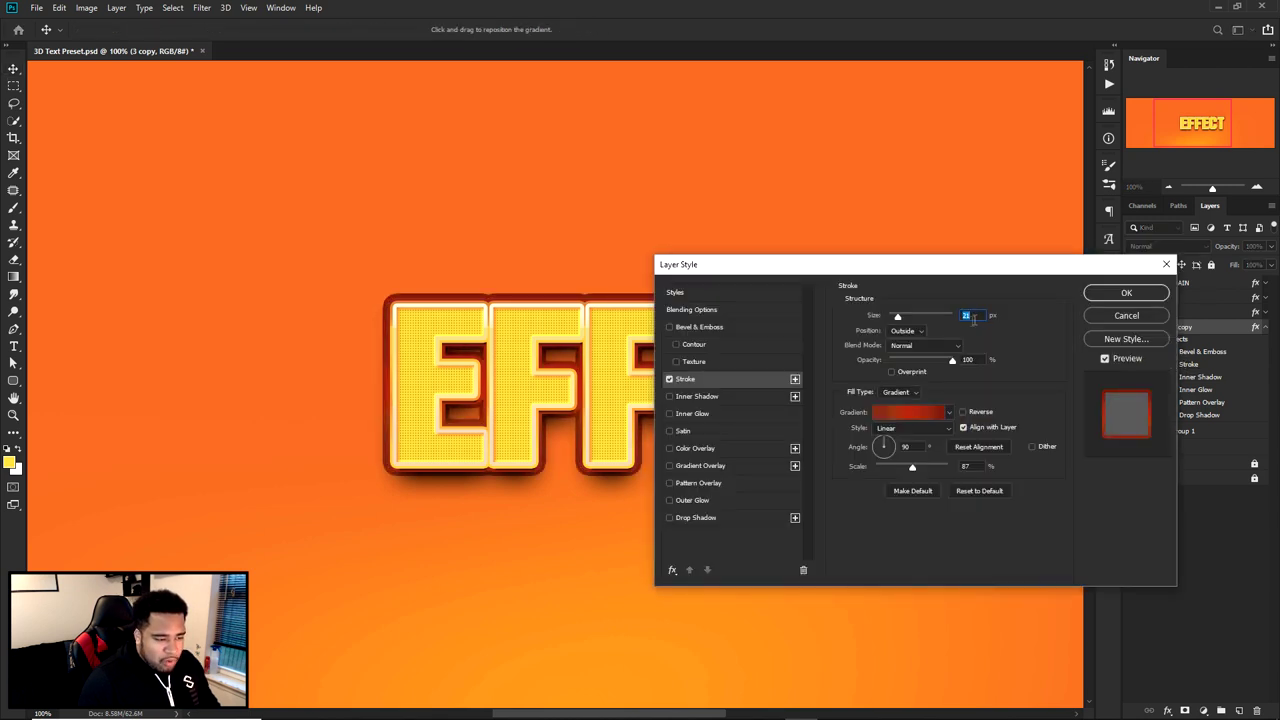
click(907, 412)
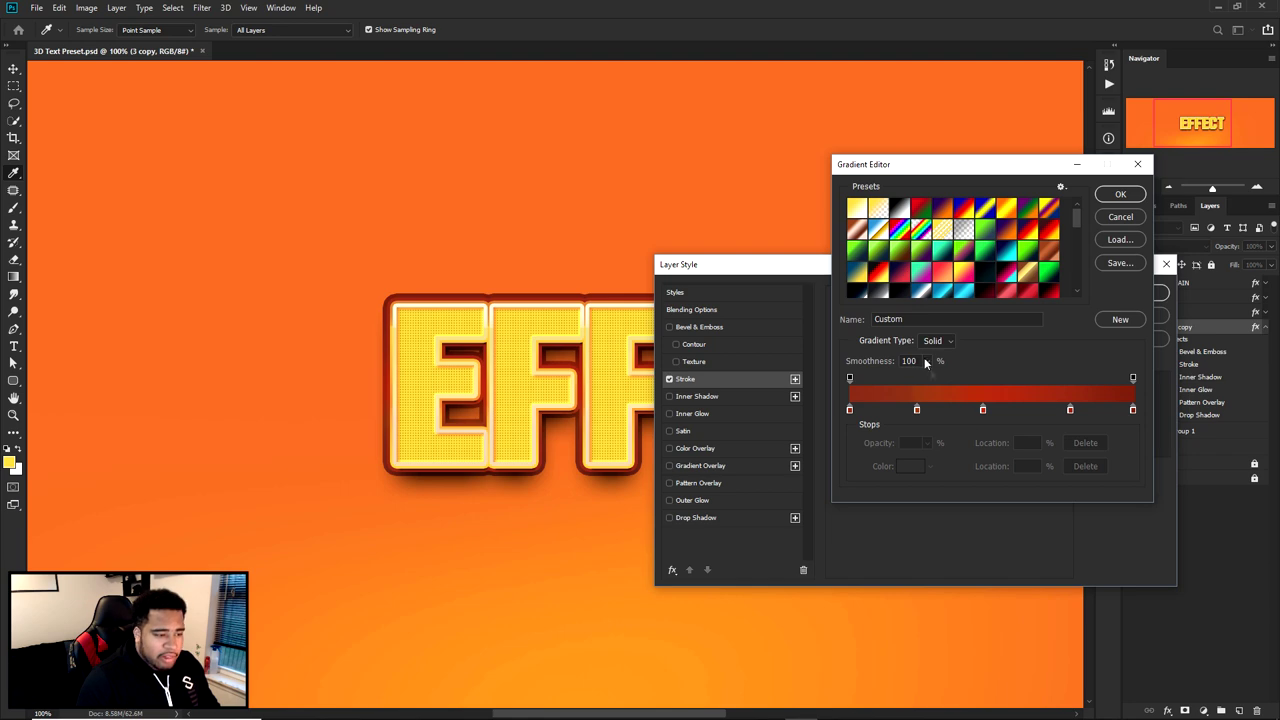
click(917, 409)
click(1120, 194)
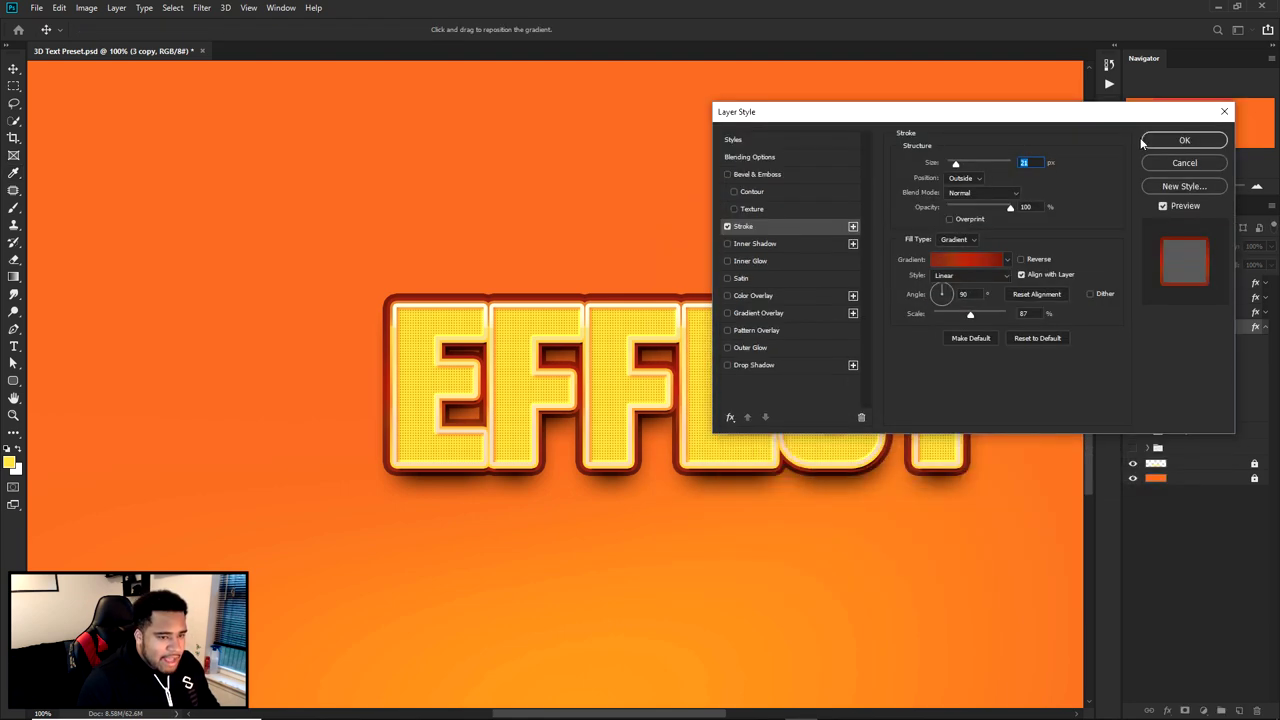
click(1184, 140)
scroll(677, 386, up, 3)
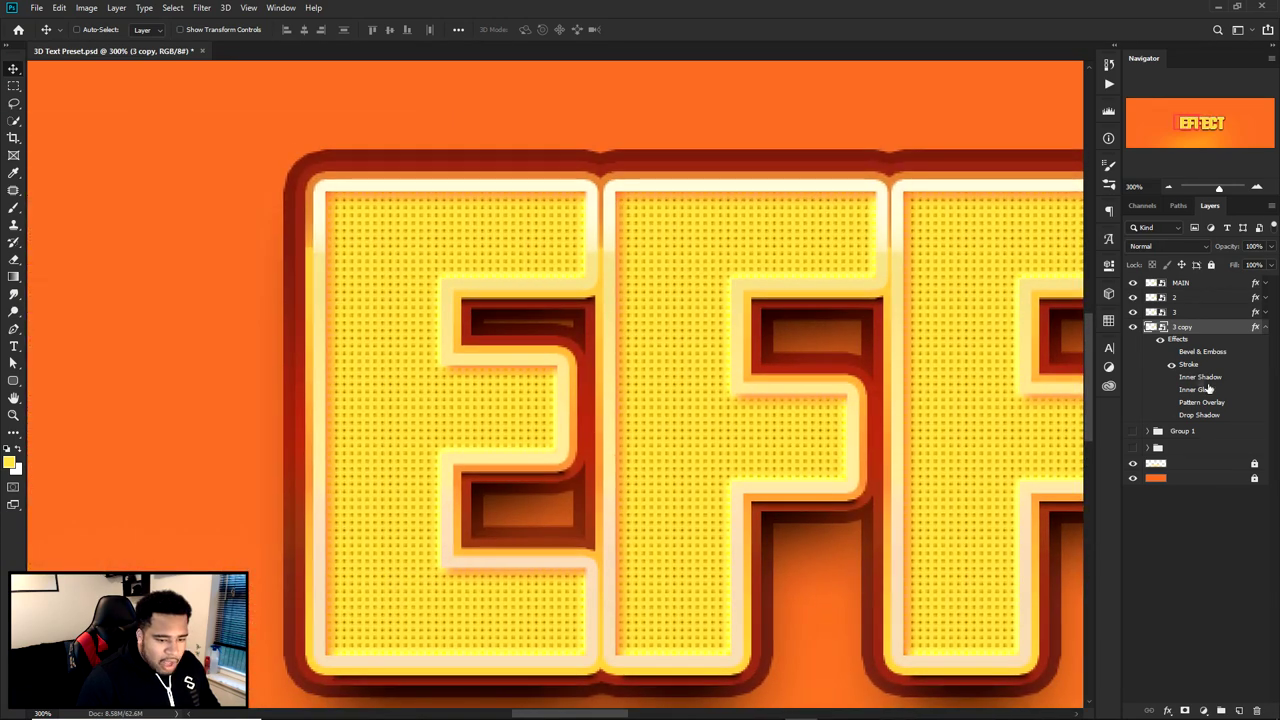
double_click(1188, 364)
click(955, 258)
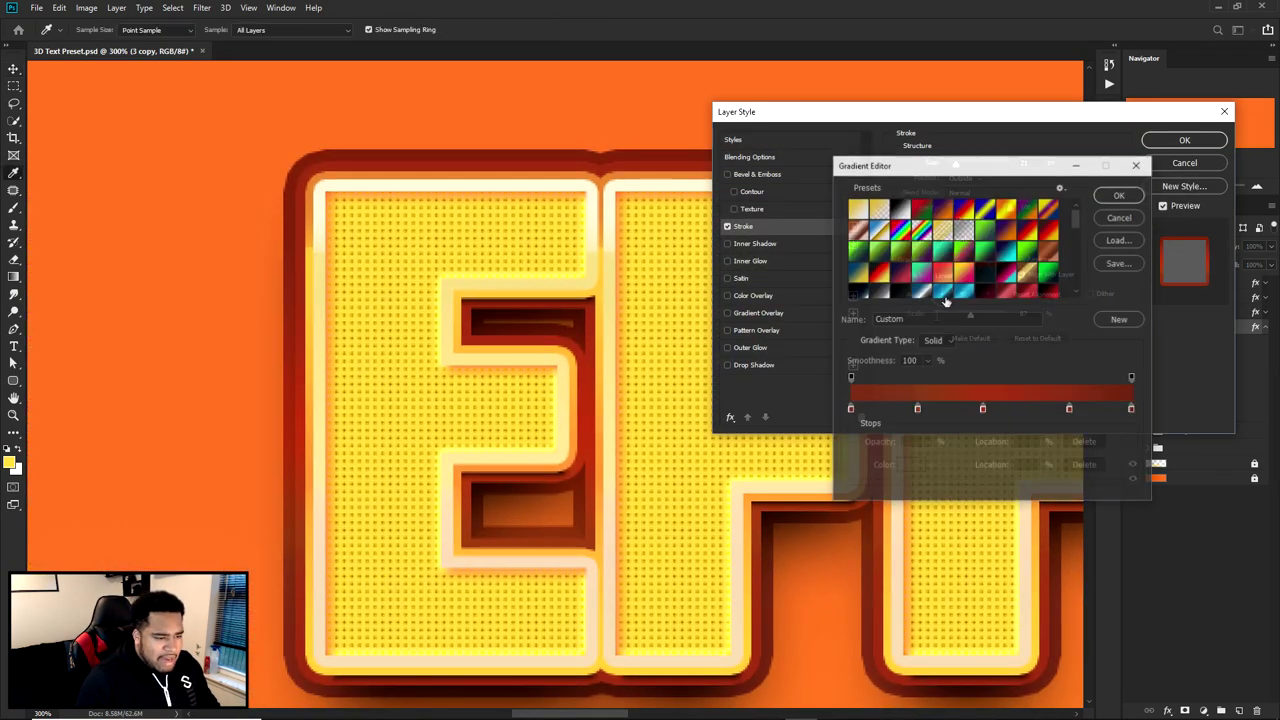
click(886, 410)
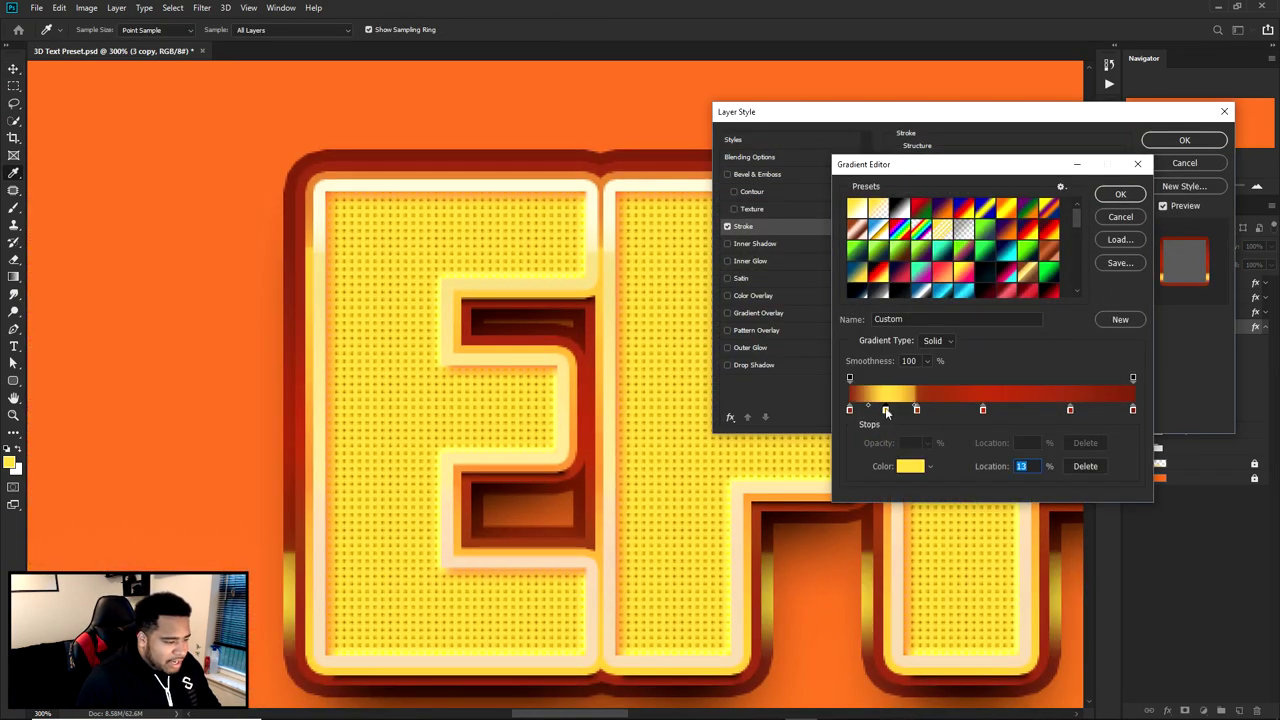
double_click(886, 410)
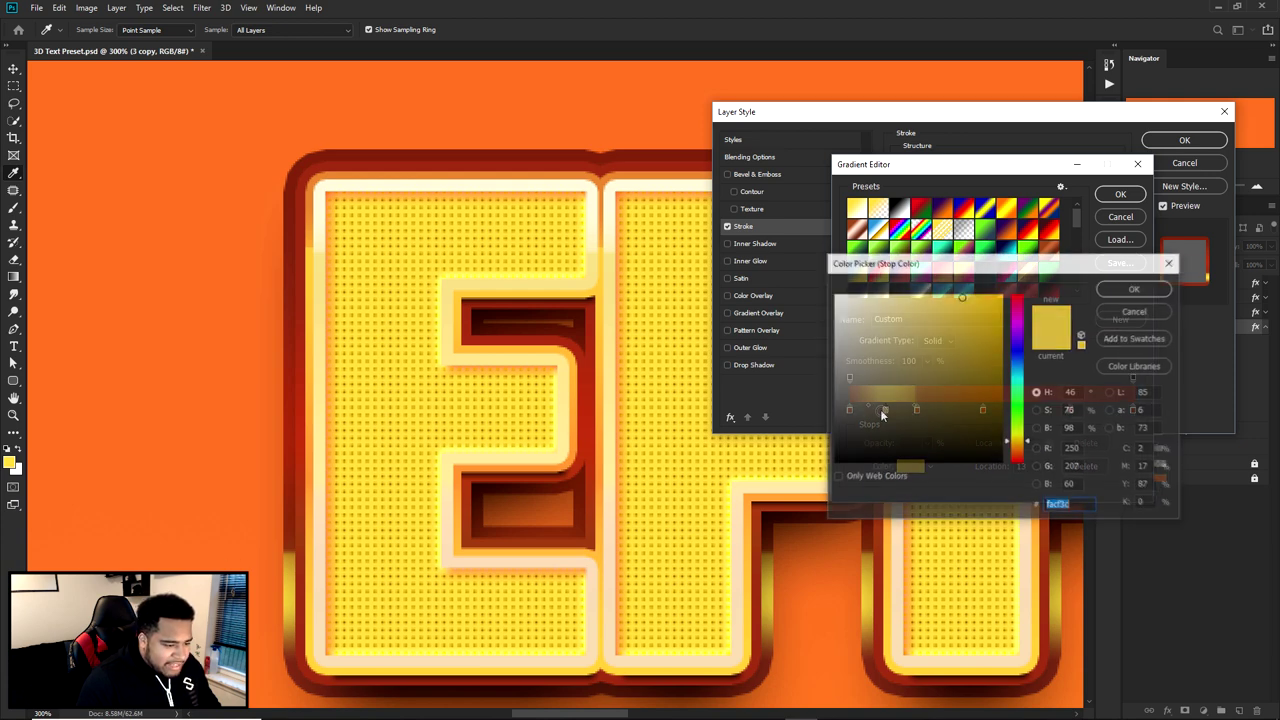
text(e36b14)
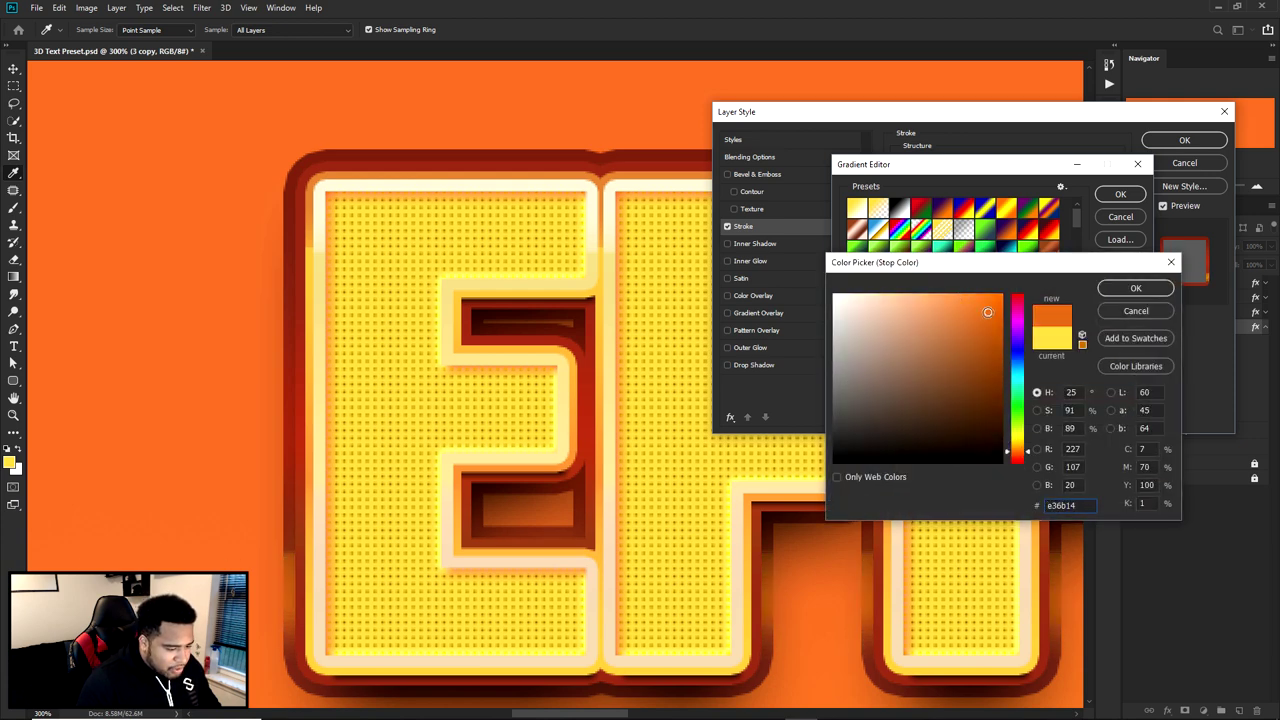
click(1112, 296)
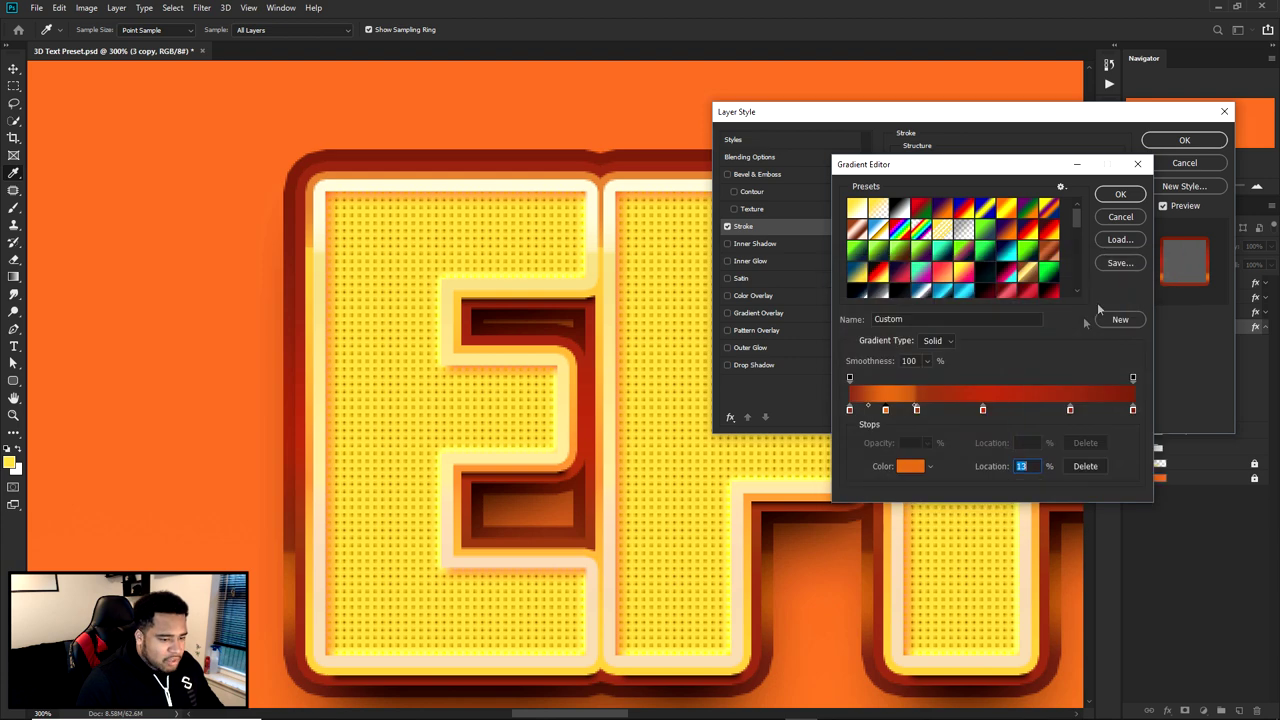
drag(869, 410, 886, 410)
key(alt)
click(1121, 217)
- Make the orange stop in the stroke gradient yellow at 12% and tighten the color midpoints on both sides of it
click(880, 251)
click(888, 412)
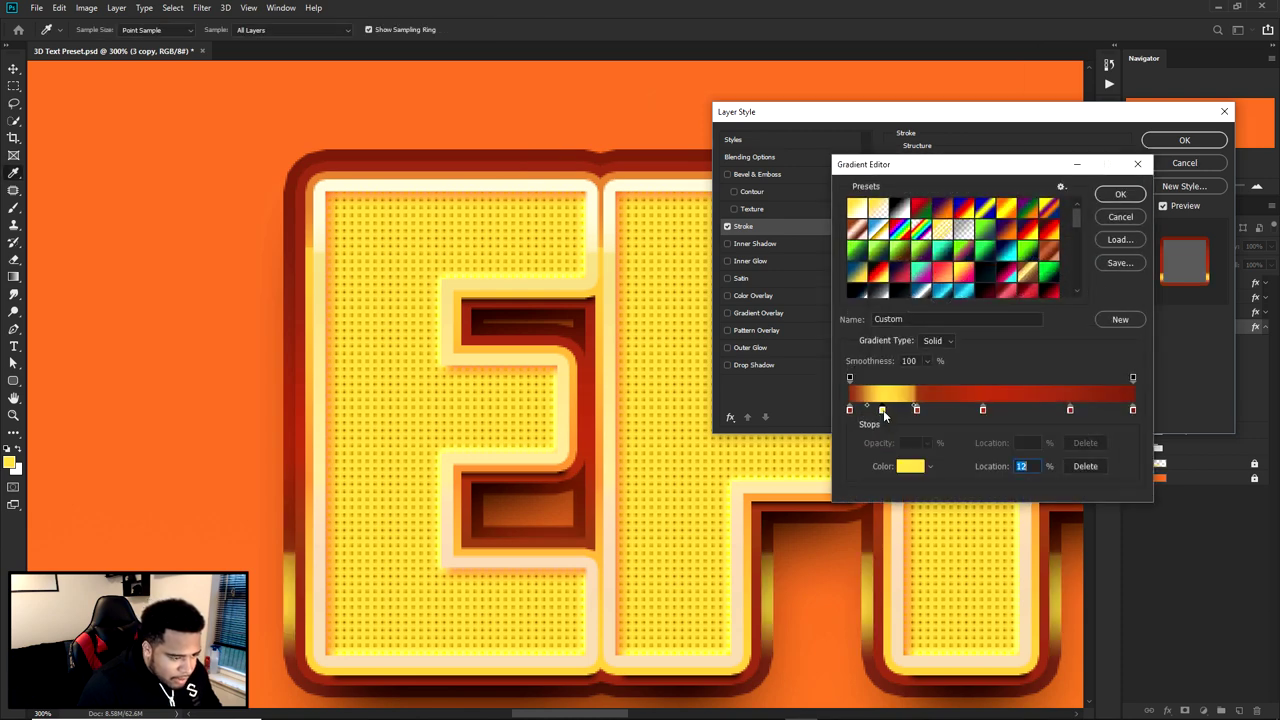
drag(917, 411, 893, 410)
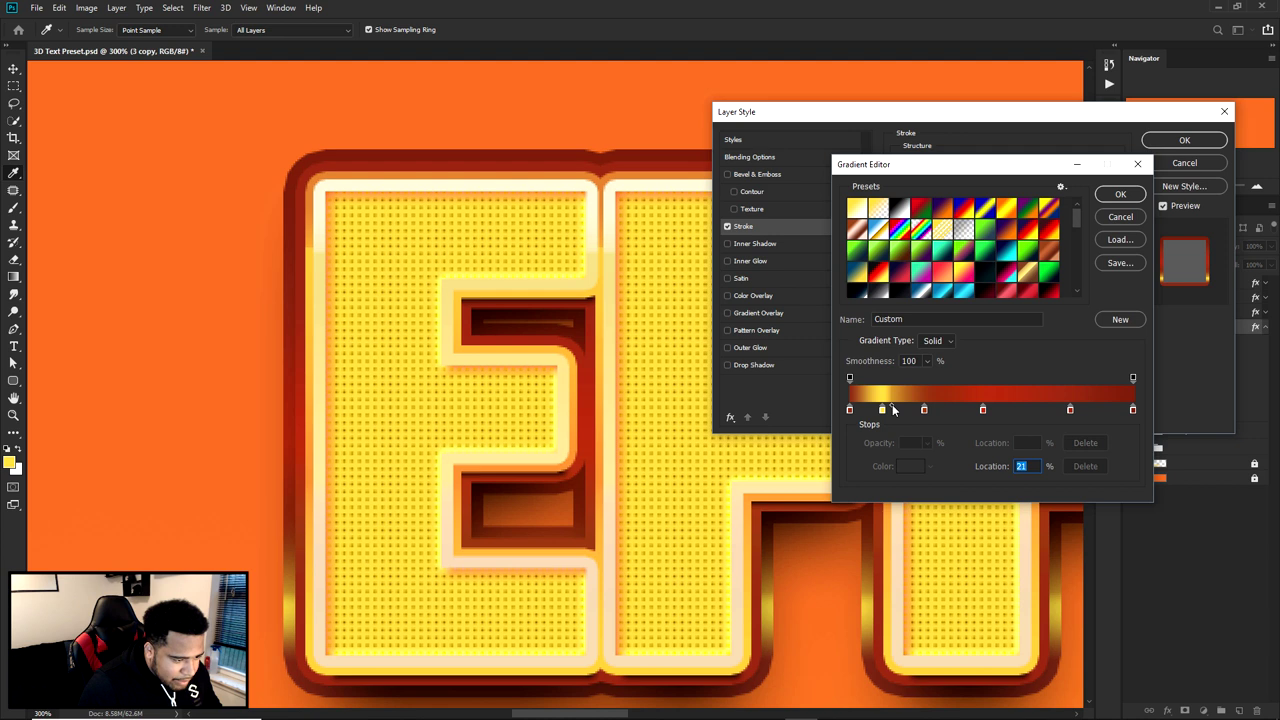
click(881, 411)
drag(865, 405, 880, 407)
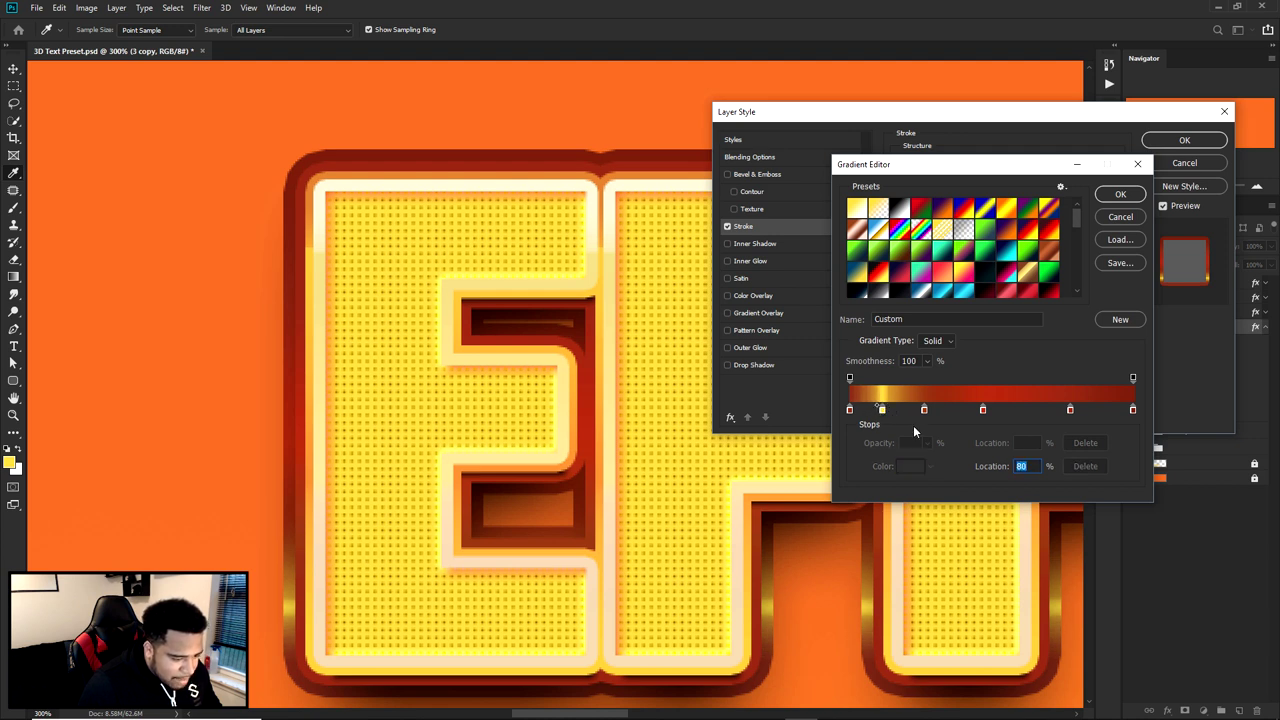
- Recolor the stroke gradient's 12% stop to orange #de802d and apply the gradient and layer style
double_click(881, 409)
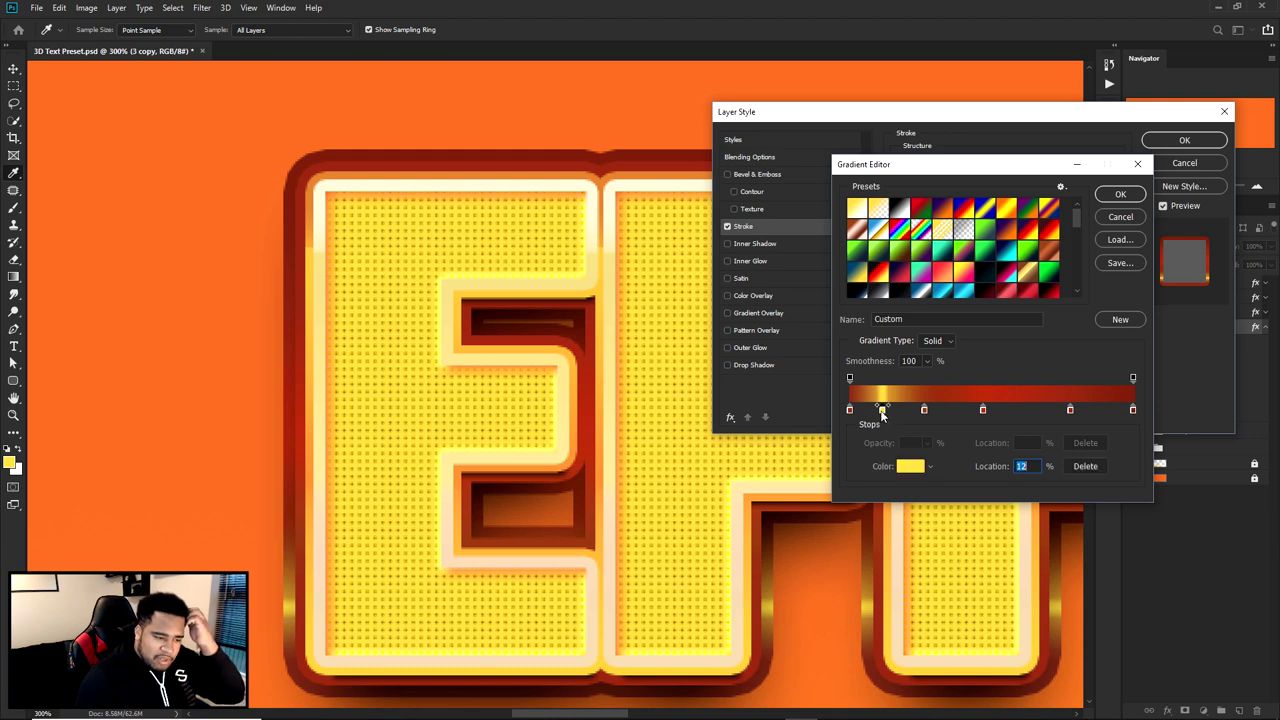
click(773, 546)
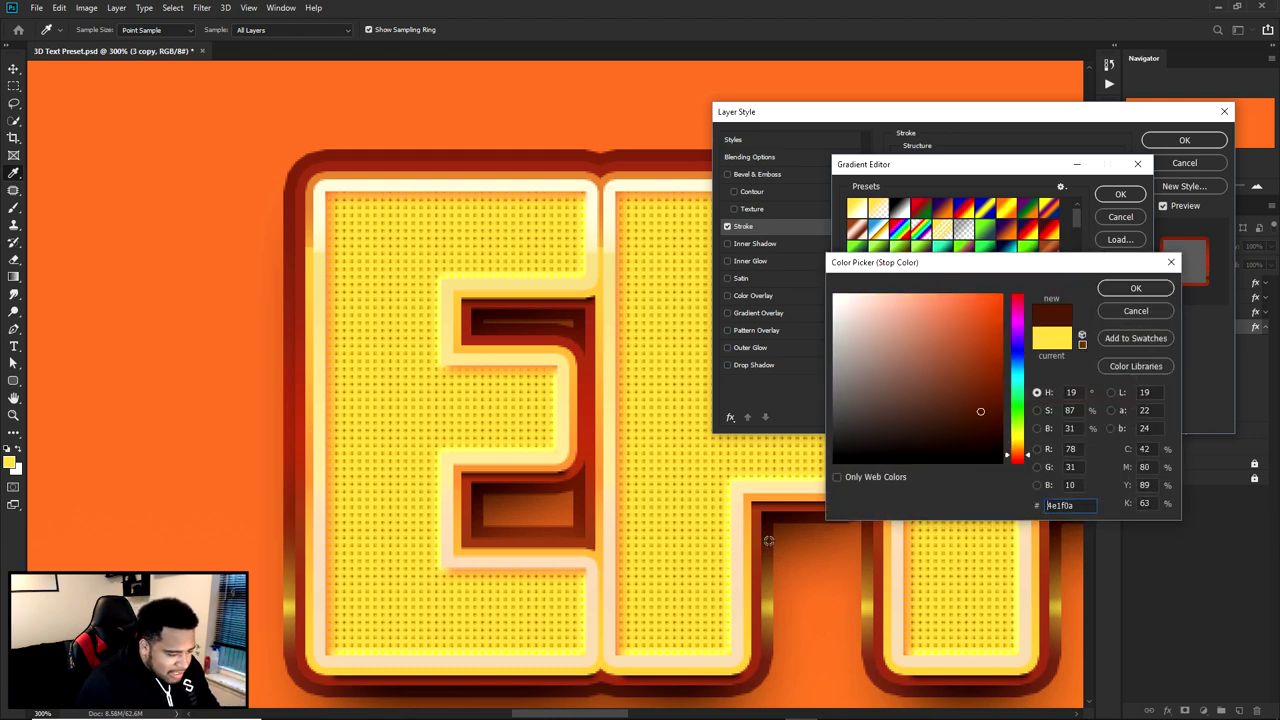
click(577, 182)
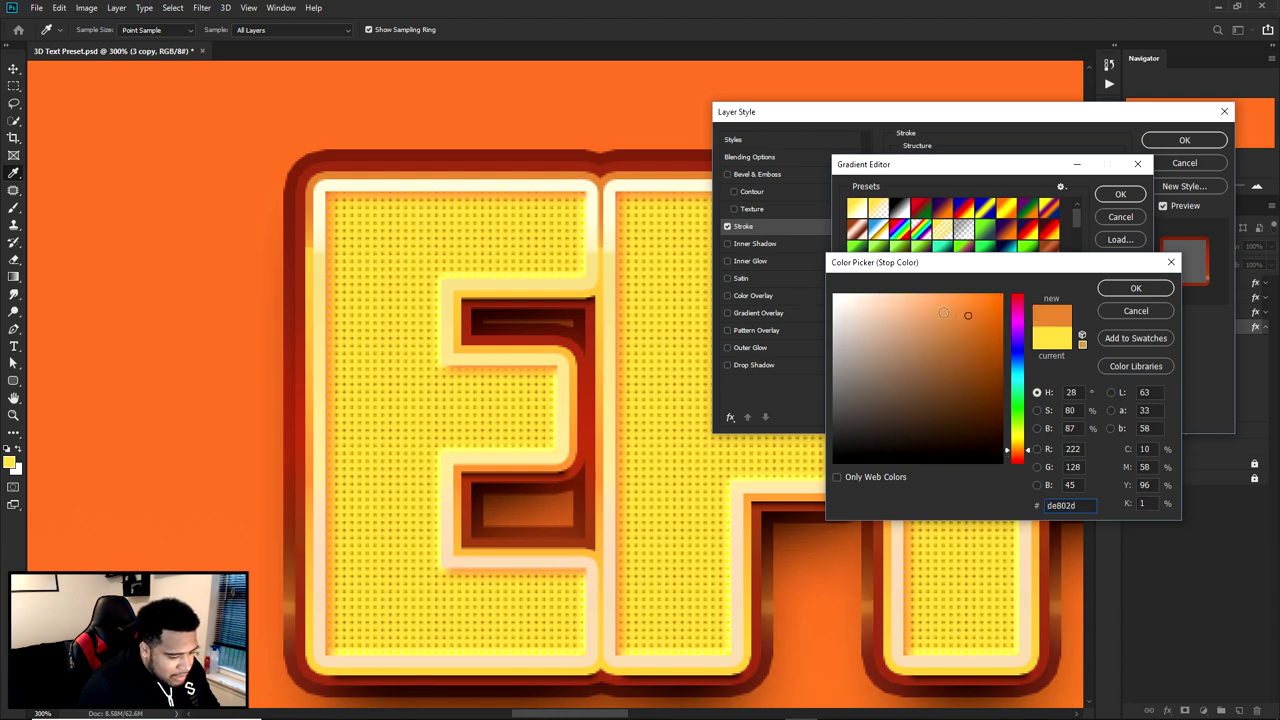
click(1134, 289)
click(1120, 193)
click(1184, 140)
key(v)
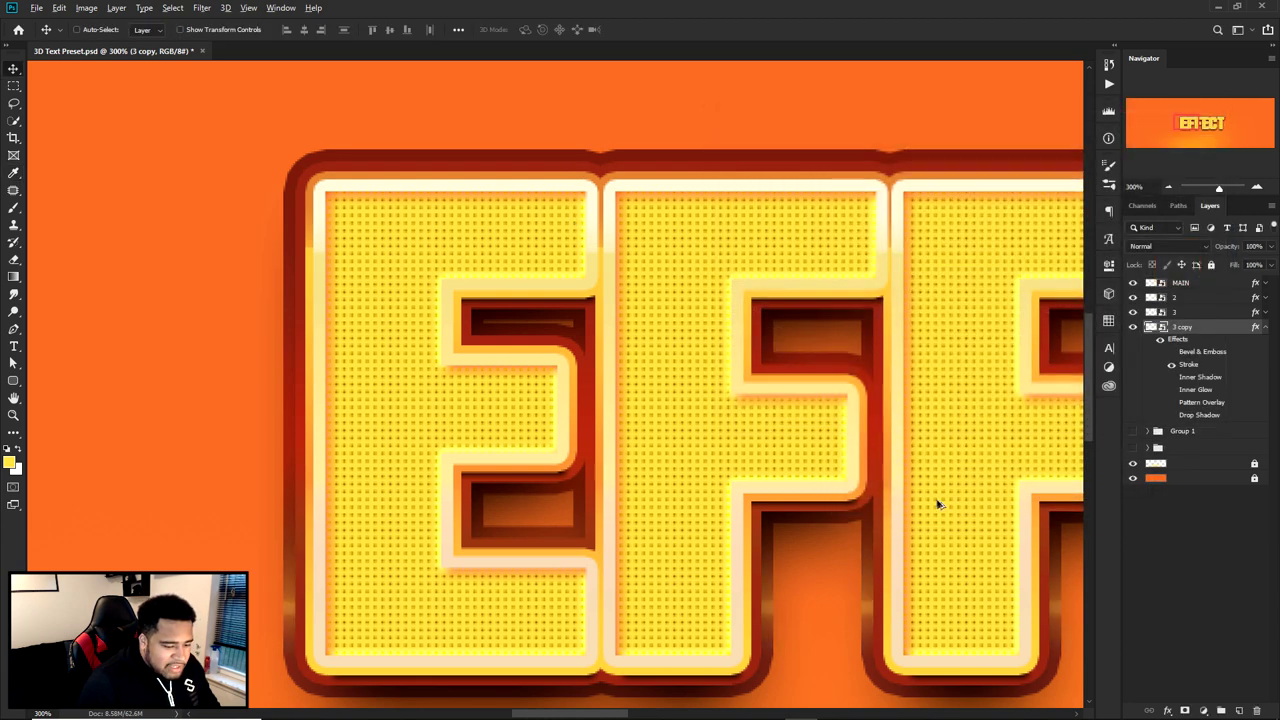
- Add a yellow stop at 62% to the stroke gradient of layer 3 copy and narrow its following color midpoint
key(ctrl+1)
drag(937, 521, 700, 492)
drag(815, 518, 795, 505)
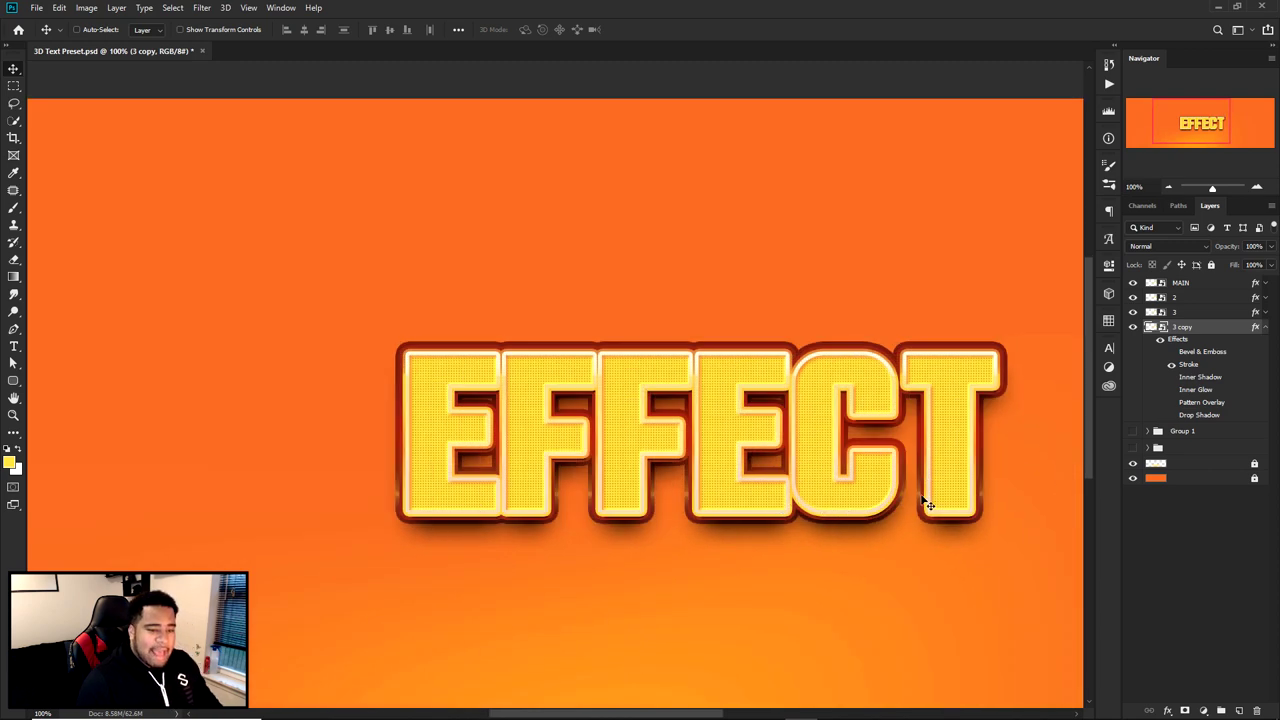
double_click(1189, 364)
click(990, 262)
click(1025, 410)
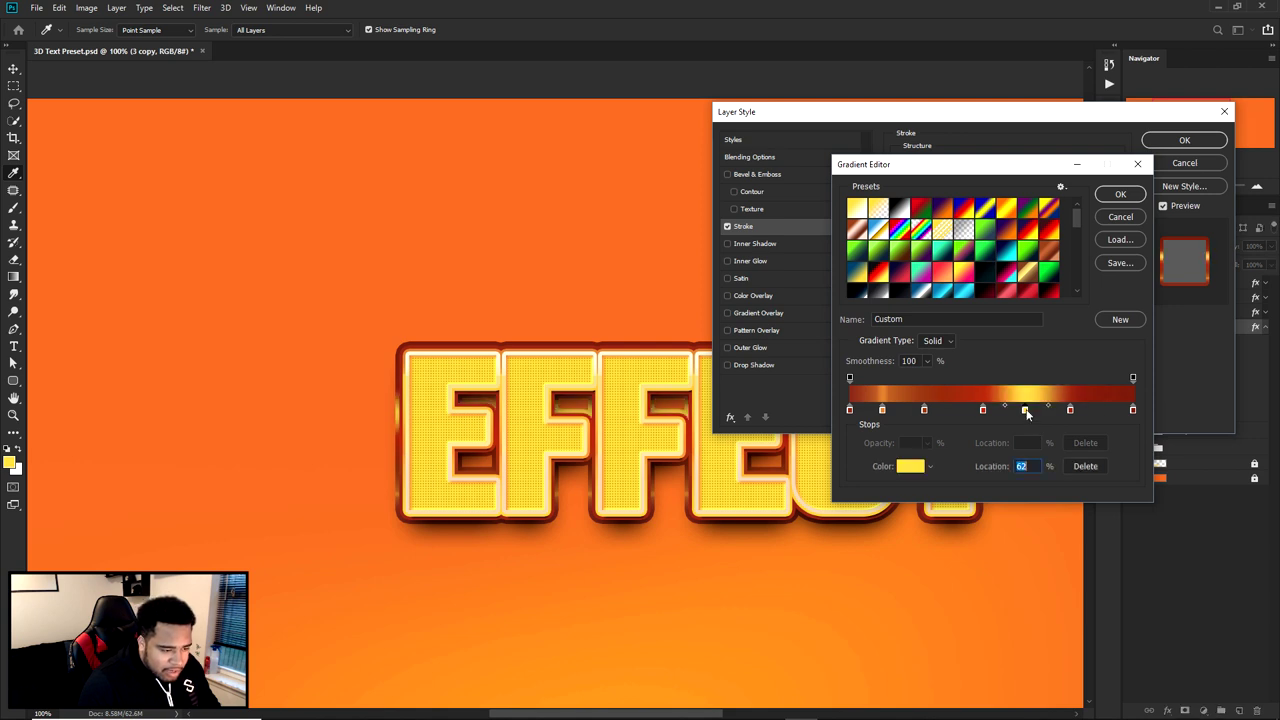
mouse_move(1046, 405)
mouse_down()
mouse_move(1011, 409)
mouse_move(1022, 411)
mouse_up()
click(1025, 410)
click(1025, 410)
- Recolor the stroke gradient's 62% stop to brownish orange #a85e22, tighten its preceding midpoint to 81%, and apply the layer style
double_click(1025, 410)
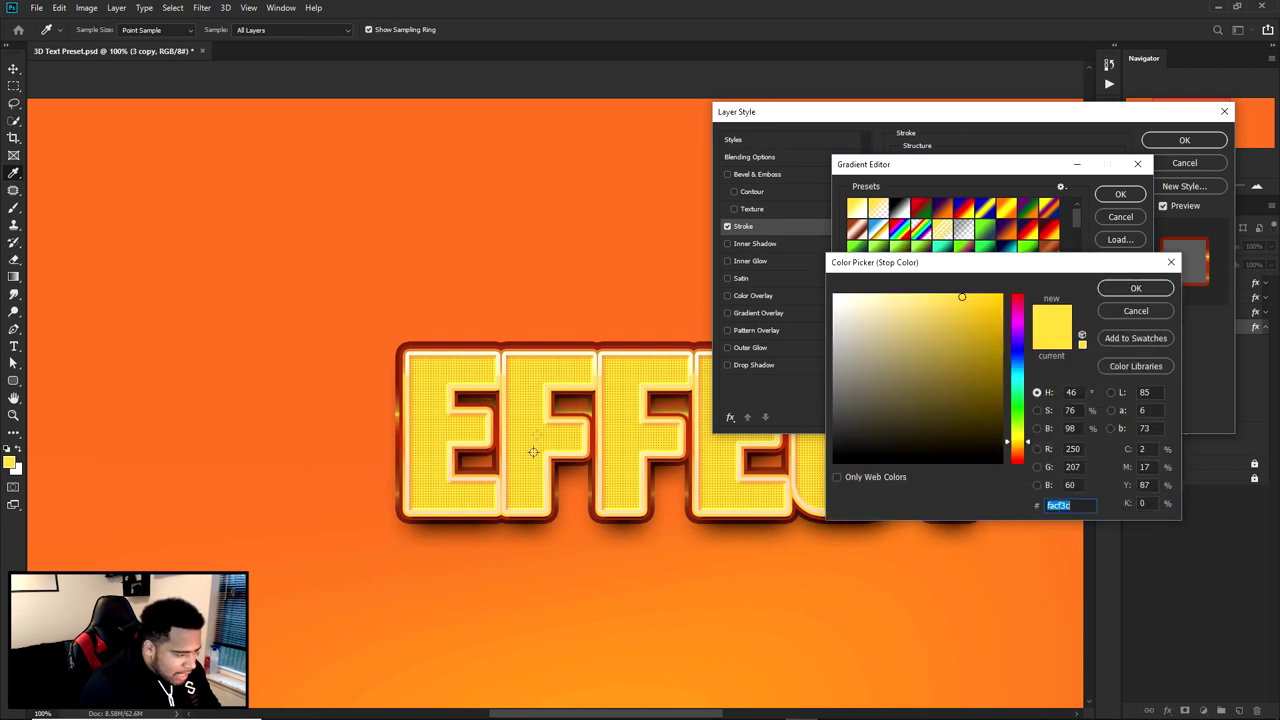
click(555, 496)
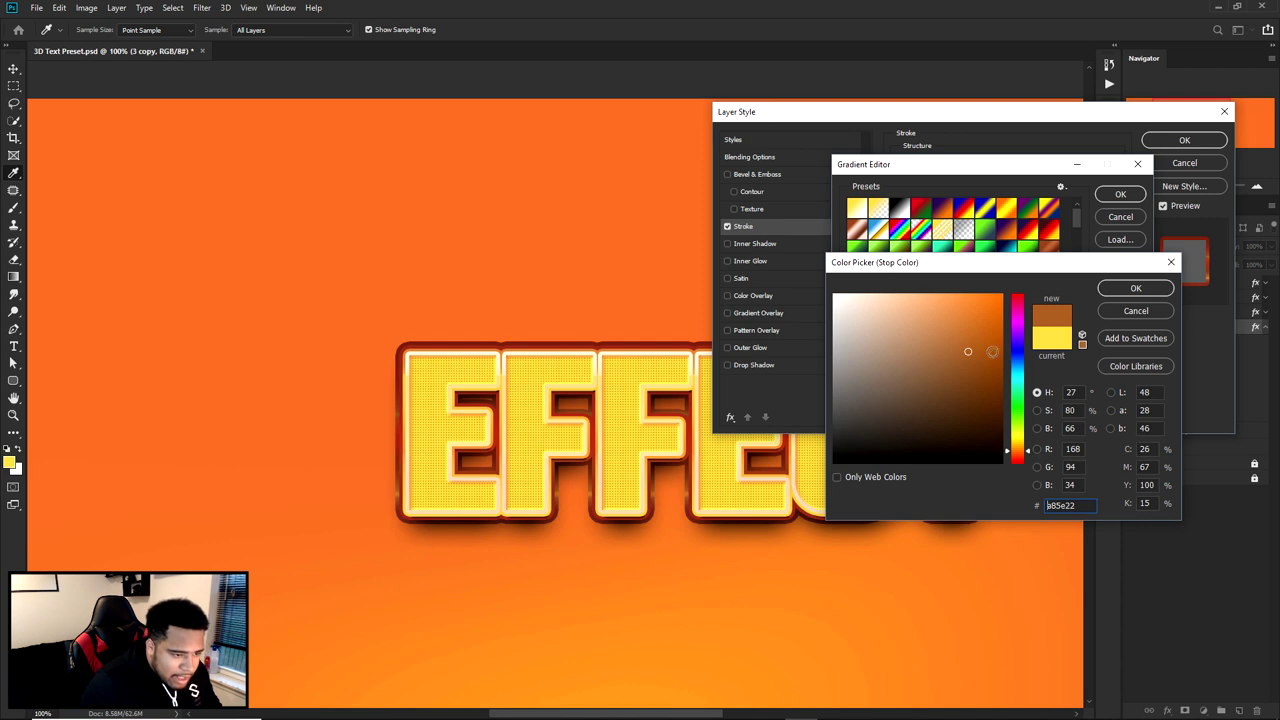
click(1132, 292)
click(1020, 406)
click(1020, 408)
click(1020, 406)
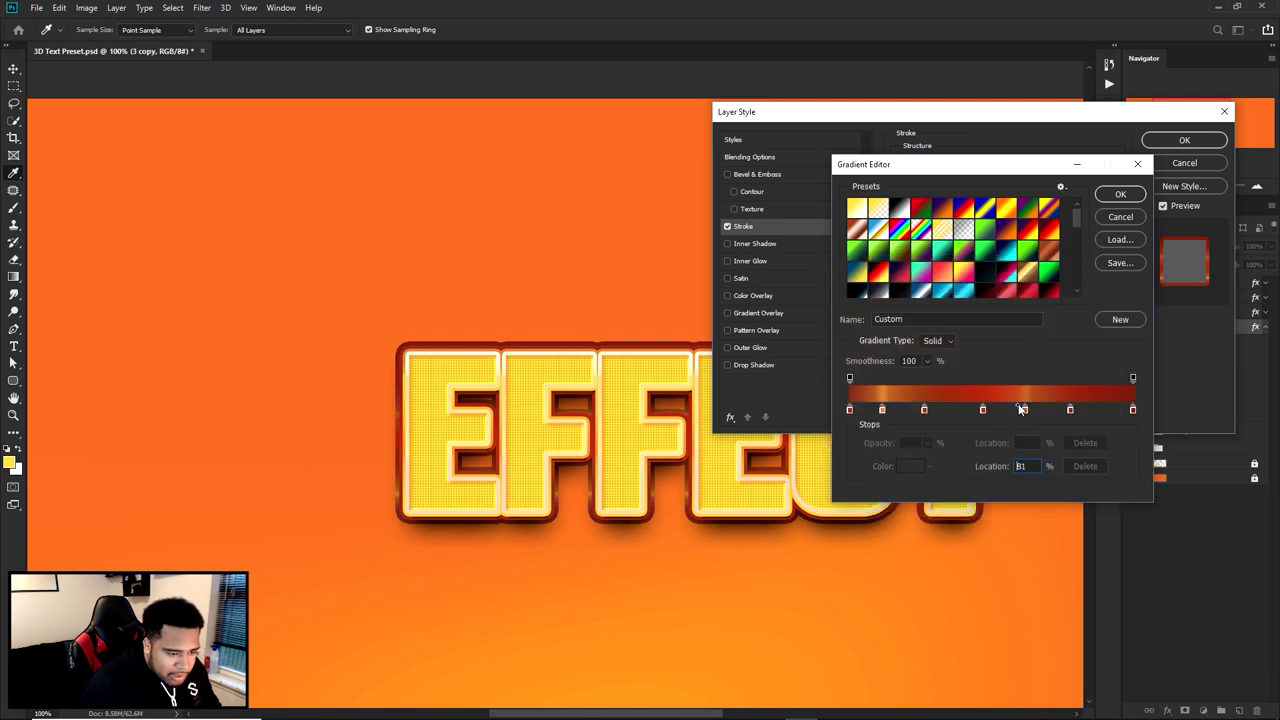
click(1120, 194)
click(1184, 140)
key(v)
- Recolor the first stop of layer 3 copy's stroke gradient to a dark slate blue
key(ctrl+plus)
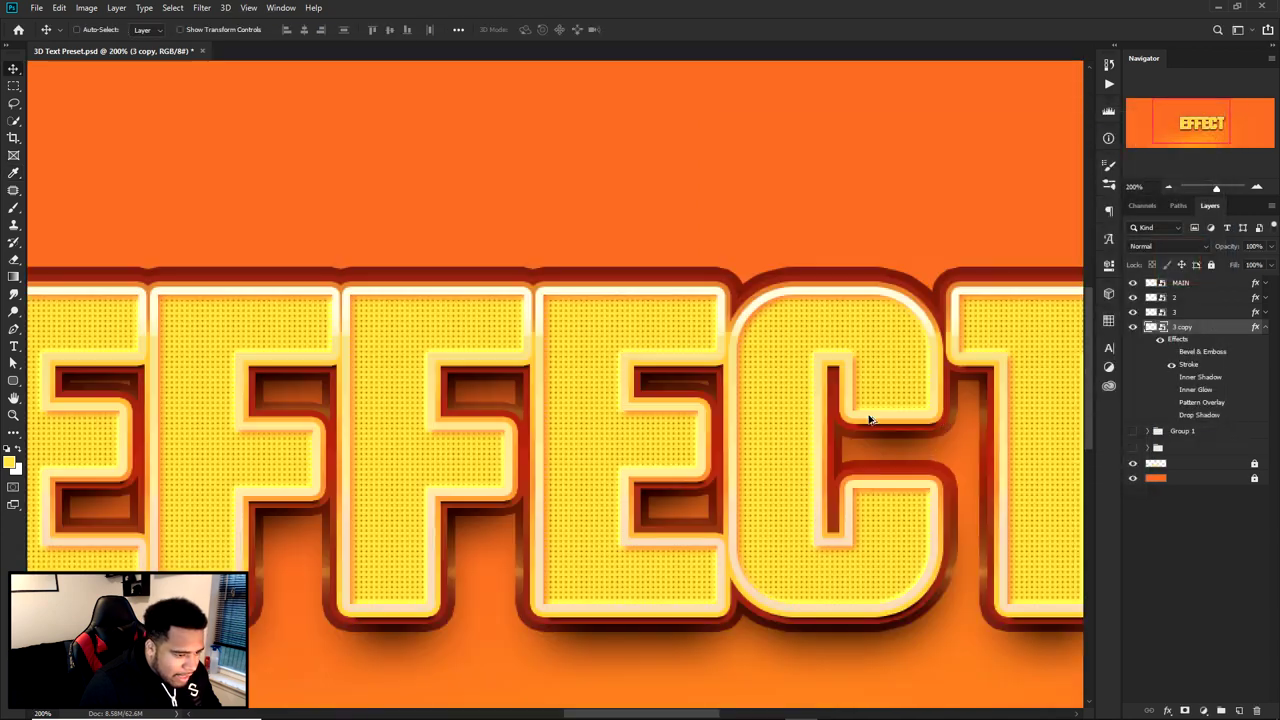
drag(980, 423, 937, 463)
key(ctrl+minus)
key(ctrl+minus)
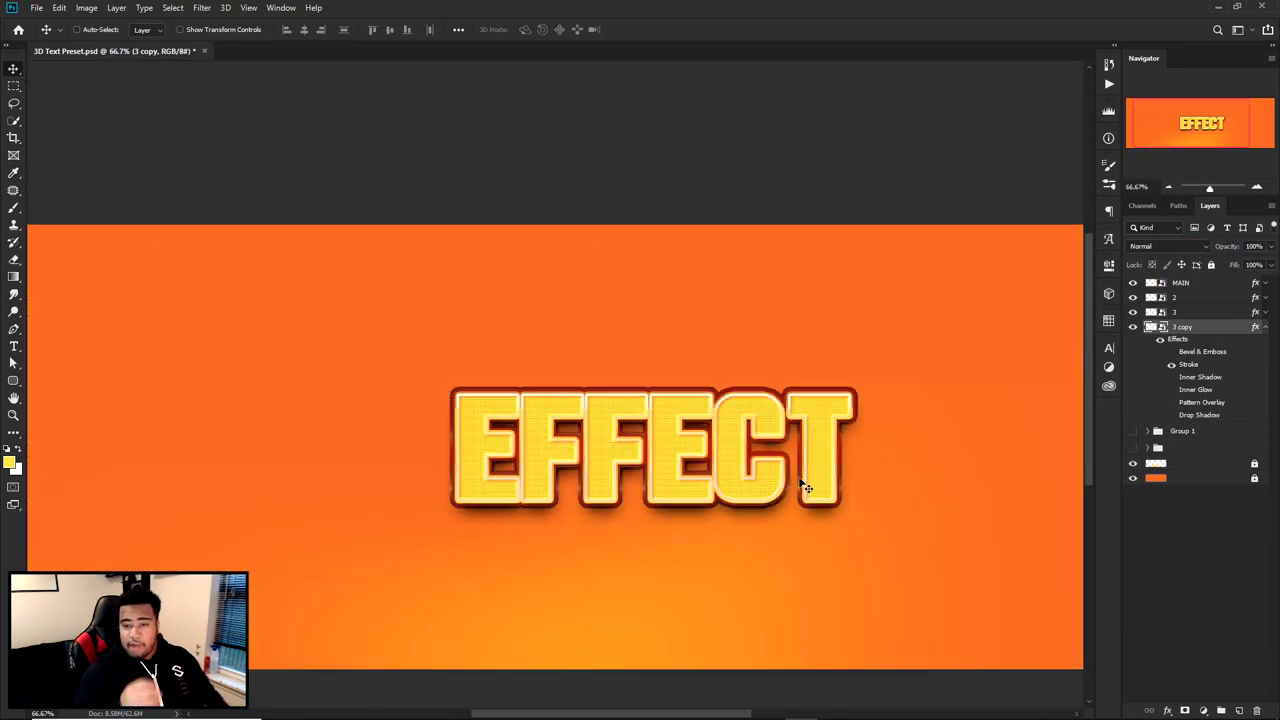
scroll(815, 470, up, 1)
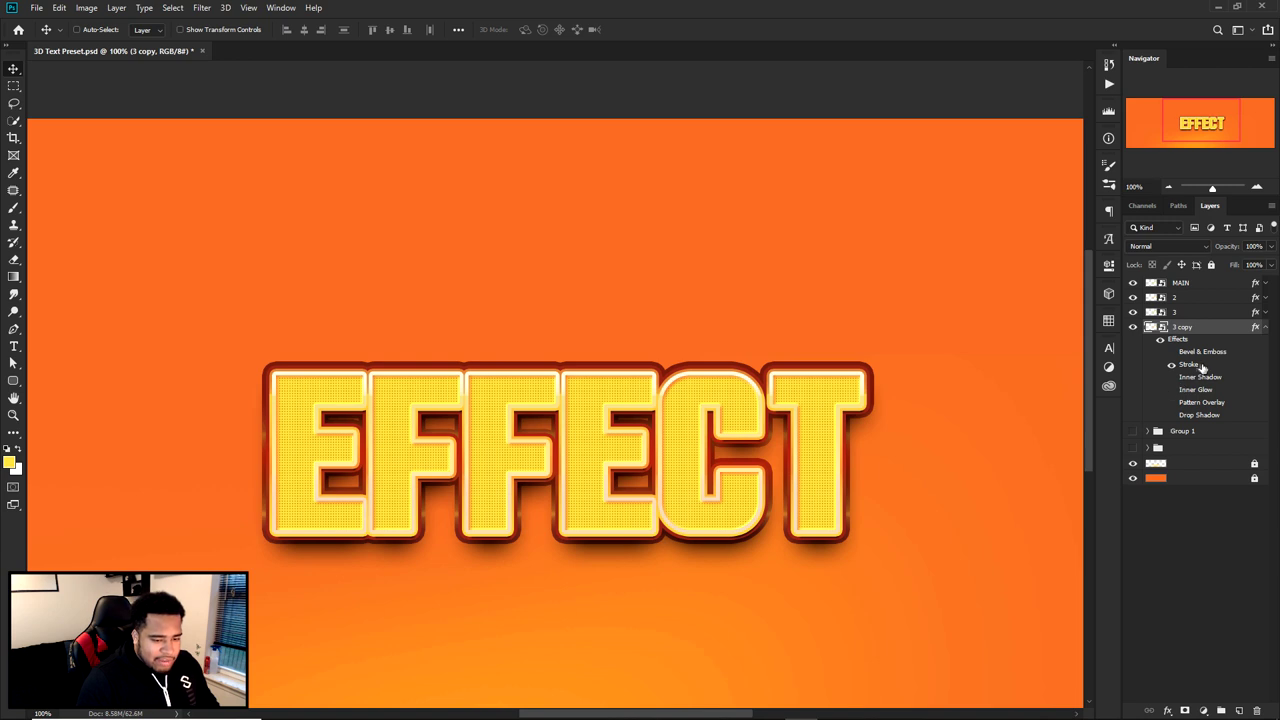
double_click(1188, 364)
click(972, 259)
double_click(855, 416)
drag(1017, 455, 1017, 352)
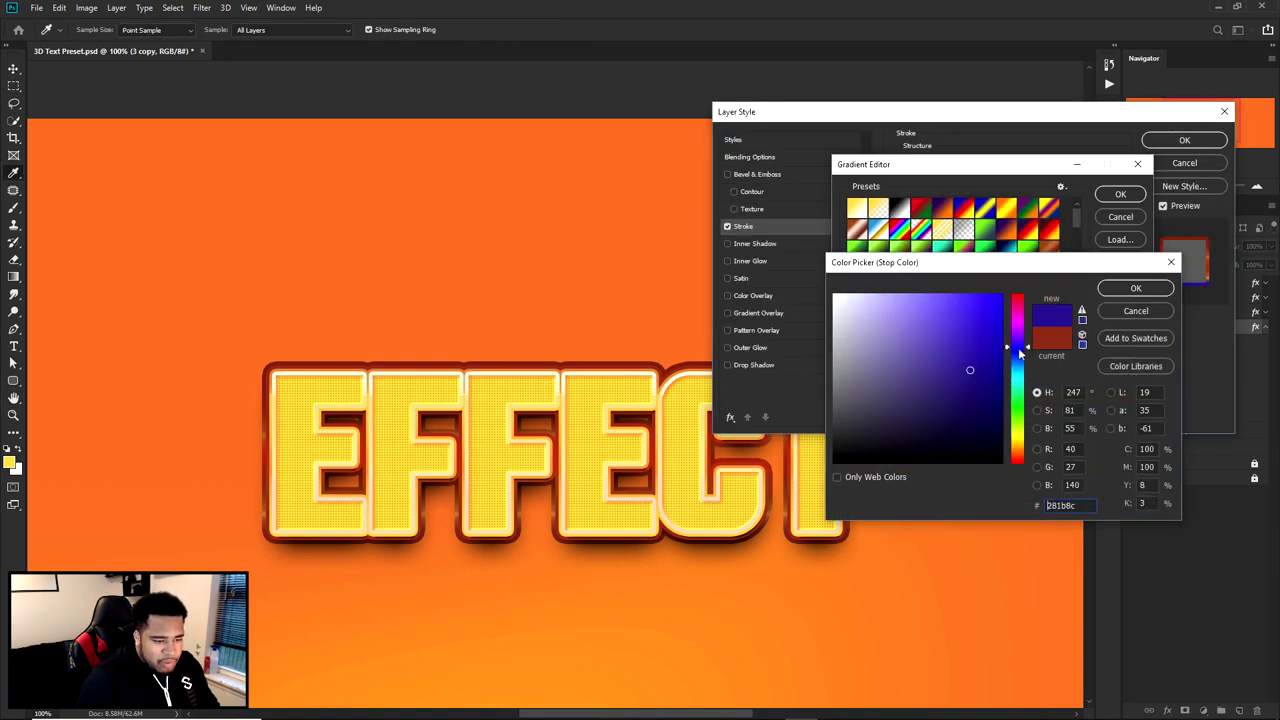
click(853, 421)
drag(853, 421, 869, 421)
mouse_move(1017, 352)
mouse_down()
mouse_move(1010, 376)
mouse_move(1012, 364)
mouse_up()
click(1136, 288)
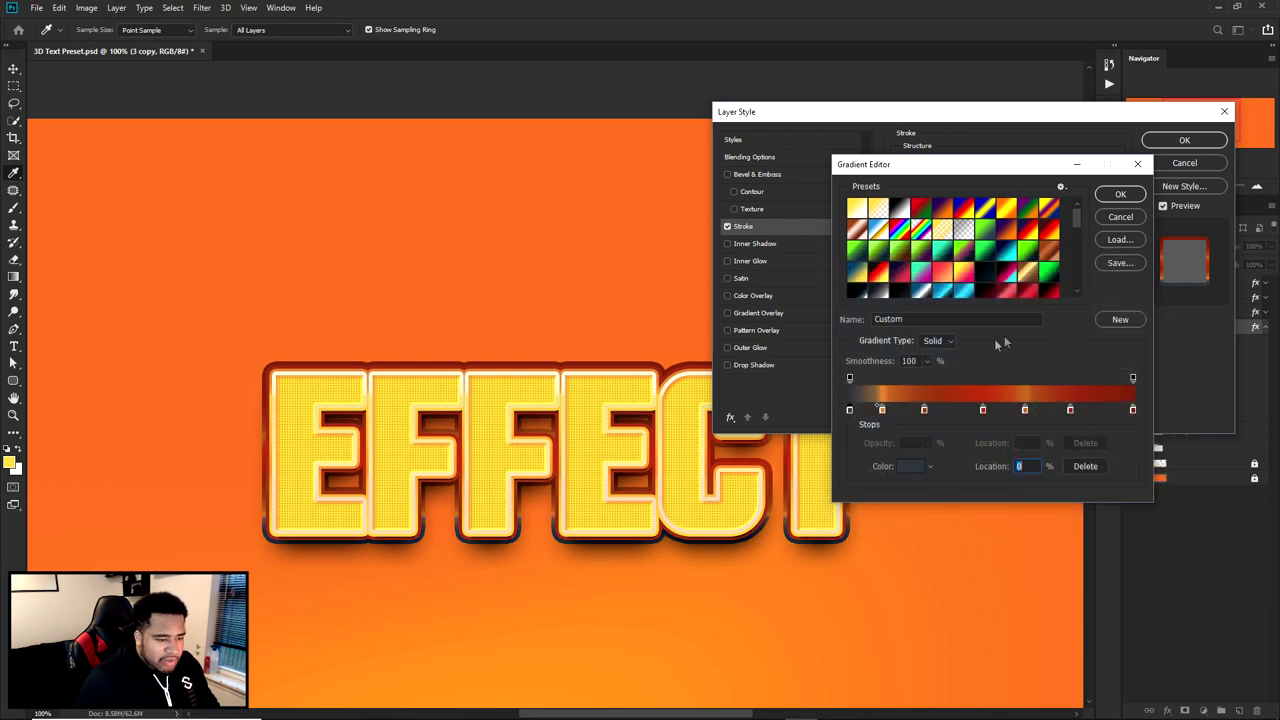
- Recolor the stroke gradient's 12% stop to dark slate blue and its third stop to dark navy #0d1c2c
double_click(850, 408)
key(Escape)
click(881, 409)
double_click(881, 409)
click(1136, 289)
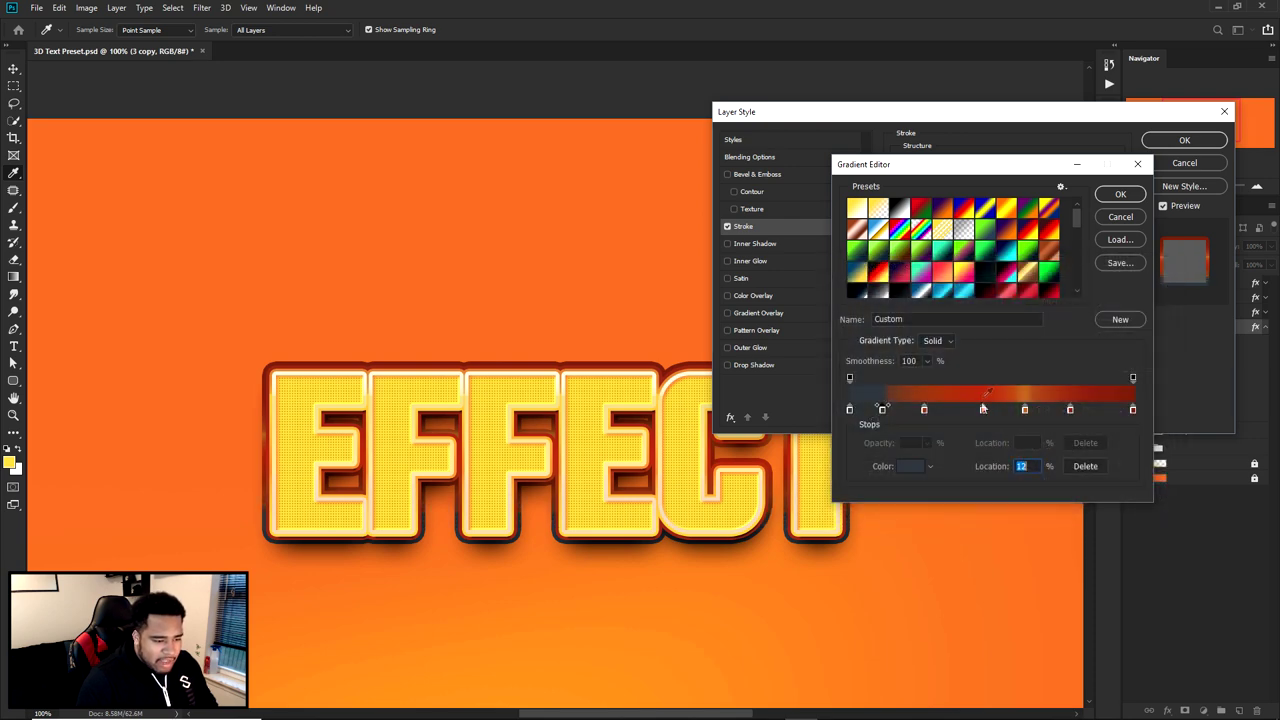
double_click(924, 409)
click(943, 429)
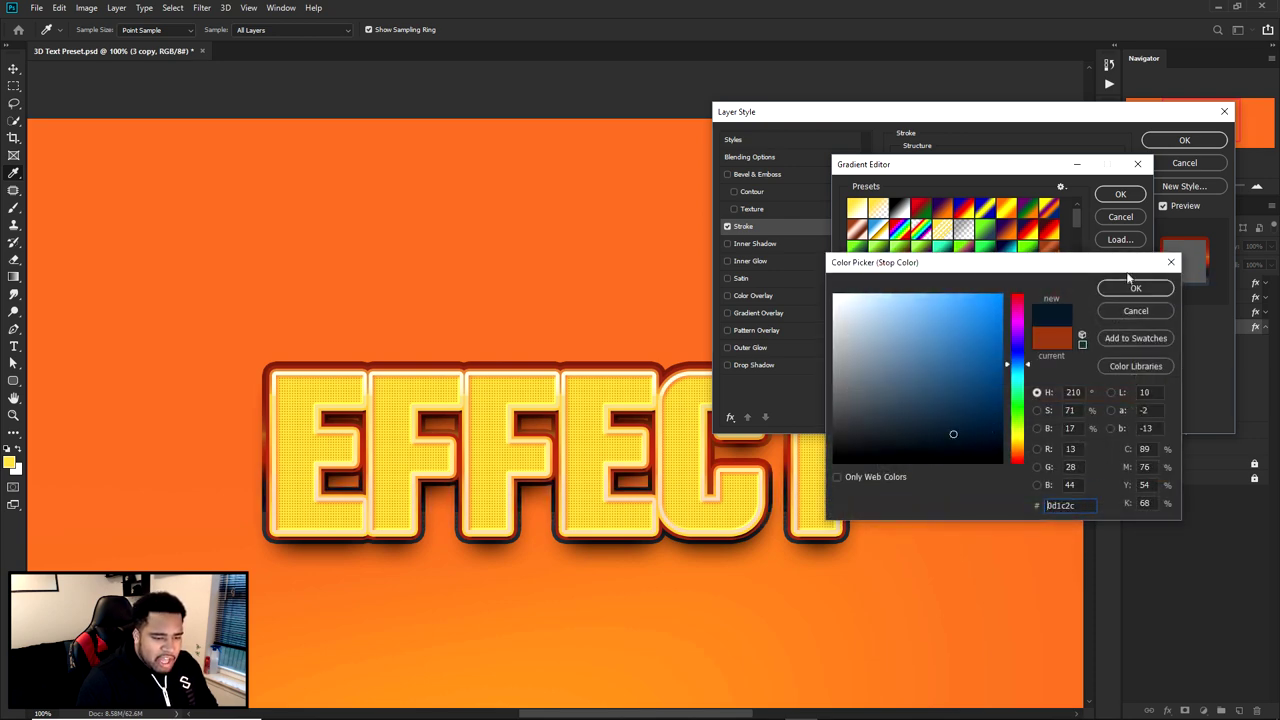
click(1136, 289)
- Recolor the stroke gradient's fourth stop and its 62% stop to dark blue shades
double_click(982, 409)
click(977, 414)
click(946, 407)
click(1128, 290)
double_click(1025, 409)
click(870, 421)
click(1136, 288)
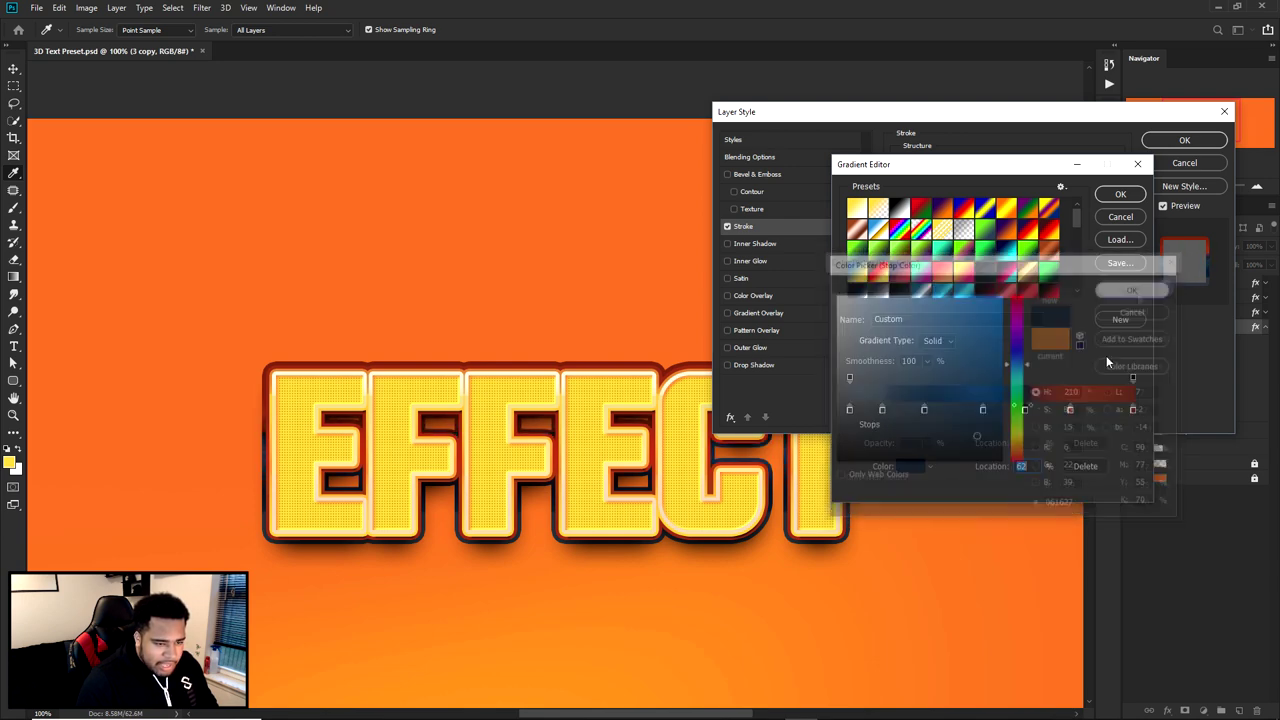
- Recolor the last two stroke gradient stops to dark shades, using #313838 for the end stop, and apply the layer style
double_click(1067, 409)
click(1135, 288)
double_click(1132, 410)
text(313838)
click(1135, 288)
click(1120, 194)
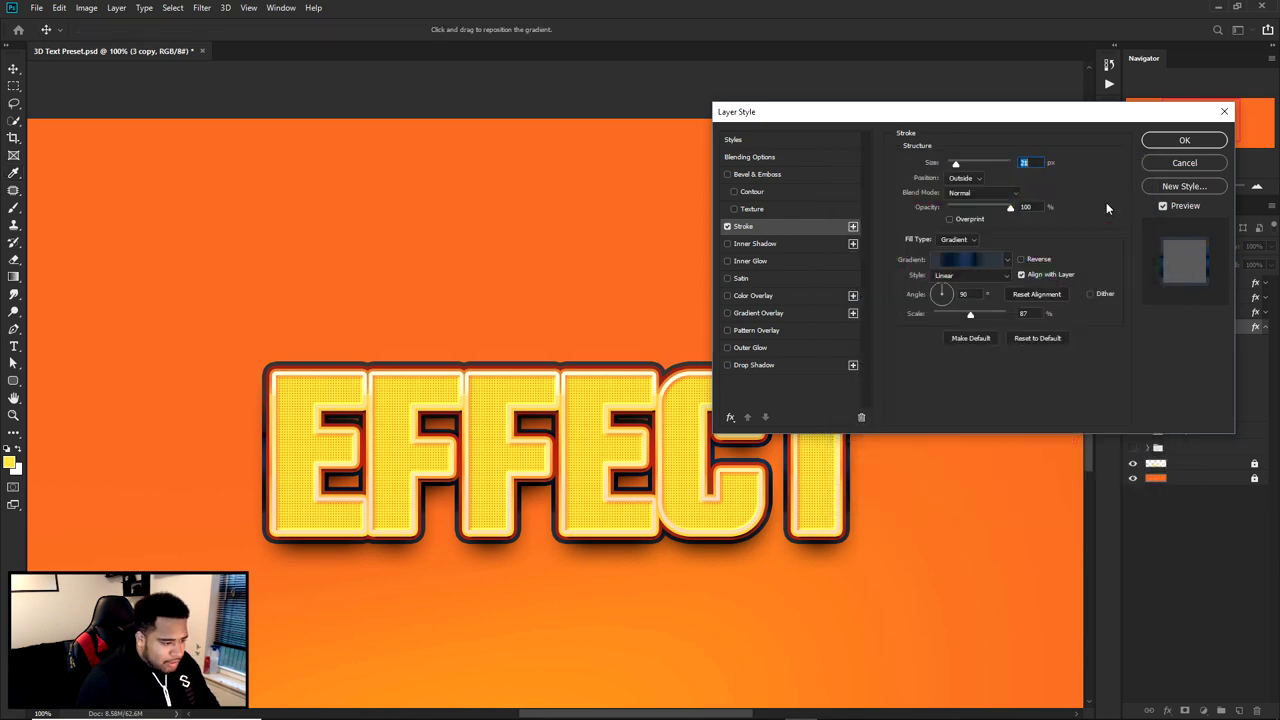
click(1184, 140)
- Inspect the dark blue stroke around the letters and undo its gradient recoloring
scroll(846, 420, down, 2)
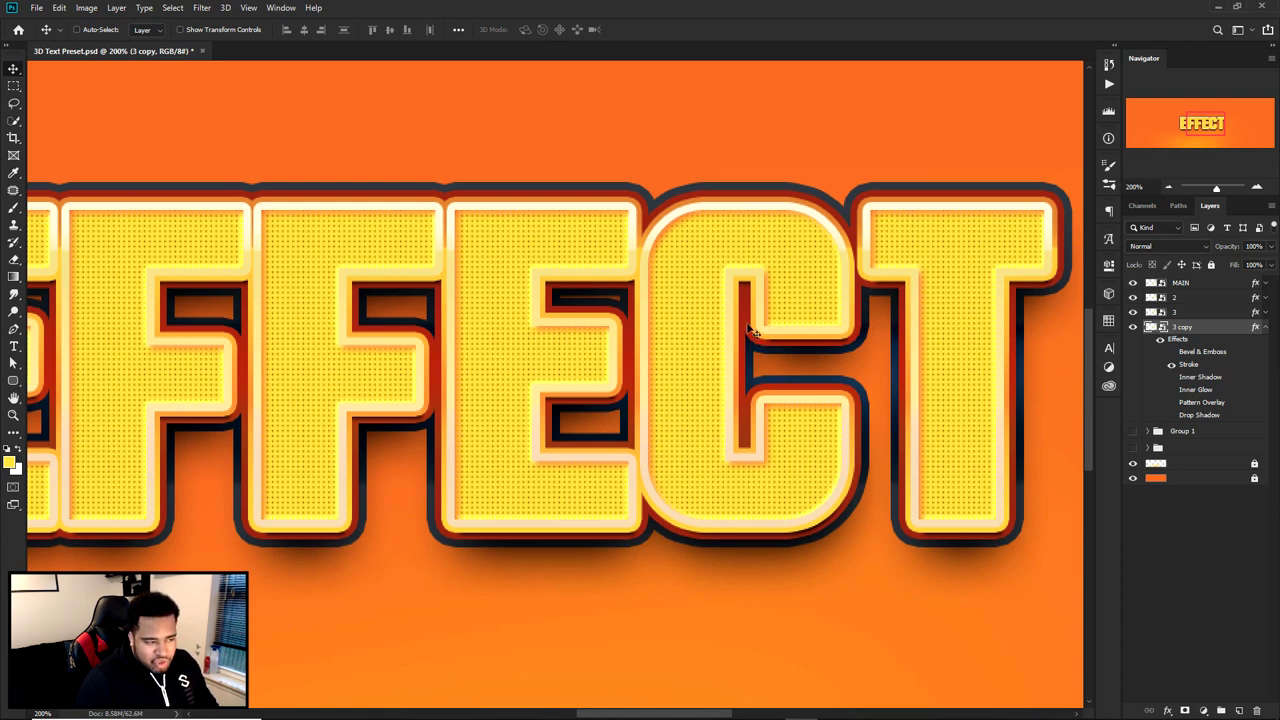
scroll(750, 330, down, 1)
key(Up)
key(Up)
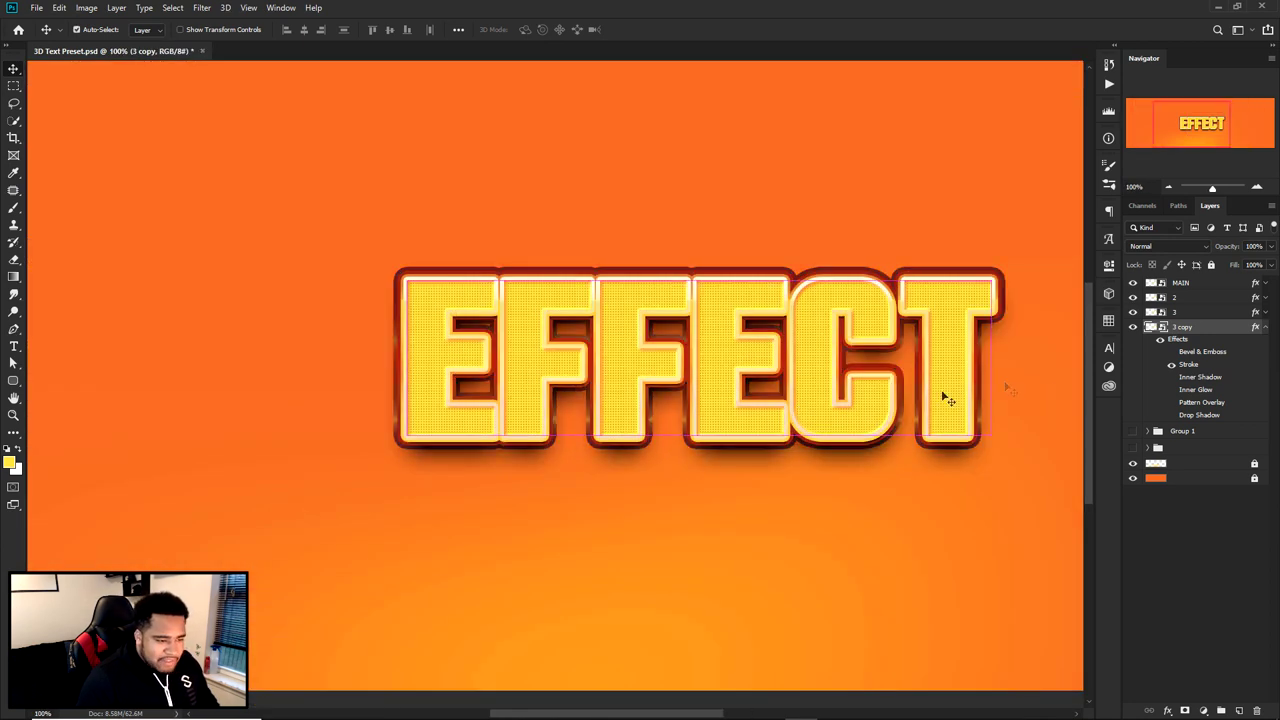
- Reapply the saved dark red stroke style preset to layer 3 copy, rename the layer 4, and collapse its effects list
double_click(1216, 331)
click(780, 148)
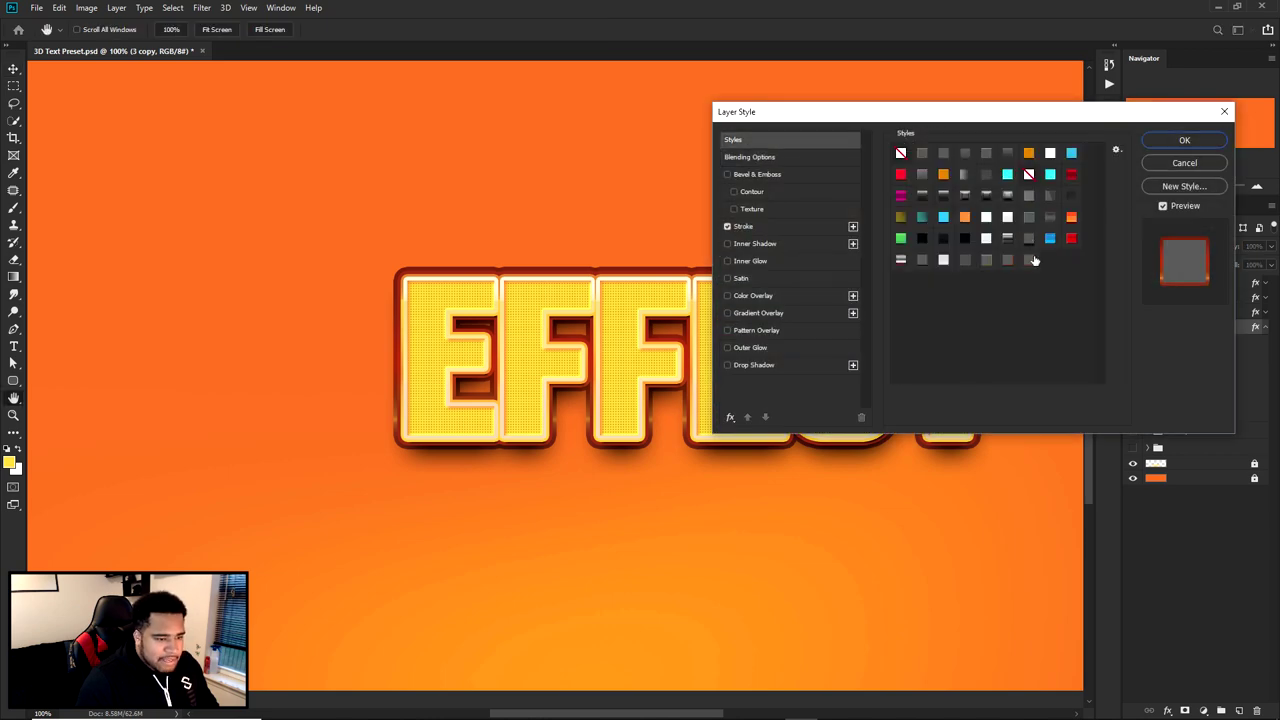
click(1184, 140)
double_click(1184, 327)
text(4)
key(Return)
click(1266, 331)
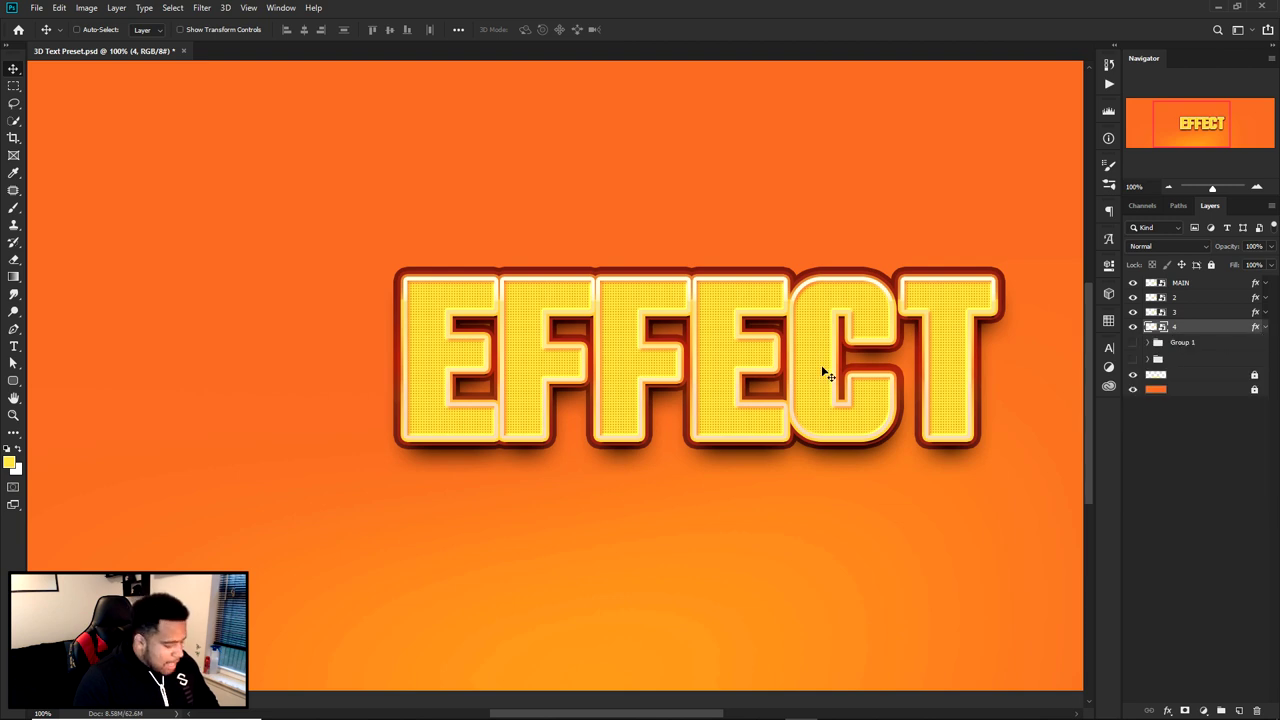
- Group the layers MAIN, 2, 3 and 4 and name the group Text Effect
scroll(823, 371, down, 1)
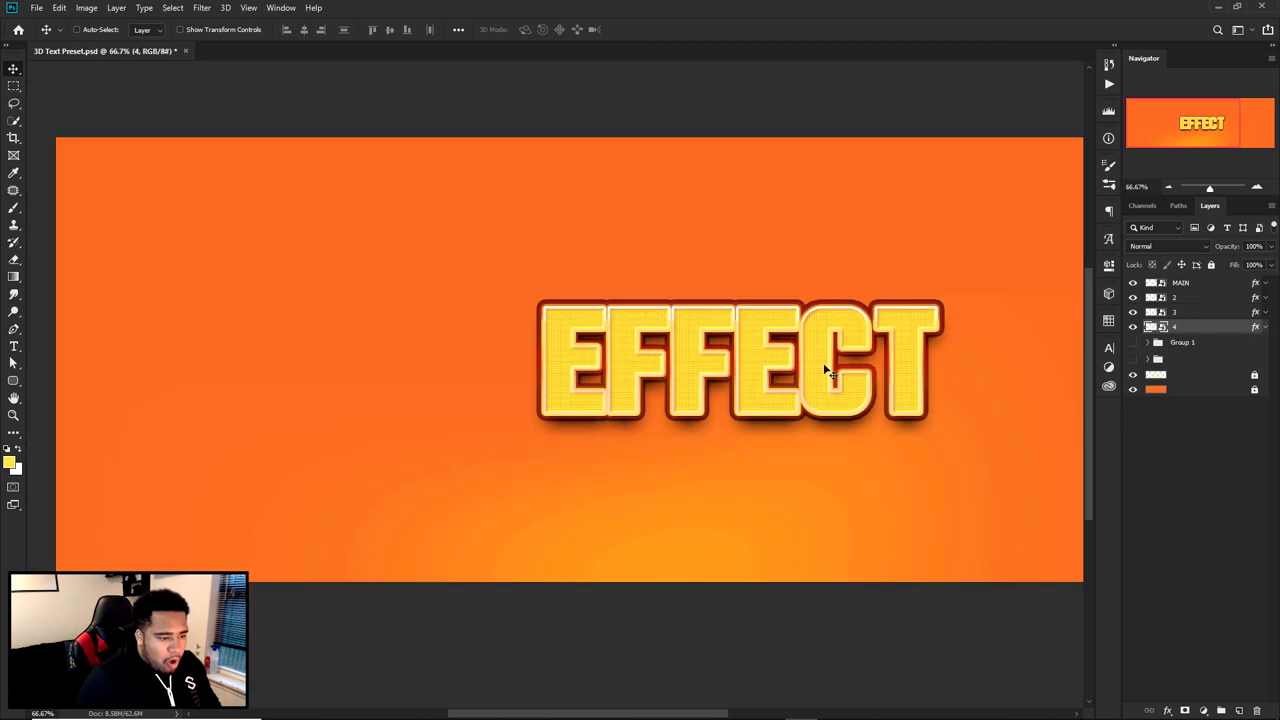
shift+click(1195, 285)
key(ctrl+g)
double_click(1185, 284)
text(TEXT EFFECT)
key(Return)
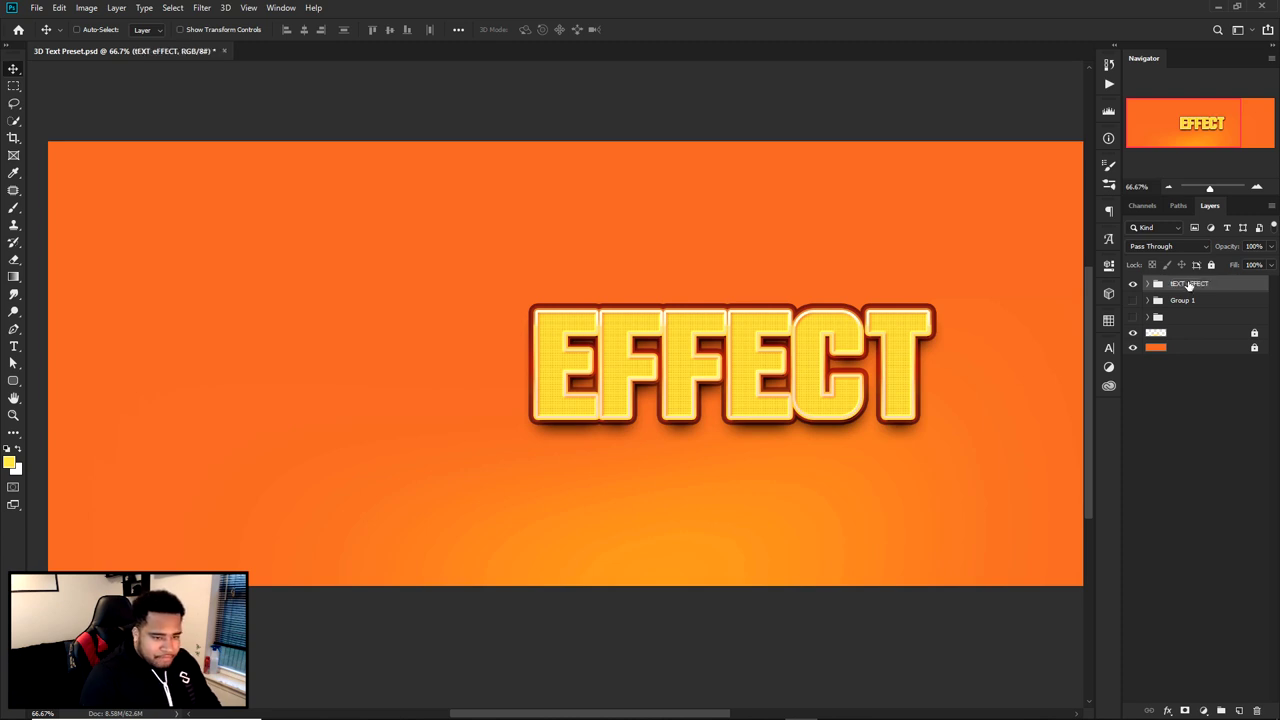
double_click(1190, 284)
text(Text Effect)
key(Return)
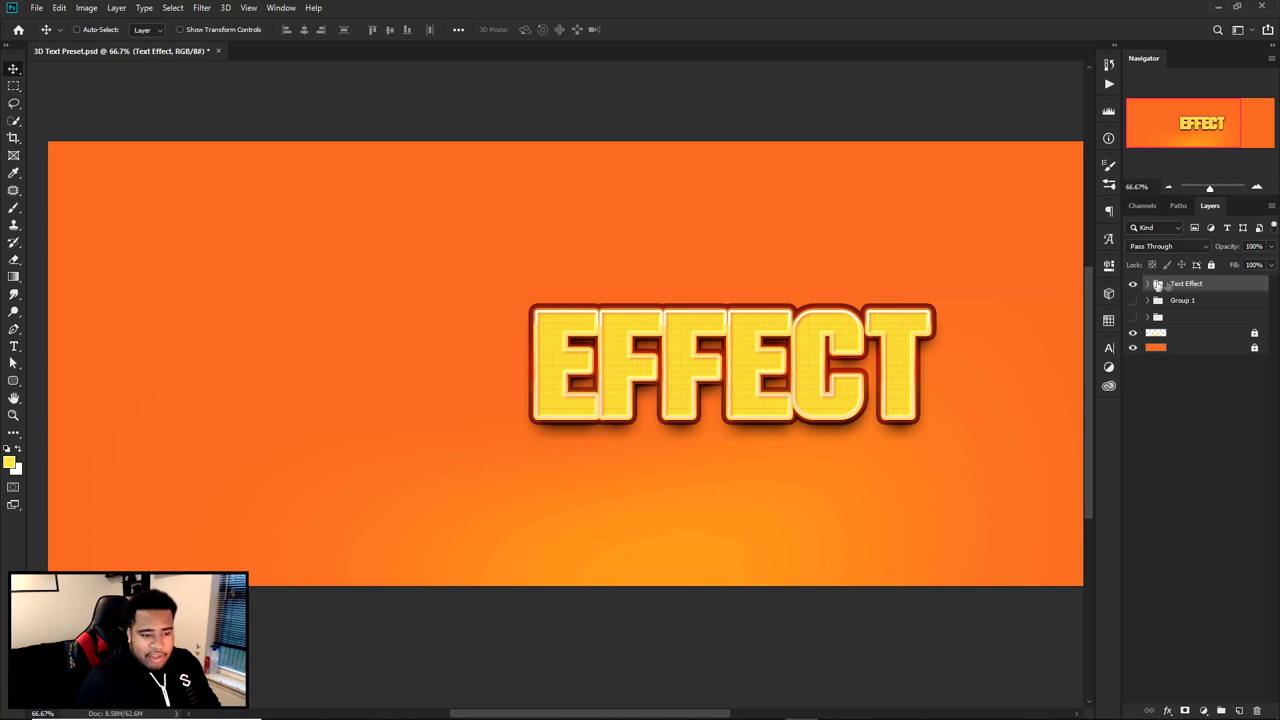
- Expand the Text Effect group and open the contents of the MAIN layer's smart object
click(1150, 286)
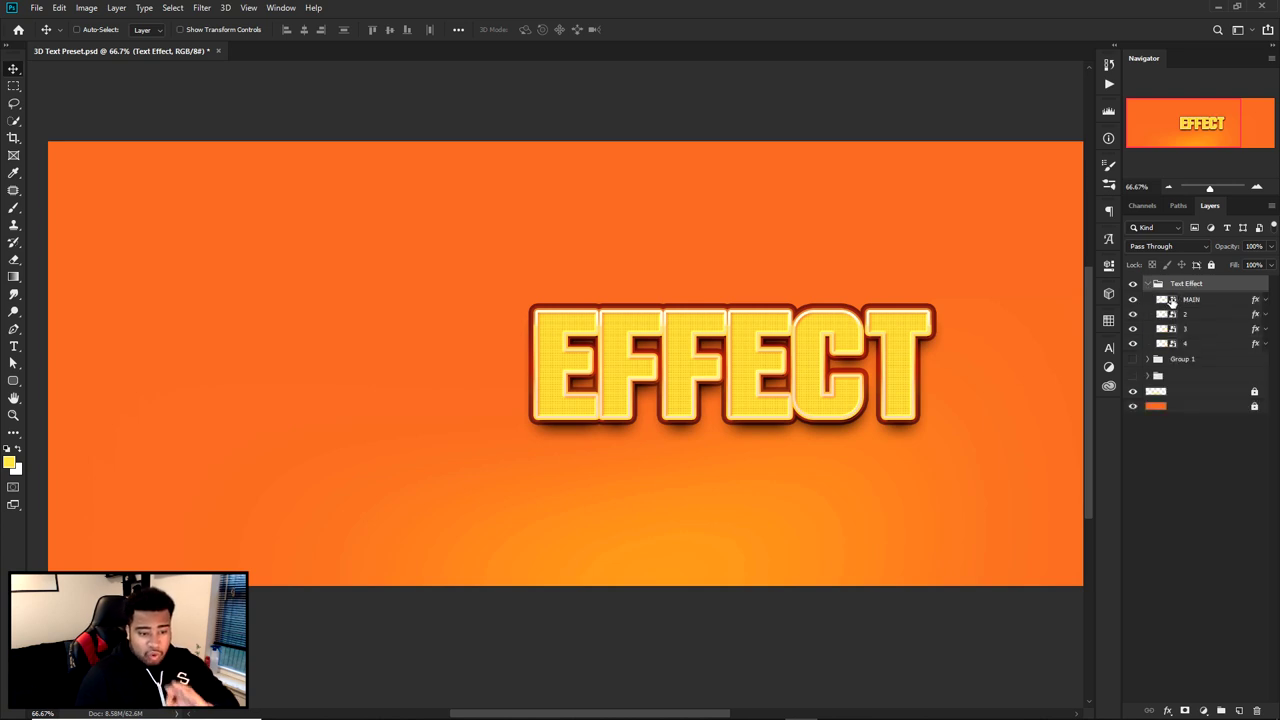
click(1193, 301)
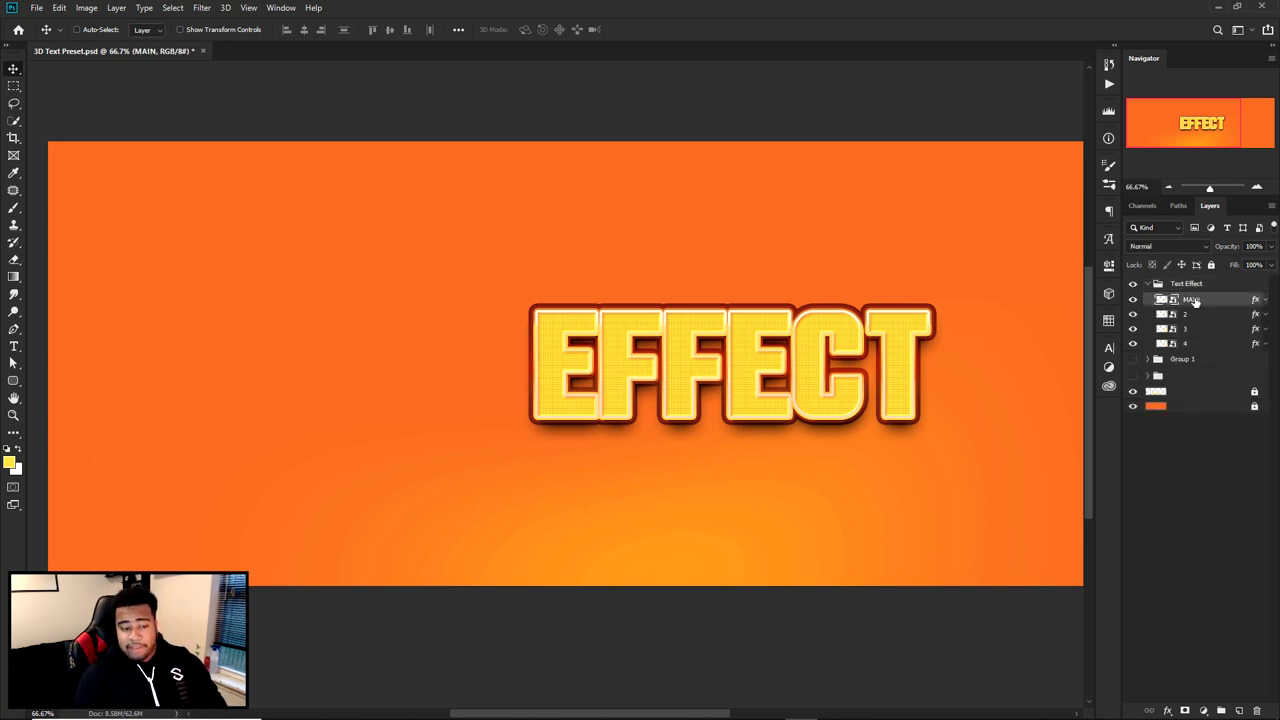
double_click(1174, 302)
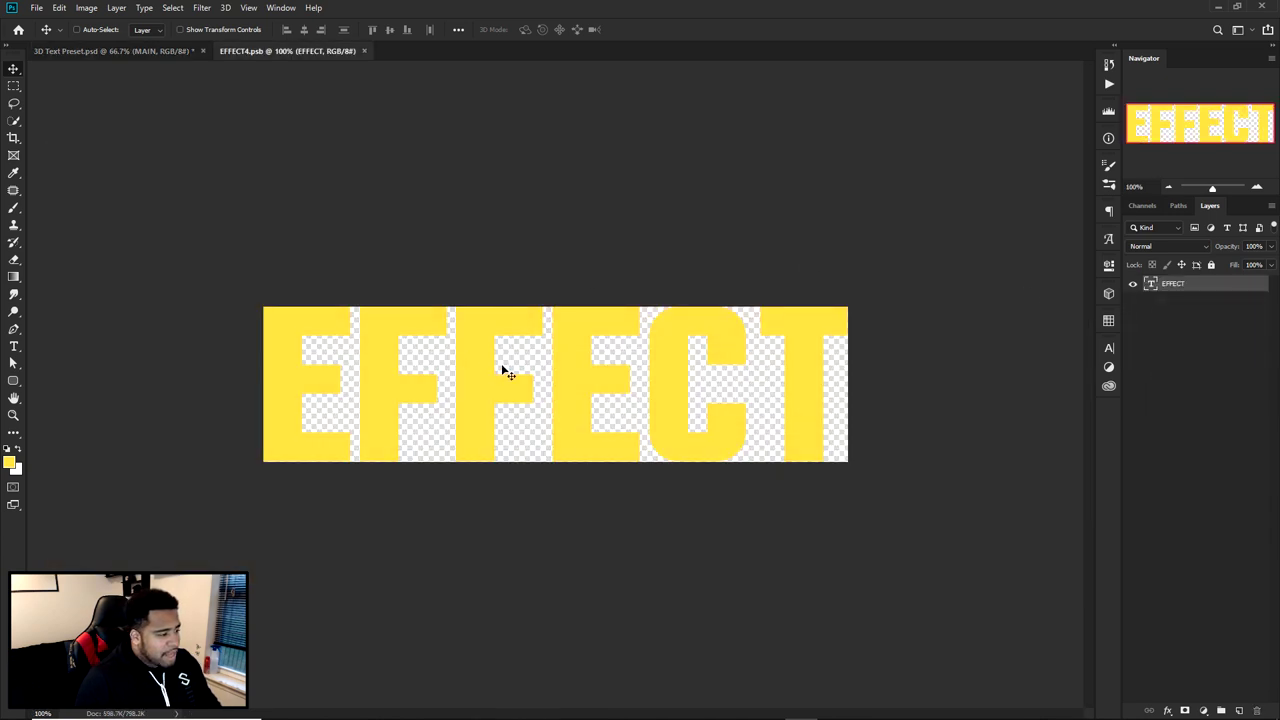
- Enlarge the smart object's canvas with the Crop tool, leaving wide transparent margins on all sides of the EFFECT text
key(c)
drag(846, 458, 1037, 628)
click(698, 33)
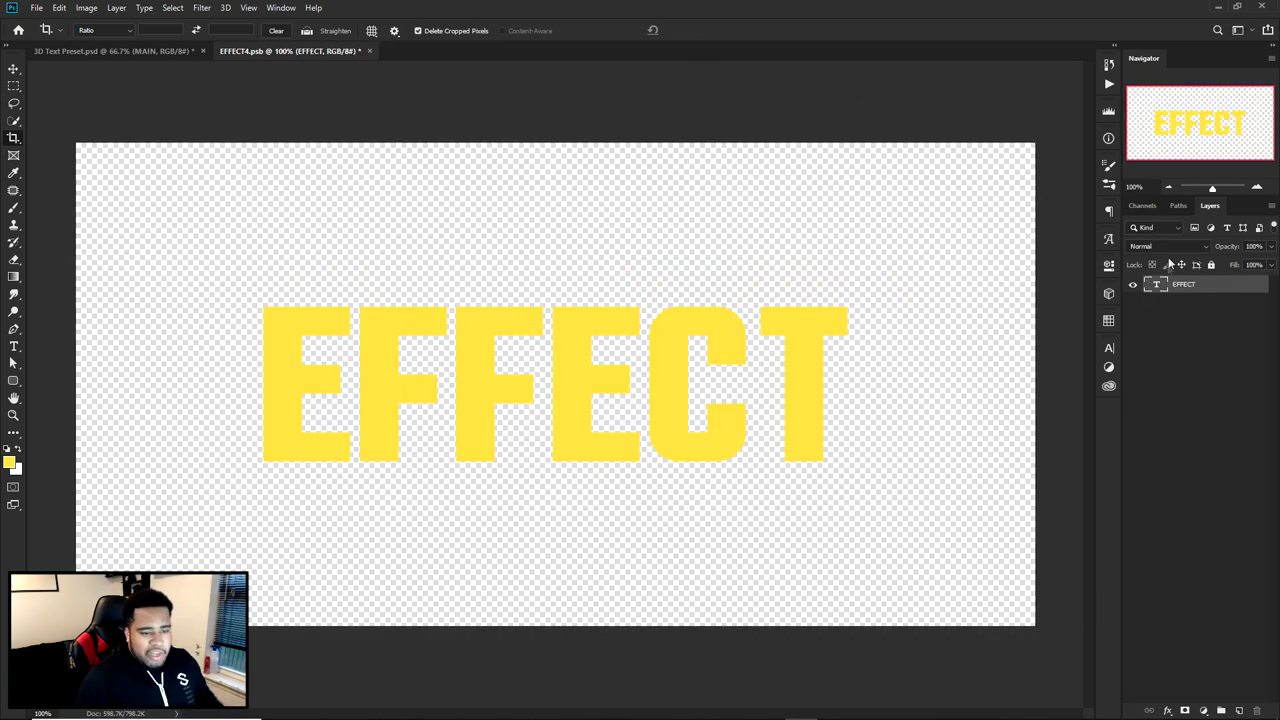
- Change the font of the EFFECT text to Primal
click(1111, 349)
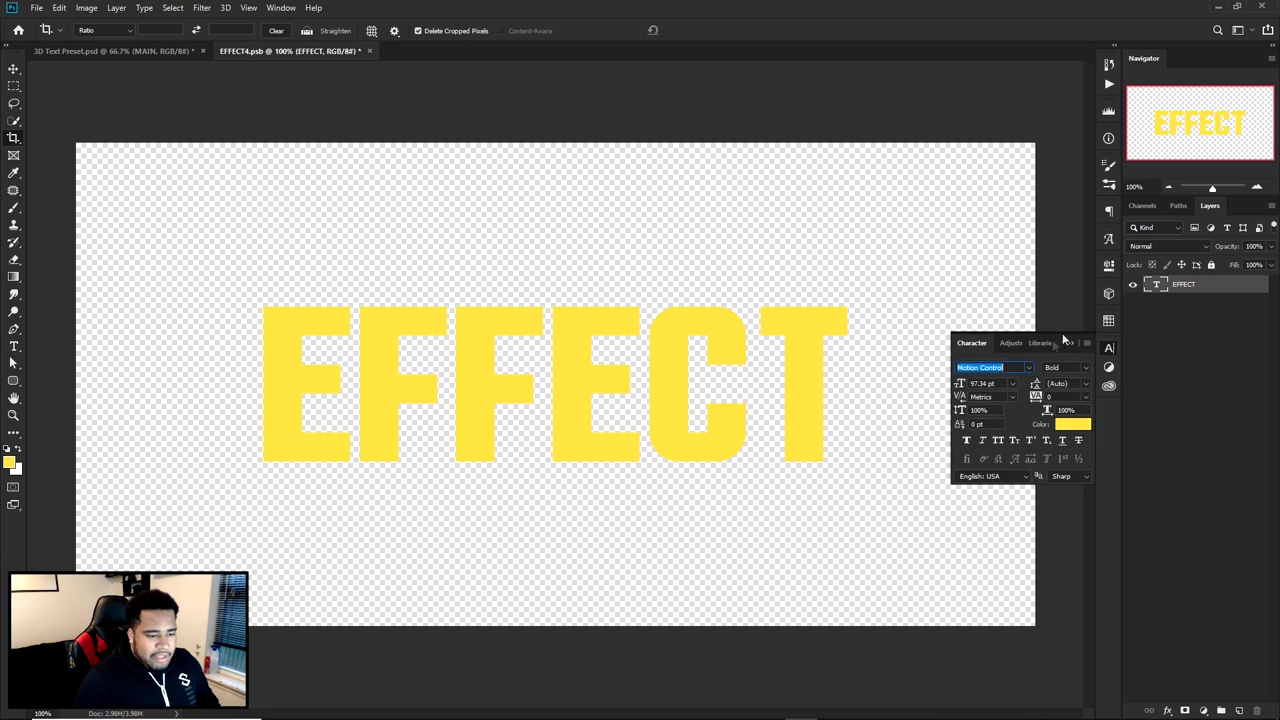
click(1030, 368)
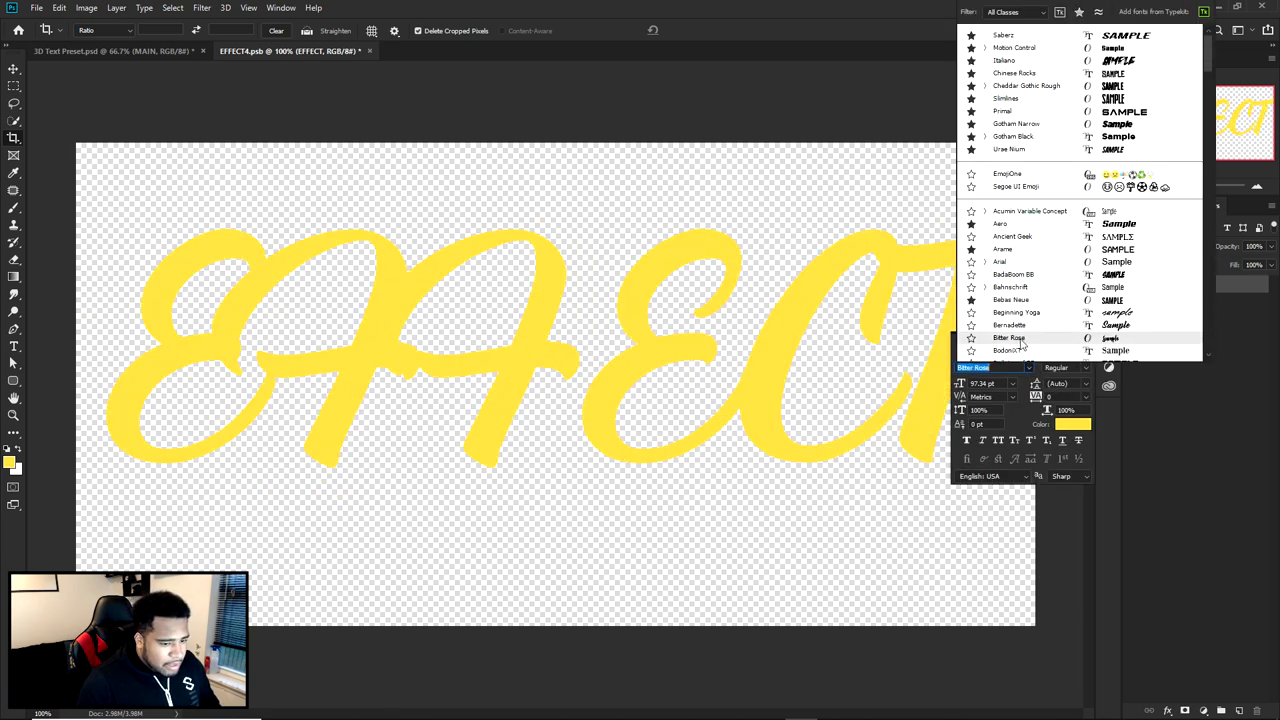
click(1053, 116)
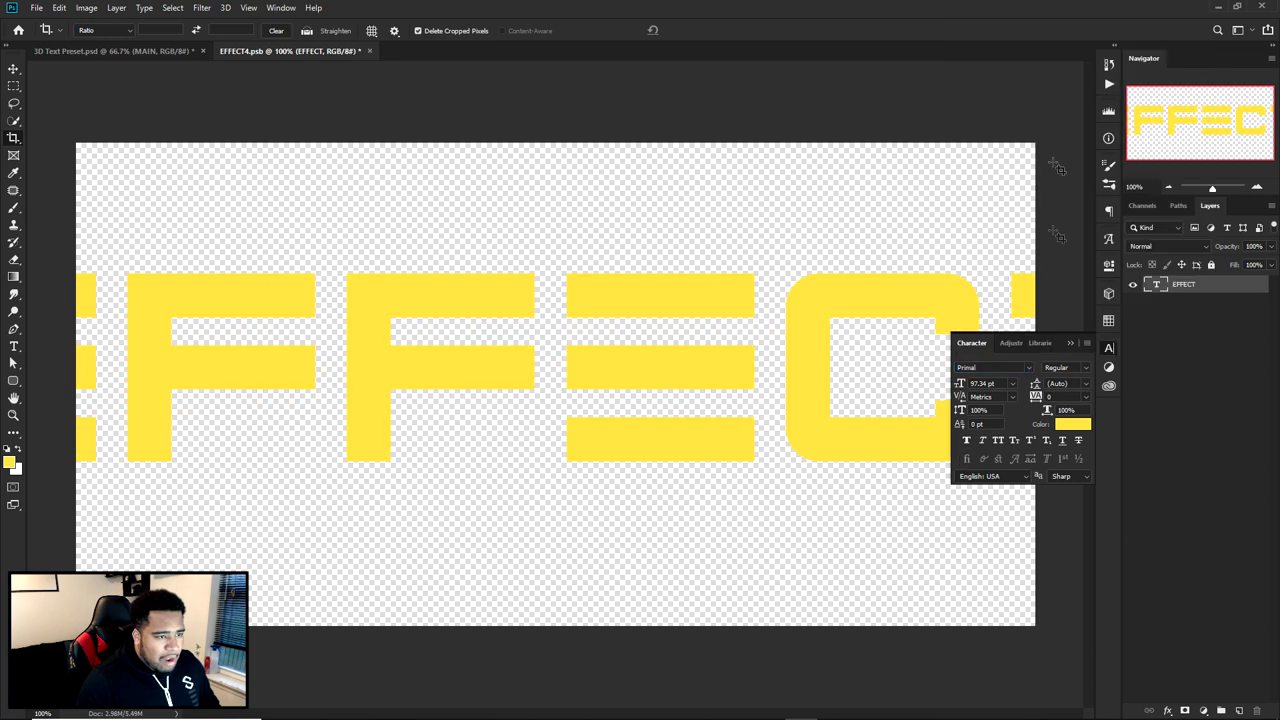
- Reduce the EFFECT text to 49.34 pt with -60 tracking and reposition it so the whole word fits inside the canvas
key(ctrl+t)
key(Return)
click(1001, 385)
scroll(1001, 386, down, 15)
scroll(1001, 385, down, 20)
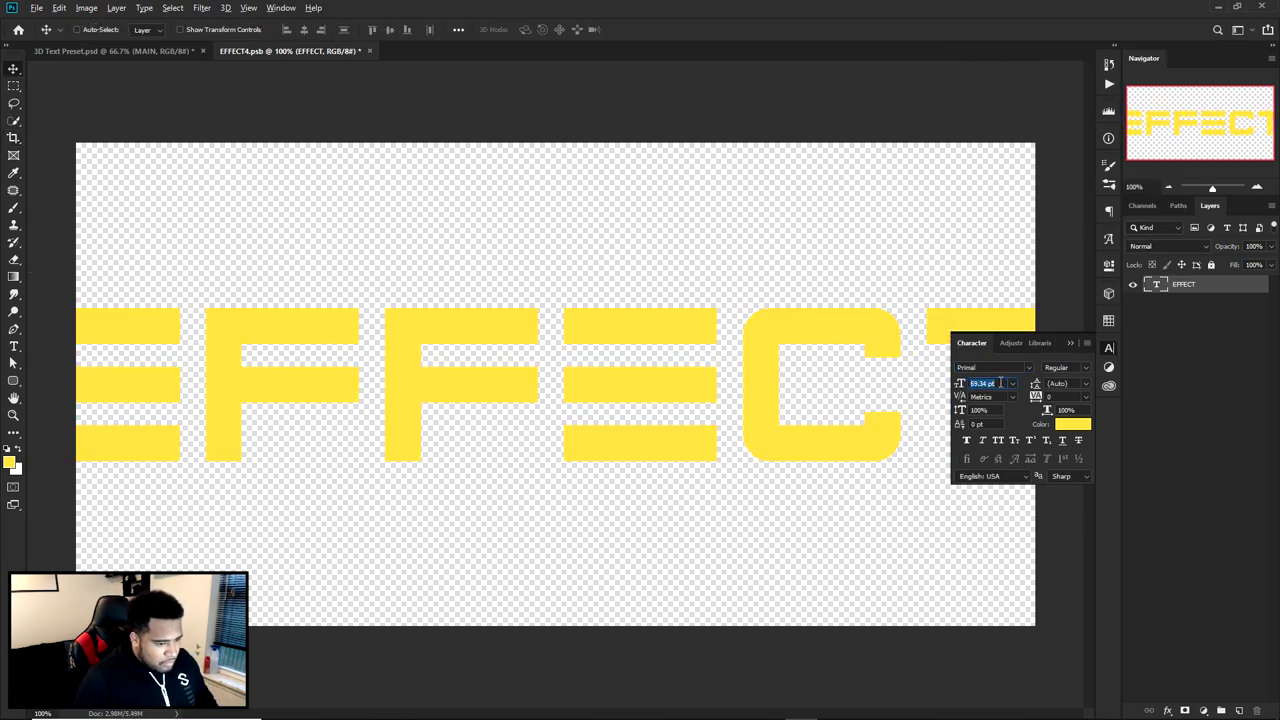
drag(709, 400, 735, 383)
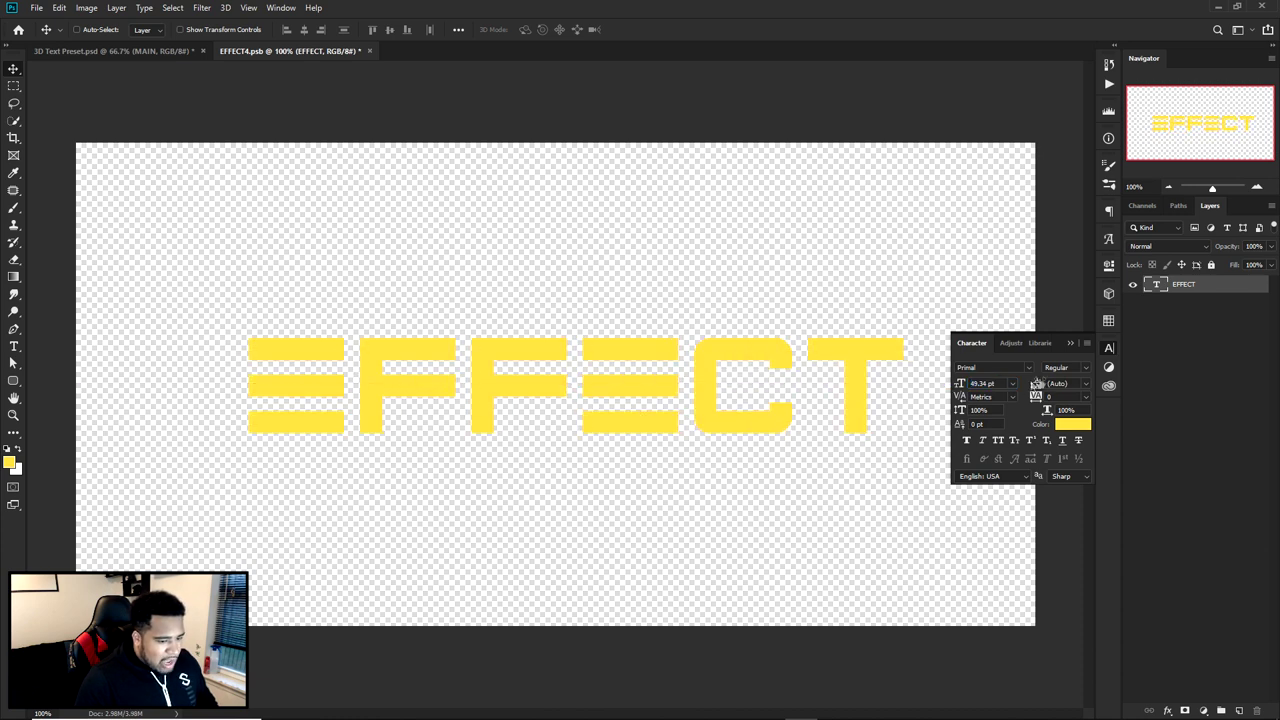
click(1056, 397)
scroll(1058, 398, down, 5)
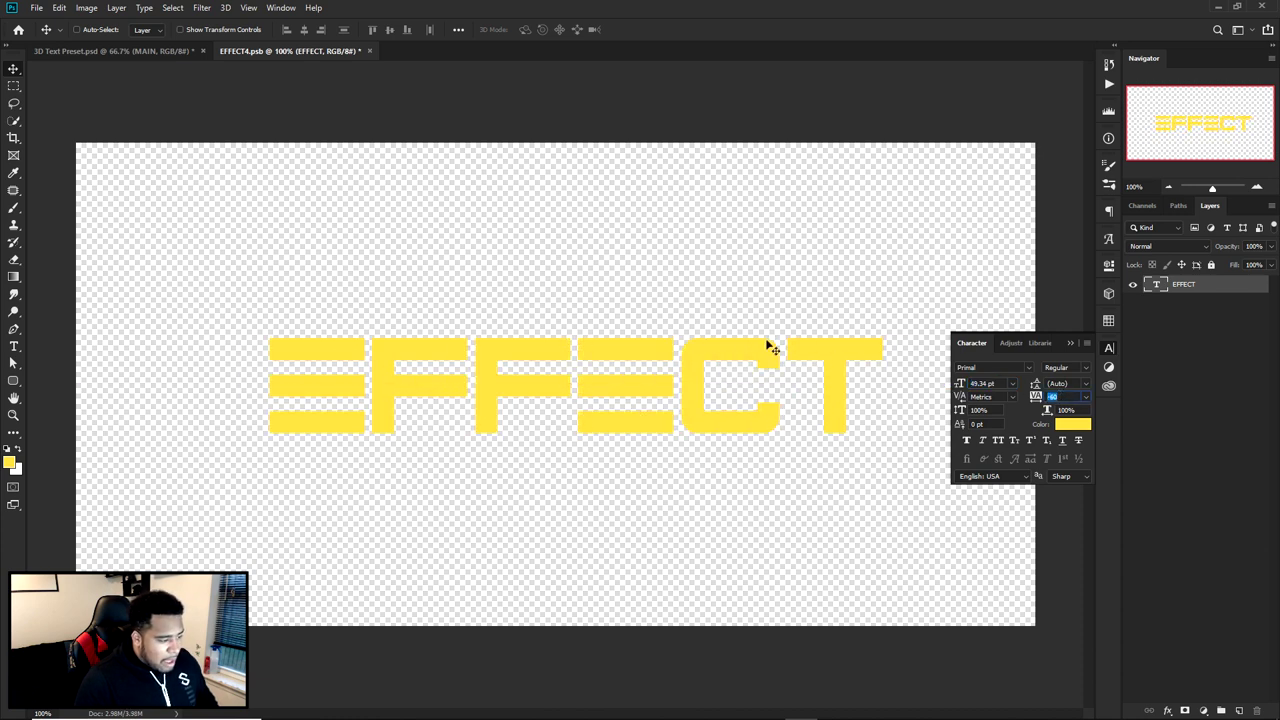
- Warp the EFFECT text with the Arc Lower style, adjusting the bend to a gentle downward curve
key(ctrl+t)
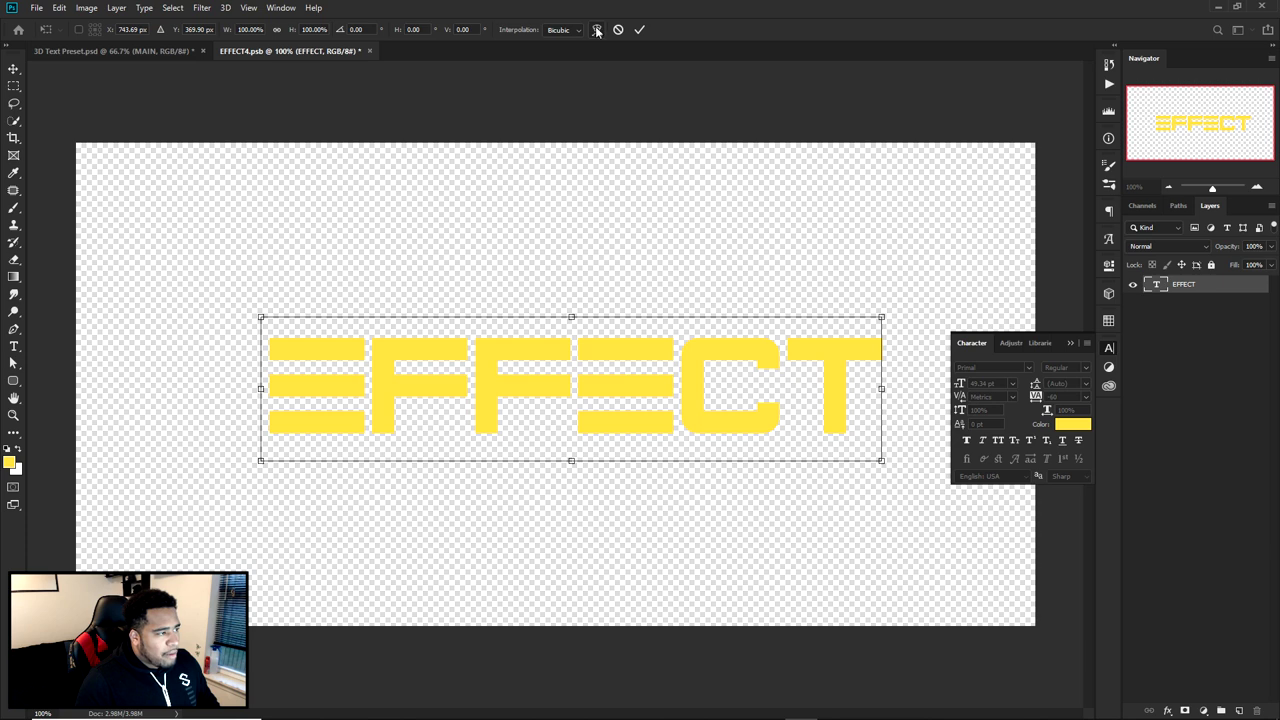
mouse_move(603, 368)
mouse_down()
mouse_move(520, 320)
mouse_move(603, 368)
mouse_up()
click(597, 29)
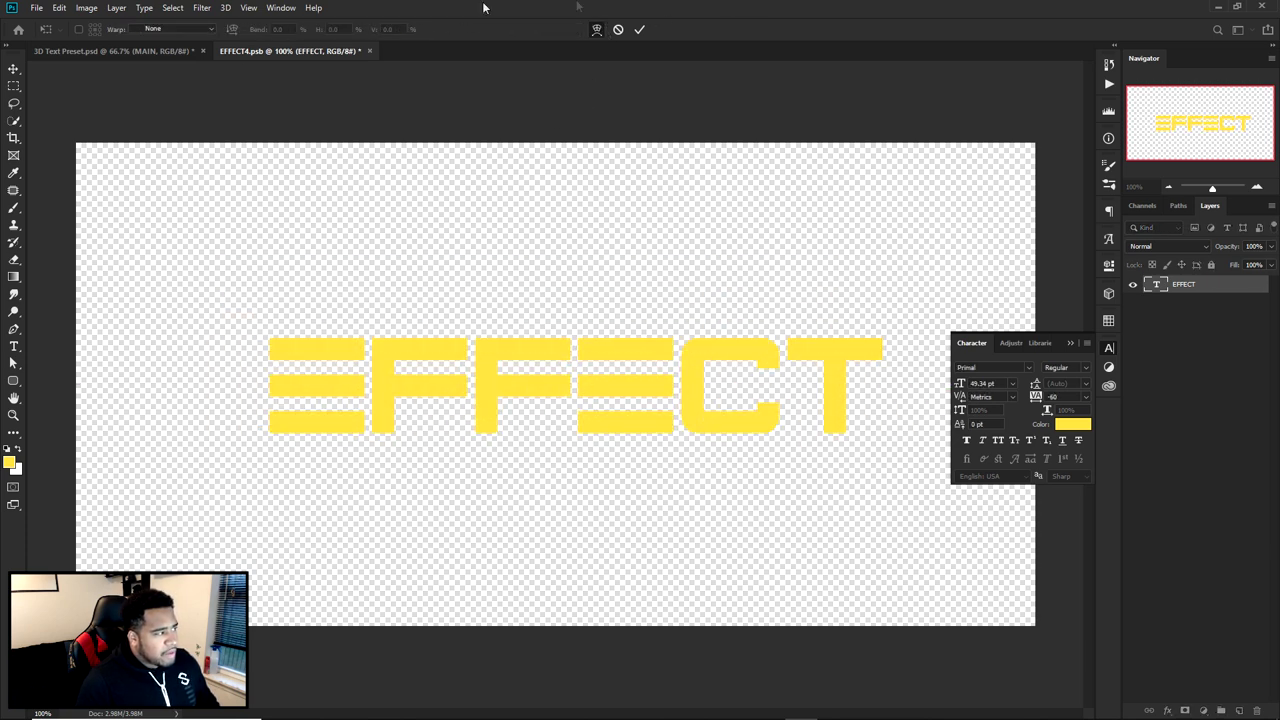
click(165, 29)
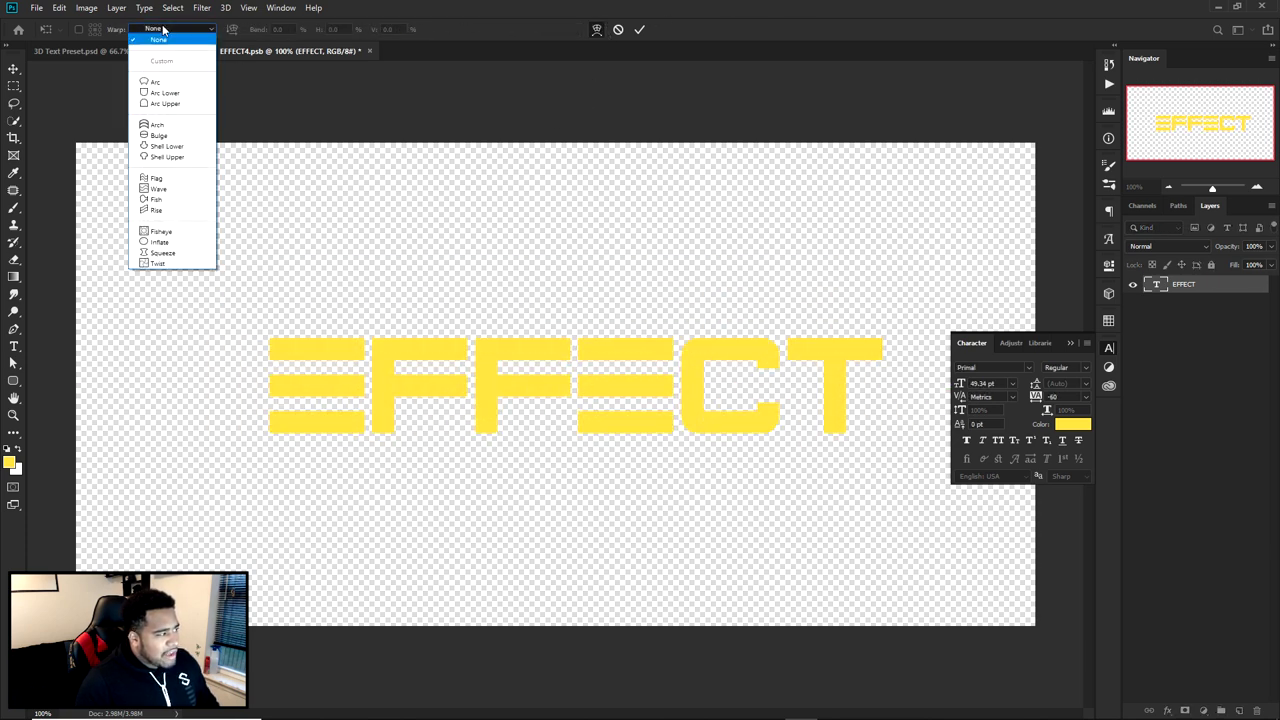
click(168, 93)
drag(572, 593, 572, 507)
click(641, 29)
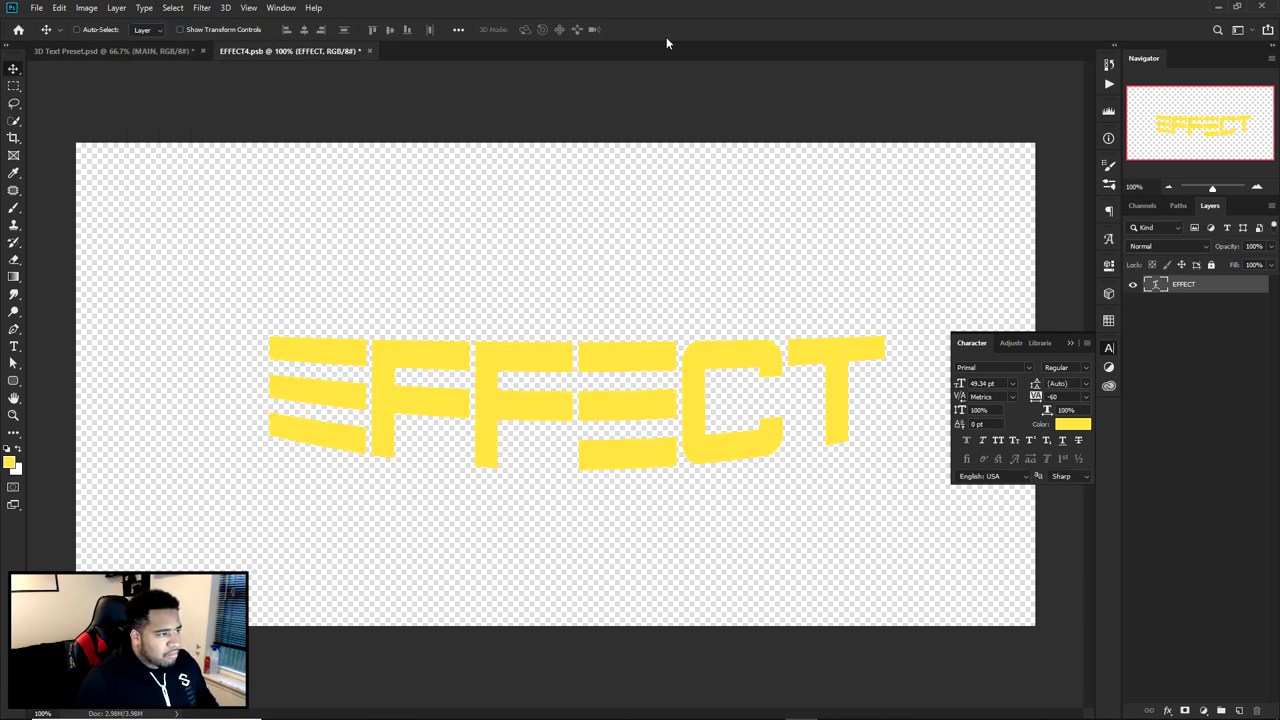
- Save the smart object's contents, return to the 3D Text Preset.psd document and select layer 2 in the Text Effect group
click(36, 7)
click(40, 144)
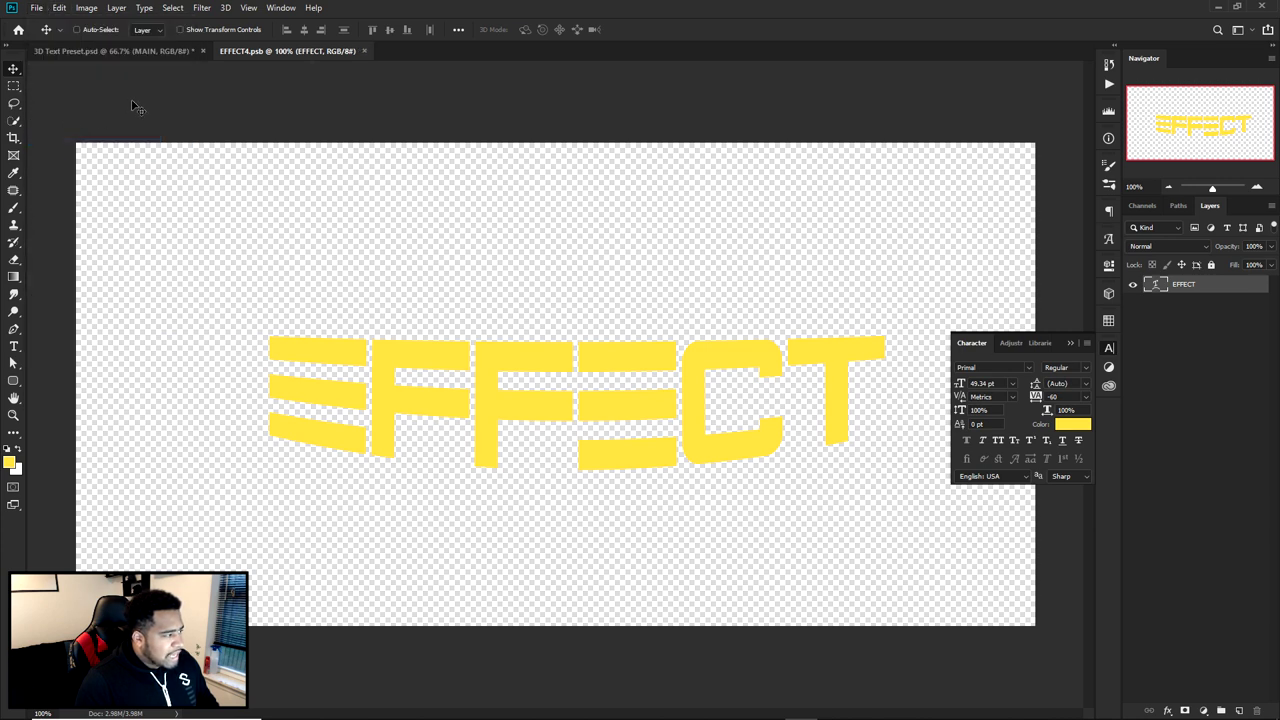
click(47, 51)
click(1109, 347)
drag(778, 423, 560, 402)
click(1195, 315)
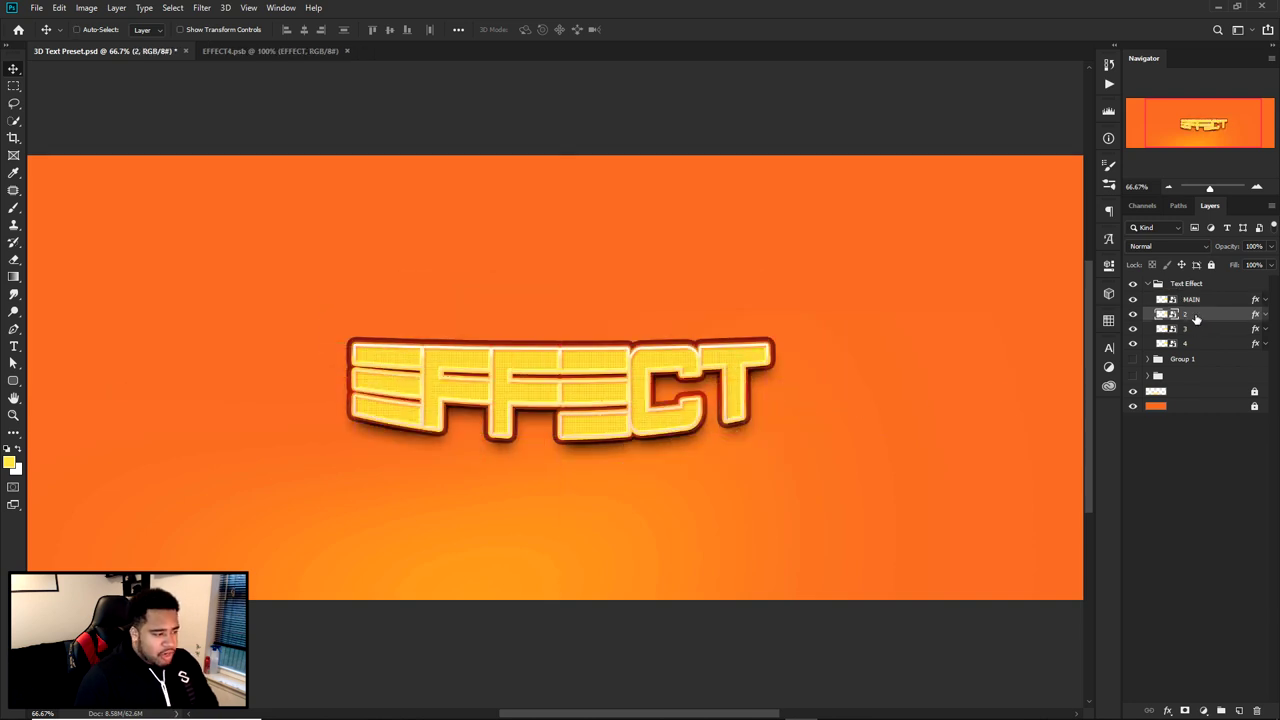